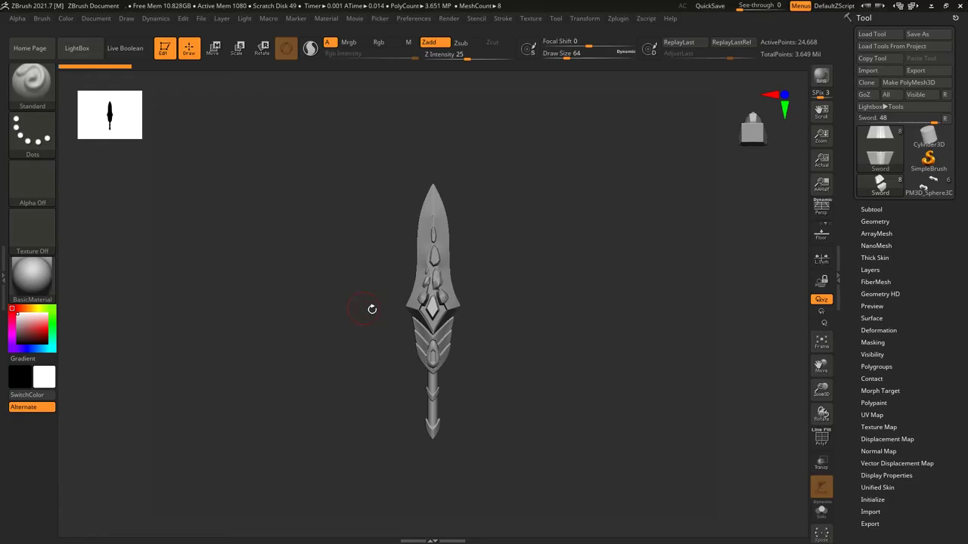
Step: Apply the StyledMC-WetClay MatCap material to the sword from the Material palette
left_click(47, 273)
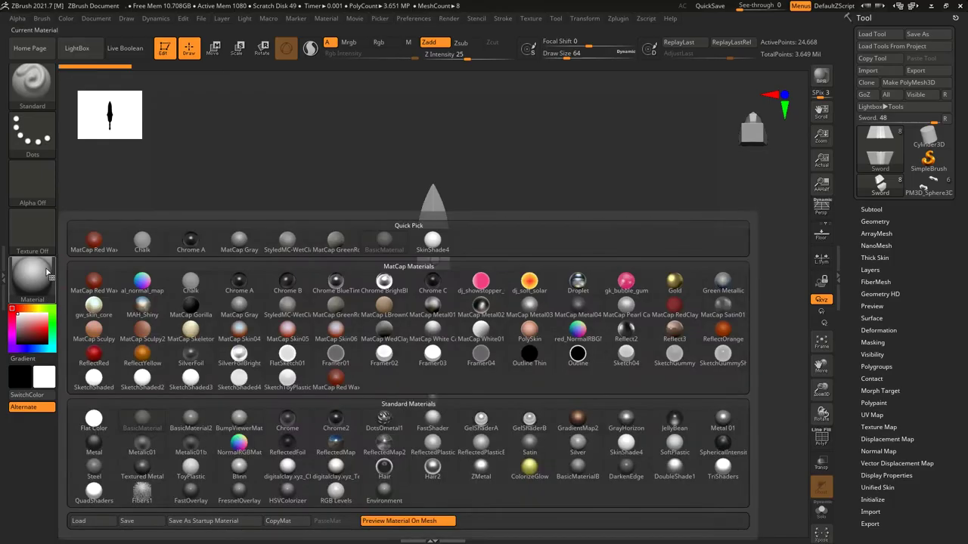
left_click(289, 244)
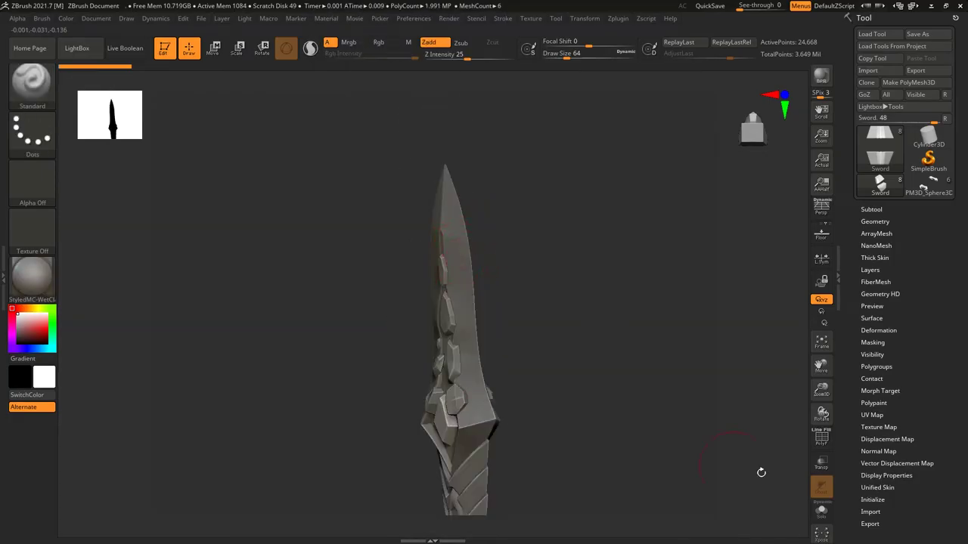
Step: Face the blade straight on and load TrimSmoothBorder from LightBox's Orb brush folder
left_click(32, 80)
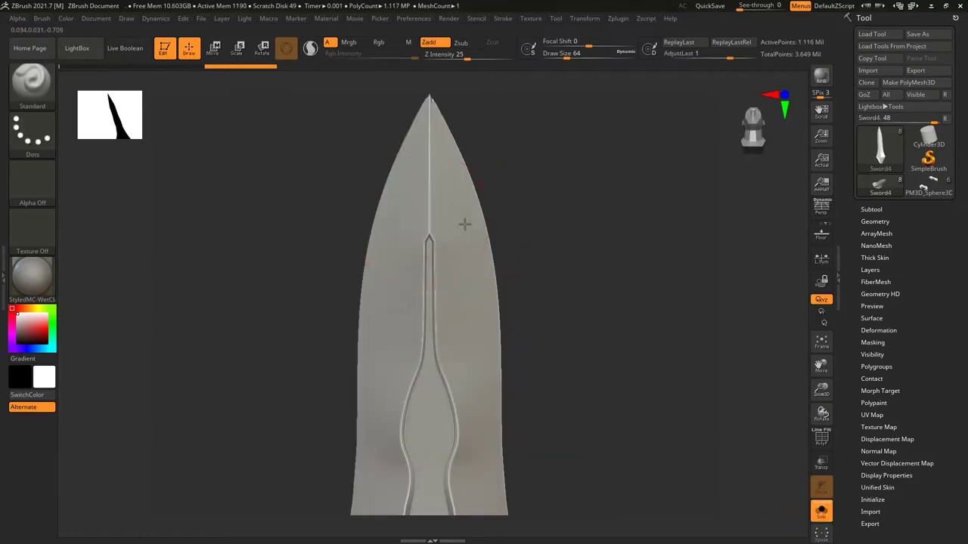
key("comma")
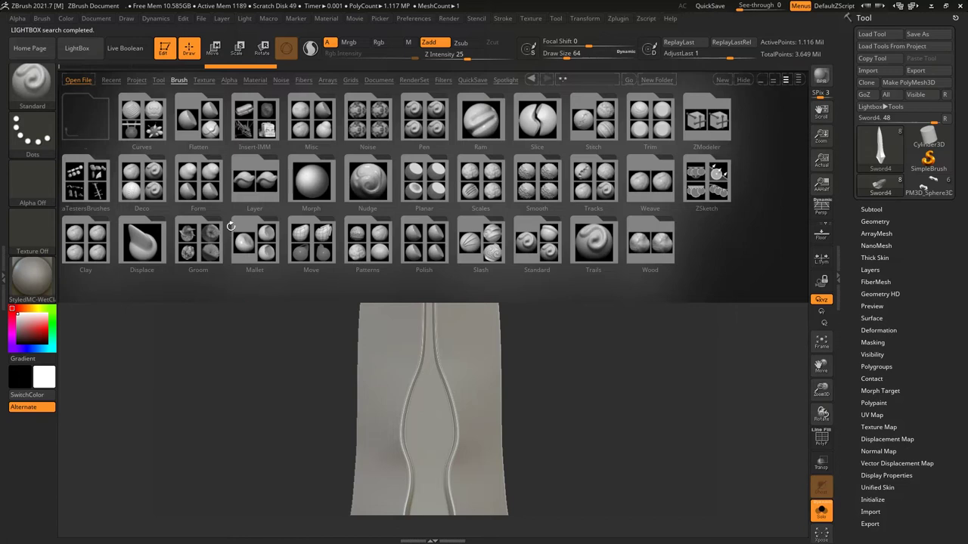
left_click(87, 48)
key("comma")
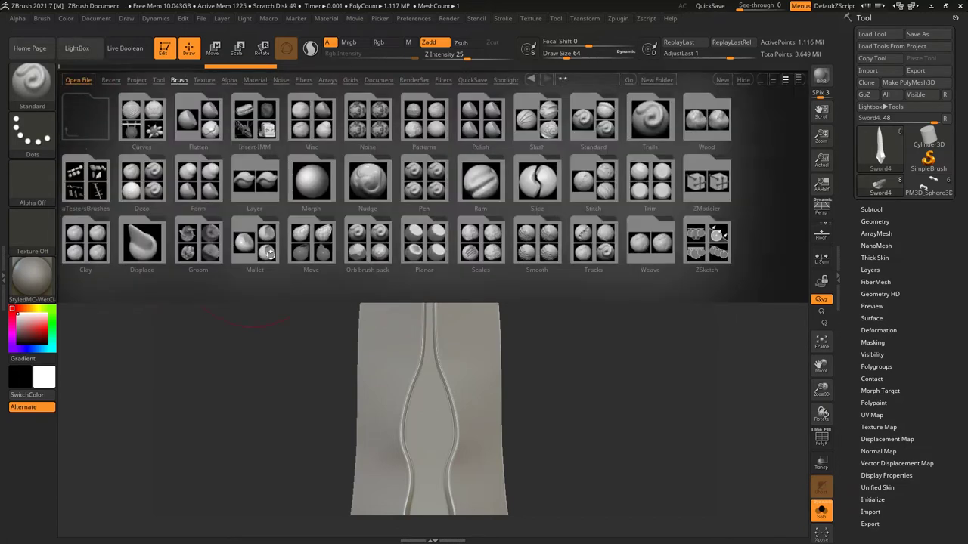
double_click(258, 258)
key("comma")
key("comma")
double_click(367, 242)
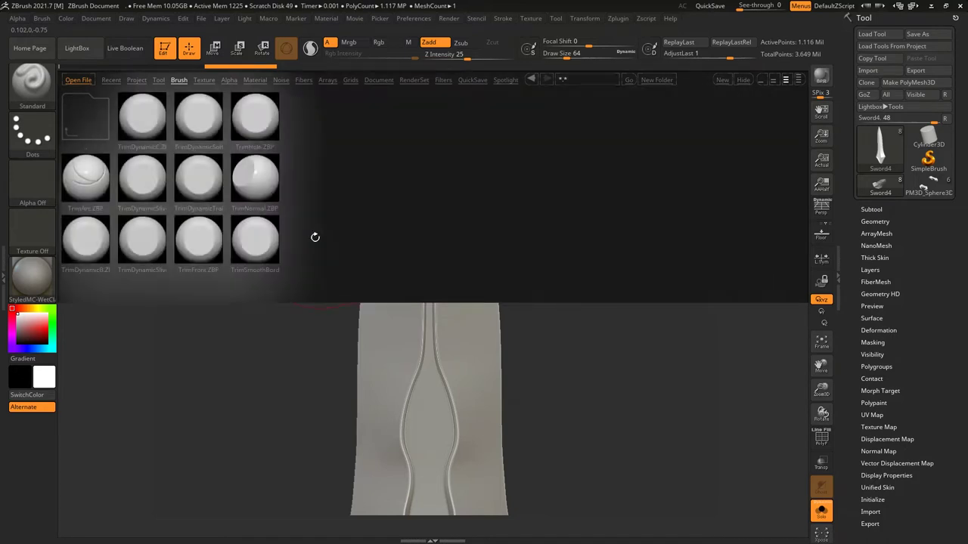
double_click(259, 242)
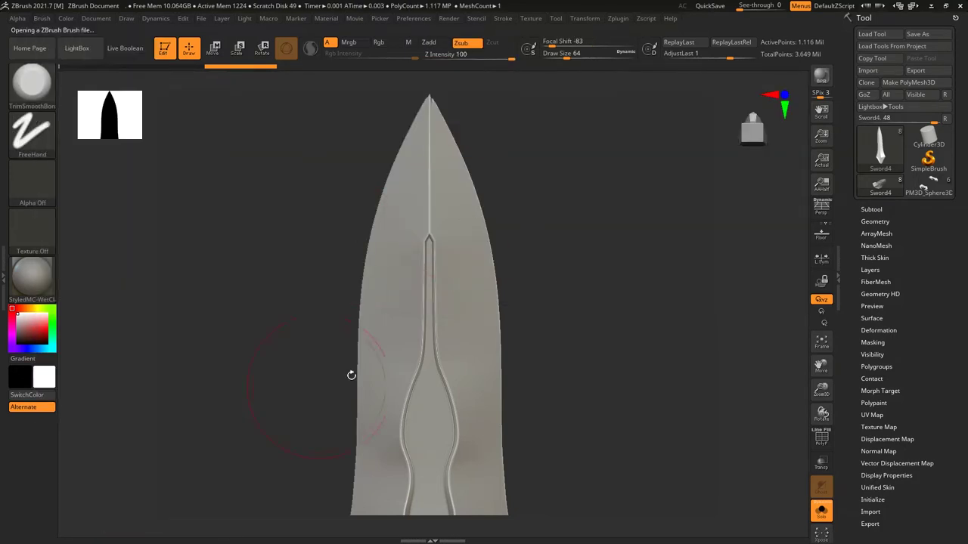
Step: Trim-smooth the blade edge near the tip, then undo back to before the groove
left_click_drag(454, 194, 451, 170)
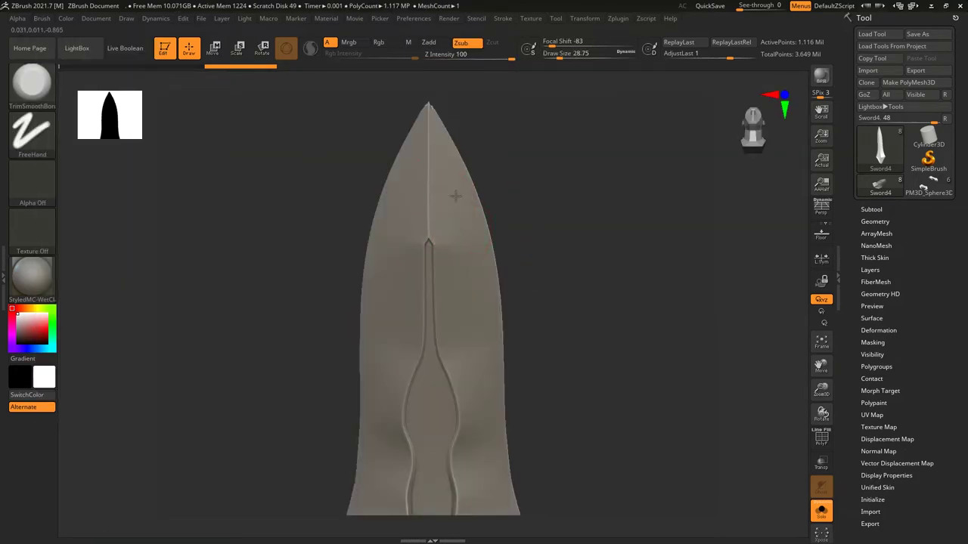
key("ctrl+z")
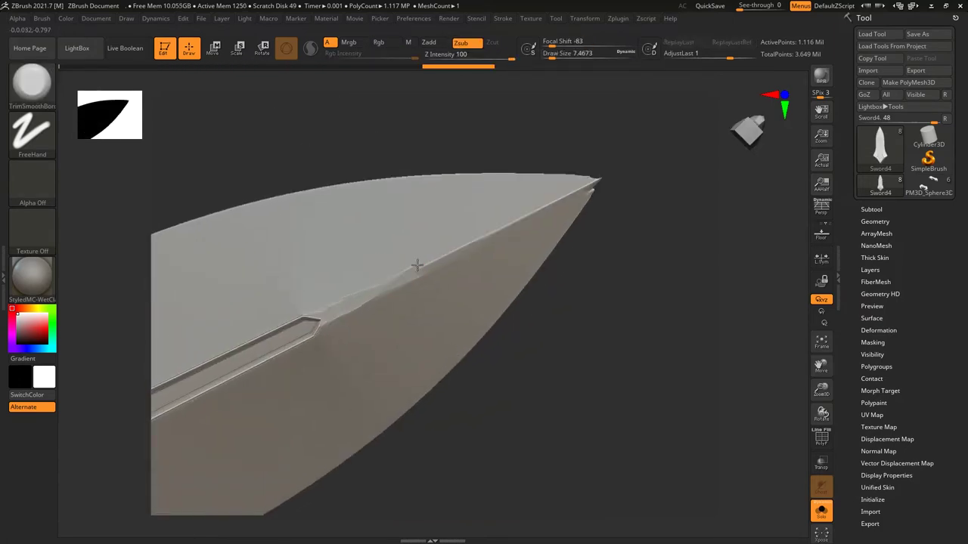
left_click_drag(420, 269, 520, 216)
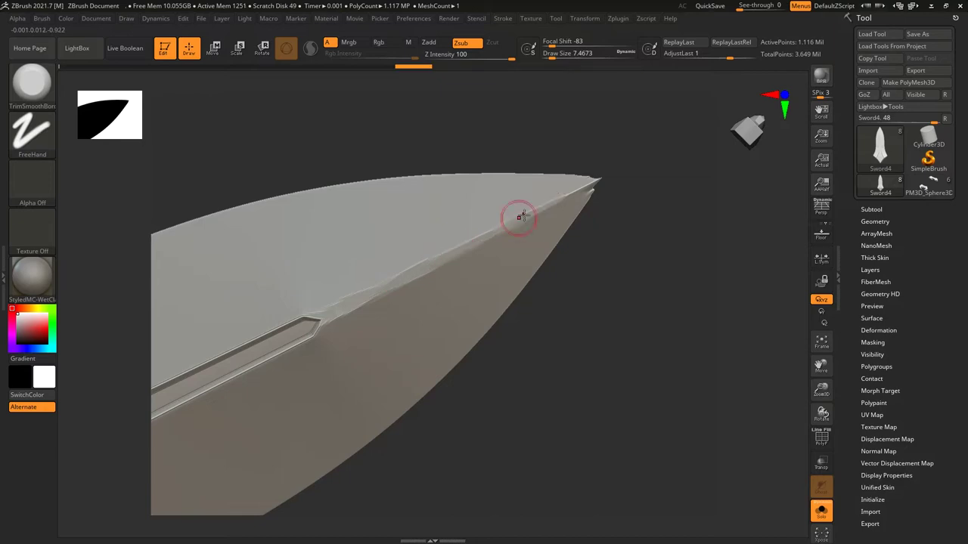
key("ctrl+shift+z")
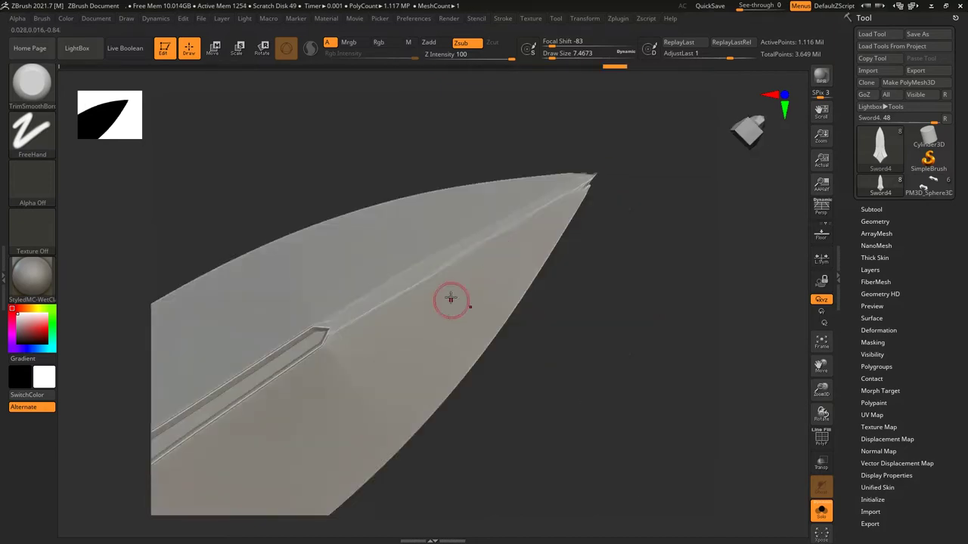
key("ctrl+shift+z")
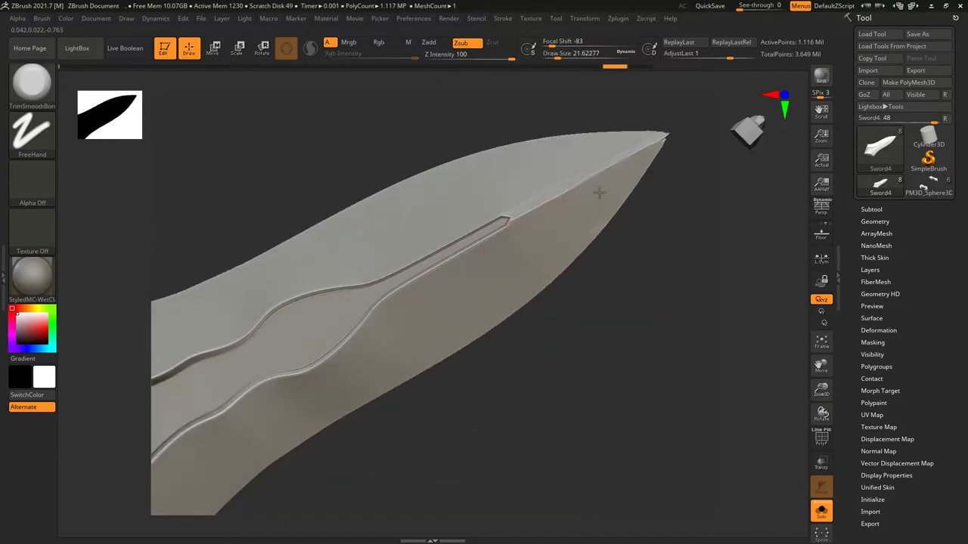
key("ctrl+z")
key("ctrl+z")
key("ctrl+z")
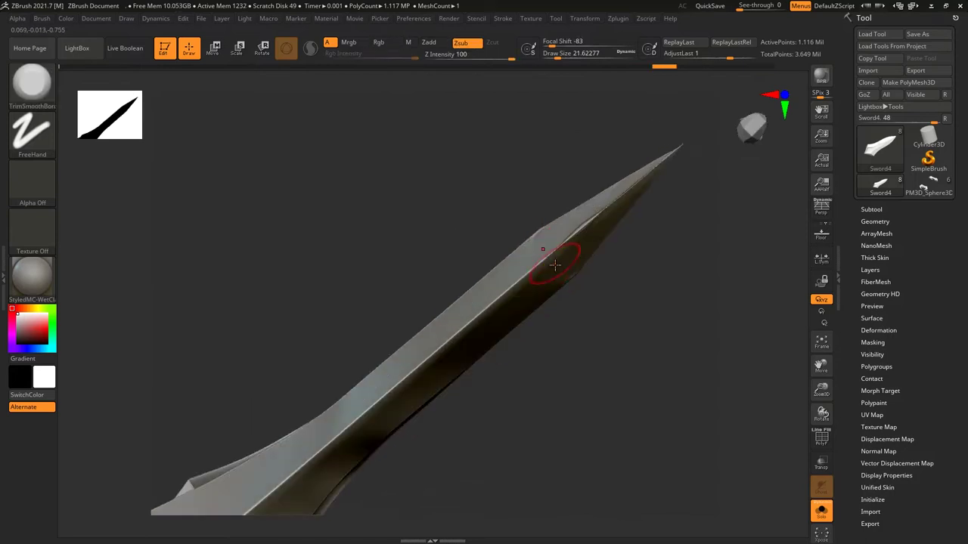
key("ctrl+z")
key("ctrl+z")
key("ctrl+z")
key("ctrl+z")
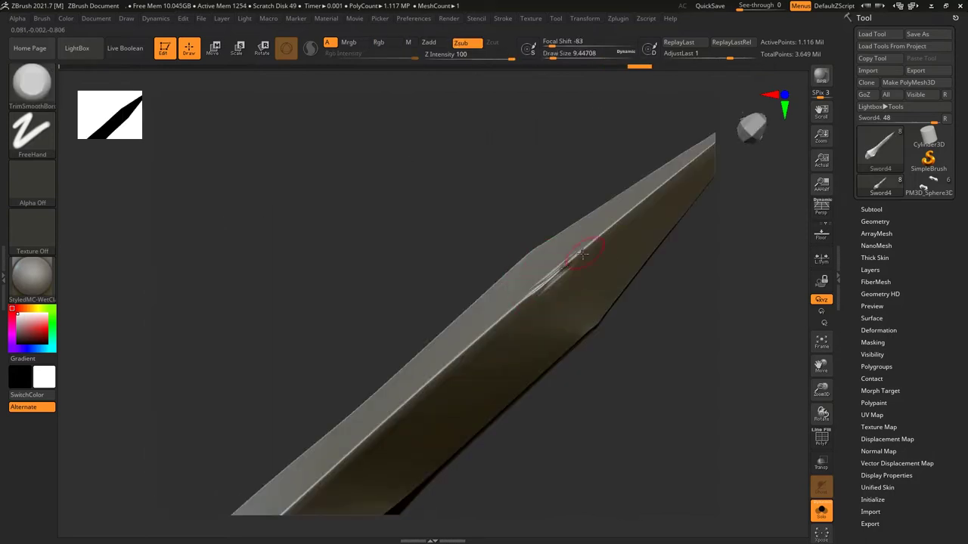
key("ctrl+z")
key("ctrl+z")
left_click(875, 221)
Step: Remesh the blade with DynaMesh at resolution 4000, about 4.8 million points
left_click(873, 390)
key("ctrl+shift+z")
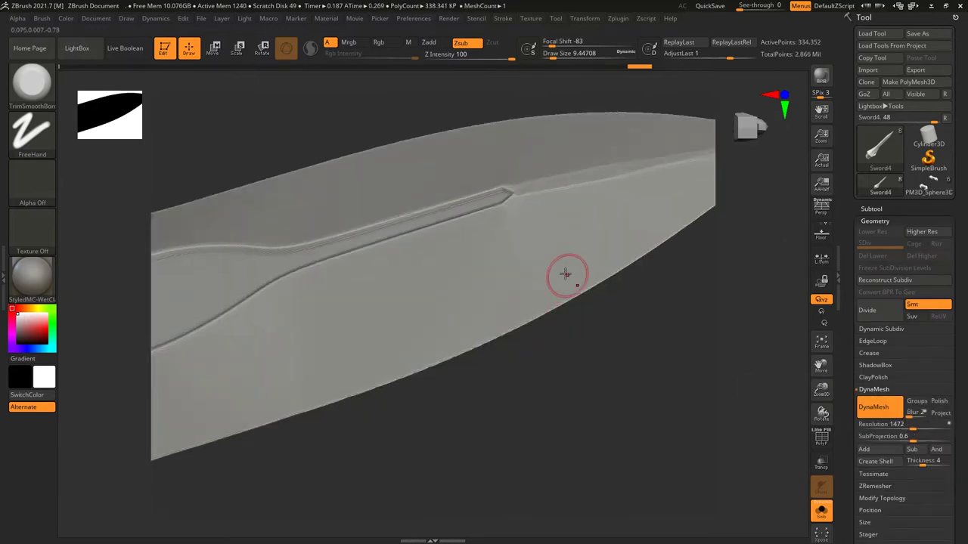
key("ctrl+shift+z")
left_click(875, 408)
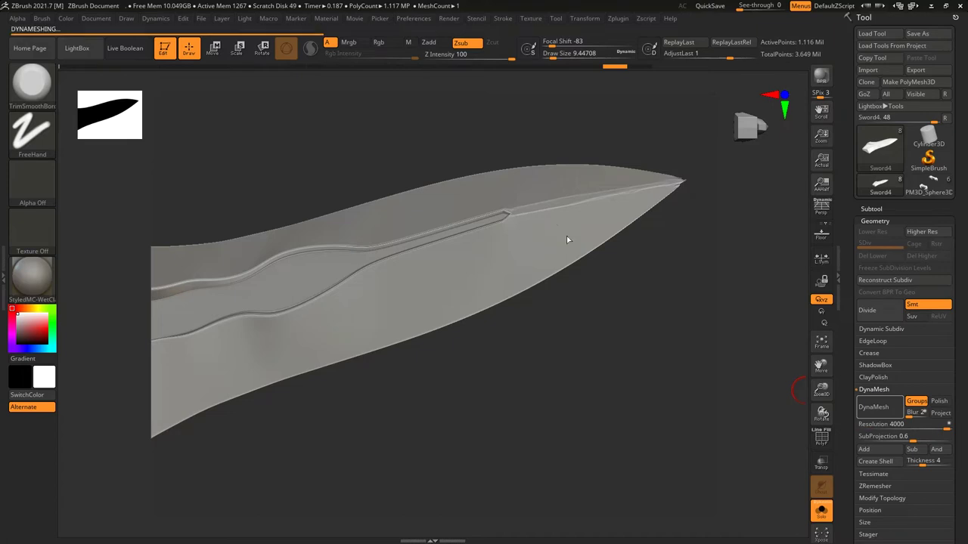
key("ctrl+shift+z")
key("ctrl+shift+z")
key("ctrl+shift+z")
Step: With a smaller brush, trim-smooth the blade edges around the tip
key("s")
key("shift")
right_click_drag(658, 190, 499, 214)
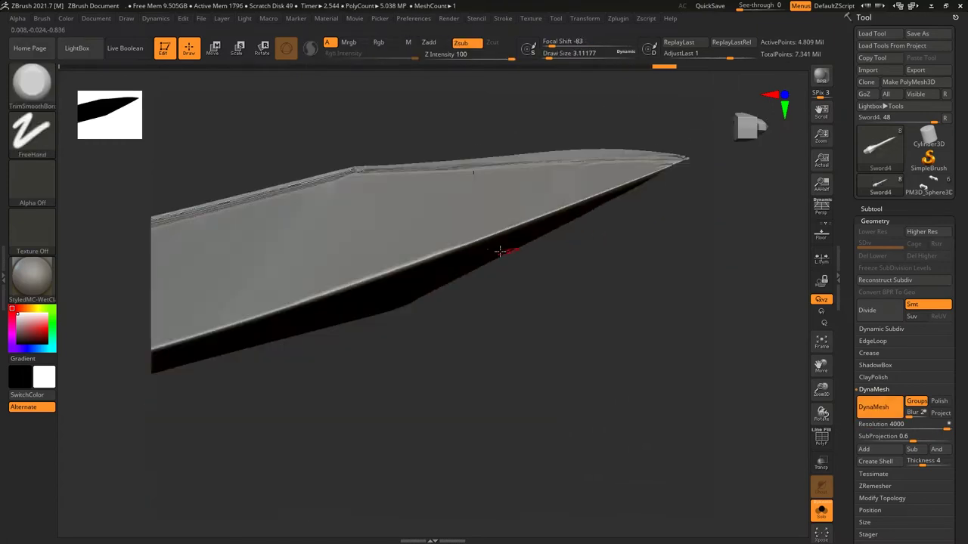
right_click_drag(638, 144, 556, 162)
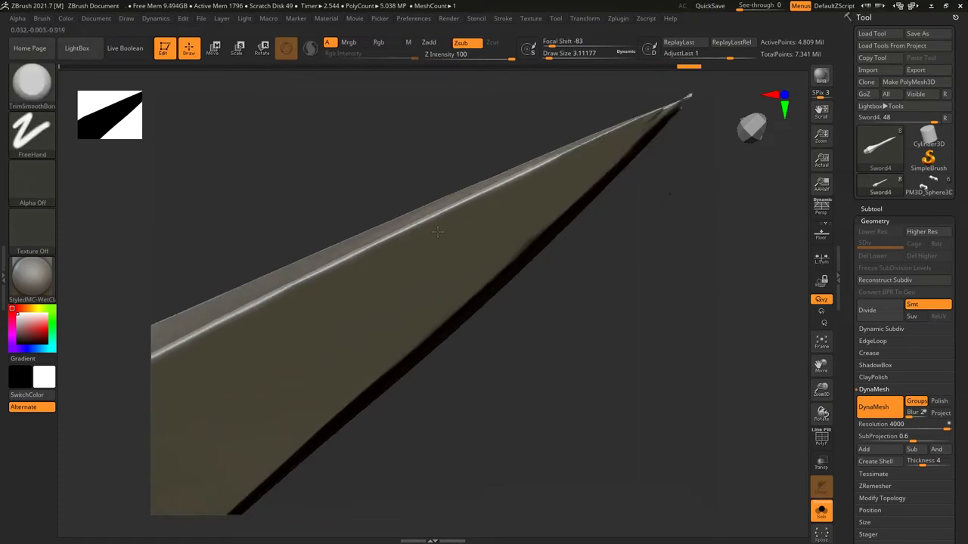
left_click_drag(622, 168, 607, 129)
left_click_drag(531, 189, 527, 187)
mouse_move(526, 186)
right_mouse_down()
mouse_move(443, 255)
mouse_move(476, 302)
right_mouse_up()
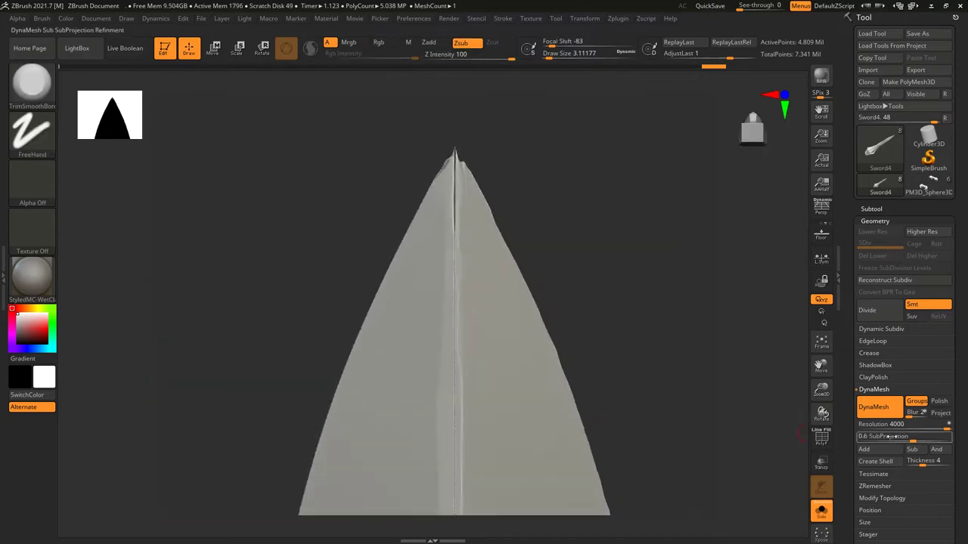
Step: Collapse DynaMesh settings and try Reconstruct Subdiv under Modify Topology
left_click(873, 389)
left_click(882, 332)
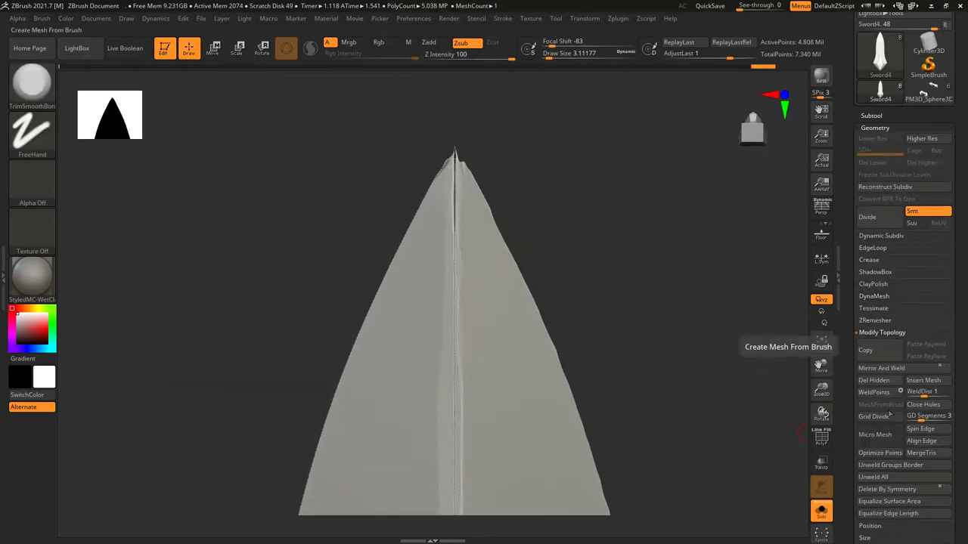
mouse_move(454, 235)
right_mouse_down("ctrl")
mouse_move(500, 294)
mouse_move(454, 229)
right_mouse_up("ctrl")
left_click(900, 189)
mouse_move(784, 255)
right_mouse_down()
mouse_move(530, 272)
mouse_move(533, 295)
right_mouse_up()
Step: Enlarge the brush, switch to TrimDynamic, and bevel the long blade edge toward the tip
key("bracketright")
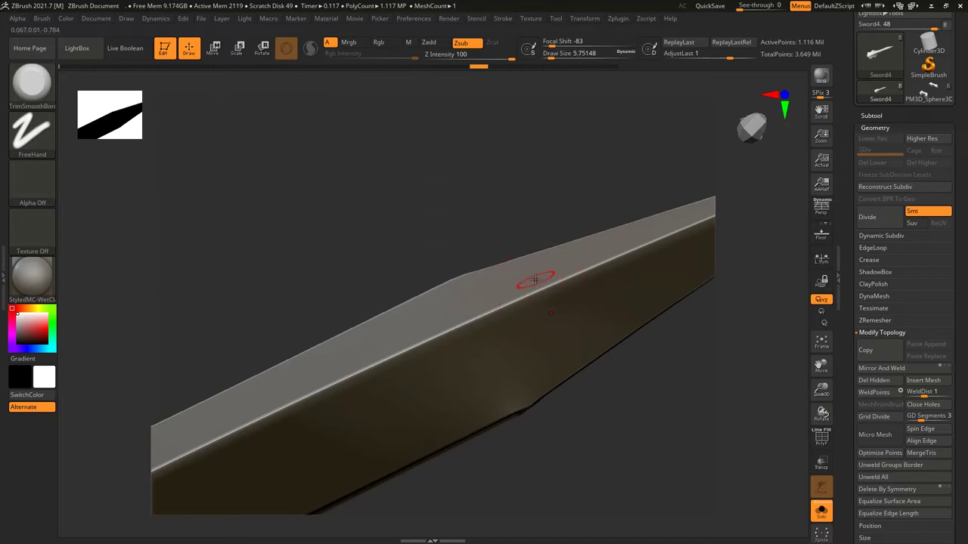
key("b")
key("t")
key("d")
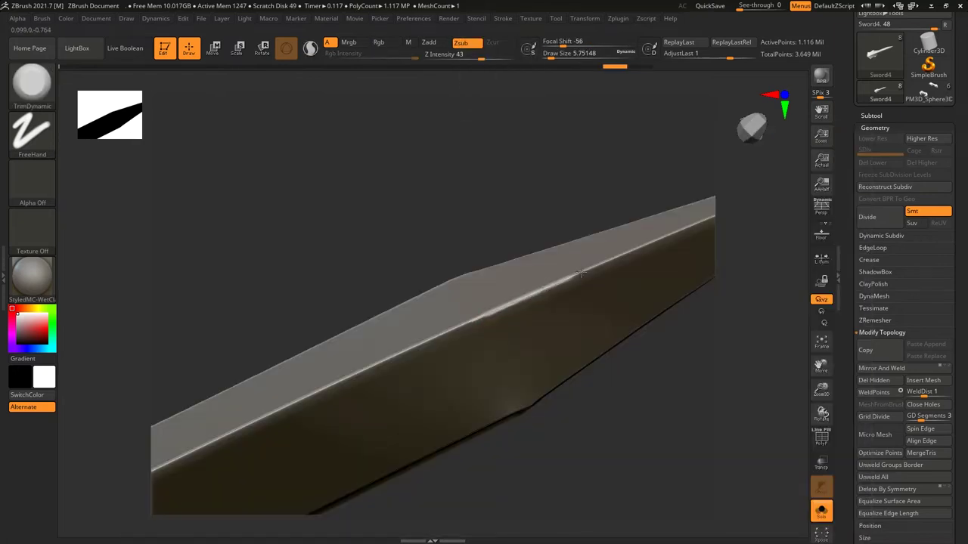
right_click_drag(547, 285, 444, 299)
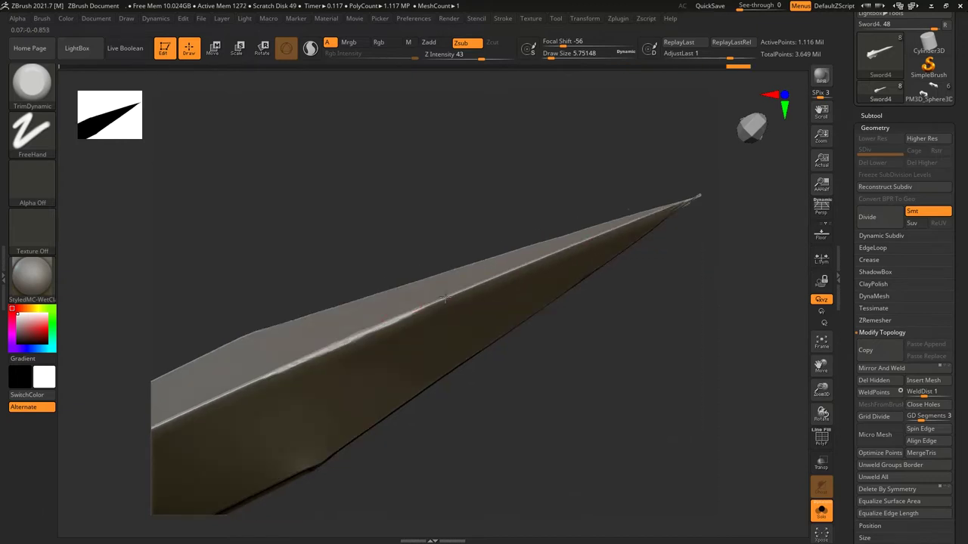
mouse_move(425, 305)
right_mouse_down()
mouse_move(482, 335)
mouse_move(542, 235)
right_mouse_up()
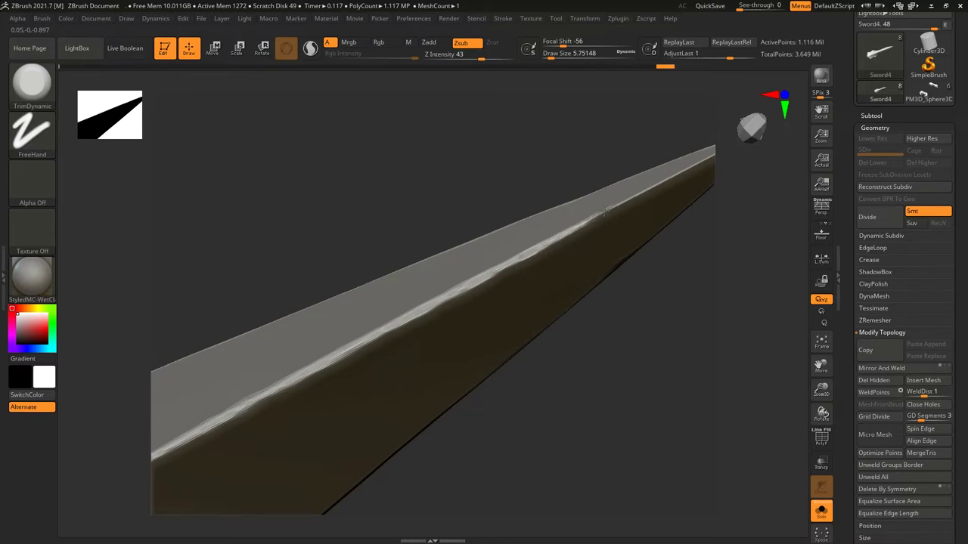
right_click_drag(622, 192, 437, 304)
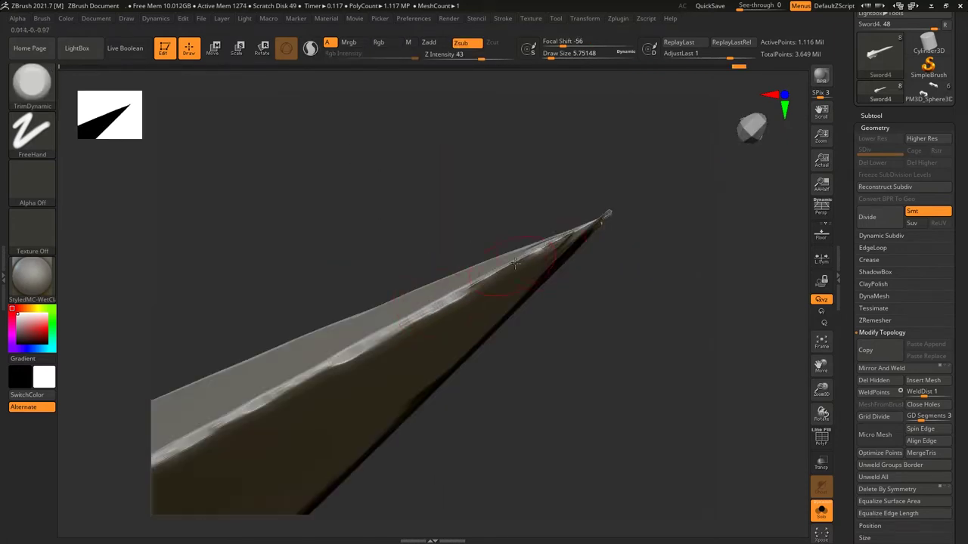
right_click_drag(501, 270, 544, 249, "shift")
left_click(874, 296)
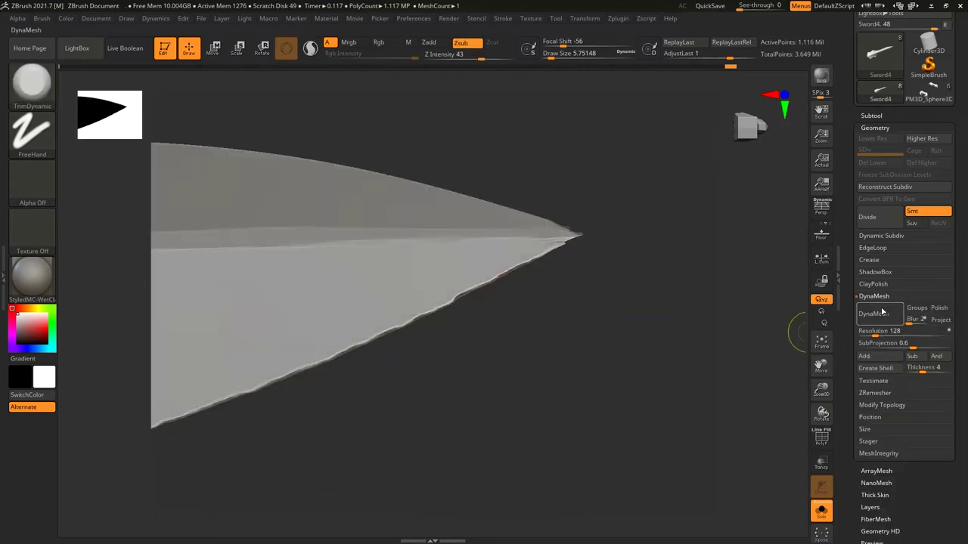
Step: Remesh the blade with DynaMesh at resolution 2184, giving 734,011 active points
left_click(873, 313)
right_click_drag(533, 270, 575, 287)
left_click_drag(888, 331, 924, 331)
left_click(873, 313)
mouse_move(514, 320)
right_mouse_down()
mouse_move(475, 267)
mouse_move(622, 268)
mouse_move(626, 203)
mouse_move(603, 221)
right_mouse_up()
Step: Divide the blade once with Ctrl+D, then drop back to the lower subdivision level
key("ctrl+d")
key("shift+d")
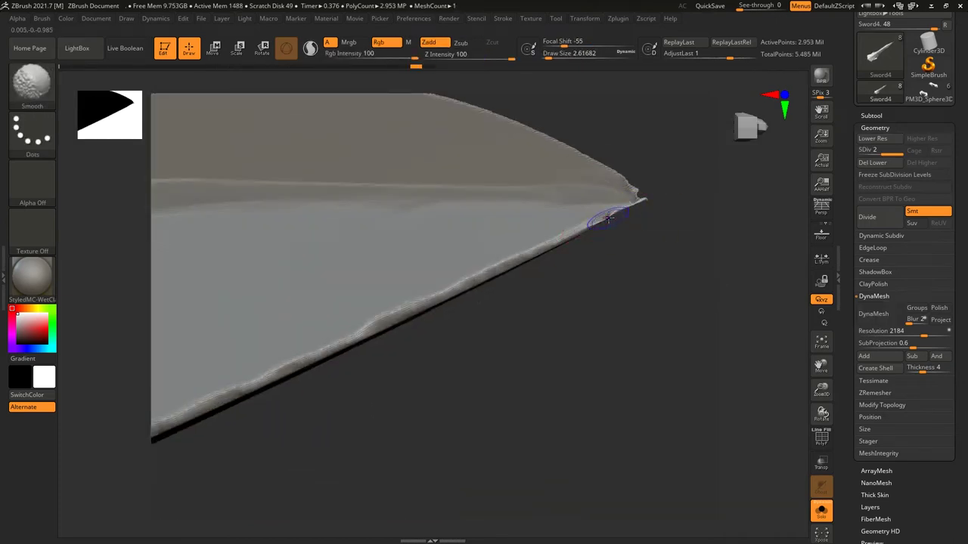
mouse_move(629, 204)
right_mouse_down()
mouse_move(522, 253)
mouse_move(510, 231)
mouse_move(519, 232)
mouse_move(490, 263)
right_mouse_up()
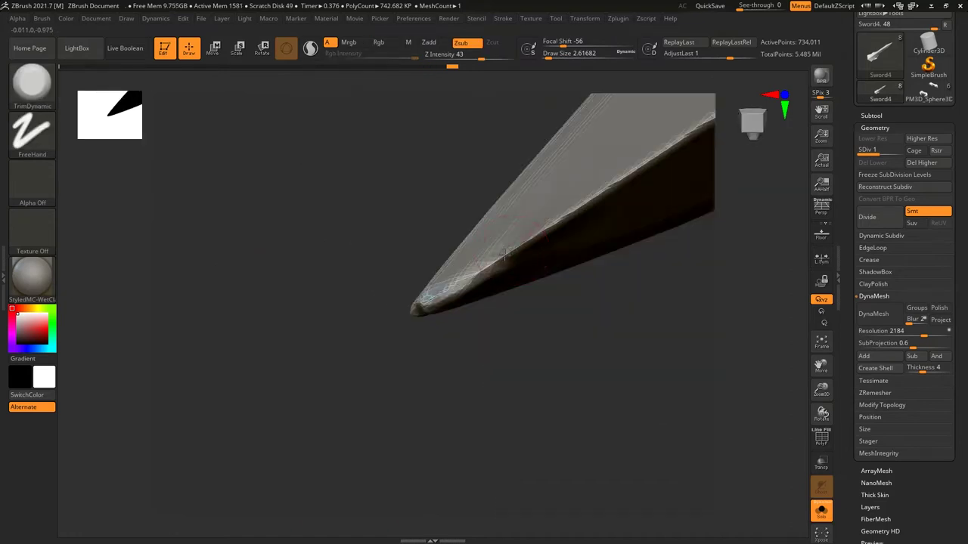
Step: Trim the blade edge along its length toward the tip
mouse_move(597, 196)
right_mouse_down()
mouse_move(491, 257)
mouse_move(418, 317)
mouse_move(371, 315)
mouse_move(361, 283)
mouse_move(411, 352)
mouse_move(467, 297)
mouse_move(425, 304)
right_mouse_up()
left_click_drag(443, 305, 406, 349)
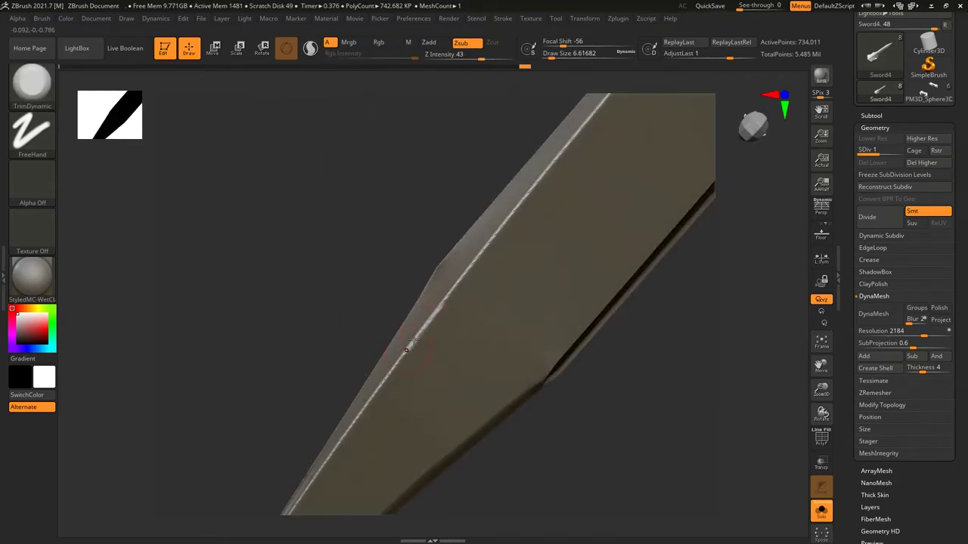
right_click_drag(348, 431, 372, 388)
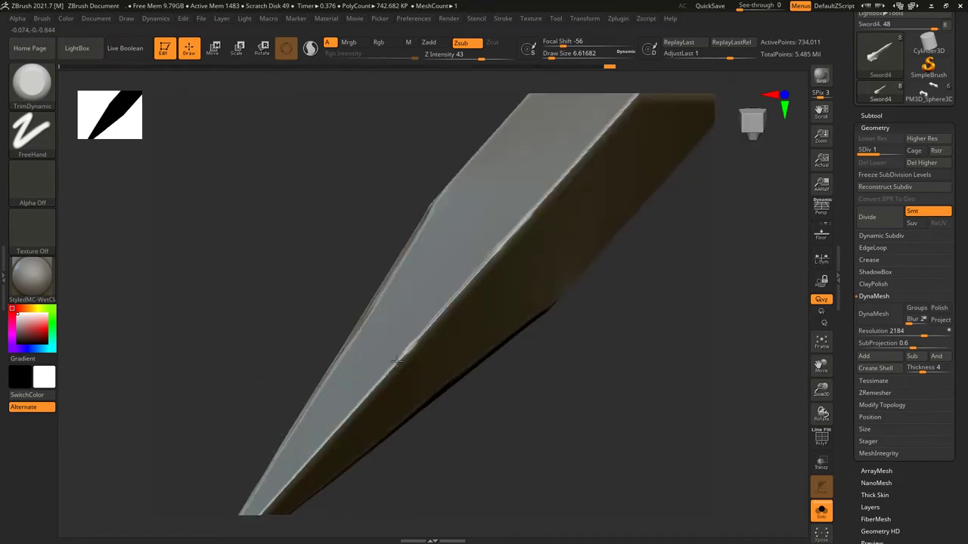
right_click_drag(369, 371, 458, 254)
left_click_drag(409, 308, 336, 394)
mouse_move(367, 357)
right_mouse_down()
mouse_move(423, 291)
mouse_move(487, 256)
right_mouse_up()
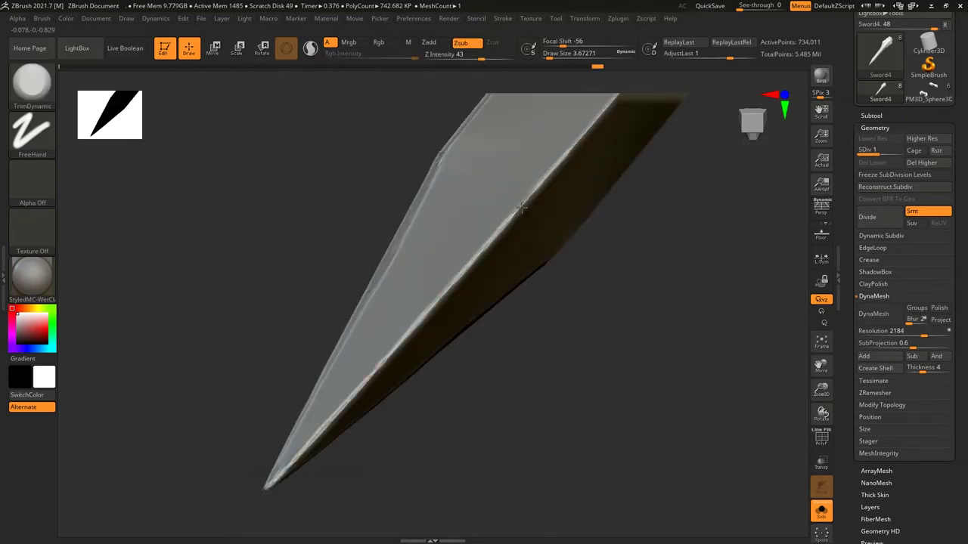
Step: Inspect the blade's edge facets, then divide to SDiv 2 at 2.953 million points
right_click_drag(525, 199, 447, 274)
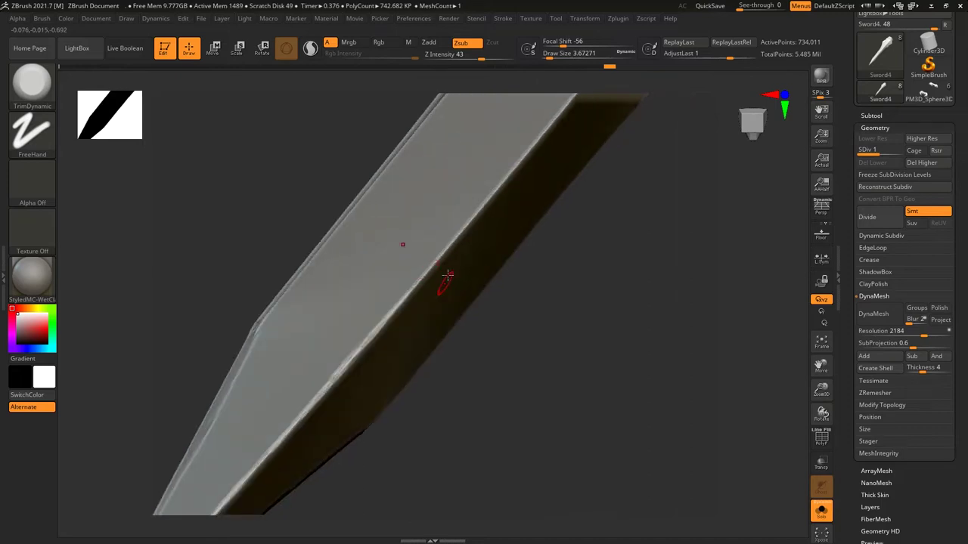
mouse_move(489, 197)
right_mouse_down()
mouse_move(425, 205)
mouse_move(425, 231)
mouse_move(381, 274)
mouse_move(388, 328)
right_mouse_up()
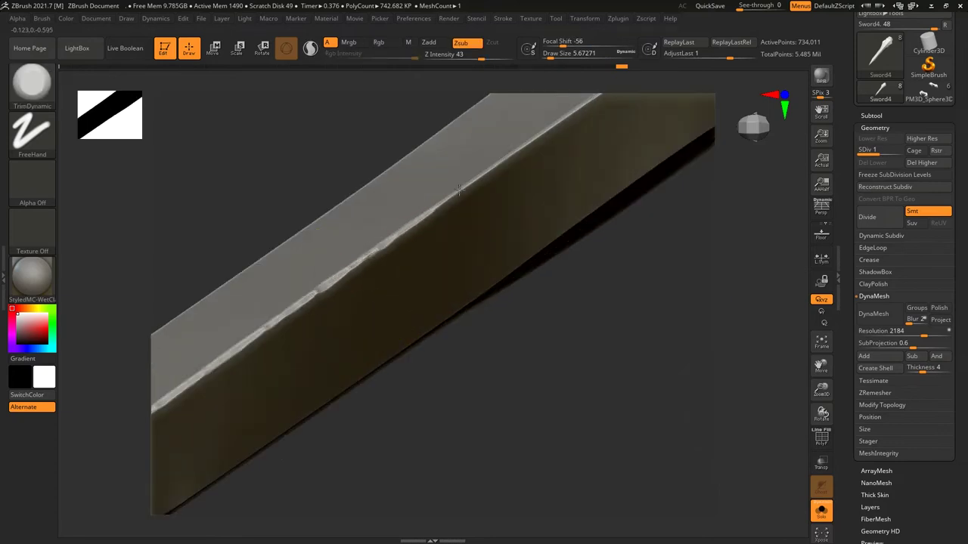
right_click_drag(456, 194, 361, 255)
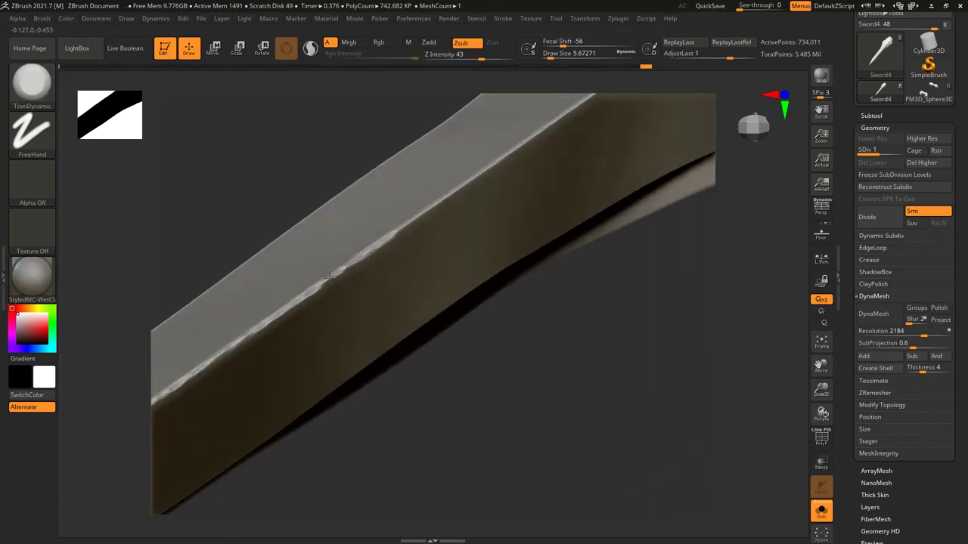
right_click_drag(467, 181, 365, 263)
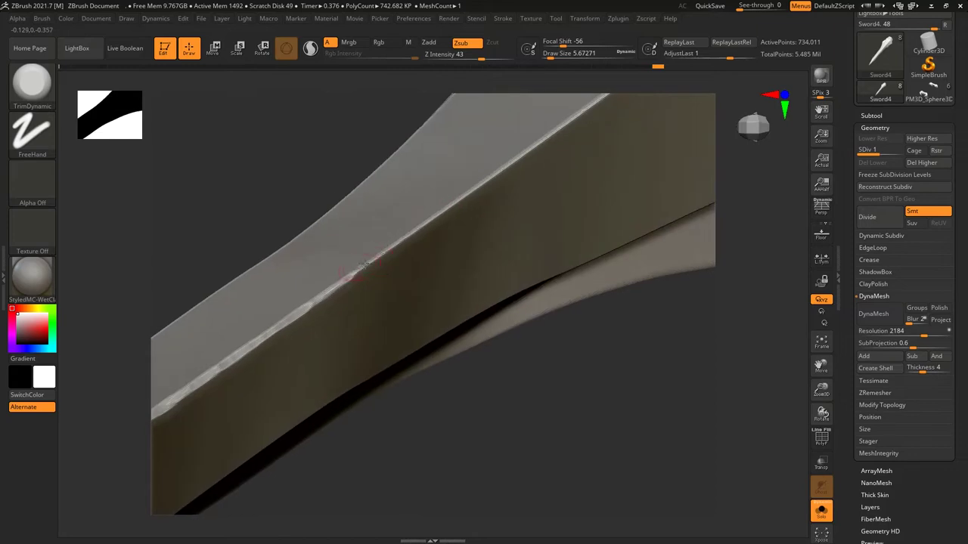
right_click_drag(501, 146, 363, 267)
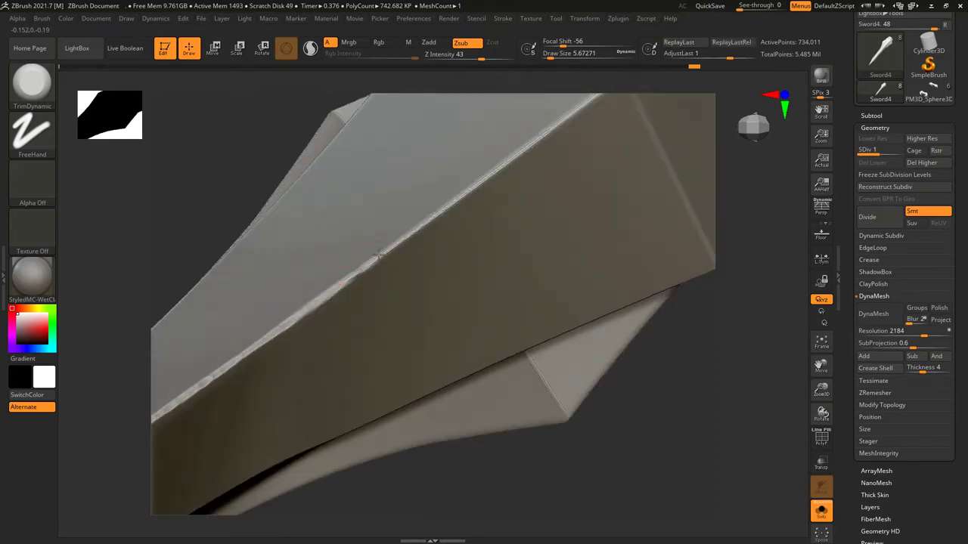
right_click_drag(480, 178, 469, 203)
key("ctrl+d")
Step: Smooth away the whitish sliver on the lower blade edge and enlarge the brush slightly
mouse_move(292, 313)
right_mouse_down()
mouse_move(295, 286)
mouse_move(383, 284)
right_mouse_up()
right_click_drag(550, 174, 446, 235)
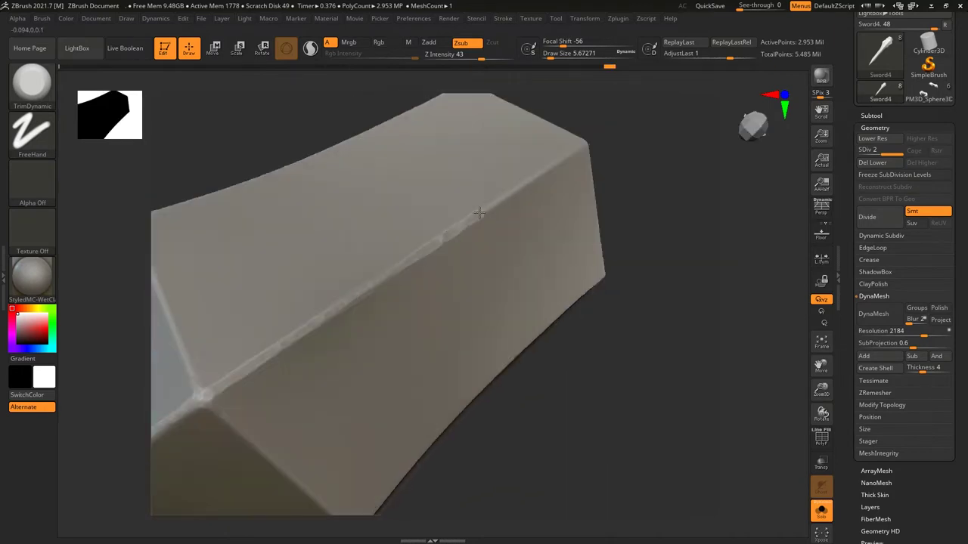
right_click_drag(560, 147, 356, 237)
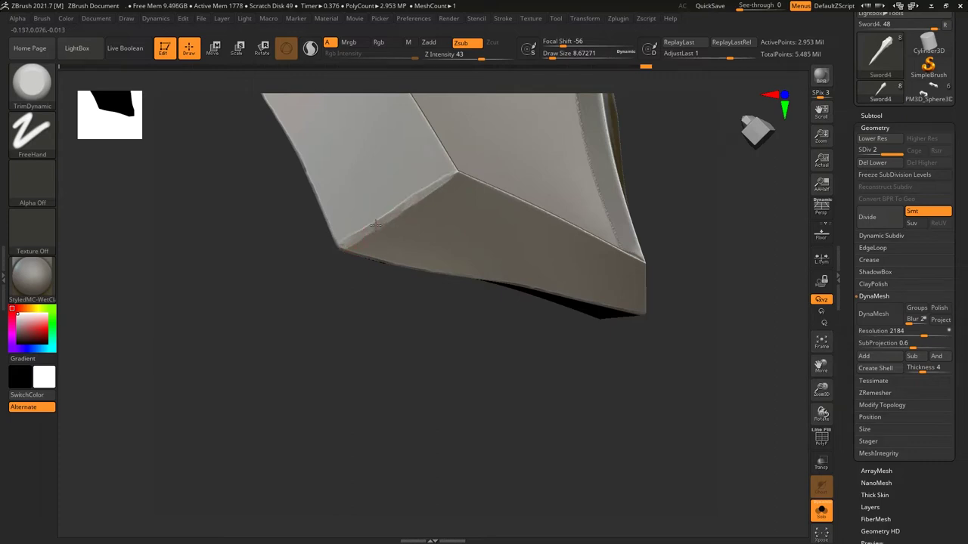
mouse_move(449, 190)
left_mouse_down("shift")
mouse_move(382, 222)
mouse_move(391, 214)
left_mouse_up("shift")
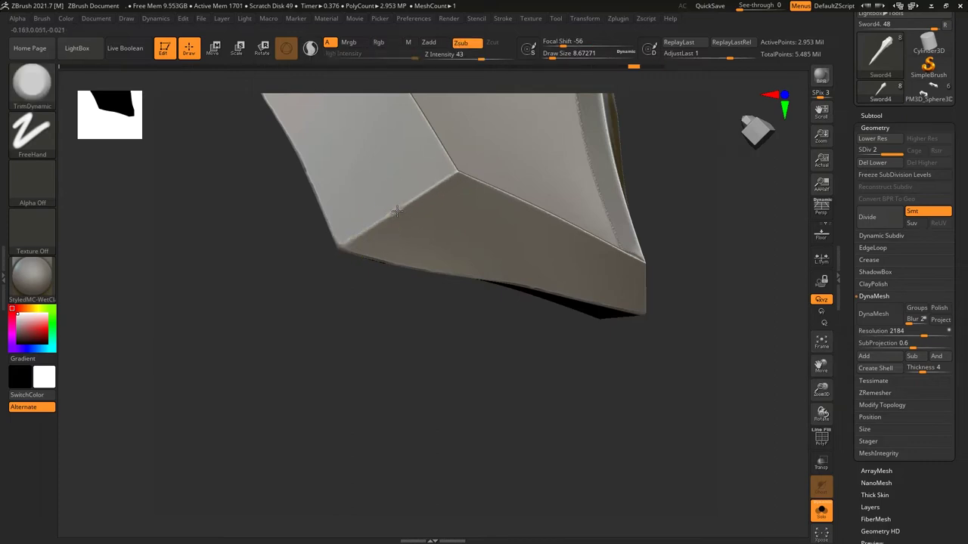
right_click_drag(459, 149, 474, 174)
right_click_drag(411, 218, 298, 261)
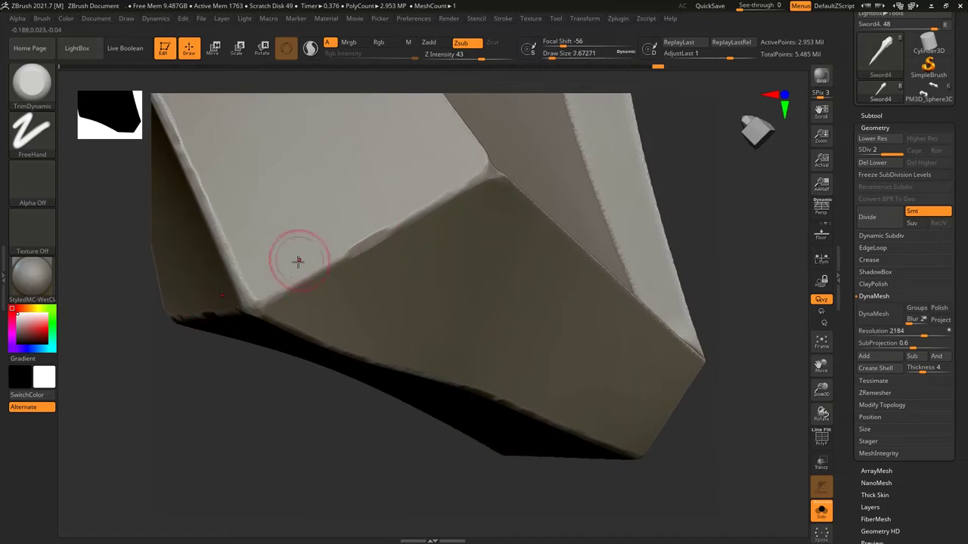
key("bracketright")
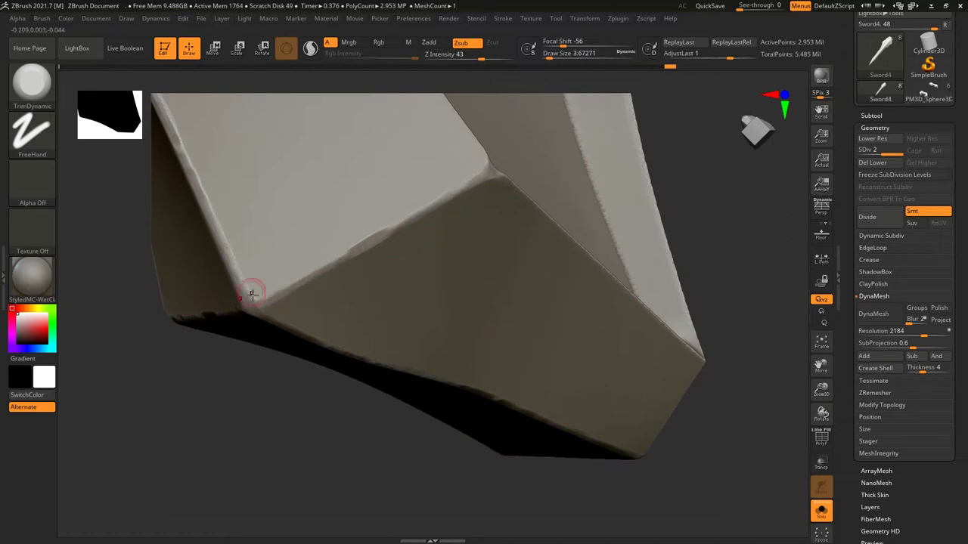
Step: Check the blade corners, then trim stretches of the long diagonal edge with TrimDynamic
mouse_move(354, 250)
right_mouse_down()
mouse_move(454, 219)
mouse_move(519, 265)
mouse_move(479, 255)
mouse_move(445, 270)
right_mouse_up()
mouse_move(481, 120)
right_mouse_down()
mouse_move(491, 125)
mouse_move(399, 225)
right_mouse_up()
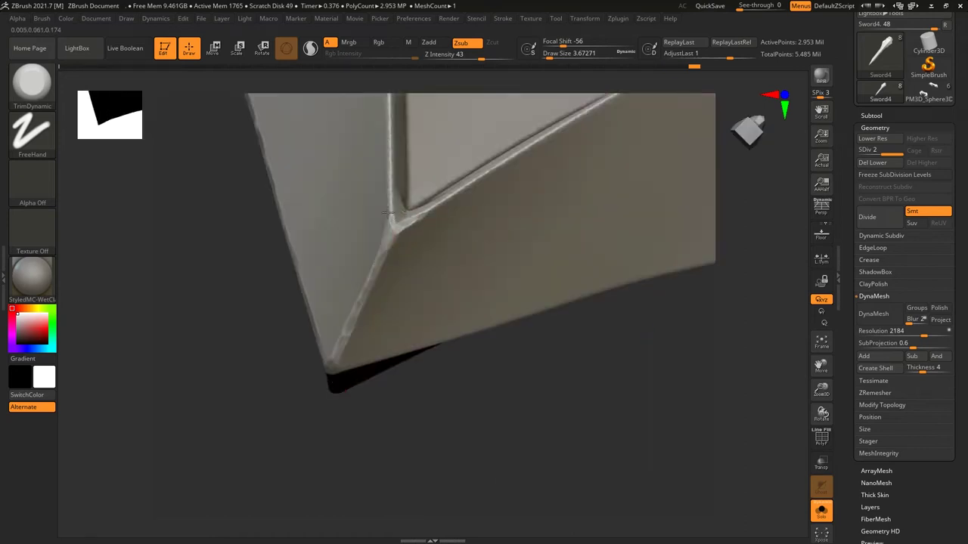
mouse_move(462, 228)
right_mouse_down()
mouse_move(456, 204)
mouse_move(637, 152)
mouse_move(565, 157)
right_mouse_up()
mouse_move(503, 248)
right_mouse_down()
mouse_move(534, 224)
mouse_move(441, 260)
right_mouse_up()
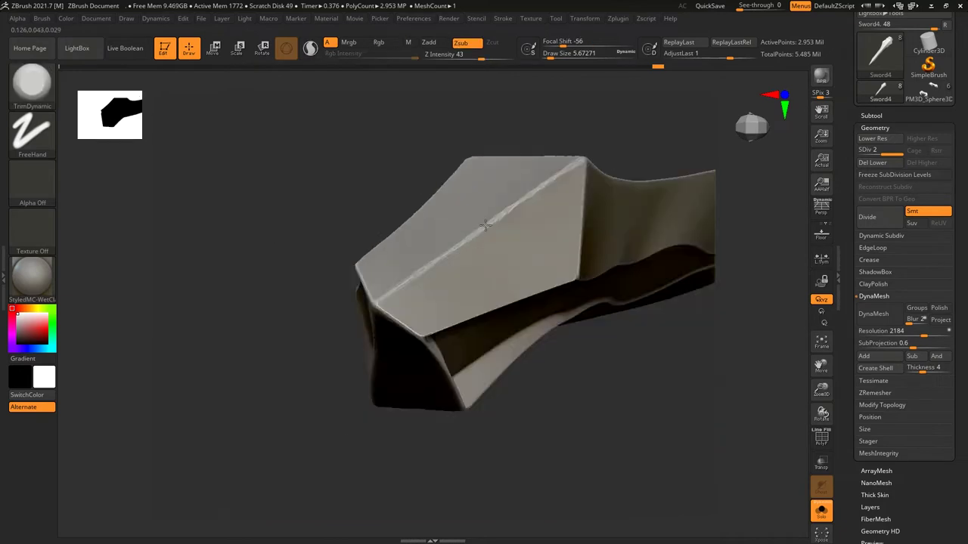
mouse_move(407, 290)
right_mouse_down()
mouse_move(459, 191)
mouse_move(495, 191)
right_mouse_up()
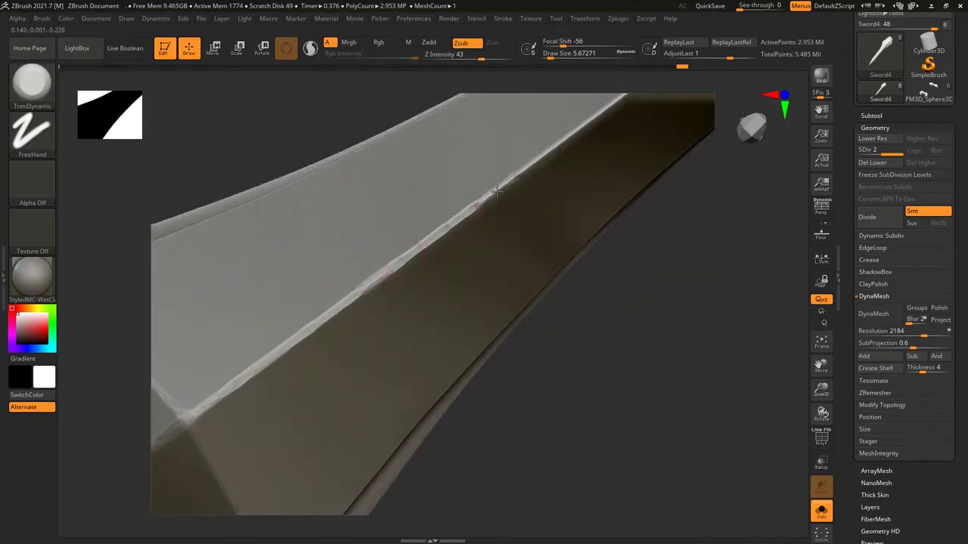
right_click_drag(548, 149, 414, 236)
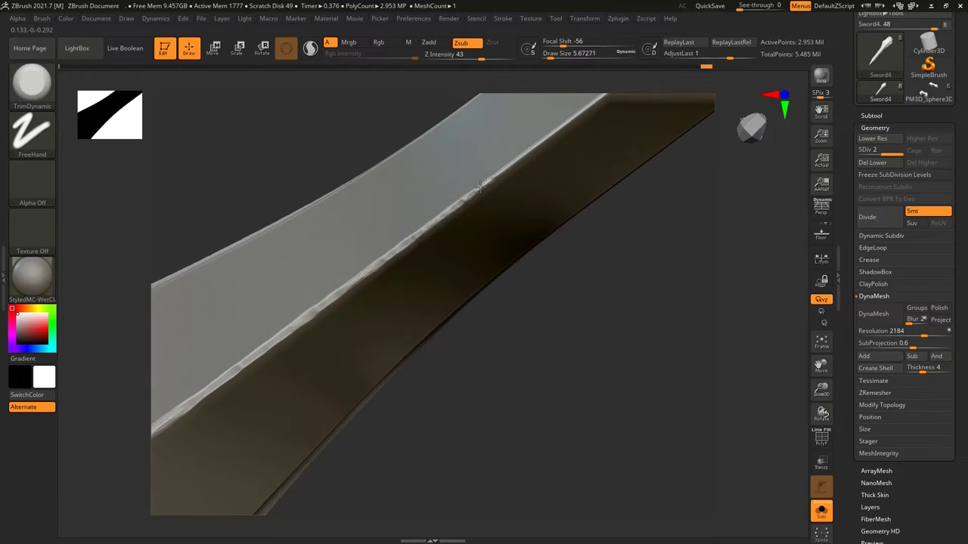
mouse_move(555, 131)
right_mouse_down()
mouse_move(395, 320)
mouse_move(385, 316)
right_mouse_up()
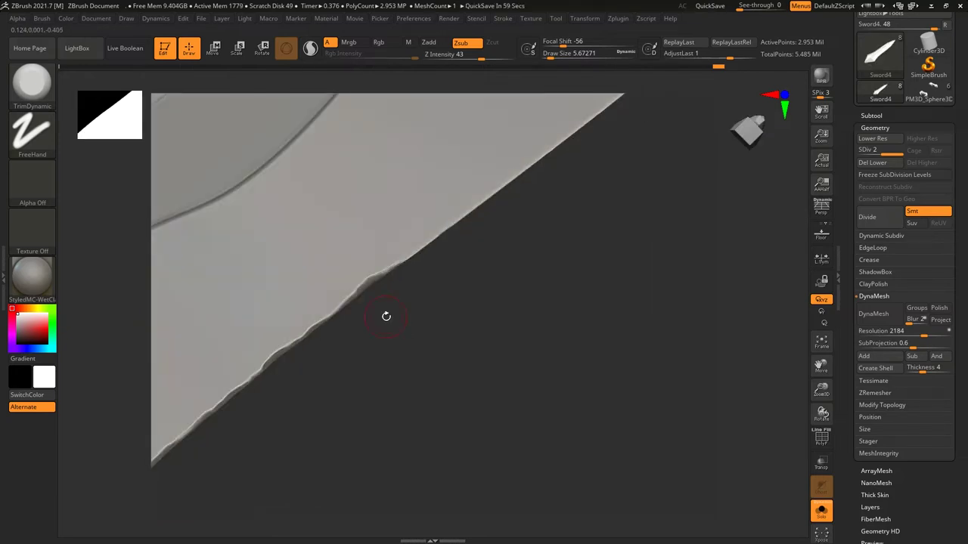
mouse_move(316, 289)
right_mouse_down()
mouse_move(396, 313)
mouse_move(319, 331)
right_mouse_up()
left_click_drag(358, 304, 448, 238)
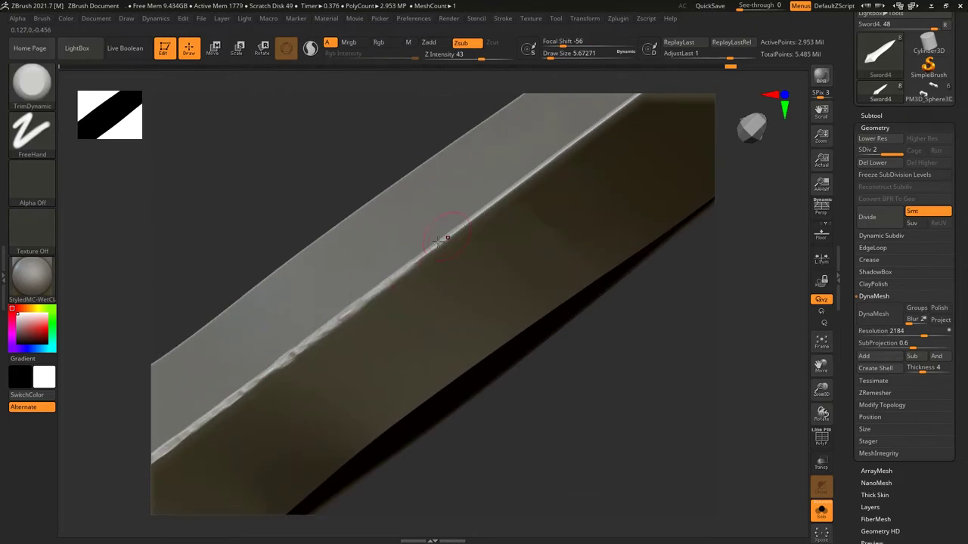
left_click_drag(520, 183, 465, 219)
right_click_drag(465, 219, 387, 267)
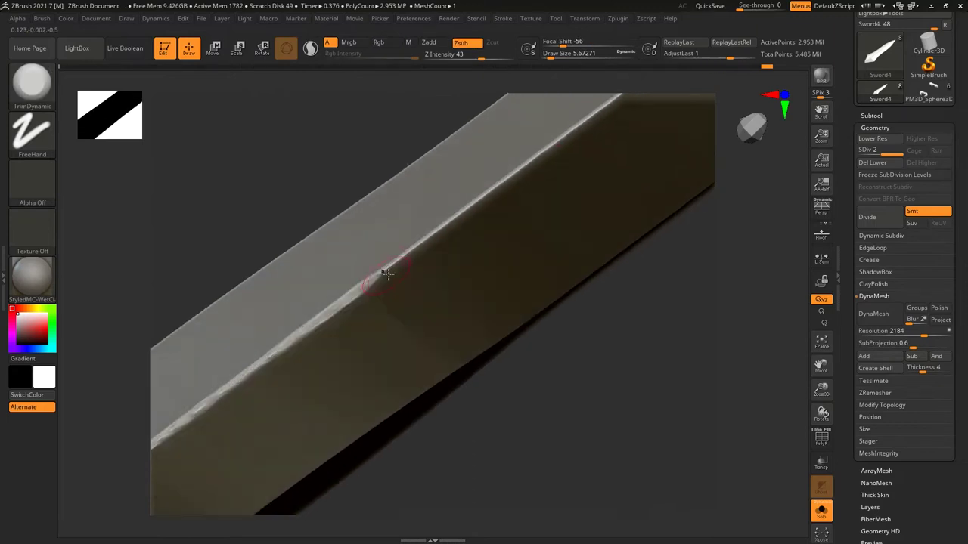
Step: Refine the remaining bevel with small Zsub trims at draw size 3.67
left_click_drag(430, 238, 473, 202)
right_click_drag(537, 166, 394, 246)
left_click_drag(381, 268, 532, 169)
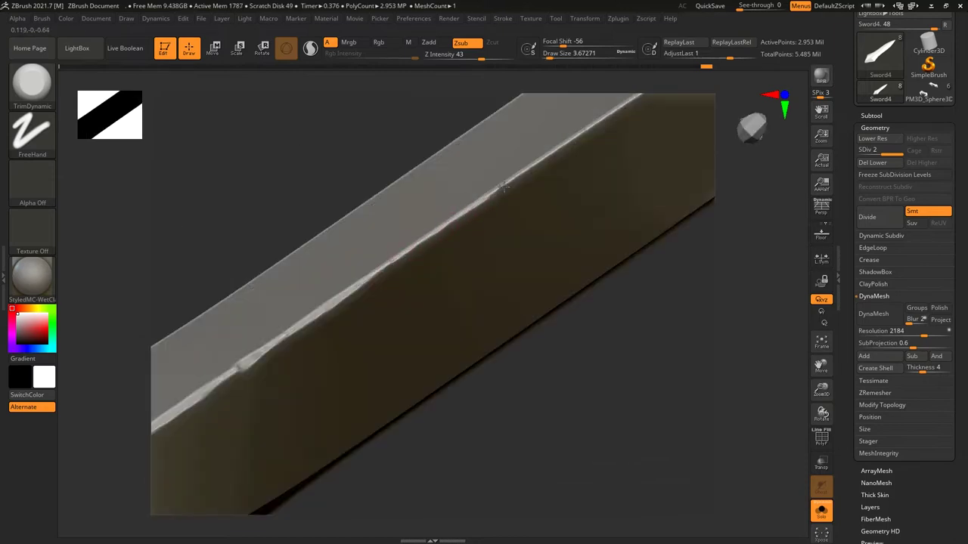
mouse_move(573, 132)
right_mouse_down()
mouse_move(438, 251)
mouse_move(398, 270)
right_mouse_up()
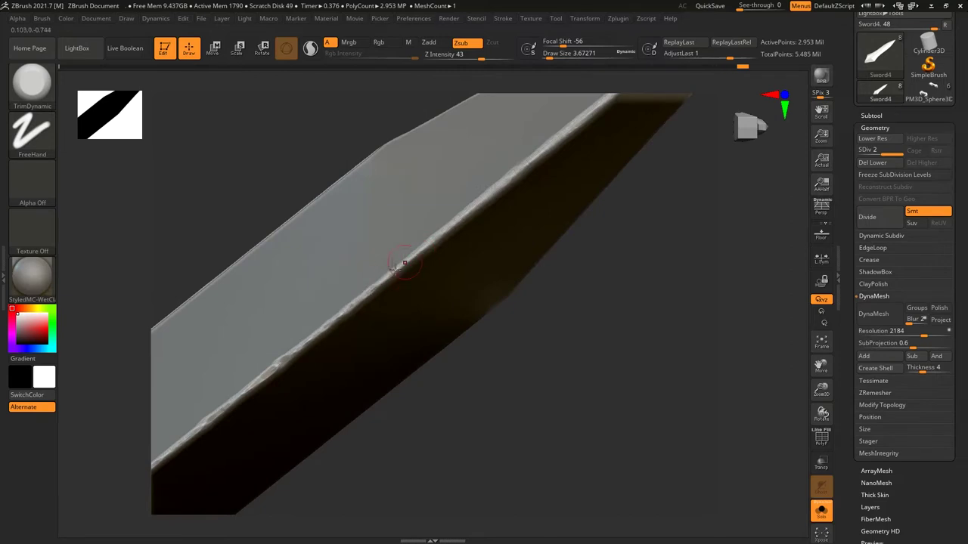
mouse_move(429, 240)
right_mouse_down()
mouse_move(292, 199)
mouse_move(471, 242)
right_mouse_up()
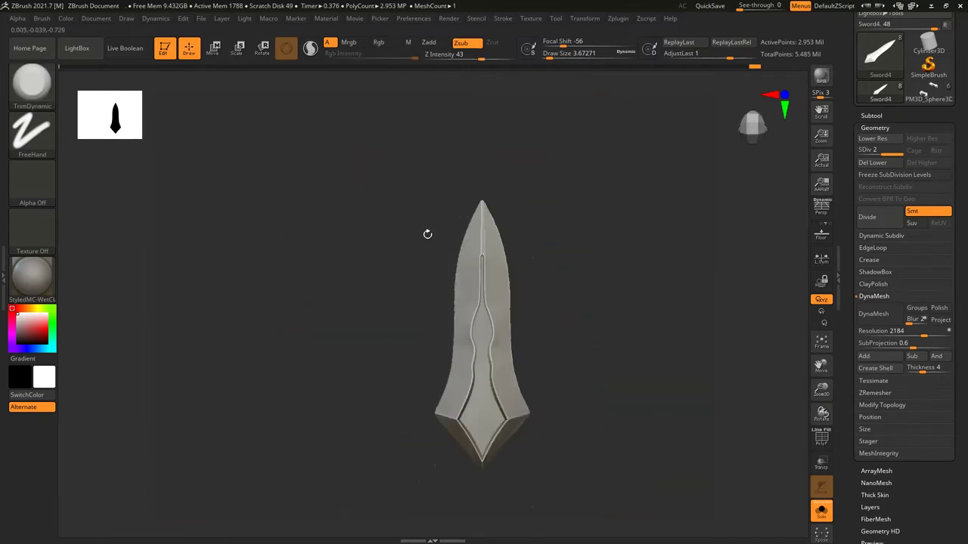
Step: Switch to TrimSmoothBorder and smooth the blade near the fuller groove with a larger brush
key("b")
key("t")
key("b")
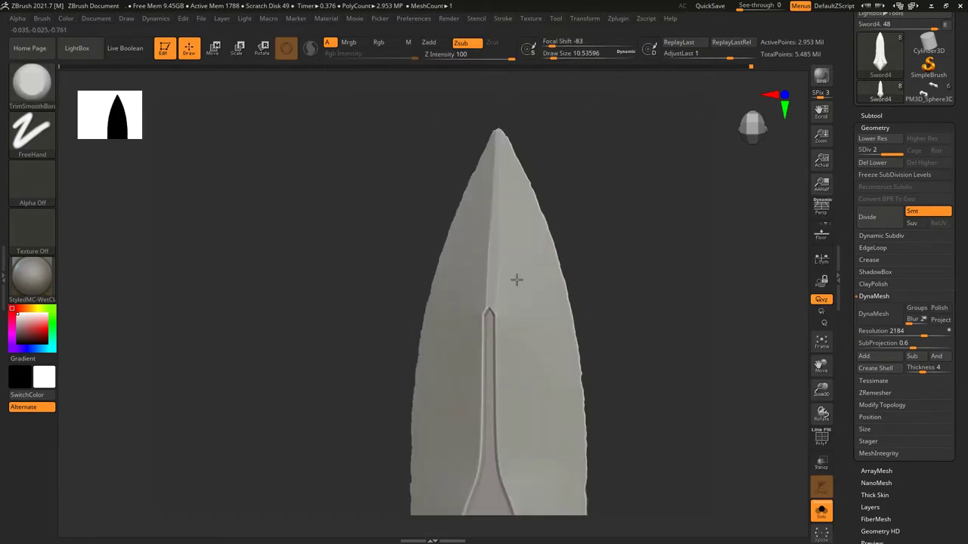
left_click_drag(514, 253, 541, 239)
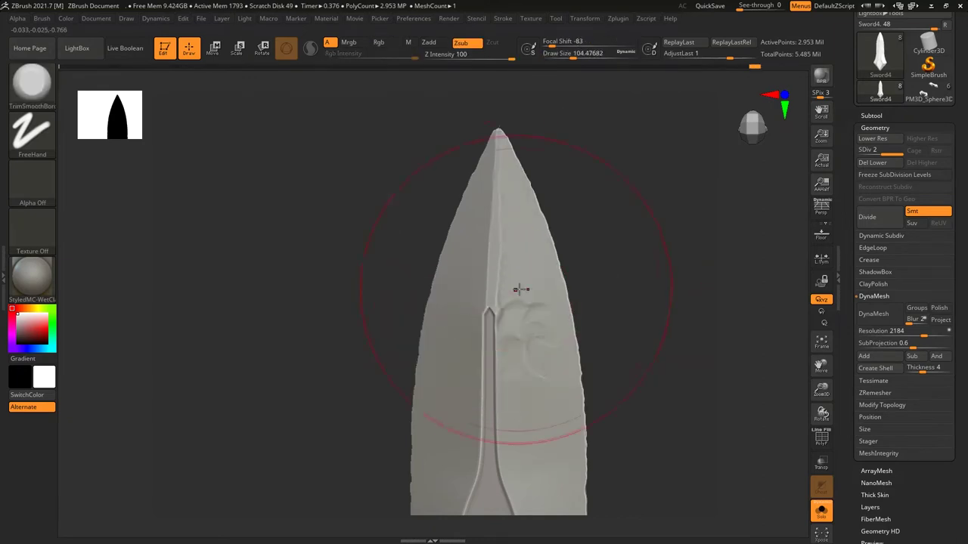
right_click_drag(518, 288, 497, 257)
right_click_drag(527, 292, 508, 338, "alt")
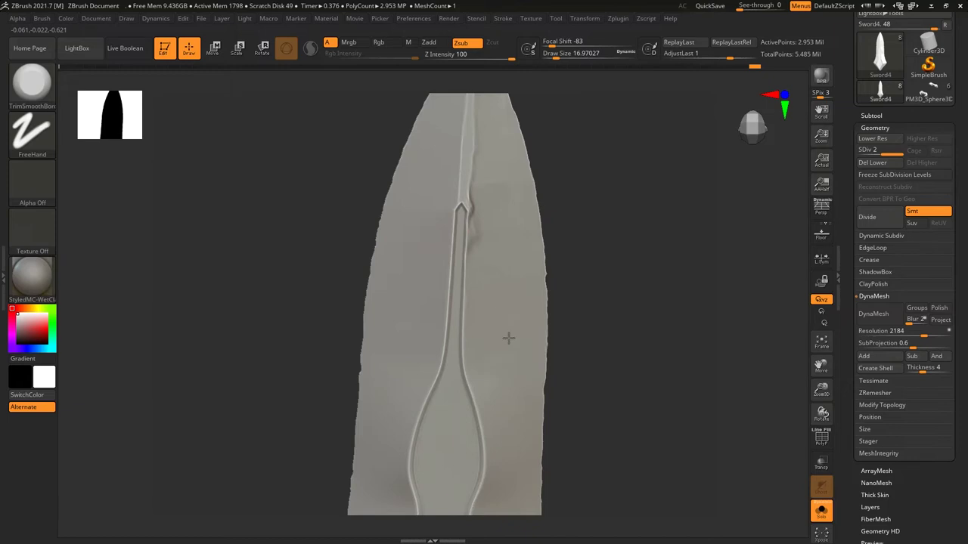
Step: Smooth away the dark crease and the right blade face down toward the guard
right_click_drag(529, 266, 481, 291)
mouse_move(495, 248)
right_mouse_down()
mouse_move(475, 367)
mouse_move(471, 324)
mouse_move(464, 330)
mouse_move(492, 321)
right_mouse_up()
left_click_drag(492, 322, 503, 279, "shift")
right_click_drag(499, 333, 517, 256)
left_click_drag(468, 324, 446, 409, "shift")
left_click_drag(522, 423, 459, 453, "shift")
mouse_move(468, 311)
right_mouse_down()
mouse_move(493, 404)
mouse_move(428, 307)
right_mouse_up()
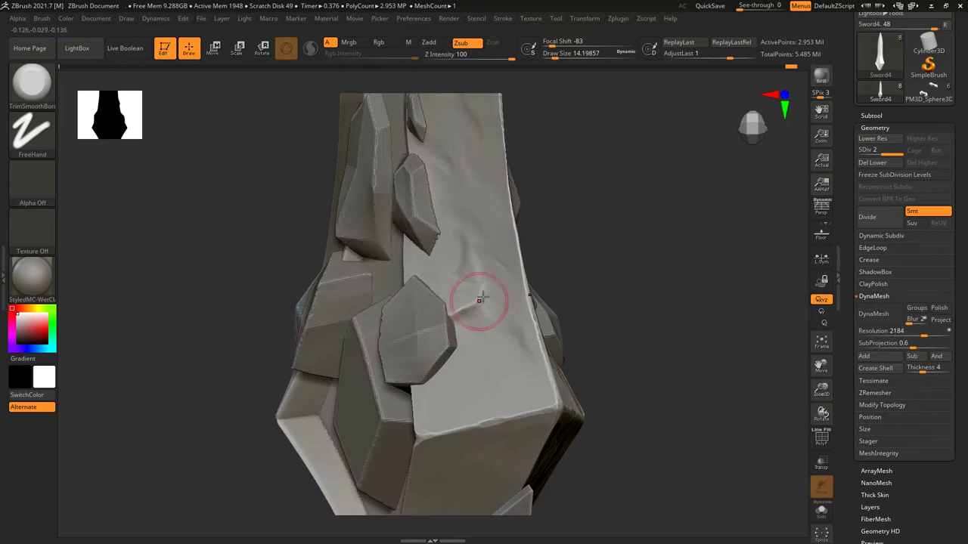
Step: At a fine brush size, carve a thin groove and reshape the V-crease edges near the guard
right_click_drag(471, 303, 454, 242, "ctrl")
key("s")
left_click_drag(457, 178, 457, 235)
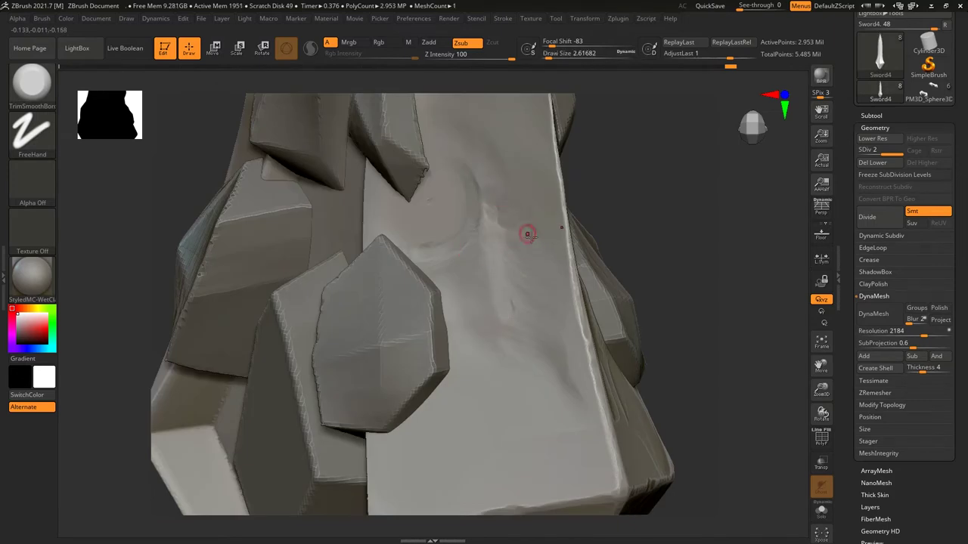
left_click_drag(525, 274, 518, 328)
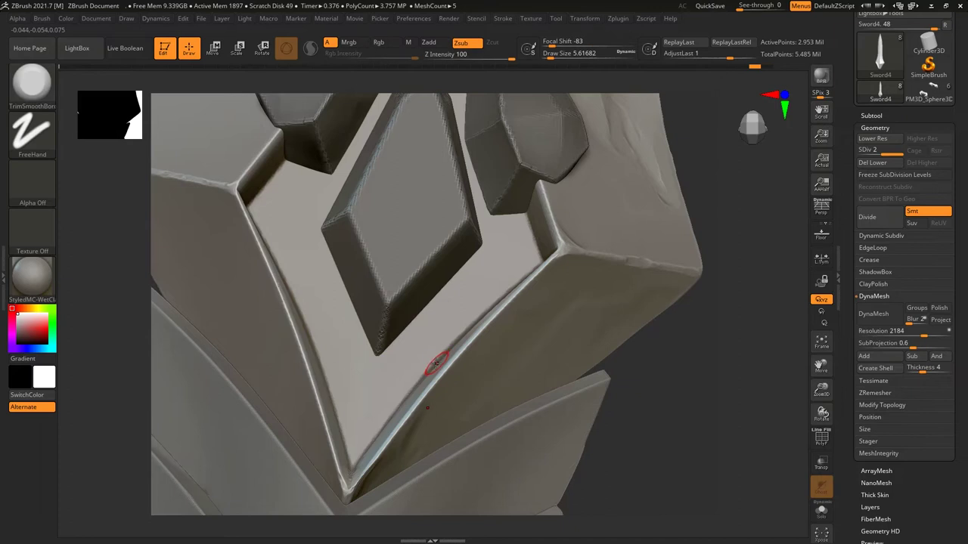
left_click_drag(431, 349, 437, 378, "shift")
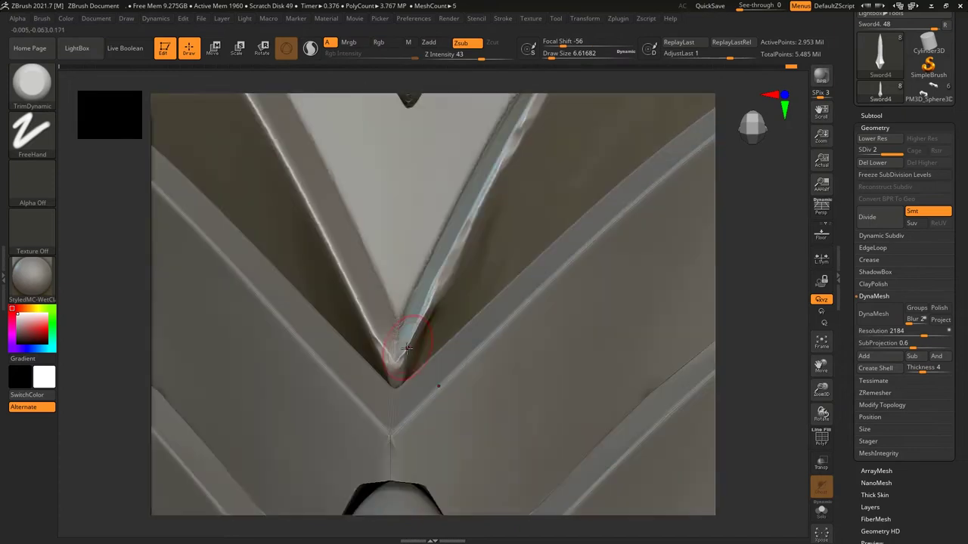
left_click_drag(338, 271, 365, 314)
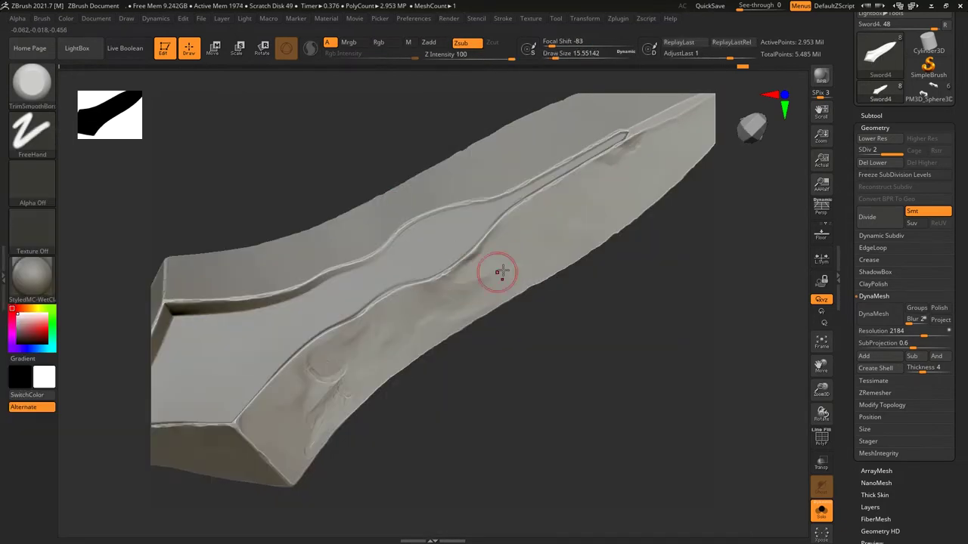
Step: Zoom in on the groove, then smooth its bright bump and sculpt dents beside and above it
right_click_drag(499, 275, 477, 255, "ctrl")
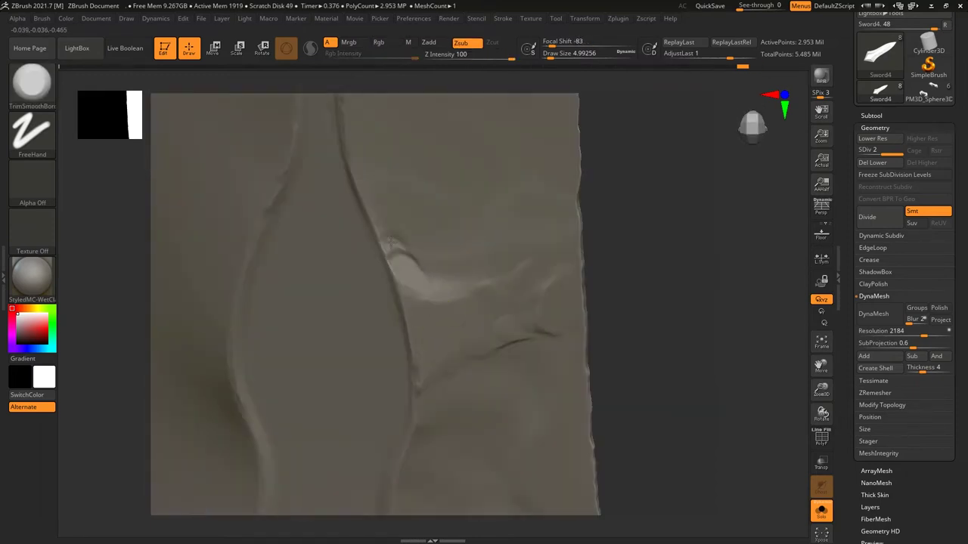
left_click_drag(393, 250, 421, 269, "shift")
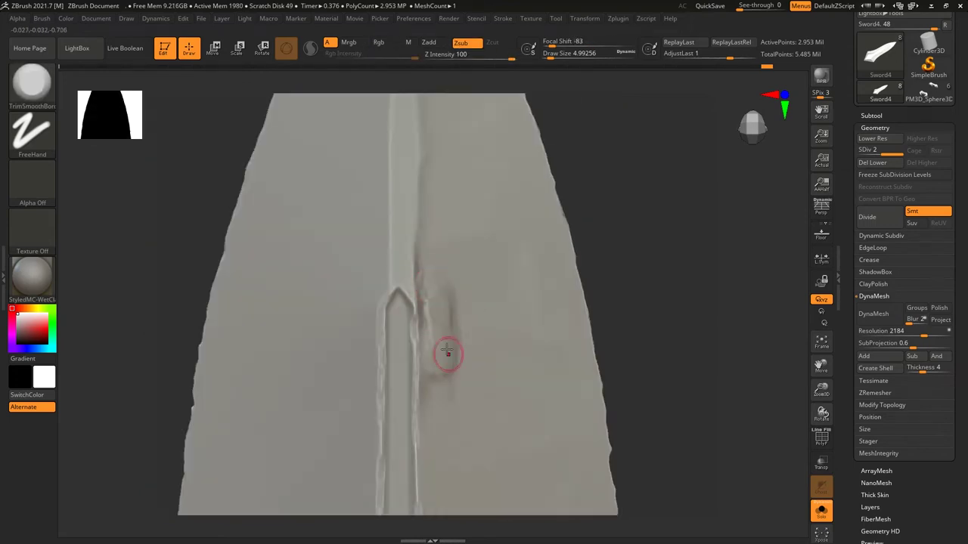
key("s")
left_click_drag(432, 352, 447, 376)
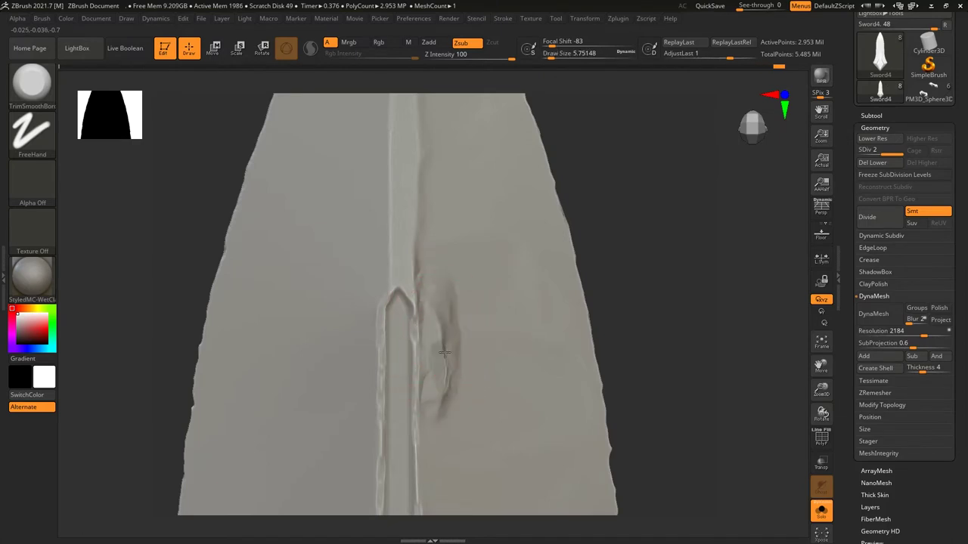
left_click_drag(431, 292, 418, 250)
Step: Reframe the upper blade and open the Orb folder in the LightBox brush library
mouse_move(430, 409)
right_mouse_down("ctrl")
mouse_move(443, 275)
mouse_move(384, 308)
mouse_move(453, 298)
mouse_move(488, 269)
right_mouse_up("ctrl")
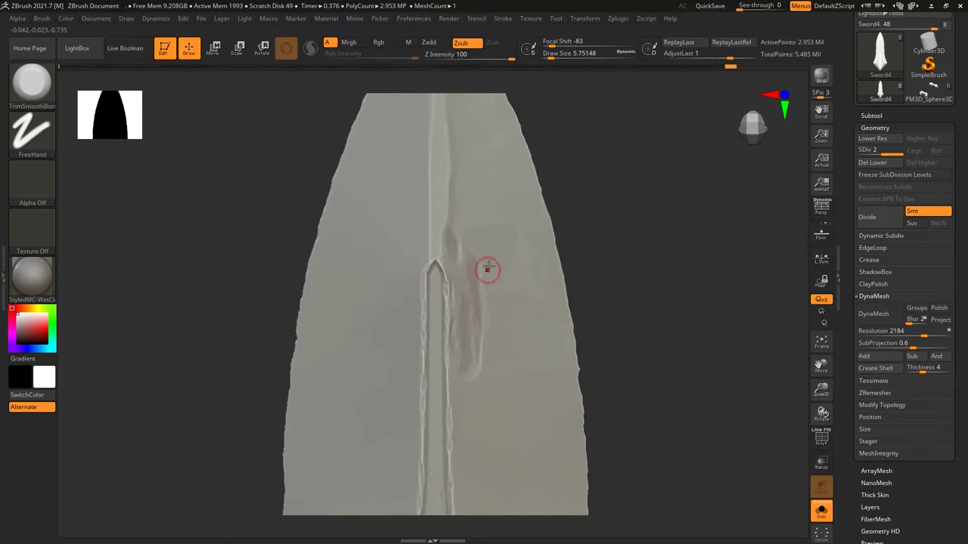
left_click(91, 54)
left_click(233, 185)
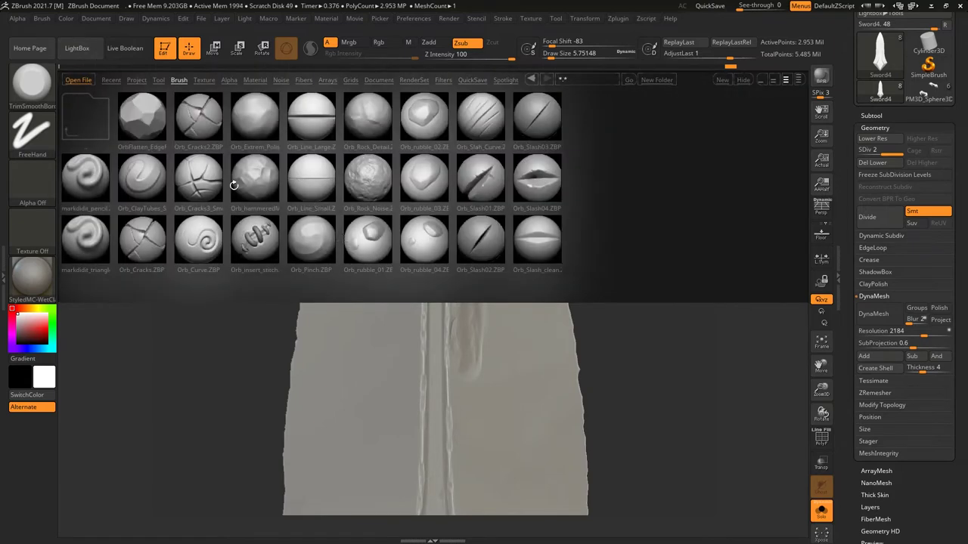
Step: Try a diagonal Orb_ClayTubes stroke across the blade, undo it, and check auto masking
double_click(149, 176)
left_click_drag(471, 347, 556, 270)
key("ctrl+z")
left_click(42, 18)
scroll(84, 435, "down", 3)
left_click_drag(518, 278, 454, 401)
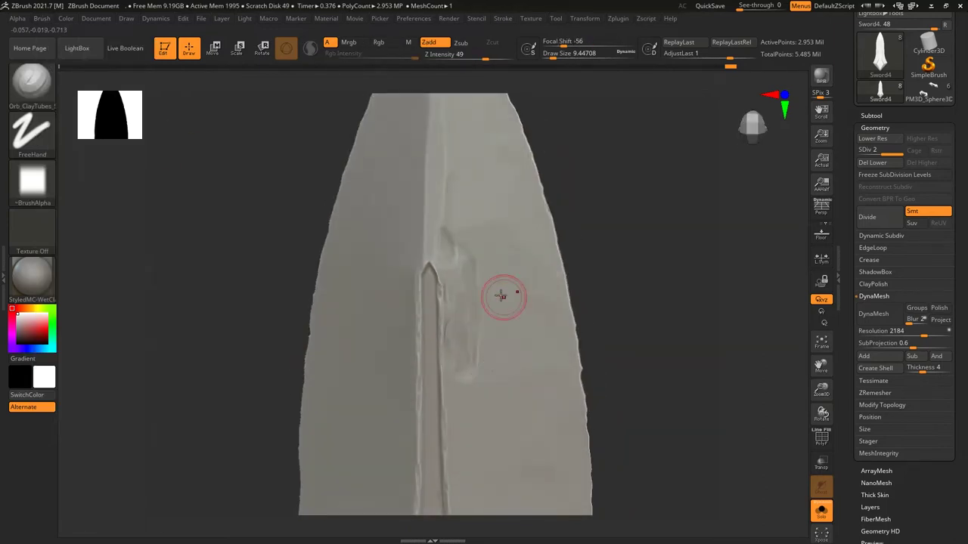
Step: Try the markdidit_pencil scratch brush and a triangle notch on the right edge, undoing both
key("comma")
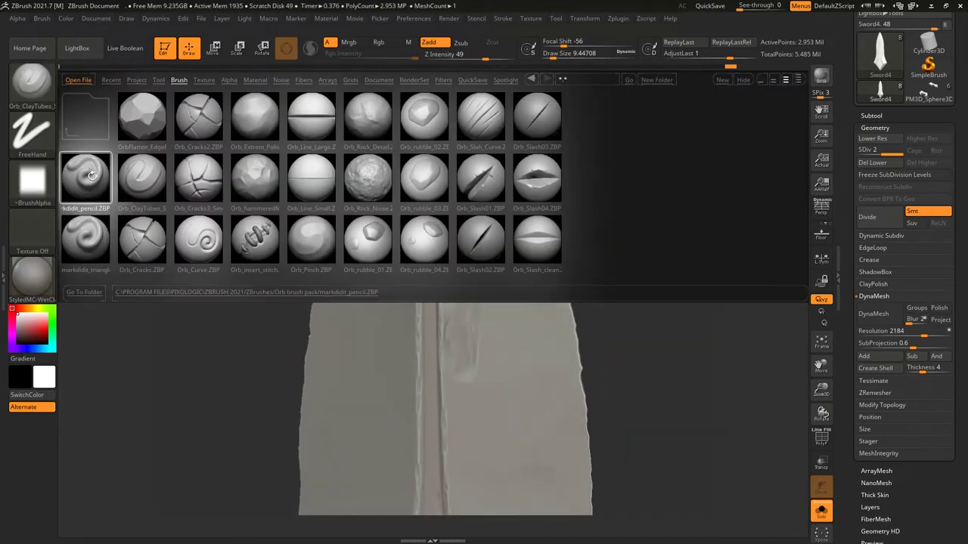
double_click(85, 176)
key("ctrl+z")
key("comma")
double_click(111, 239)
left_click_drag(519, 281, 544, 302)
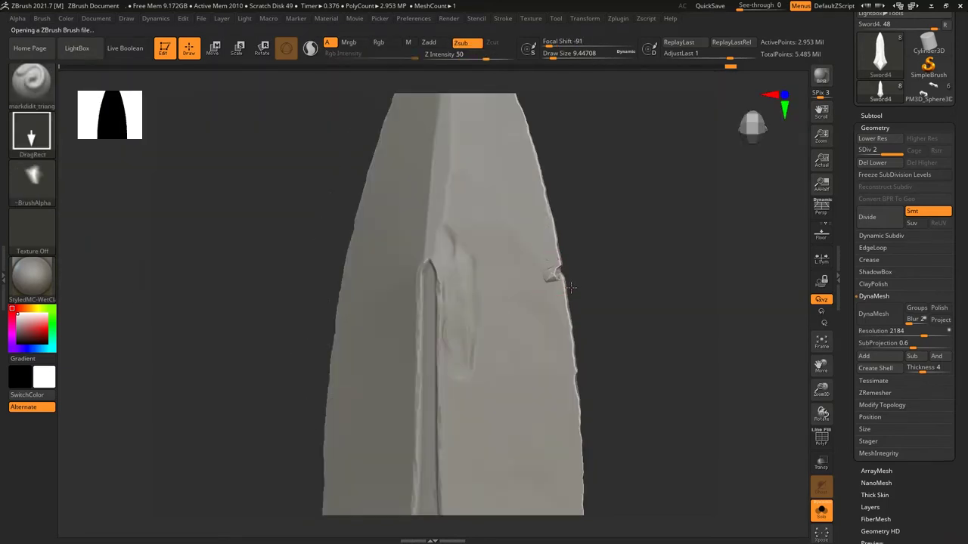
key("ctrl+z")
Step: Switch back to the pencil brush and go up one subdivision level and back down
mouse_move(592, 317)
left_mouse_down()
mouse_move(587, 261)
mouse_move(460, 220)
left_mouse_up()
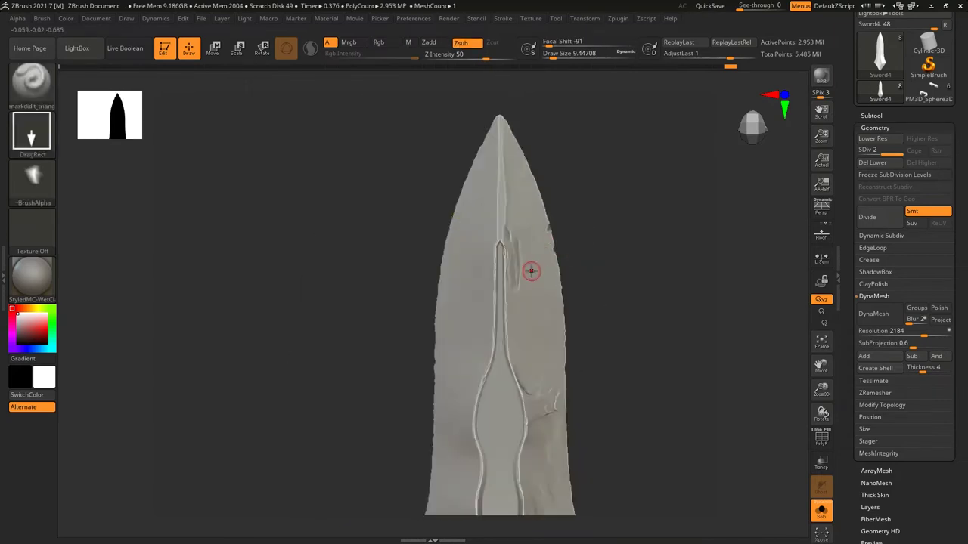
key("p")
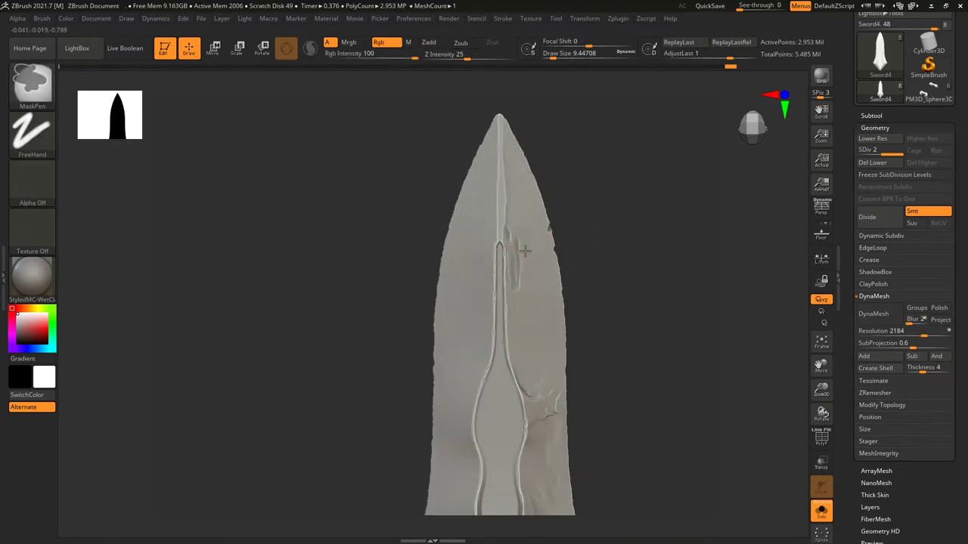
right_click_drag(518, 249, 562, 264, "ctrl")
key("ctrl+d")
key("shift+d")
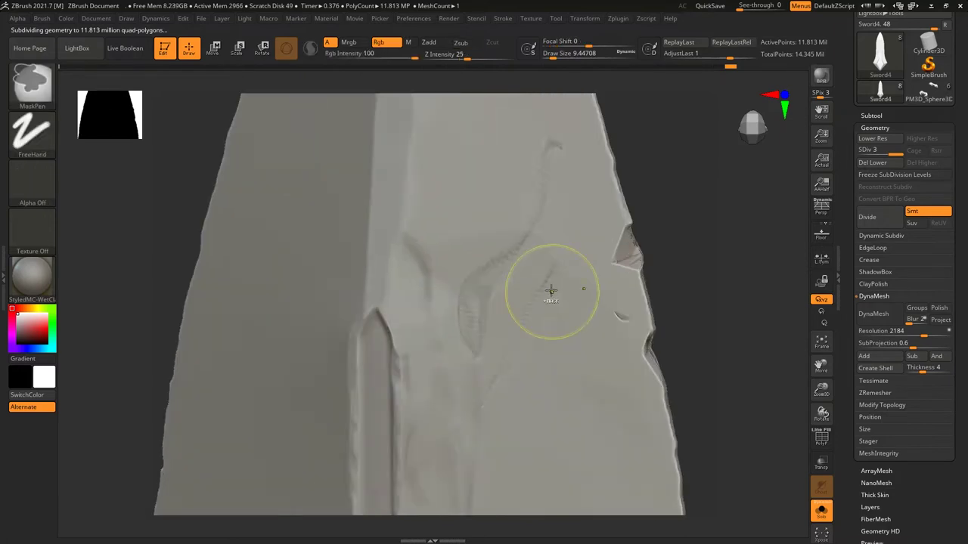
Step: Shrink the pencil brush to draw size 3.67, set freehand stroke, and reopen the brush library
key("s")
left_click_drag(546, 254, 590, 274)
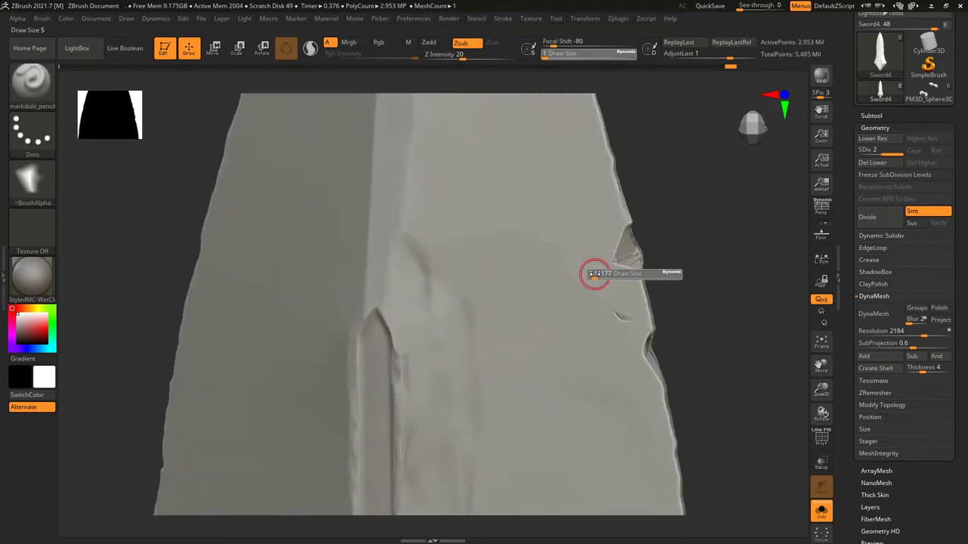
mouse_move(589, 274)
right_mouse_down()
mouse_move(545, 260)
mouse_move(602, 250)
right_mouse_up()
mouse_move(510, 323)
right_mouse_down()
mouse_move(592, 259)
mouse_move(555, 277)
right_mouse_up()
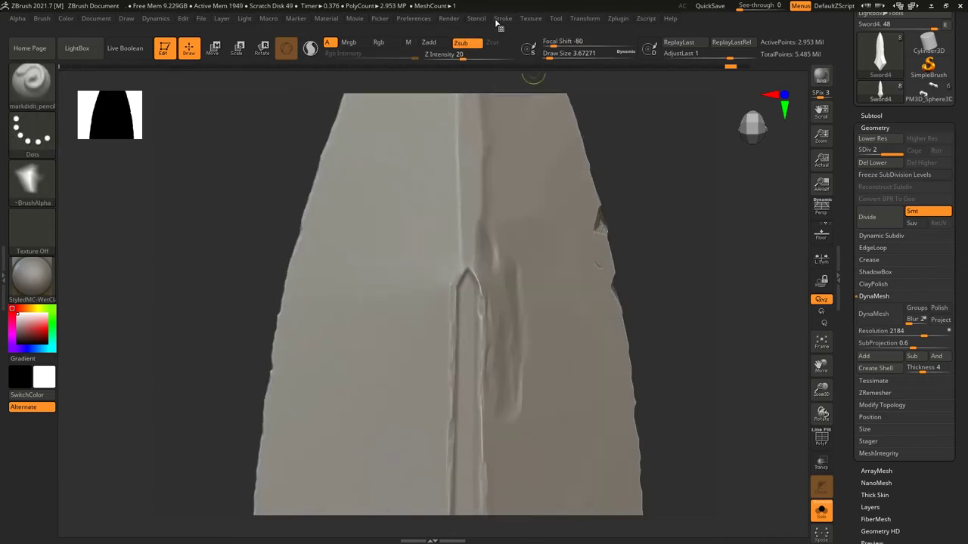
key("f")
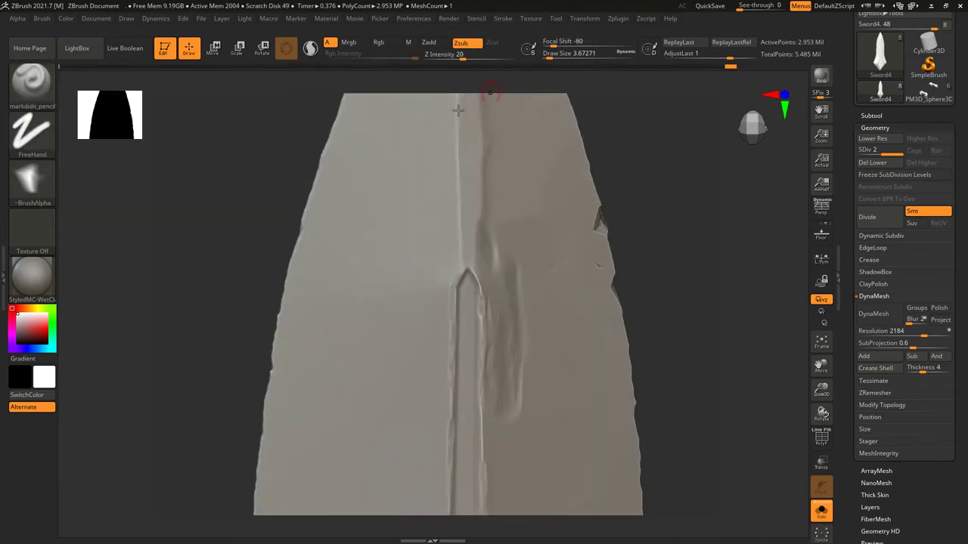
key("comma")
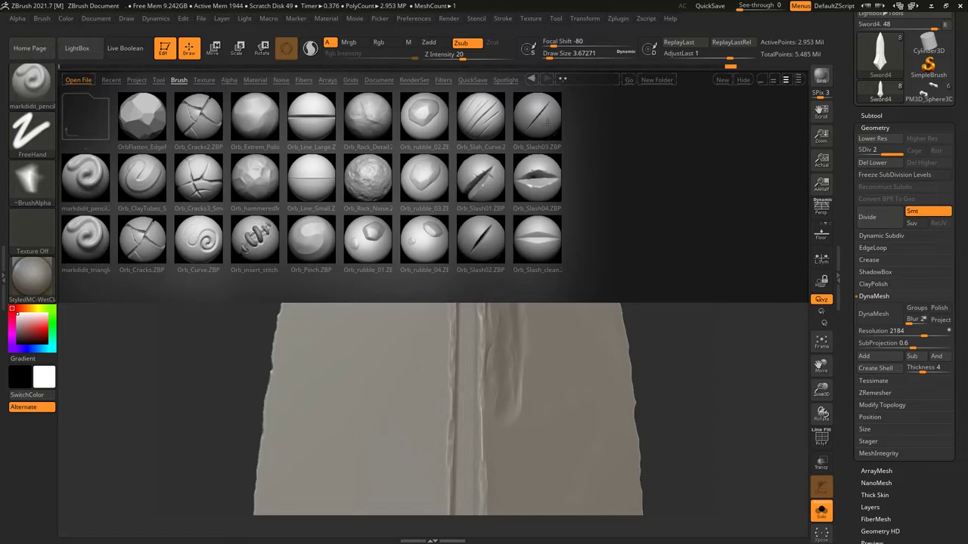
Step: Load the Orb_Slah_Curve slash brush from the Orb library
double_click(548, 130)
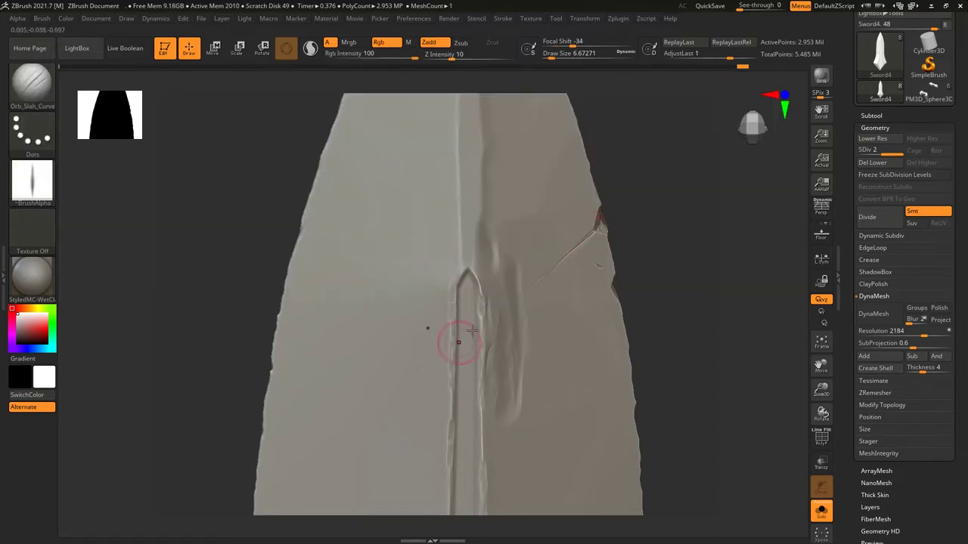
scroll(529, 318, "down", 3)
scroll(597, 280, "up", 3)
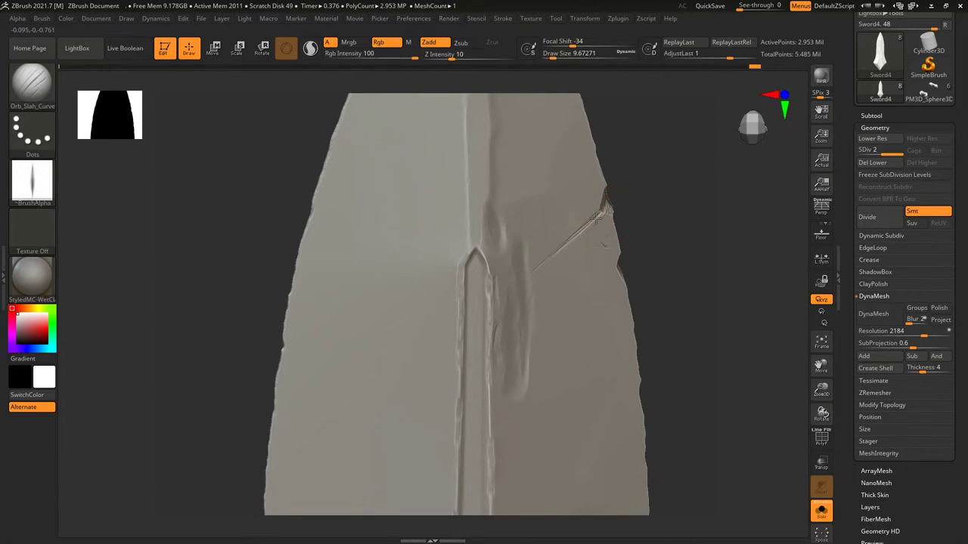
Step: Switch to the TrimDynamic brush (B-T-D) to clean up the slash
key("b")
key("t")
key("d")
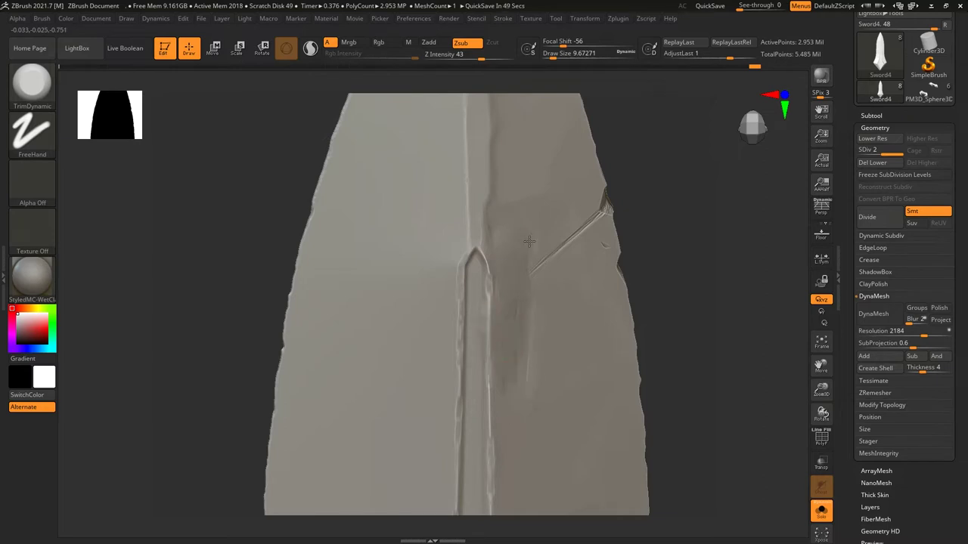
scroll(533, 225, "down", 3)
Step: Return to the Orb_Slah_Curve slash brush and reopen the brush library
key("b")
key("o")
key("s")
scroll(500, 359, "up", 3)
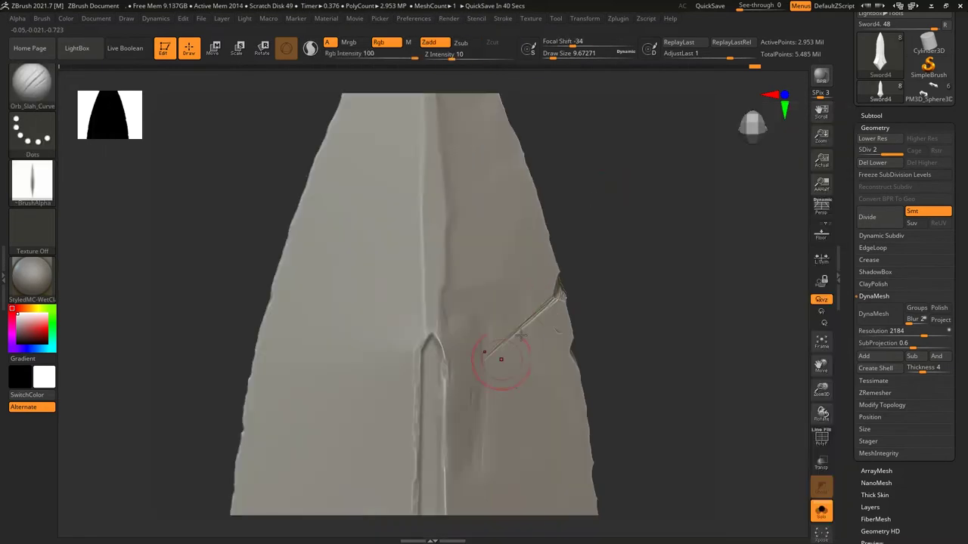
scroll(440, 397, "down", 3)
scroll(531, 382, "up", 3)
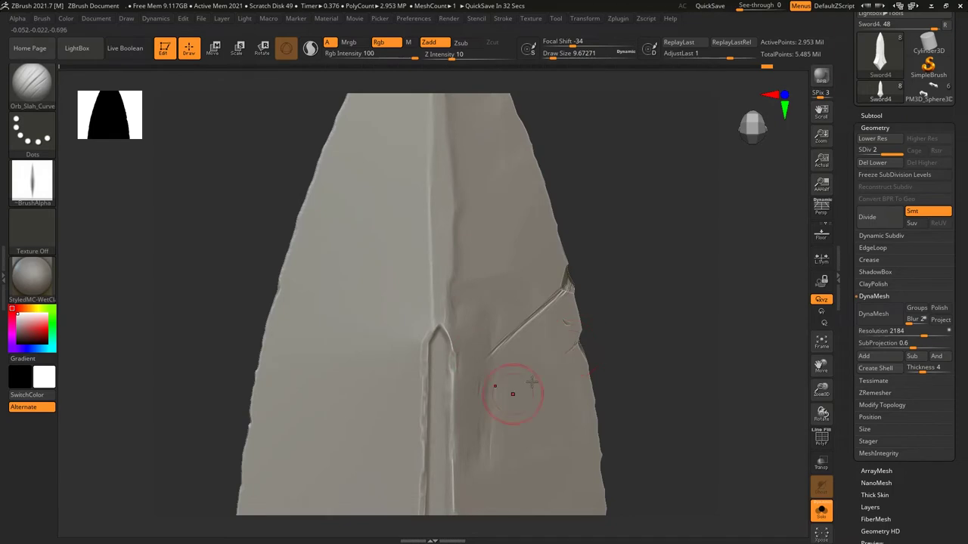
scroll(577, 342, "down", 3)
scroll(536, 297, "up", 1)
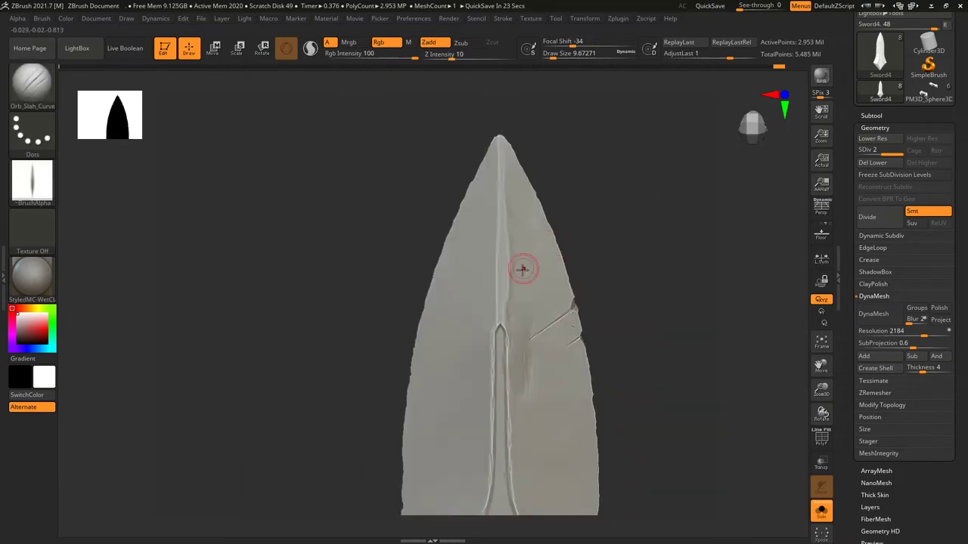
scroll(499, 423, "up", 2)
scroll(476, 300, "down", 3)
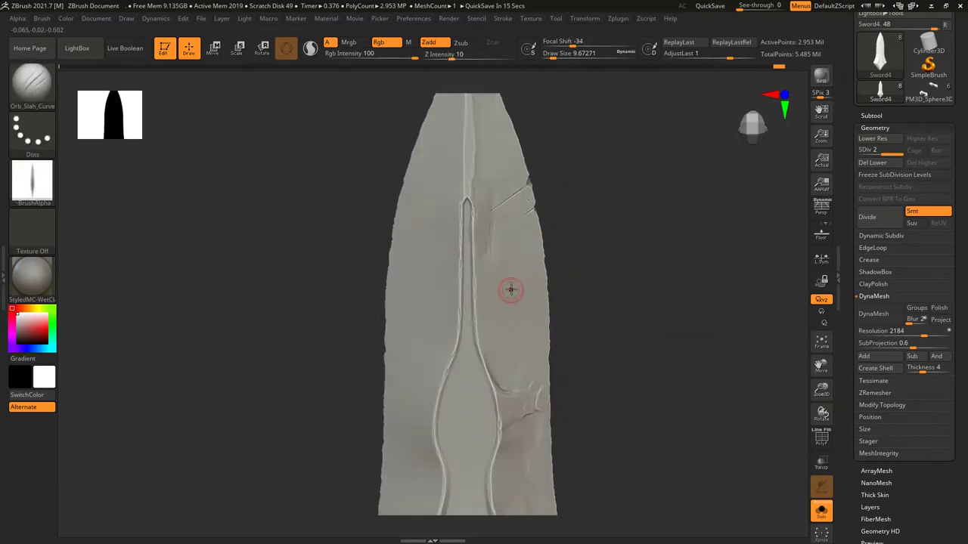
key("comma")
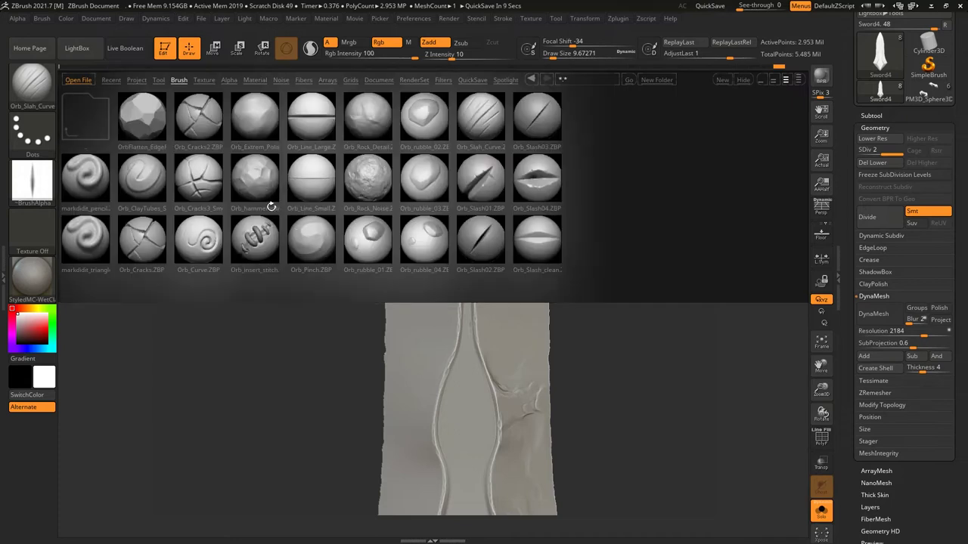
Step: Stamp a small pit with Orb_rubble_04, then try Orb_rubble_03 and Orb_rubble_02
double_click(427, 240)
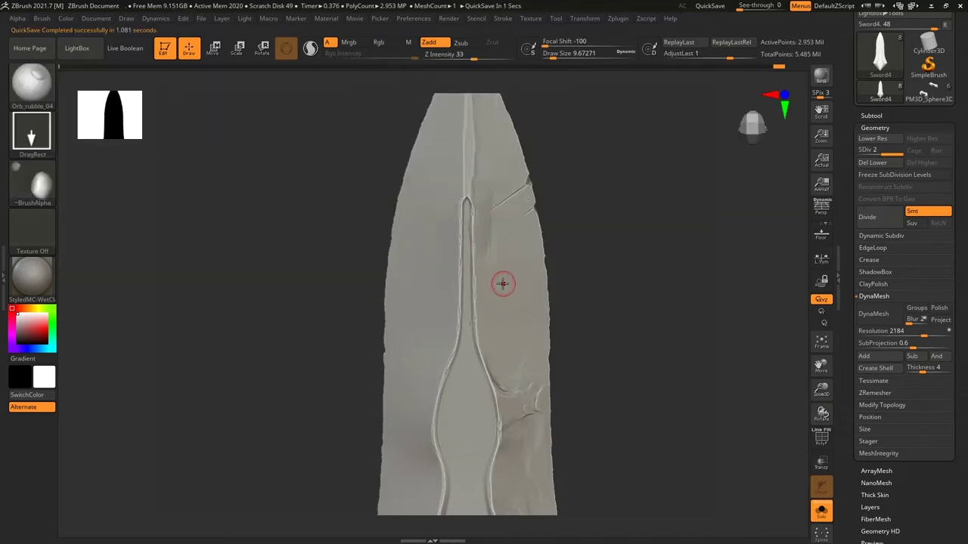
left_click_drag(506, 284, 509, 293)
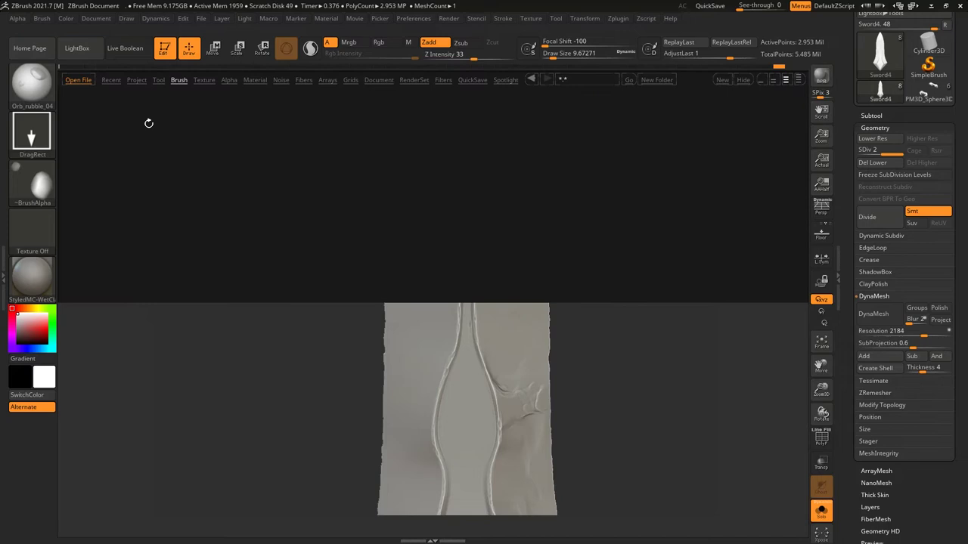
key("comma")
double_click(424, 191)
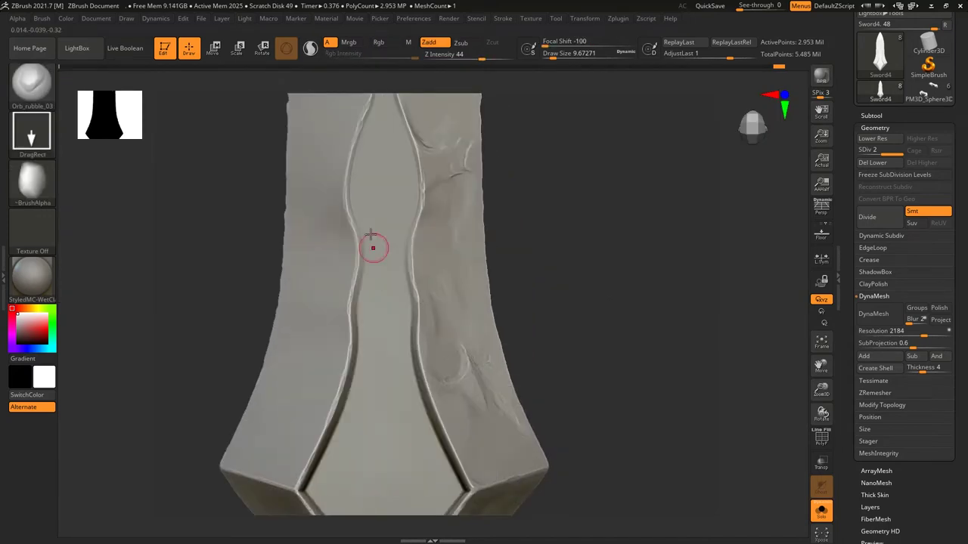
key("comma")
double_click(432, 118)
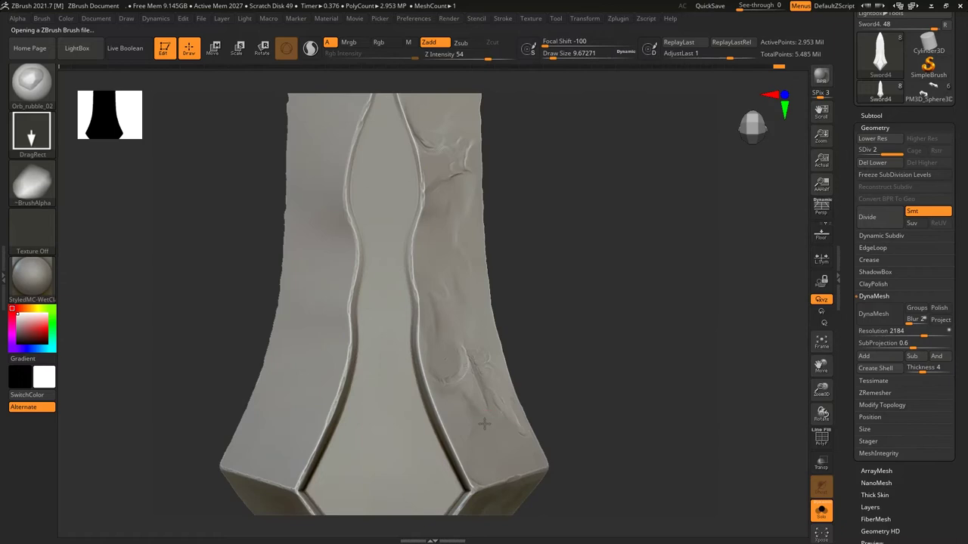
scroll(484, 425, "down", 2)
scroll(484, 374, "down", 1)
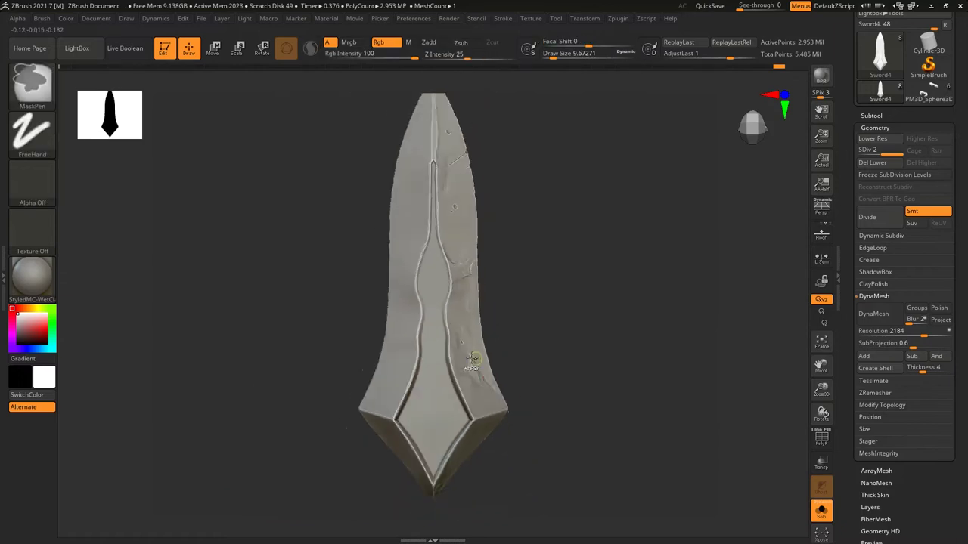
scroll(489, 378, "up", 2)
scroll(454, 317, "down", 1)
Step: Use TrimSmoothBorder and TrimDynamic to flatten the cracked surface and crease beside the groove
key("b")
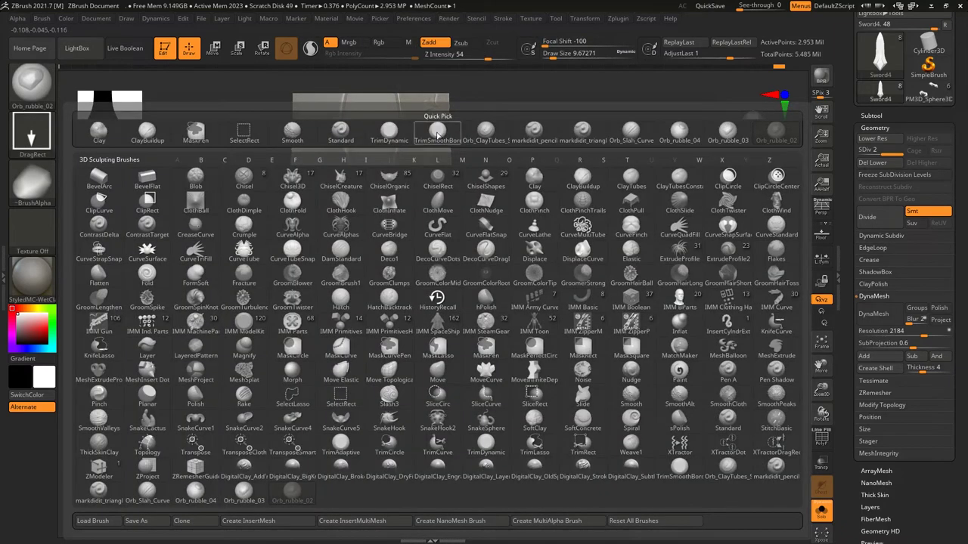
left_click(451, 132)
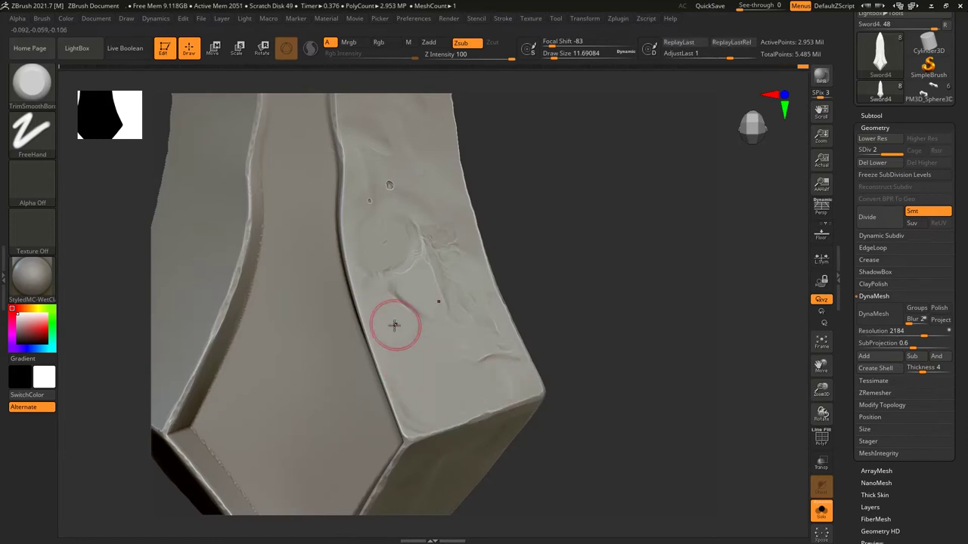
right_click_drag(395, 333, 392, 350)
key("b")
key("t")
key("d")
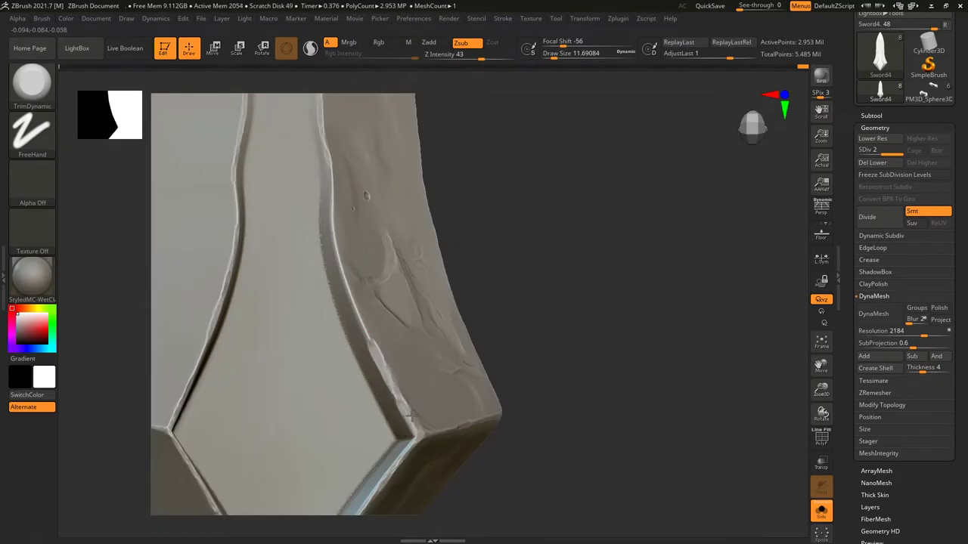
right_click_drag(362, 324, 331, 236)
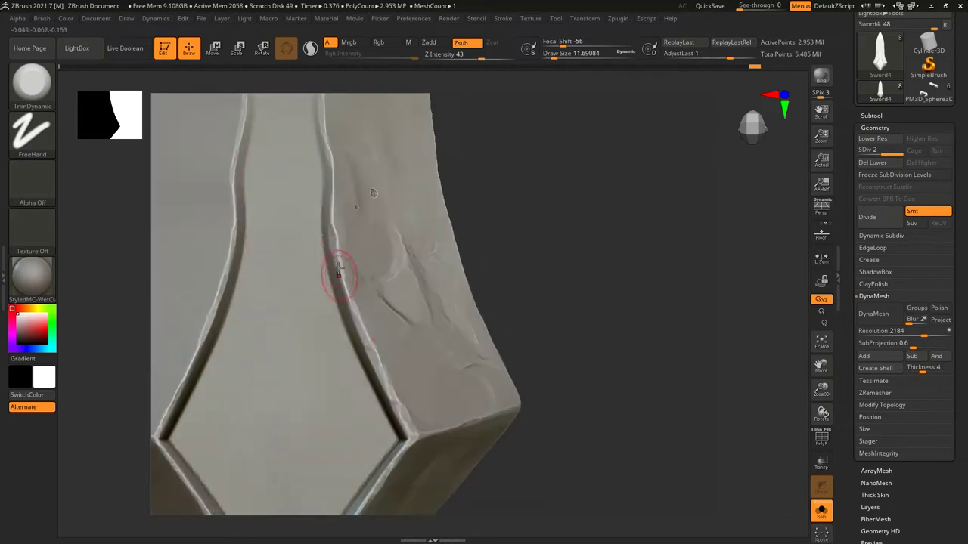
mouse_move(317, 224)
right_mouse_down("shift")
mouse_move(368, 229)
mouse_move(323, 362)
right_mouse_up("shift")
mouse_move(323, 361)
left_mouse_down()
mouse_move(363, 388)
mouse_move(393, 384)
left_mouse_up()
right_click_drag(353, 371, 347, 369, "alt")
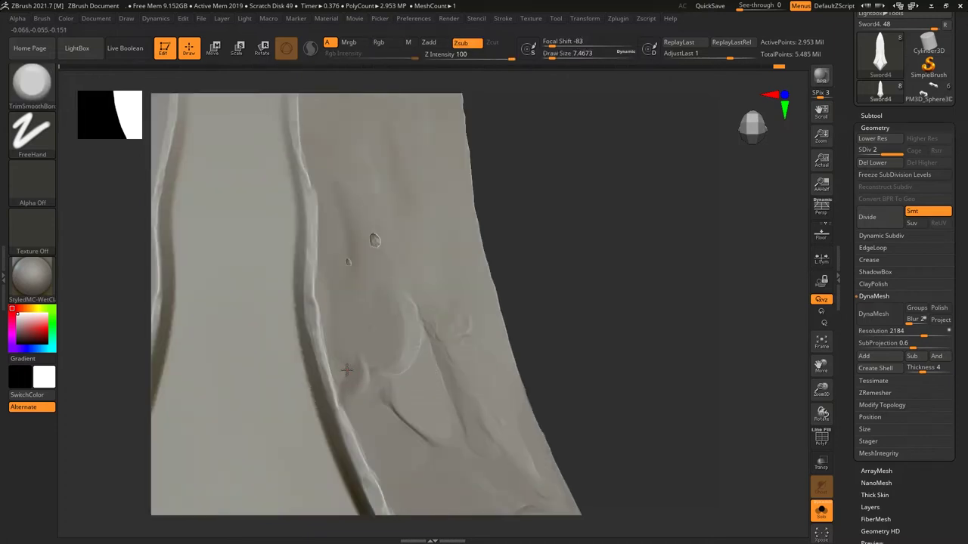
left_click_drag(369, 378, 353, 368)
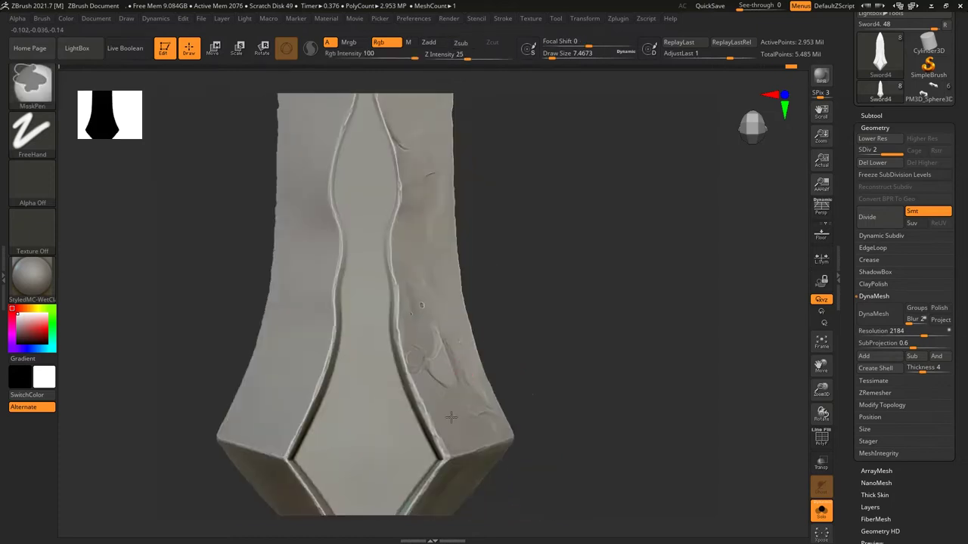
Step: Orbit along the blade to a narrow side view and open the brush library
key("alt+Tab")
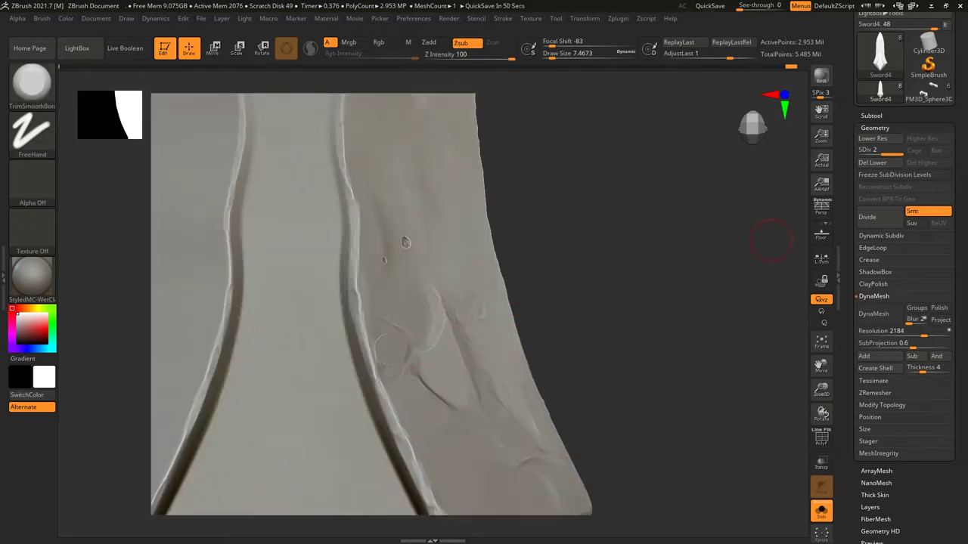
left_click_drag(547, 313, 459, 301)
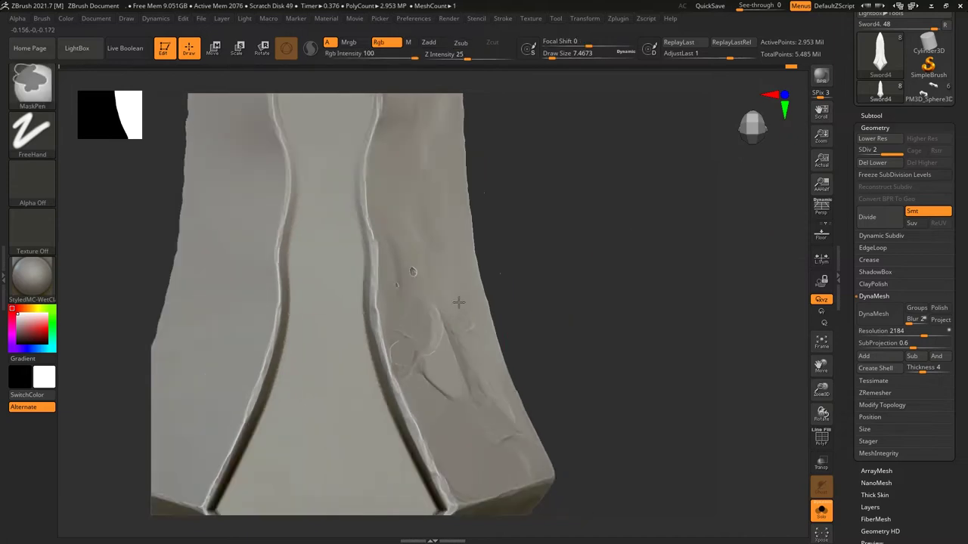
right_click_drag(458, 302, 426, 307)
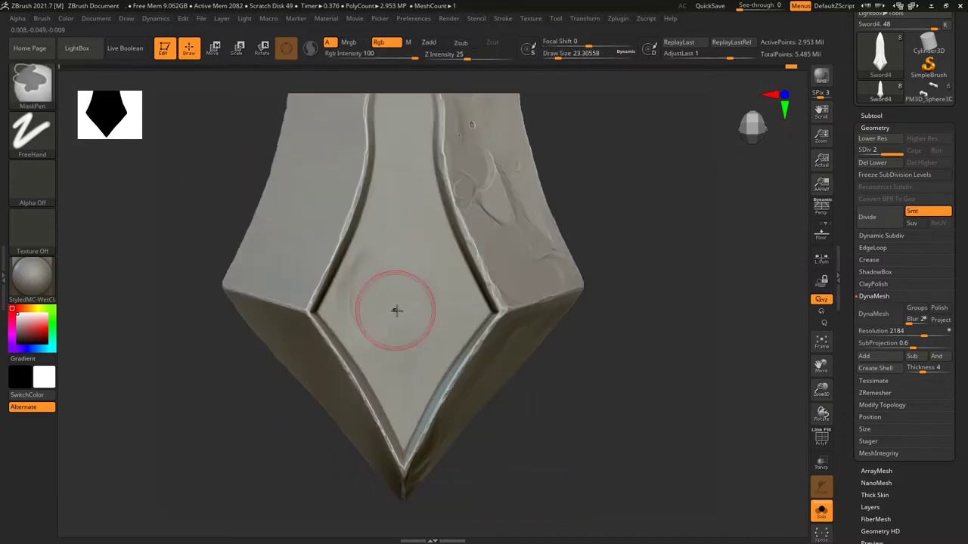
mouse_move(395, 305)
right_mouse_down("shift")
mouse_move(434, 295)
mouse_move(449, 261)
mouse_move(439, 249)
right_mouse_up("shift")
key("comma")
Step: Load the Orb_Slash01 slash brush and view its options
double_click(487, 188)
left_click(42, 18)
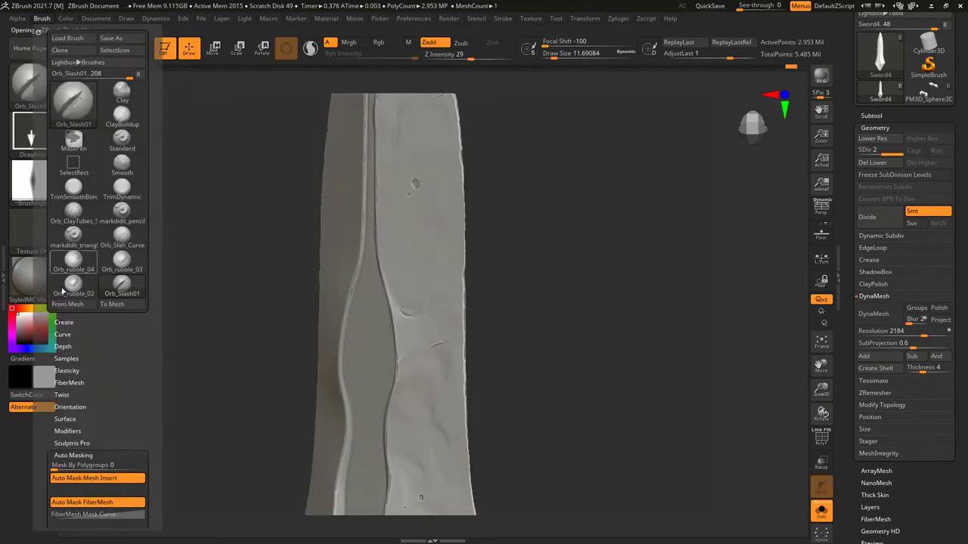
mouse_move(500, 325)
right_mouse_down()
mouse_move(514, 353)
mouse_move(478, 316)
right_mouse_up()
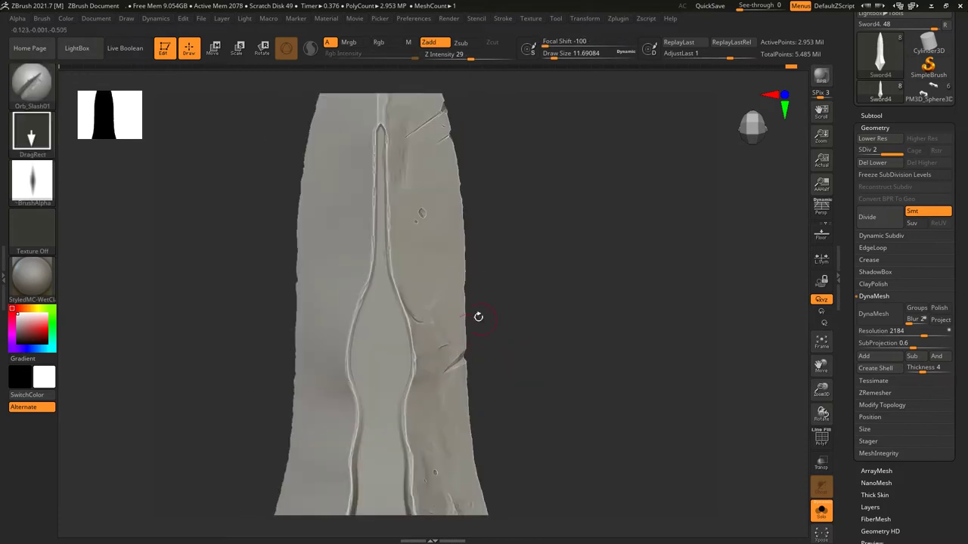
mouse_move(485, 254)
right_mouse_down()
mouse_move(529, 255)
mouse_move(471, 367)
mouse_move(480, 383)
right_mouse_up()
Step: Sculpt two dents into the blade with TrimSmoothBorder, one high and one curved lower
key("b")
left_click(453, 101)
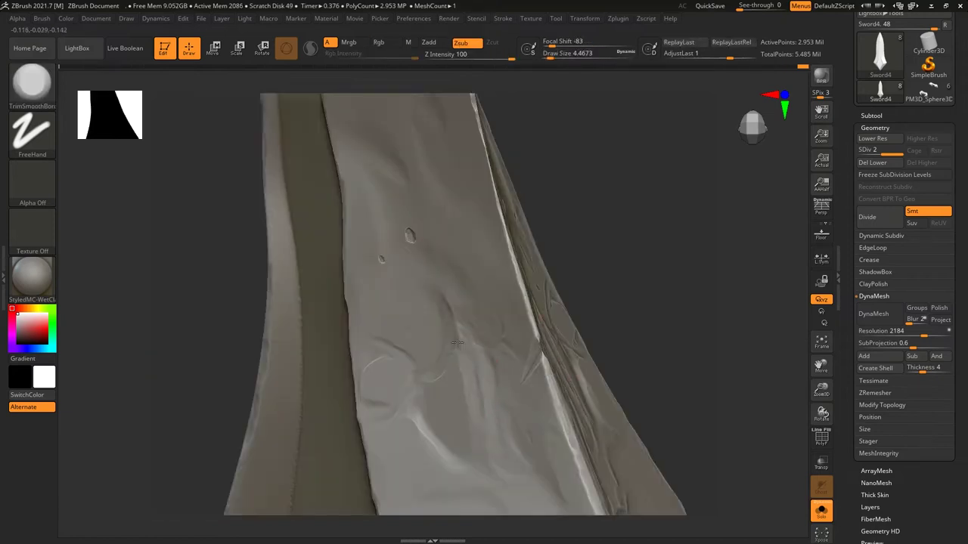
right_click_drag(503, 387, 409, 305)
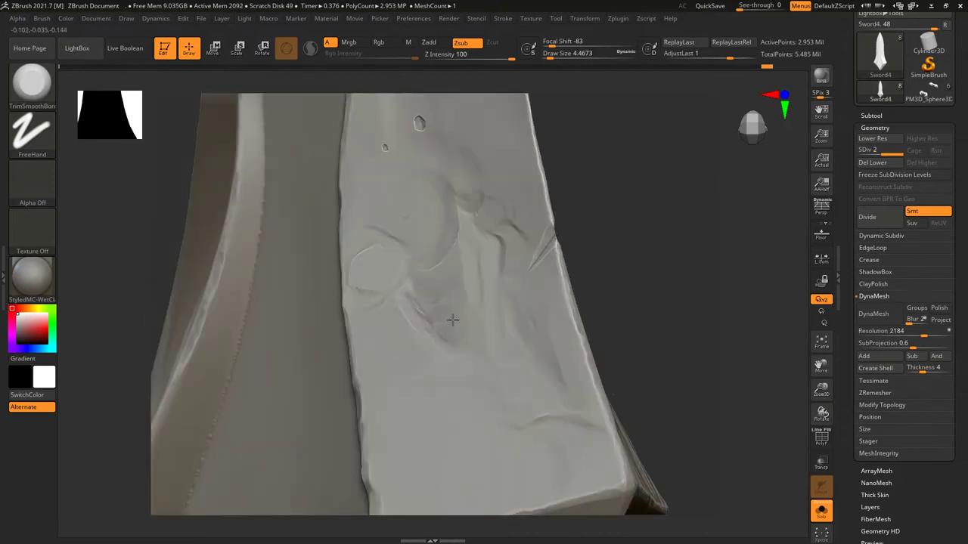
mouse_move(452, 320)
right_mouse_down()
mouse_move(465, 292)
mouse_move(504, 335)
mouse_move(459, 280)
mouse_move(439, 385)
mouse_move(423, 276)
mouse_move(367, 280)
right_mouse_up()
left_click_drag(382, 170, 424, 172)
mouse_move(374, 333)
left_mouse_down()
mouse_move(357, 375)
mouse_move(449, 249)
left_mouse_up()
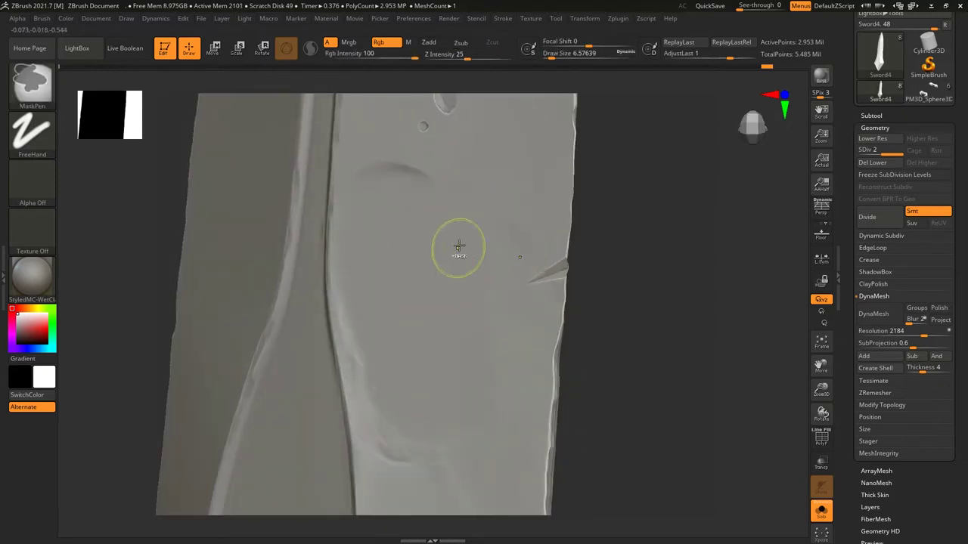
Step: Zoom out to the whole blade tip and switch to the Orb_Slash_Curve brush
mouse_move(480, 219)
right_mouse_down("alt")
mouse_move(488, 239)
mouse_move(404, 340)
right_mouse_up("alt")
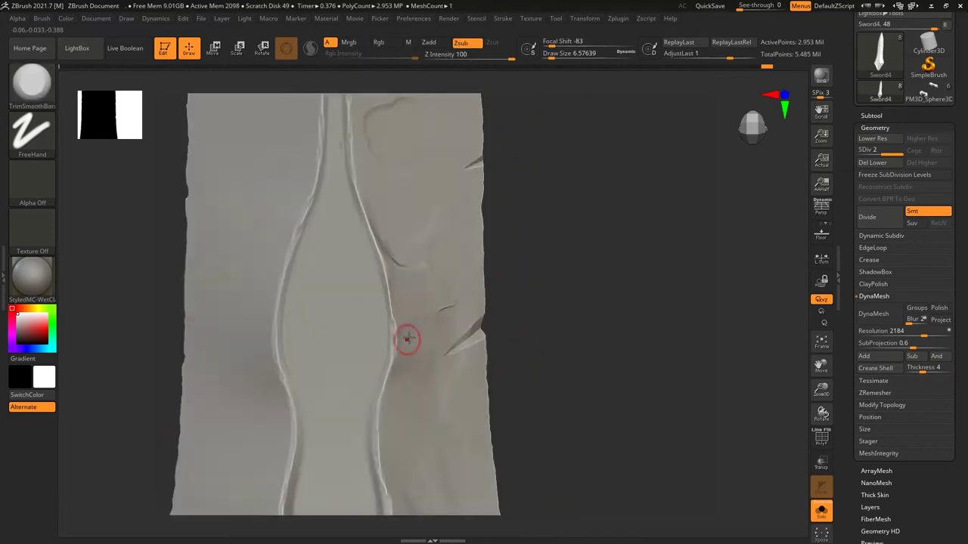
key("b")
left_click(589, 160)
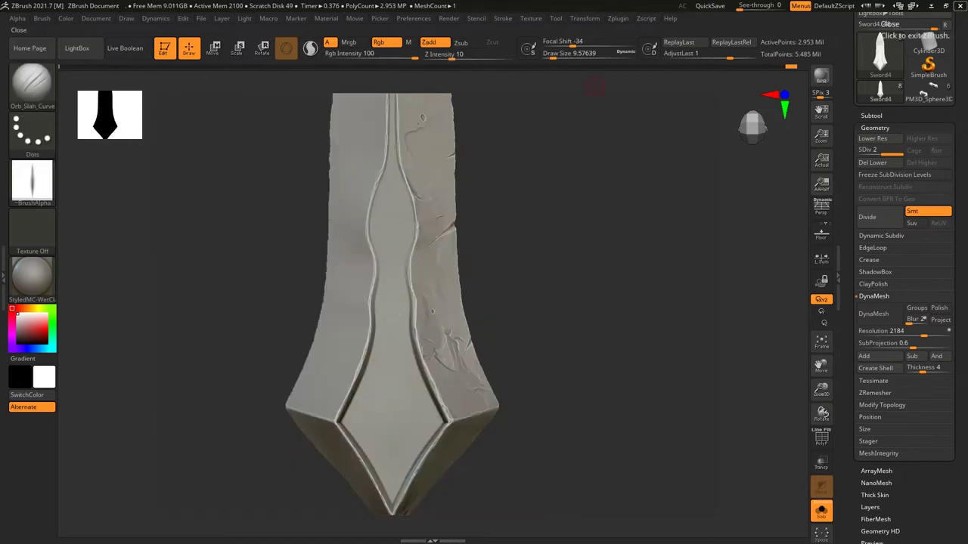
Step: Toggle between TrimDynamic and TrimSmoothBorder, settling on TrimSmoothBorder at the blade's diamond corner
key("b")
key("t")
key("d")
key("b")
key("t")
key("s")
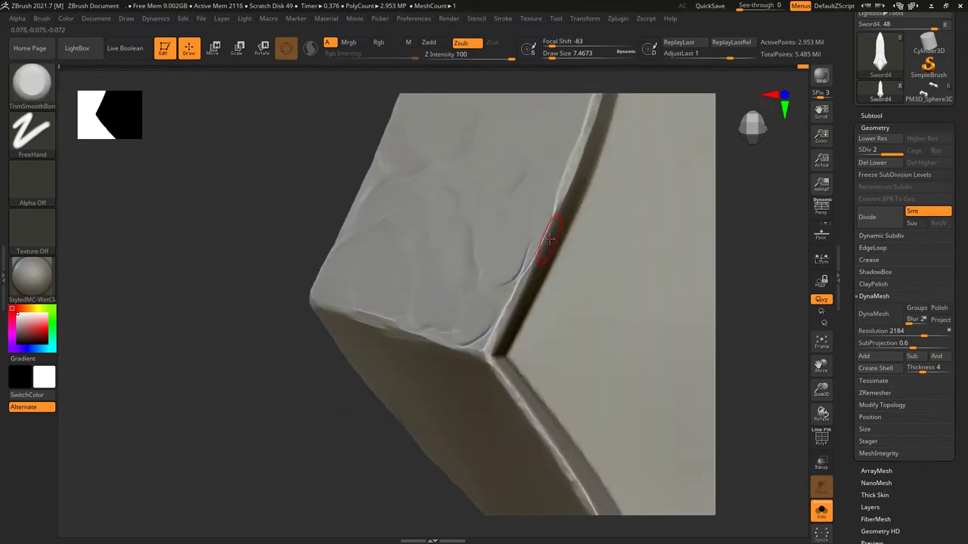
key("b")
key("t")
key("d")
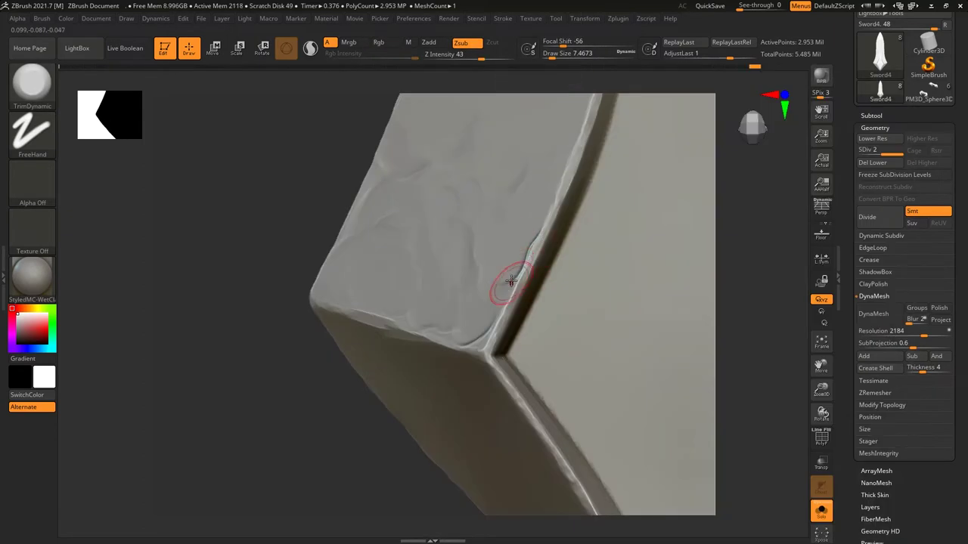
right_click_drag(510, 280, 533, 252)
key("b")
key("t")
key("s")
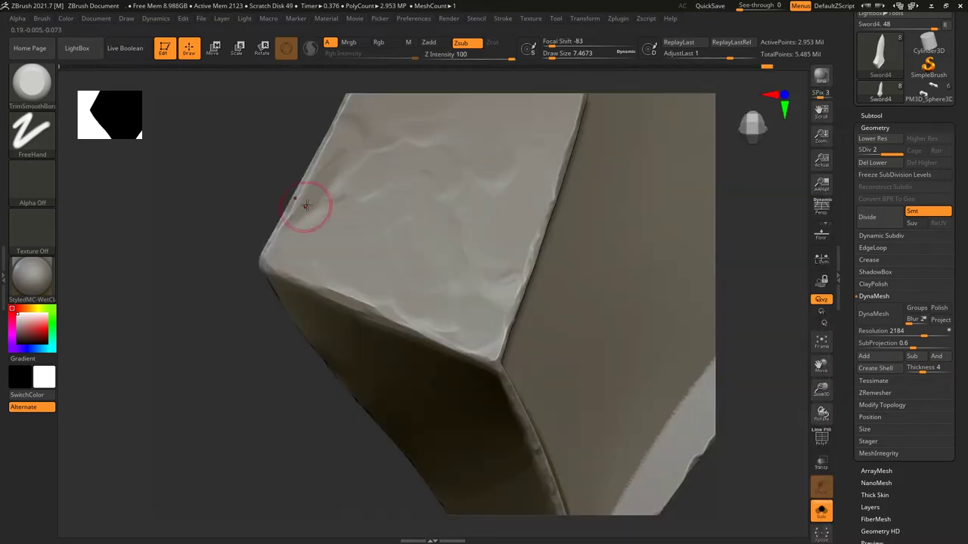
Step: Chip and smooth dents along the corner's top-left edge and side surface
right_click_drag(303, 205, 371, 205)
mouse_move(315, 214)
left_mouse_down()
mouse_move(342, 189)
mouse_move(359, 193)
mouse_move(344, 216)
left_mouse_up()
mouse_move(340, 242)
right_mouse_down()
mouse_move(331, 224)
mouse_move(346, 205)
mouse_move(382, 210)
mouse_move(422, 198)
mouse_move(388, 234)
right_mouse_up()
left_click_drag(403, 254, 400, 253, "shift")
mouse_move(400, 253)
right_mouse_down()
mouse_move(410, 233)
mouse_move(400, 236)
mouse_move(404, 255)
mouse_move(475, 209)
mouse_move(491, 244)
mouse_move(385, 244)
right_mouse_up()
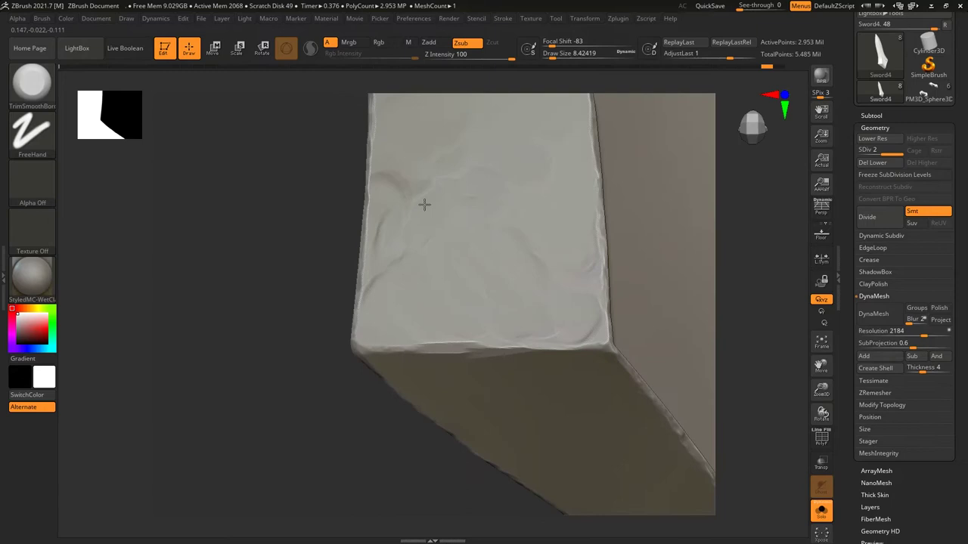
Step: Carve creases into a flat blade face and smooth the surface along the tip's left edge
right_click_drag(424, 205, 355, 278)
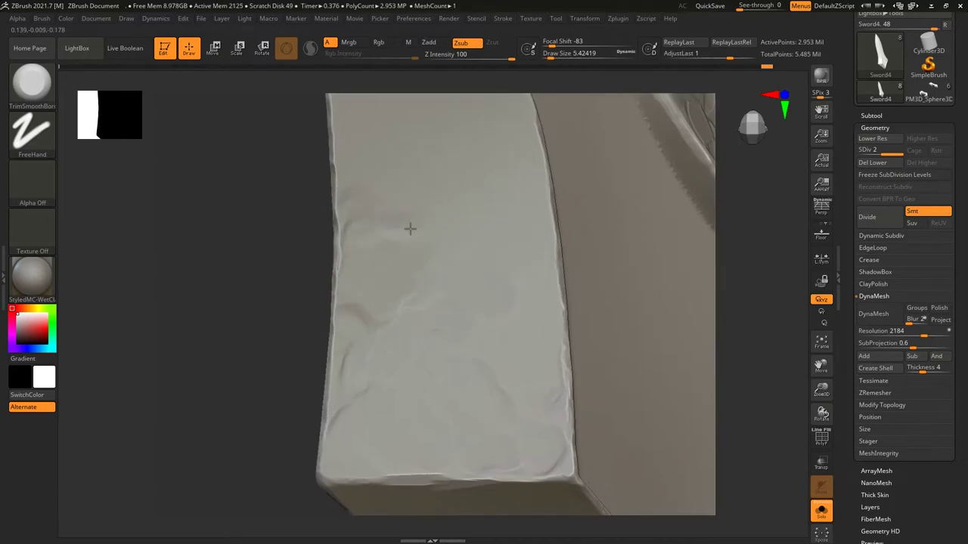
mouse_move(541, 380)
left_mouse_down()
mouse_move(438, 275)
mouse_move(436, 255)
mouse_move(407, 222)
left_mouse_up()
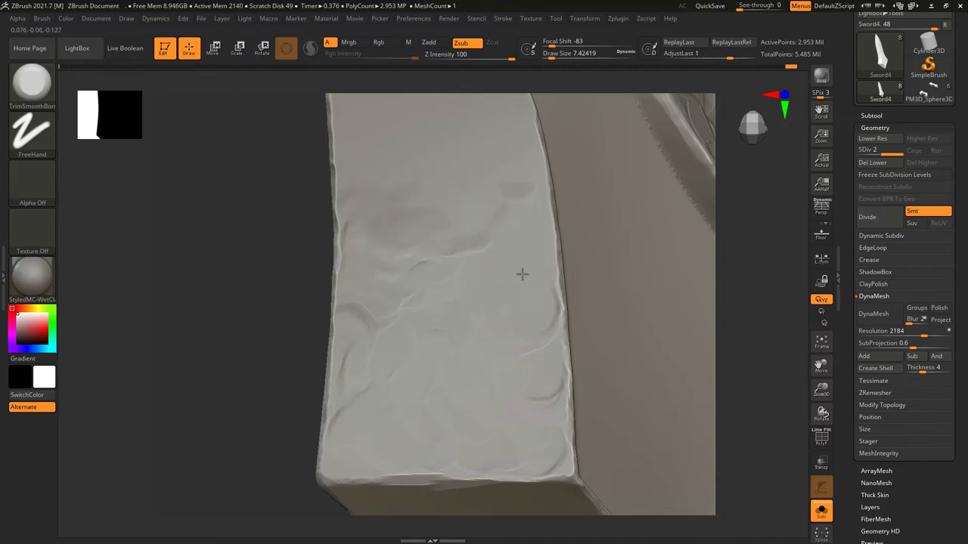
right_click_drag(492, 237, 335, 246)
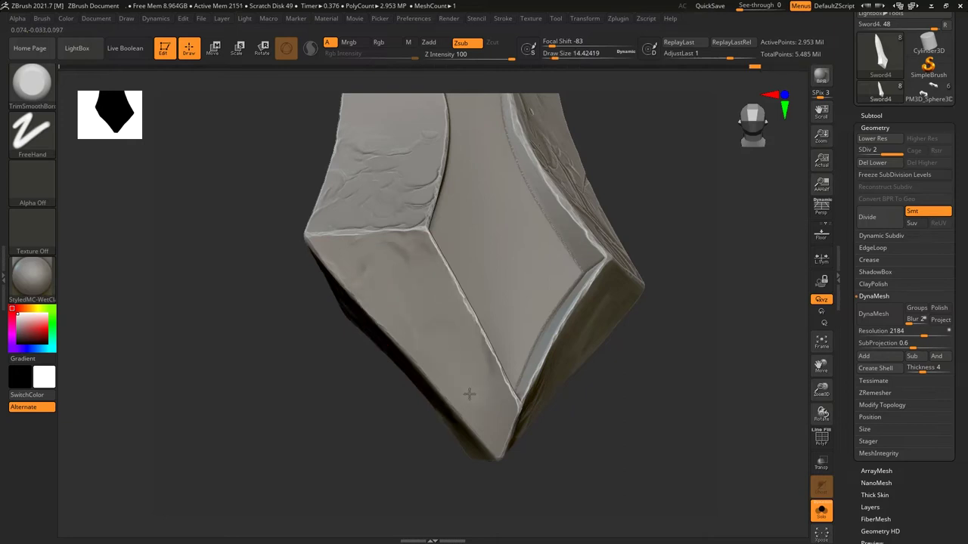
key("ctrl")
key("alt")
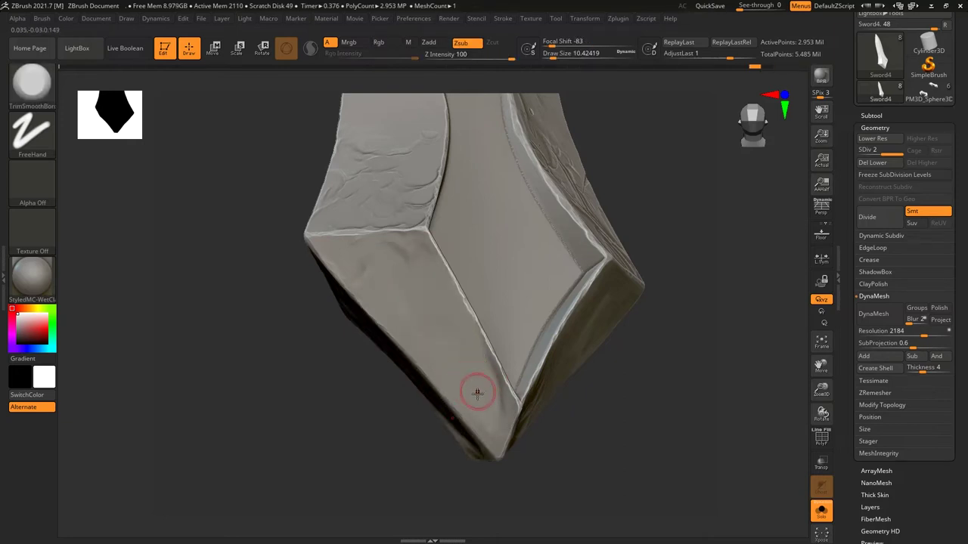
mouse_move(393, 242)
right_mouse_down()
mouse_move(458, 256)
mouse_move(400, 324)
right_mouse_up()
mouse_move(371, 412)
right_mouse_down()
mouse_move(410, 223)
mouse_move(390, 312)
right_mouse_up()
left_click_drag(442, 266, 379, 302)
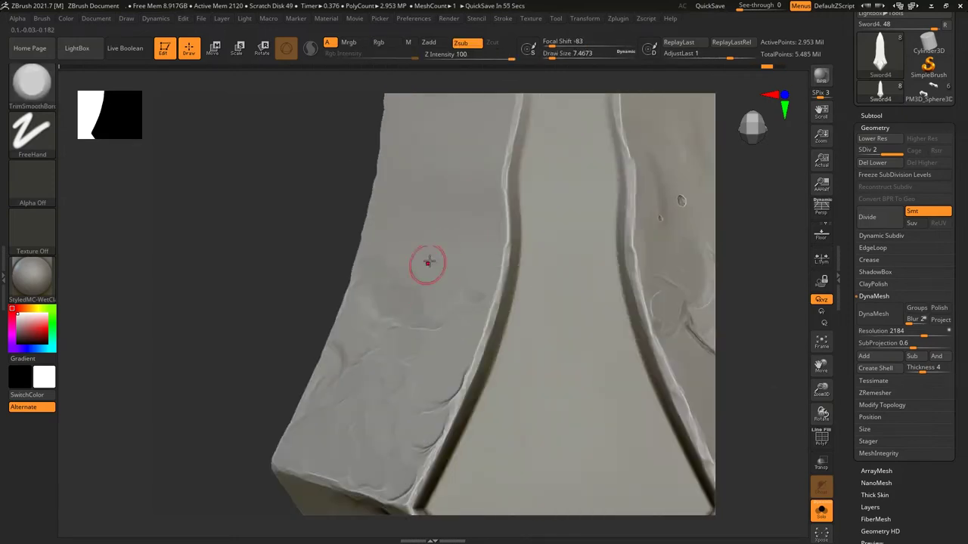
Step: Press indents and a diagonal groove into the left strip using TrimSmoothBorder at draw size 10.47
left_click_drag(488, 253, 469, 244)
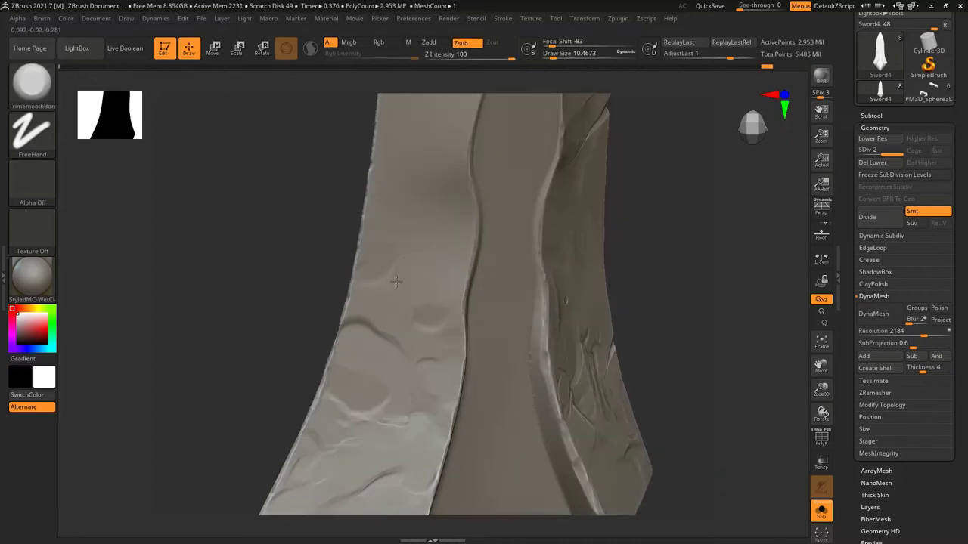
mouse_move(440, 338)
left_mouse_down()
mouse_move(437, 387)
mouse_move(404, 296)
mouse_move(386, 305)
left_mouse_up()
mouse_move(411, 356)
left_mouse_down()
mouse_move(413, 325)
mouse_move(389, 397)
left_mouse_up()
mouse_move(453, 316)
left_mouse_down()
mouse_move(401, 362)
mouse_move(388, 399)
mouse_move(430, 296)
left_mouse_up()
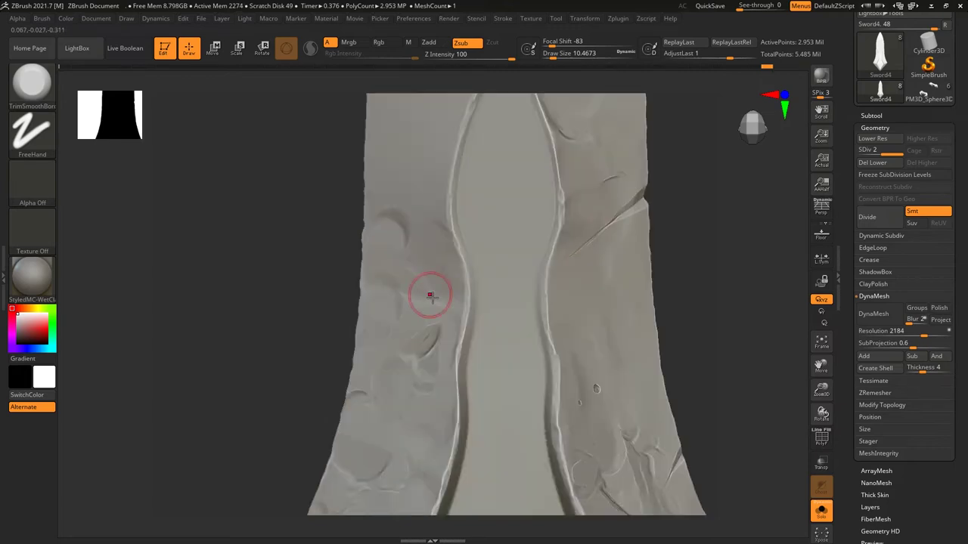
scroll(443, 325, "down", 3)
Step: Apply Geometry > Modify Topology > Mirror And Weld to copy the detail to the other half
scroll(431, 315, "down", 3)
scroll(432, 316, "down", 2)
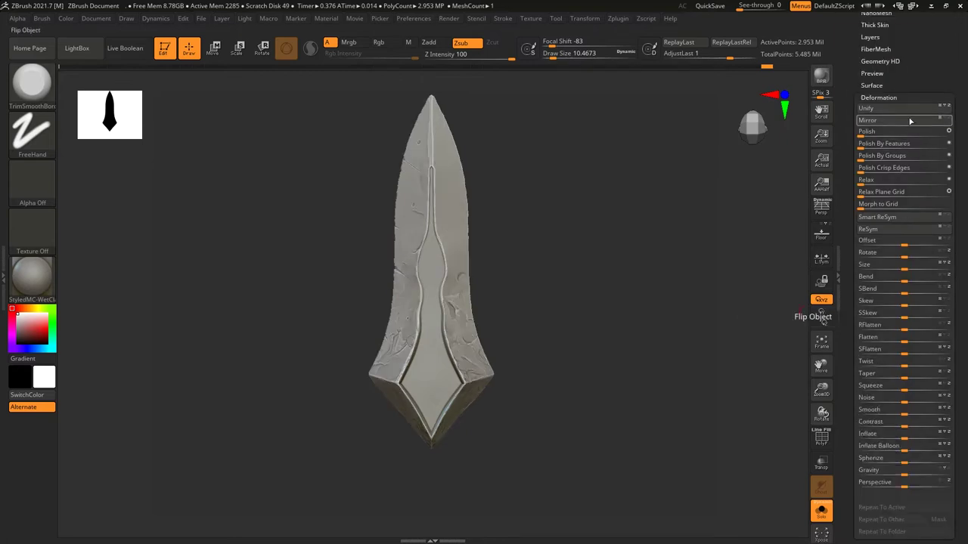
left_click(898, 176)
left_click(875, 197)
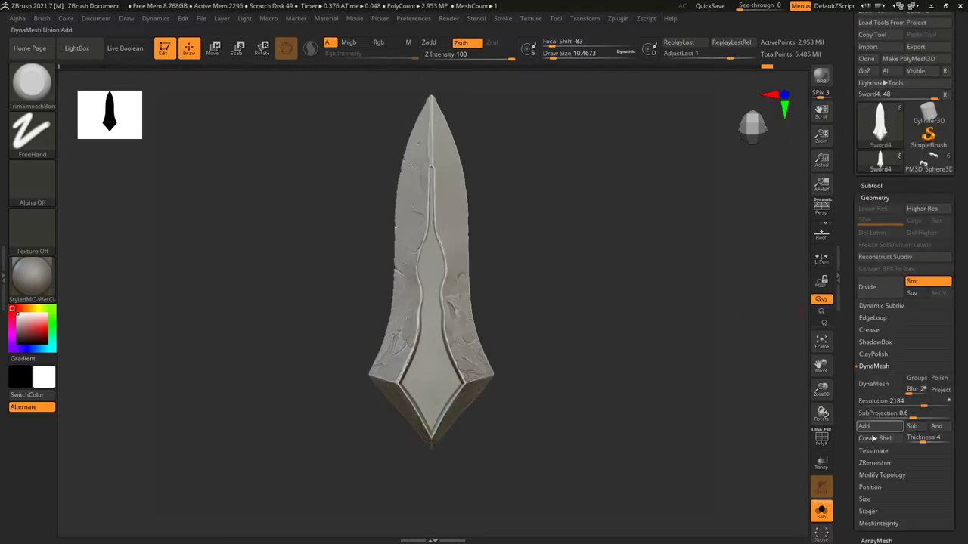
left_click(882, 477)
left_click(884, 438)
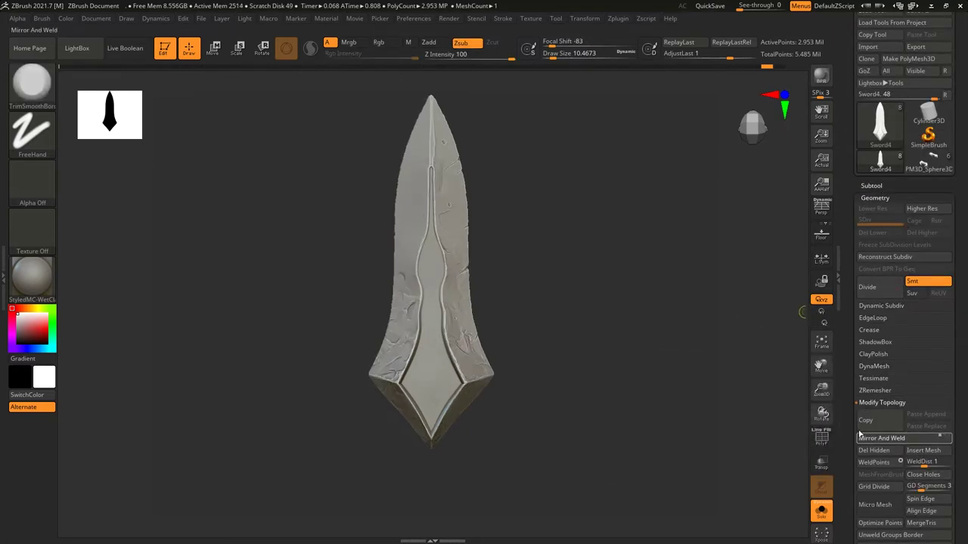
Step: Shrink the brush to about 3.1 and smooth the blade edge, undoing one extra stroke
right_click_drag(494, 242, 328, 277, "ctrl")
key("s")
left_click_drag(498, 260, 451, 266)
right_click_drag(648, 184, 518, 227)
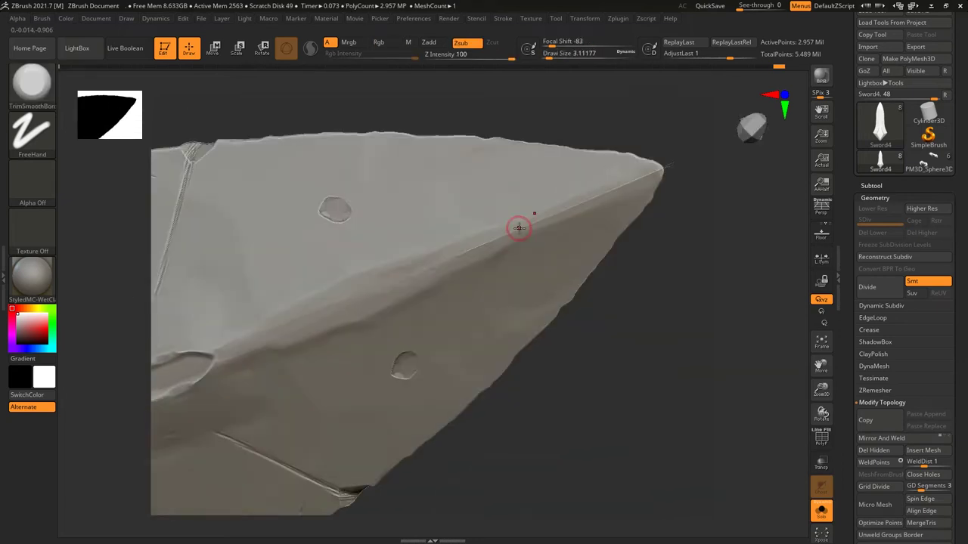
left_click_drag(435, 264, 635, 181)
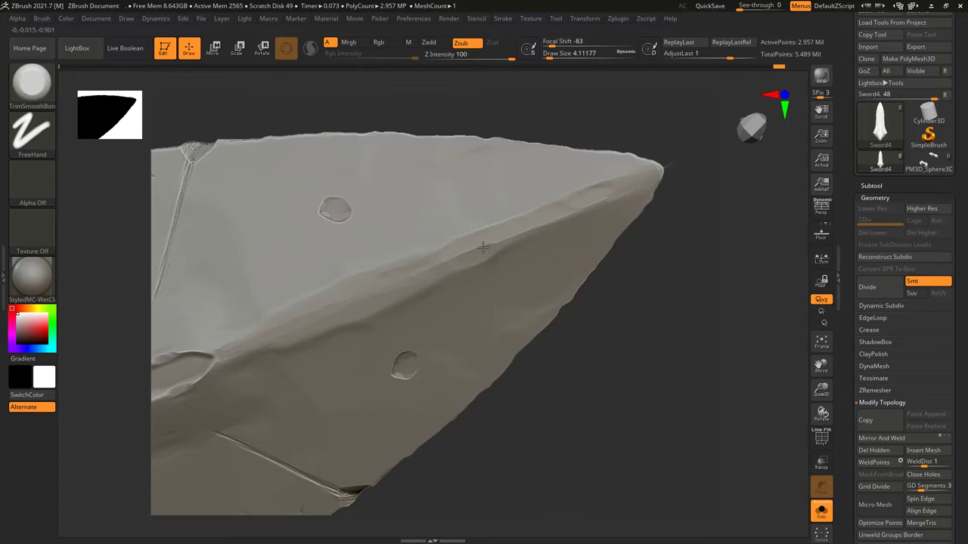
right_click_drag(464, 263, 488, 245)
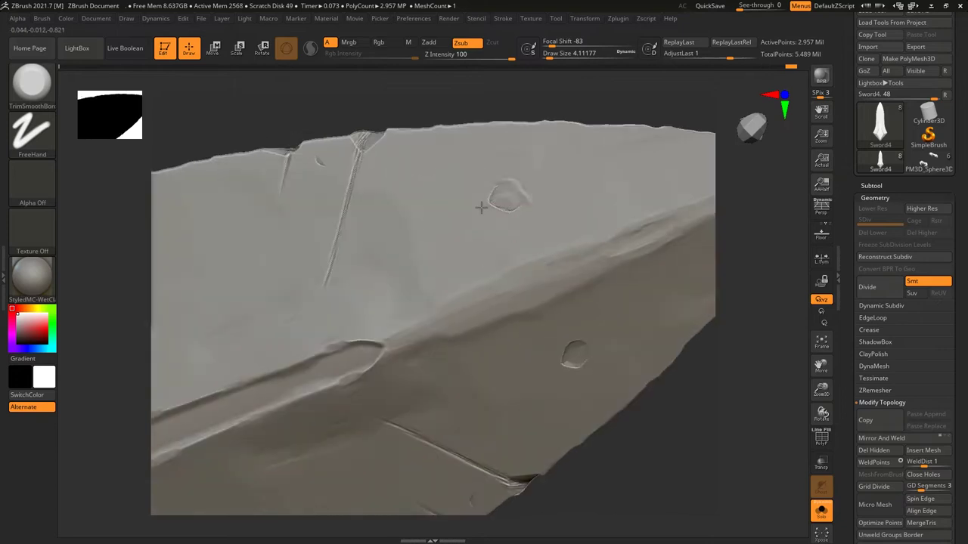
left_click_drag(502, 204, 531, 205, "shift")
key("ctrl+z")
mouse_move(500, 184)
right_mouse_down()
mouse_move(371, 253)
mouse_move(485, 226)
mouse_move(350, 278)
right_mouse_up()
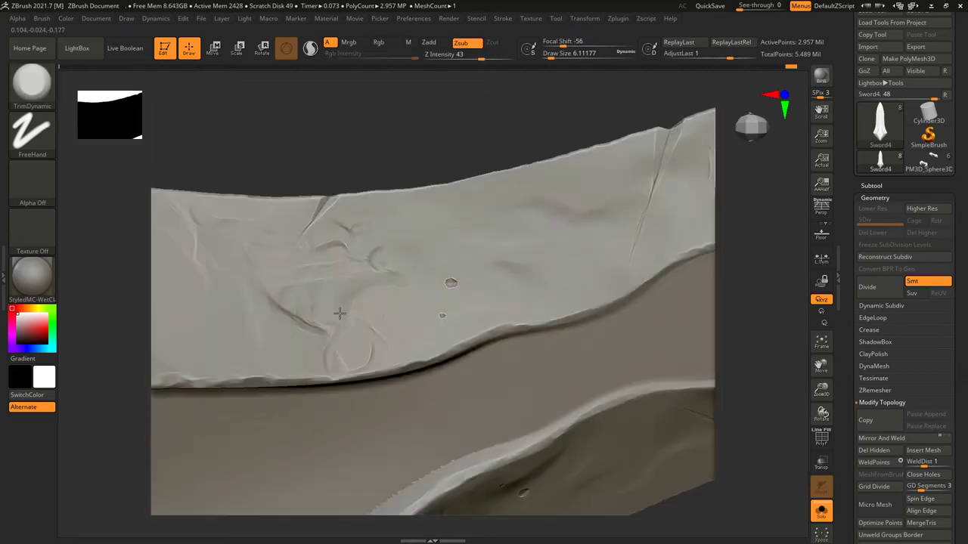
mouse_move(456, 323)
right_mouse_down()
mouse_move(471, 248)
mouse_move(402, 303)
mouse_move(391, 283)
right_mouse_up()
Step: Switch to the pencil mask brush and frame the lower and upper blade up close
key("b")
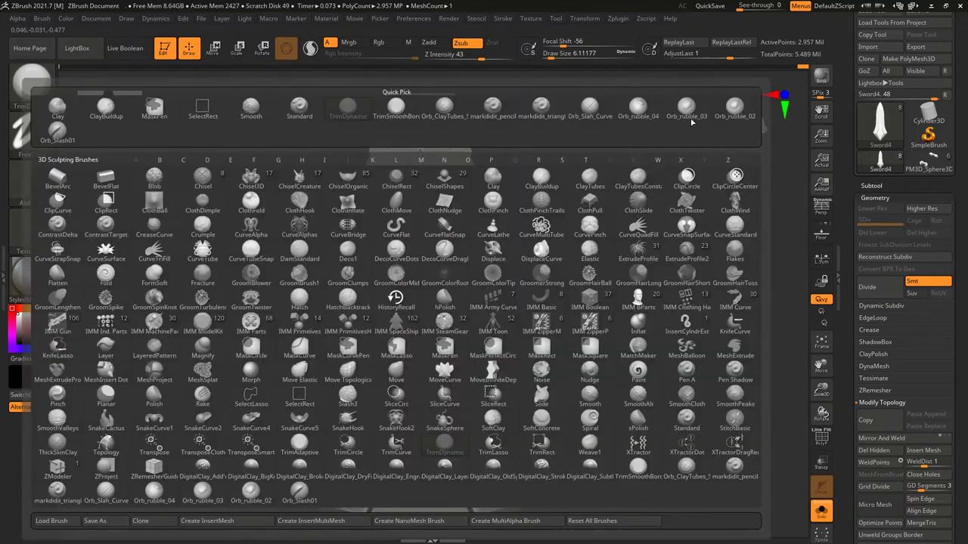
key("m")
key("p")
right_click_drag(399, 233, 385, 222)
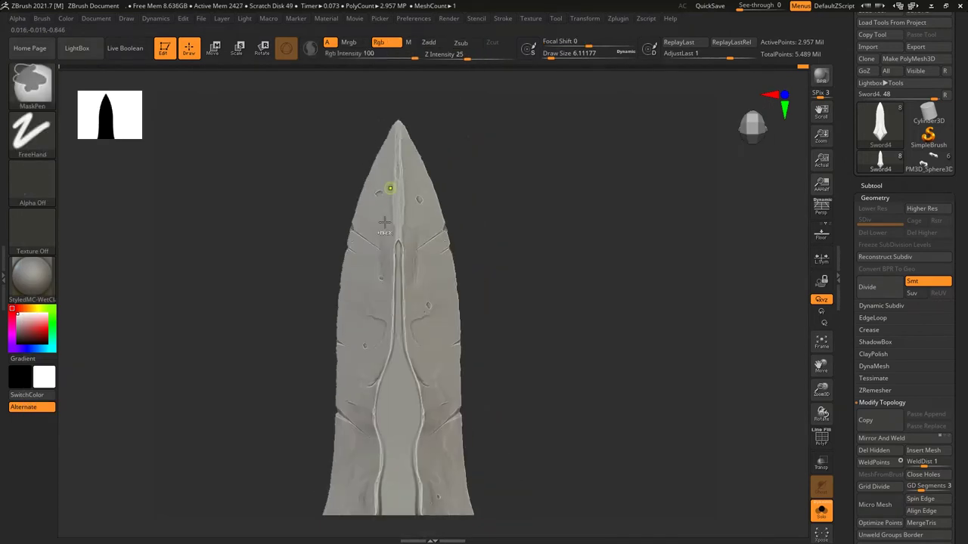
right_click_drag(328, 324, 368, 318, "alt")
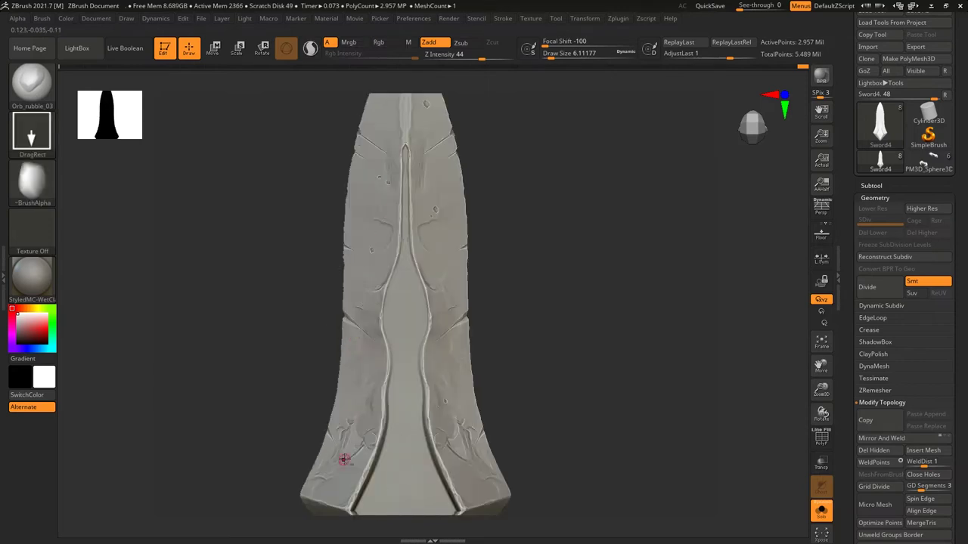
right_click_drag(352, 402, 356, 209, "ctrl")
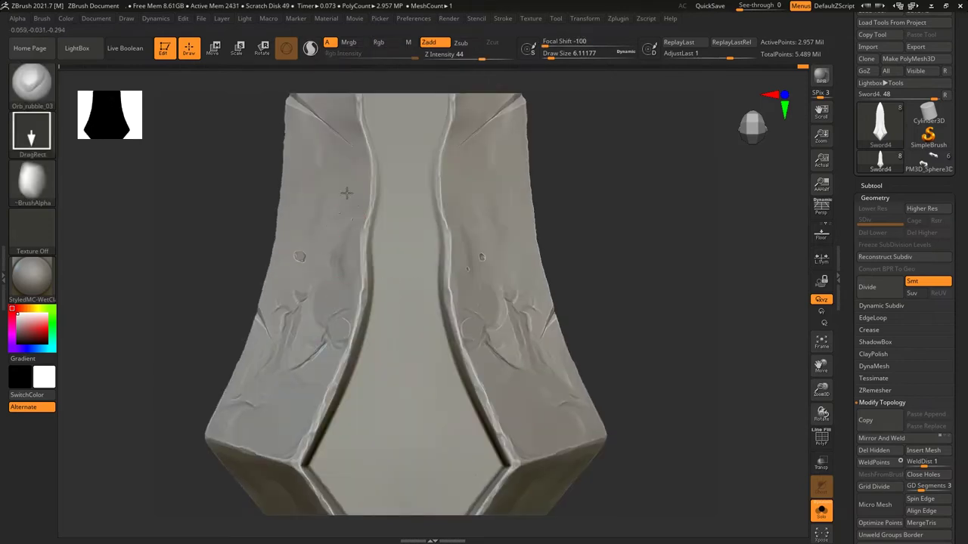
right_click_drag(482, 191, 406, 218, "ctrl")
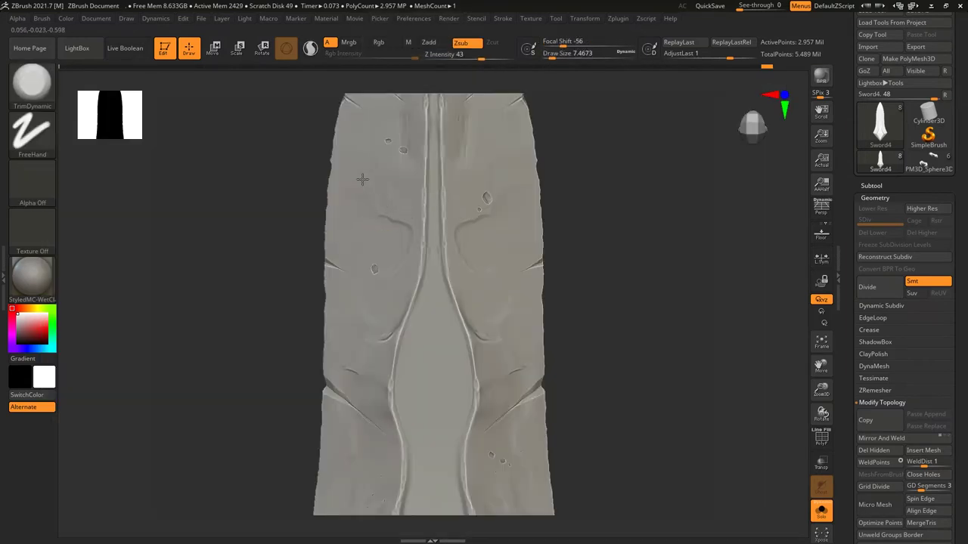
Step: Select TrimSmoothBorder, then the triangle drift stamp brush, for blade damage
key("b")
key("t")
key("s")
mouse_move(362, 179)
right_mouse_down()
mouse_move(382, 198)
mouse_move(345, 162)
mouse_move(385, 204)
right_mouse_up()
key("b")
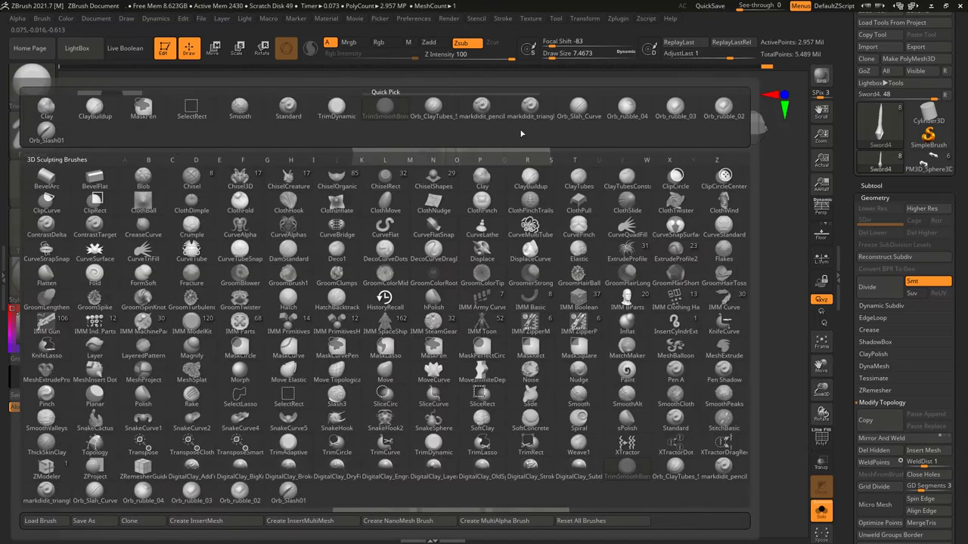
left_click(370, 99)
Step: Turn the blade between its edge and flat face, settling on the tapered blade front
mouse_move(366, 176)
right_mouse_down()
mouse_move(355, 163)
mouse_move(372, 173)
mouse_move(369, 240)
mouse_move(319, 342)
mouse_move(438, 270)
mouse_move(363, 252)
mouse_move(434, 263)
right_mouse_up()
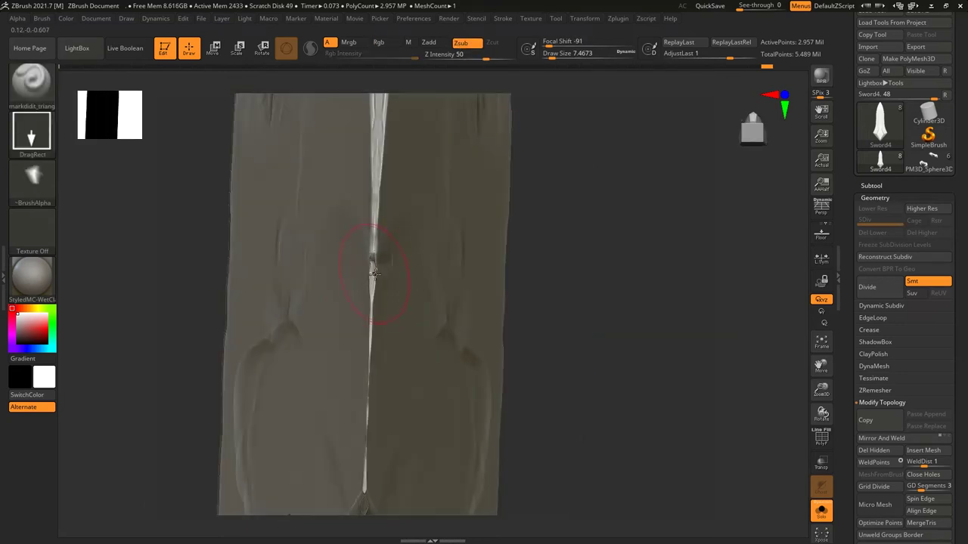
right_click_drag(399, 313, 350, 284)
right_click_drag(348, 248, 386, 247)
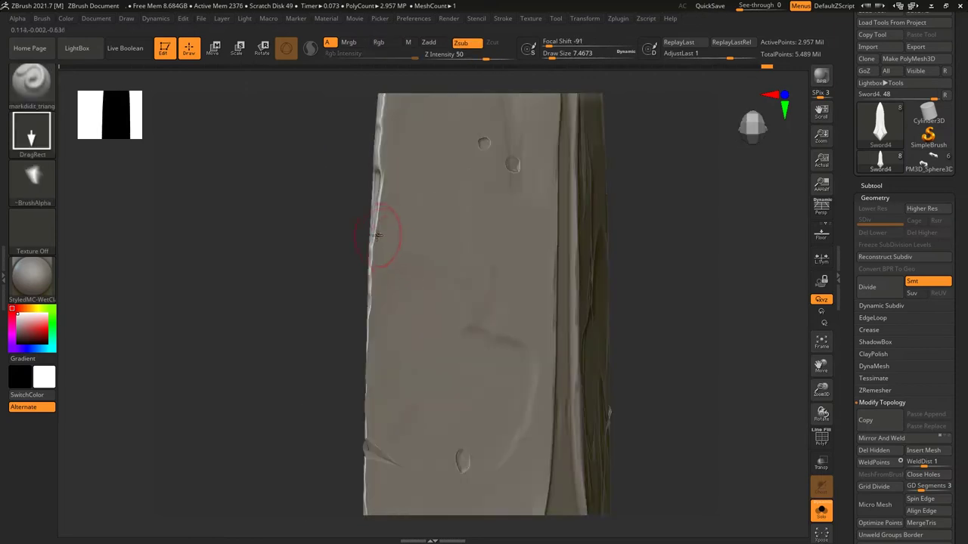
right_click_drag(391, 212, 371, 248)
key("b")
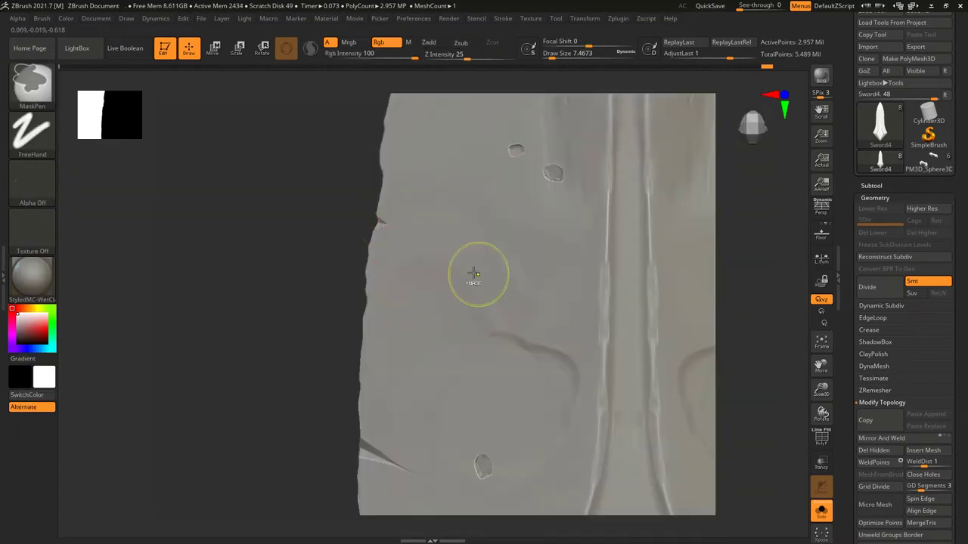
right_click_drag(473, 273, 422, 381)
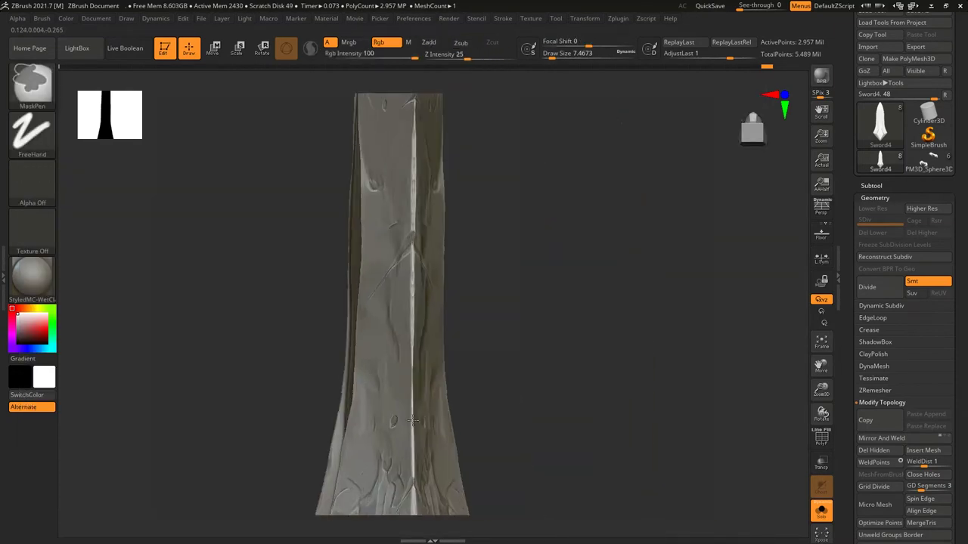
scroll(408, 401, "up", 3)
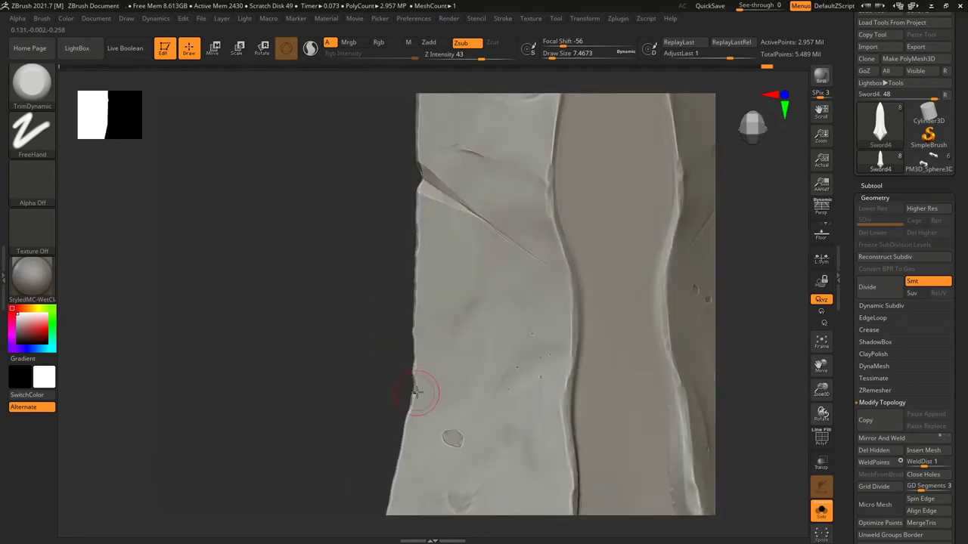
Step: Pick the pencil scratch brush, enlarge it, then return to the TrimDynamic brush
key("b")
left_click(499, 106)
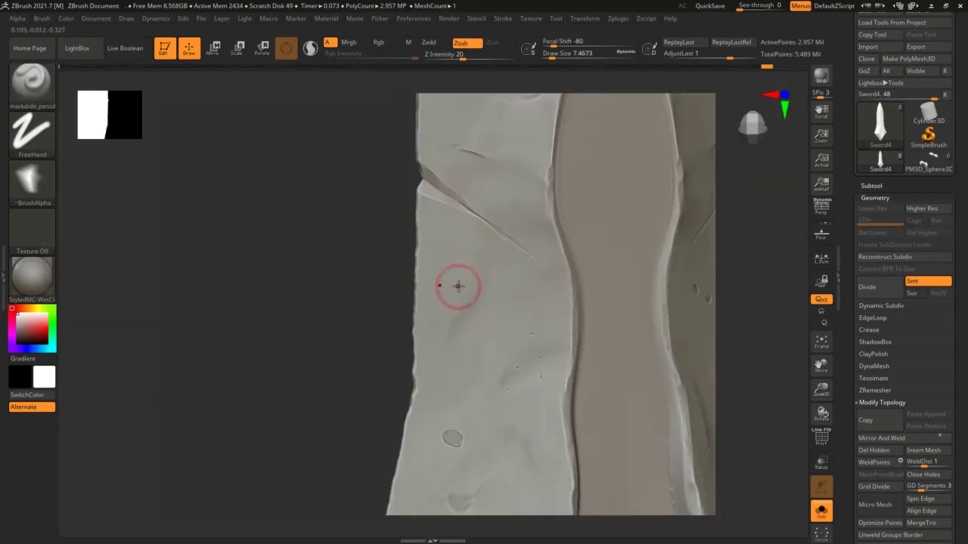
key("bracketright")
key("b")
key("d")
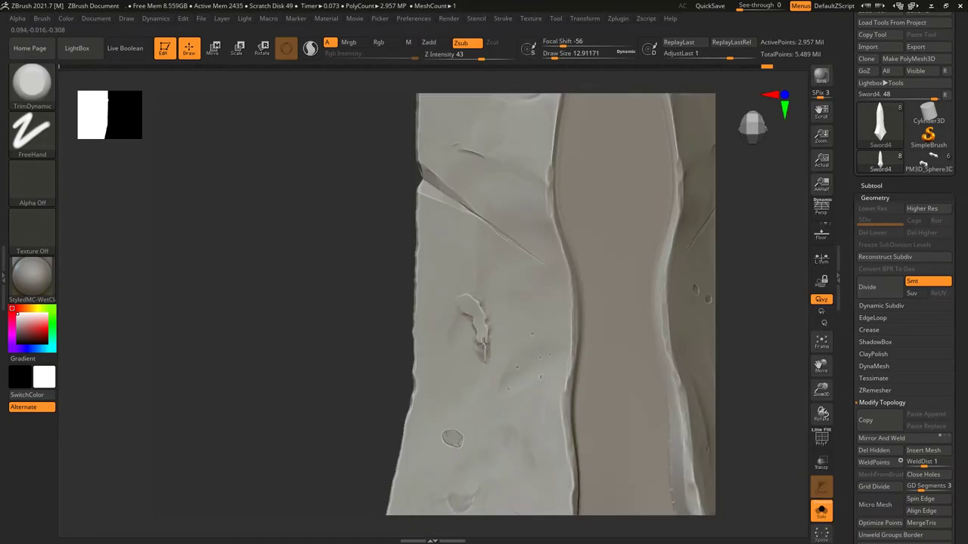
Step: Scratch rubble marks down the blade face with the pencil scratch brush
right_click_drag(466, 288, 768, 344)
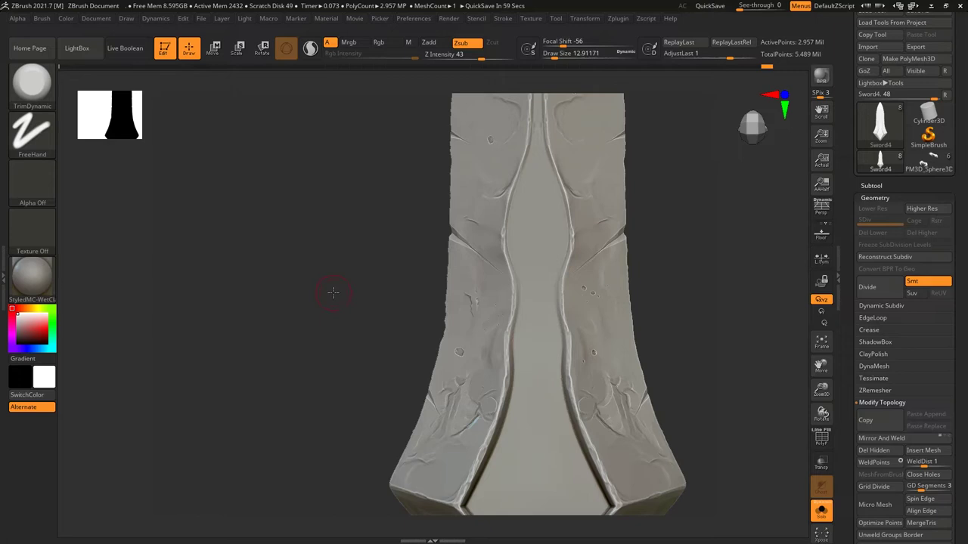
mouse_move(438, 289)
right_mouse_down("alt")
mouse_move(454, 270)
mouse_move(427, 210)
right_mouse_up("alt")
key("b")
left_click(428, 212)
left_click_drag(428, 212, 431, 214)
right_click_drag(427, 215, 433, 275, "alt")
Step: Undo the rubble scratch, then cut a slash in from the blade edge with a larger TrimDynamic
key("b")
key("t")
key("d")
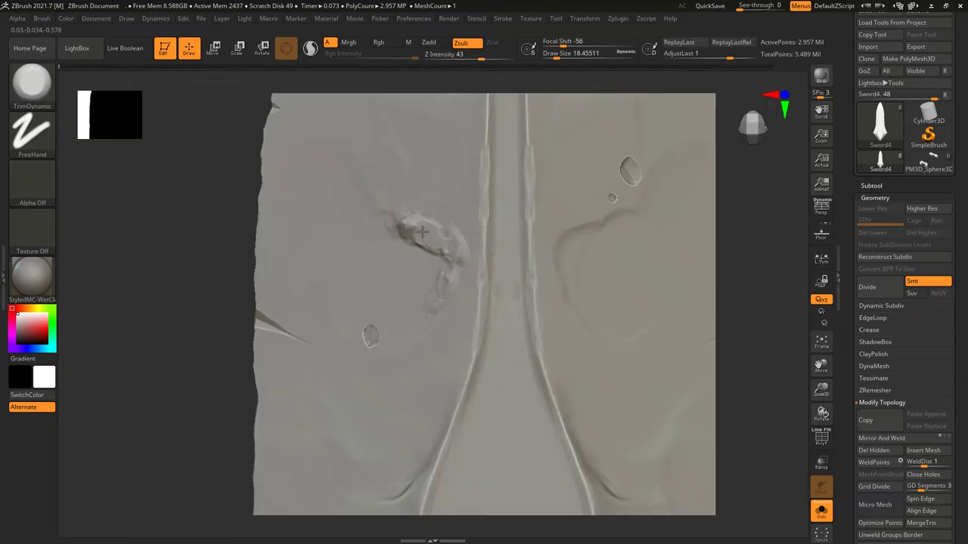
key("ctrl+z")
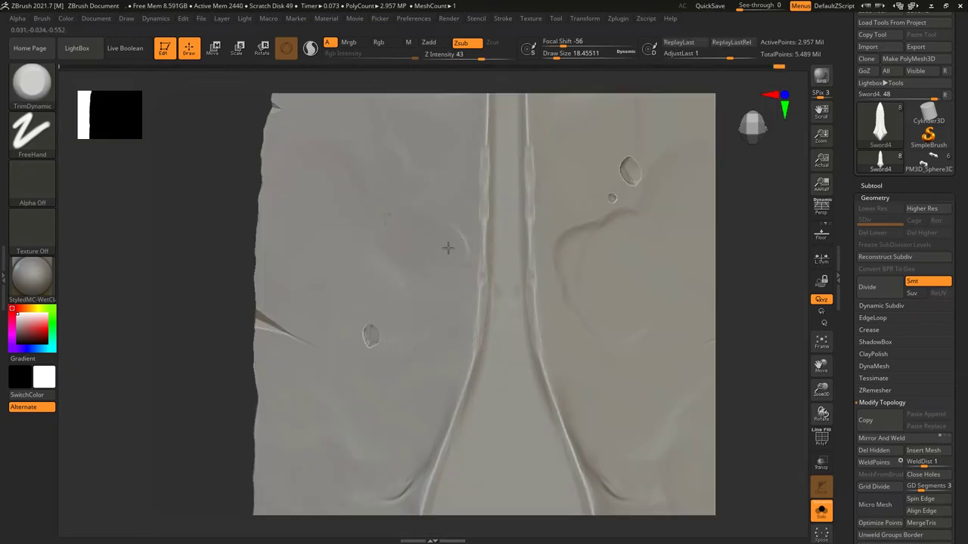
mouse_move(454, 222)
right_mouse_down()
mouse_move(443, 231)
mouse_move(421, 358)
mouse_move(432, 346)
mouse_move(437, 218)
mouse_move(491, 288)
mouse_move(515, 230)
right_mouse_up()
key("bracketright")
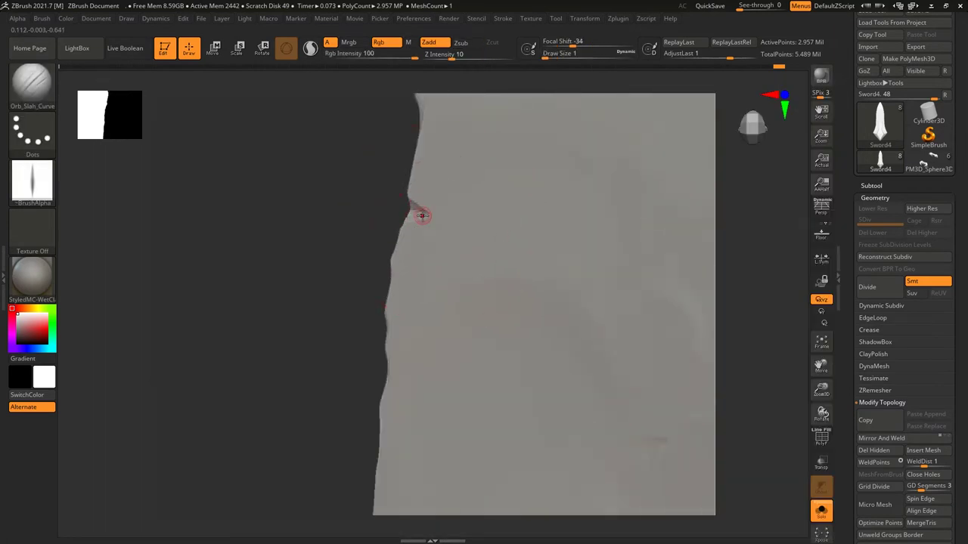
left_click_drag(422, 215, 438, 217)
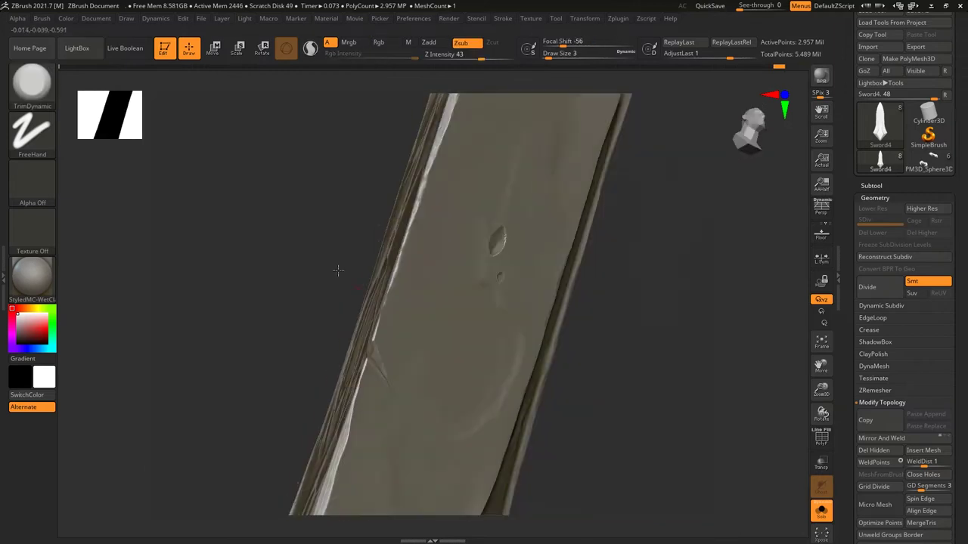
mouse_move(338, 270)
left_mouse_down()
mouse_move(356, 324)
mouse_move(398, 239)
left_mouse_up()
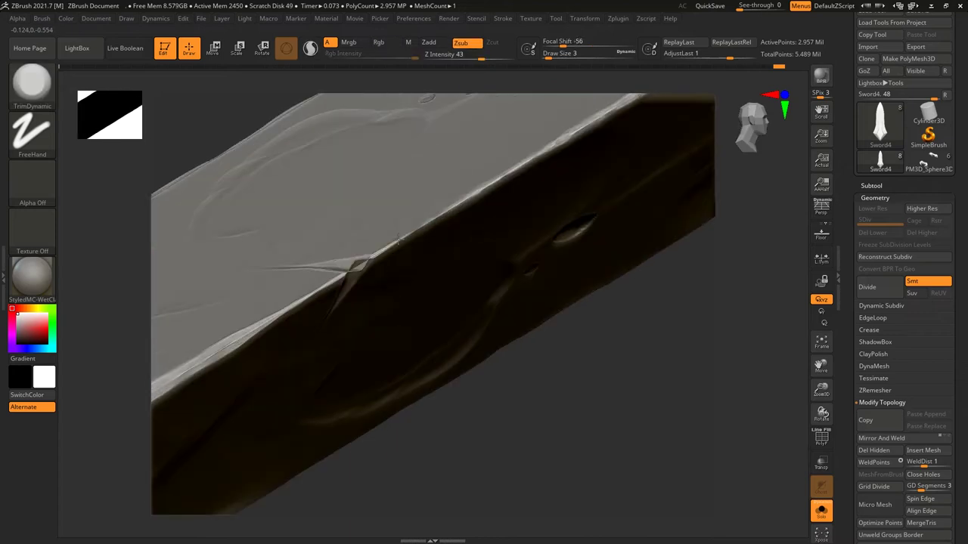
left_click_drag(476, 155, 567, 216)
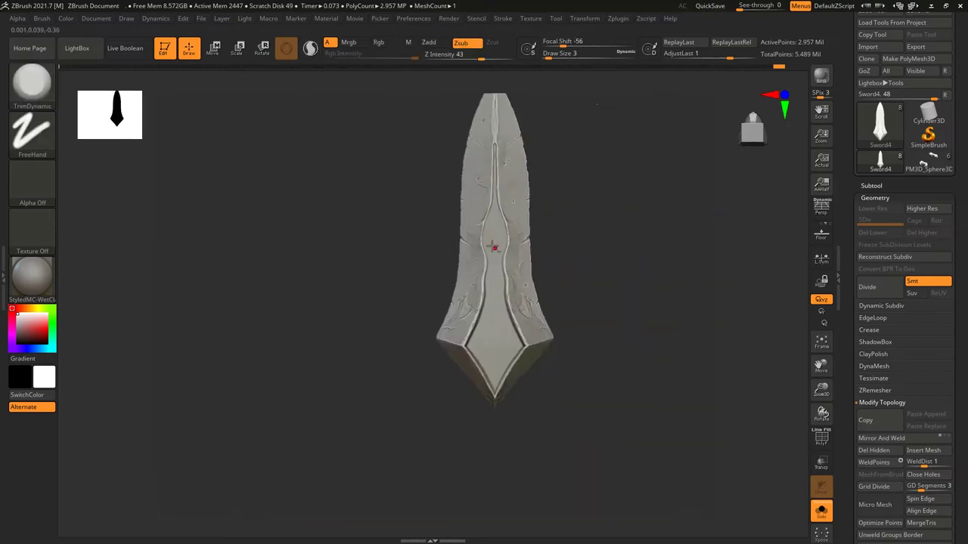
left_click_drag(493, 246, 513, 281)
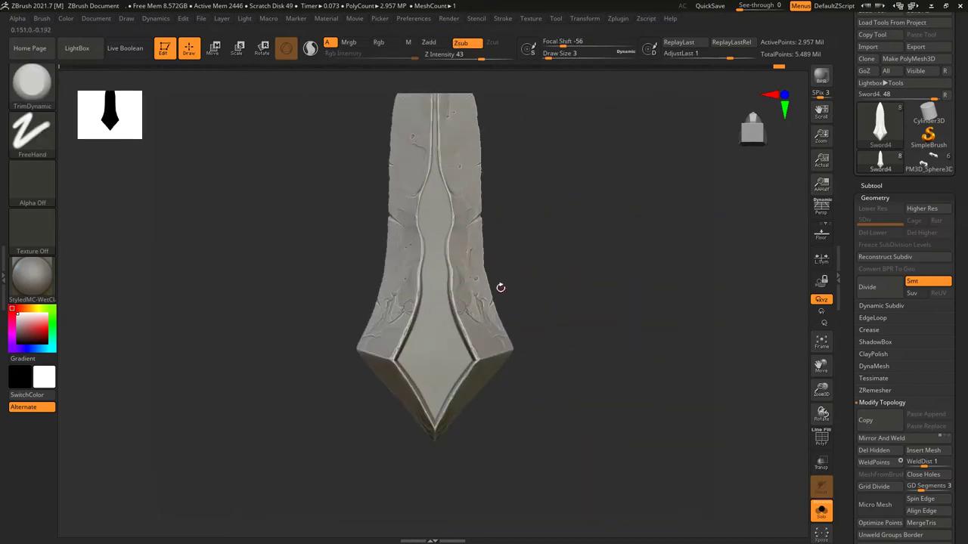
Step: Soften the creases on the blade face with a smaller TrimSmoothBorder brush
right_click_drag(490, 310, 402, 295, "ctrl")
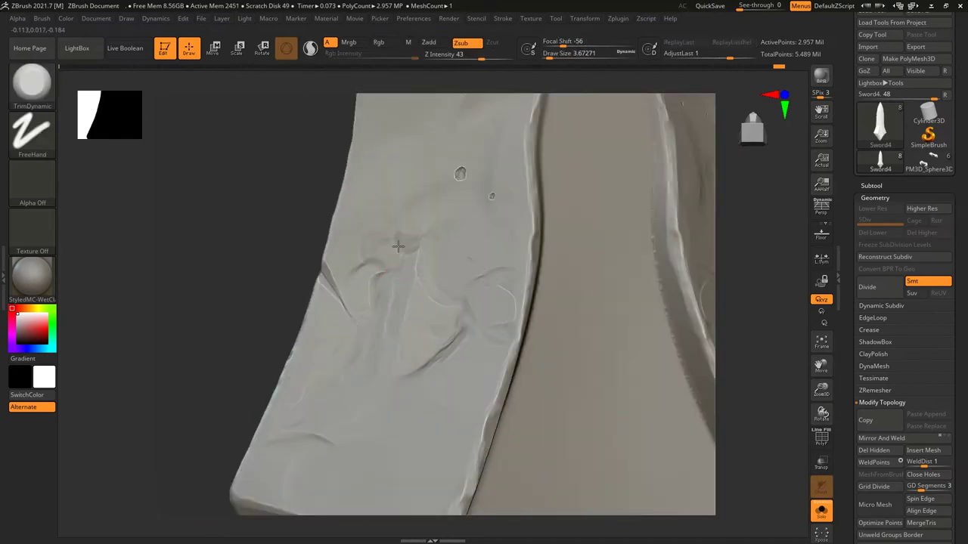
key("b")
key("t")
key("s")
key("bracketleft")
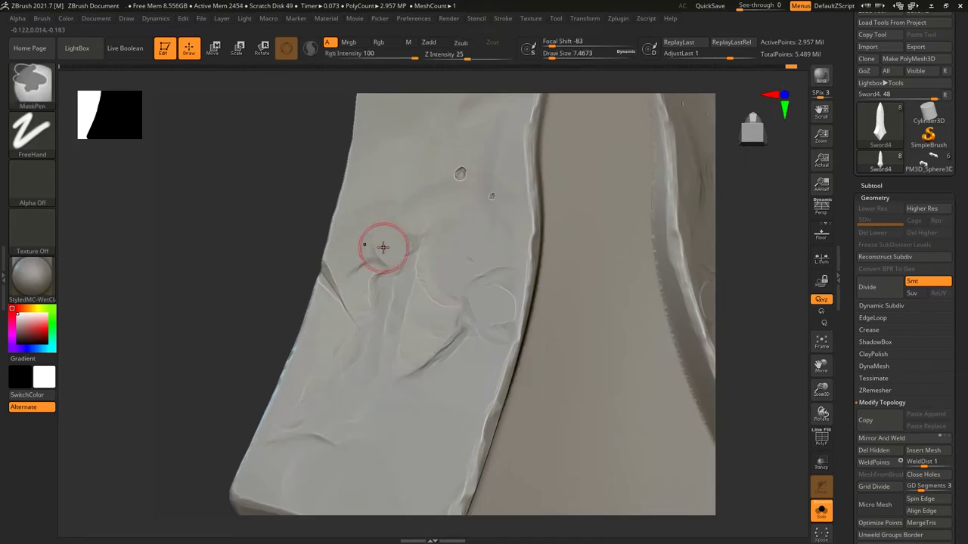
left_click_drag(371, 296, 363, 259)
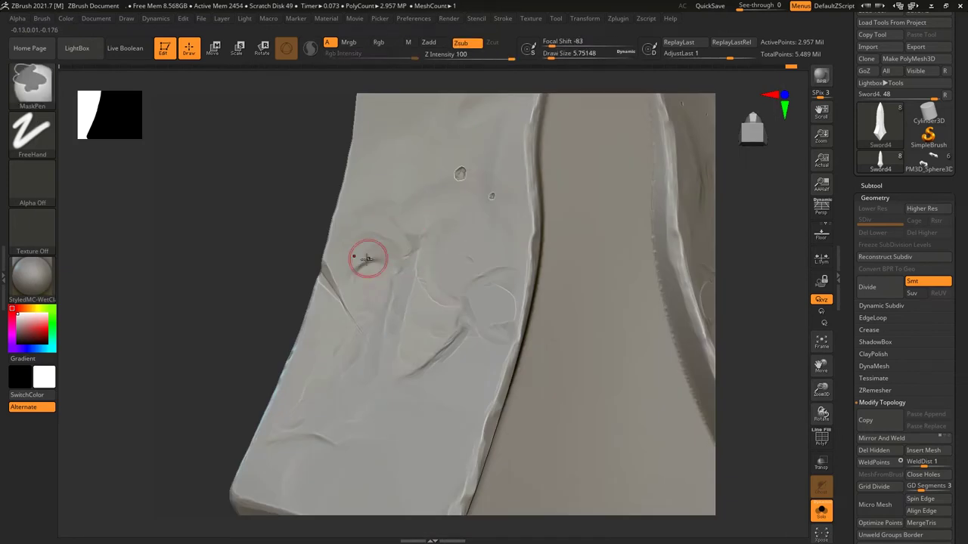
right_click_drag(379, 344, 413, 356)
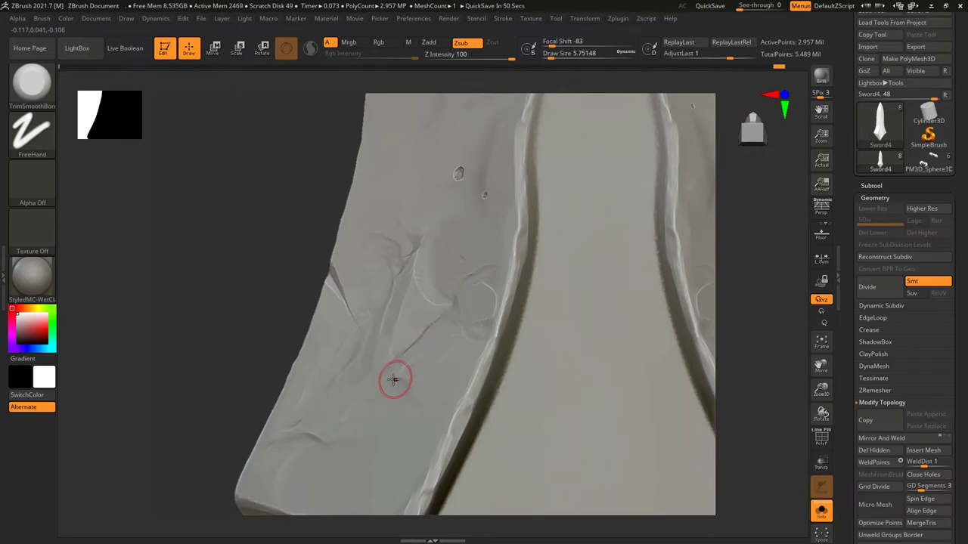
left_click_drag(422, 359, 430, 345, "shift")
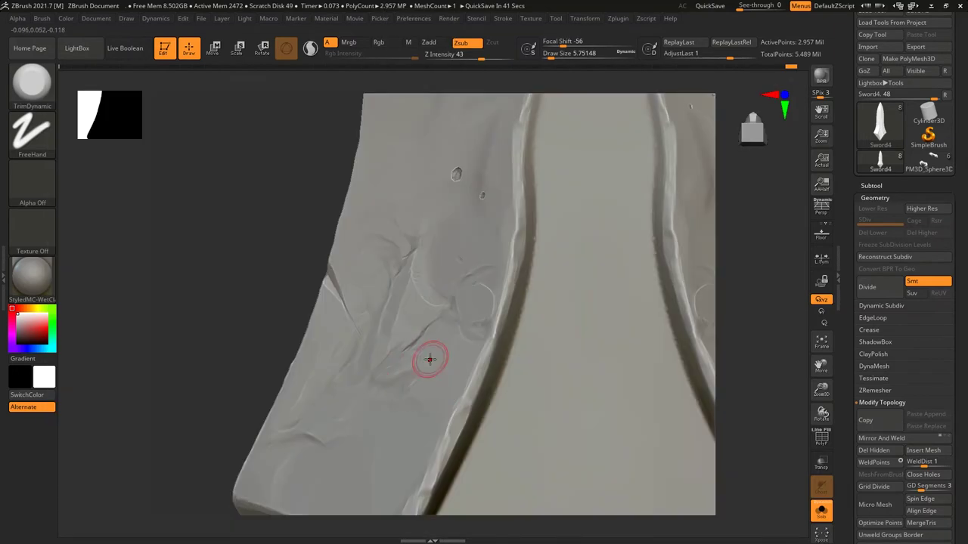
right_click_drag(394, 355, 425, 350)
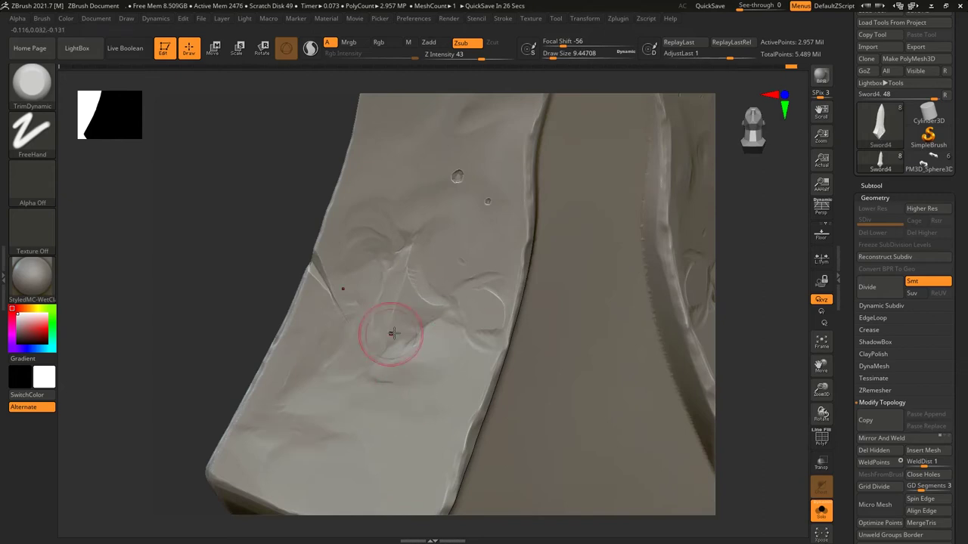
Step: Reframe the mid-blade from the front and flatten the notch on its left edge
key("f")
right_click_drag(385, 319, 519, 300)
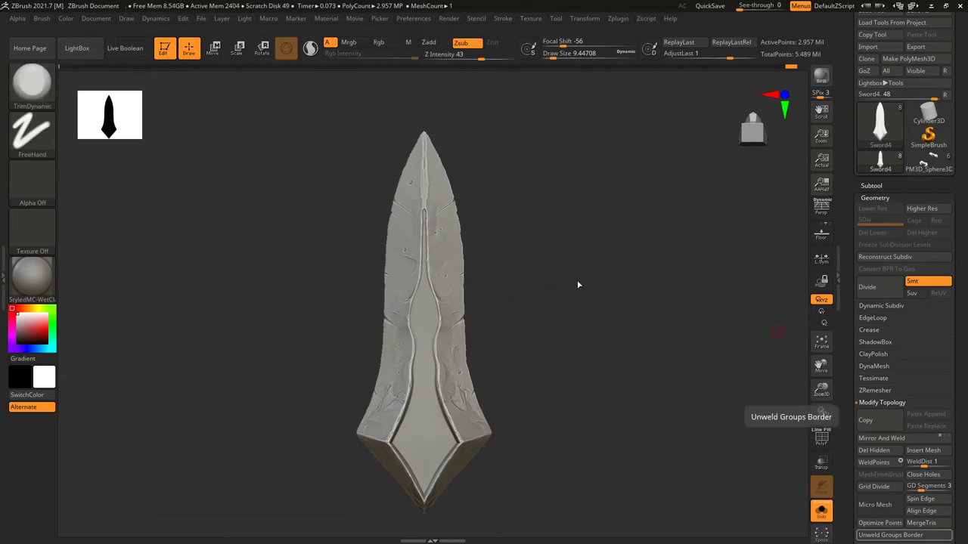
mouse_move(515, 264)
right_mouse_down("ctrl")
mouse_move(471, 186)
mouse_move(319, 300)
right_mouse_up("ctrl")
key("b")
key("Escape")
left_click_drag(227, 306, 226, 297)
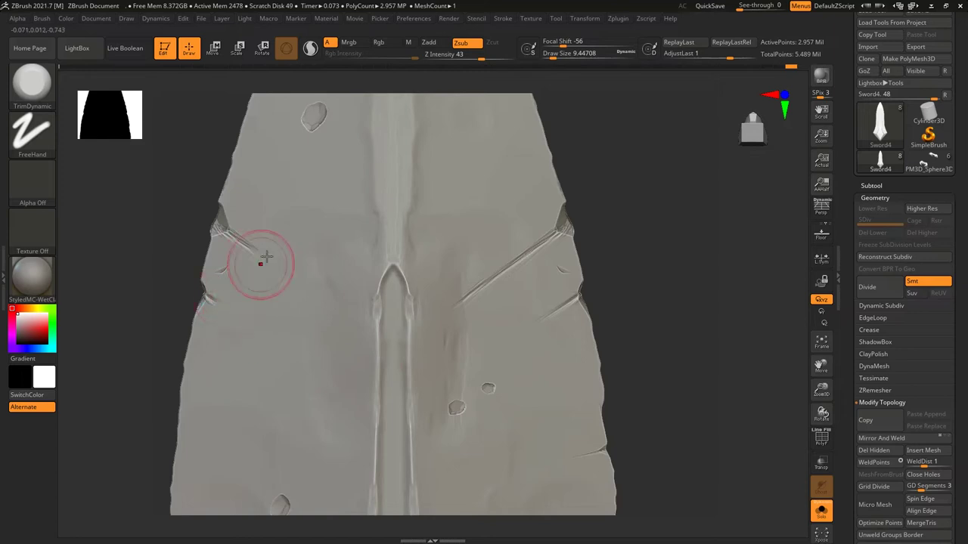
key("b")
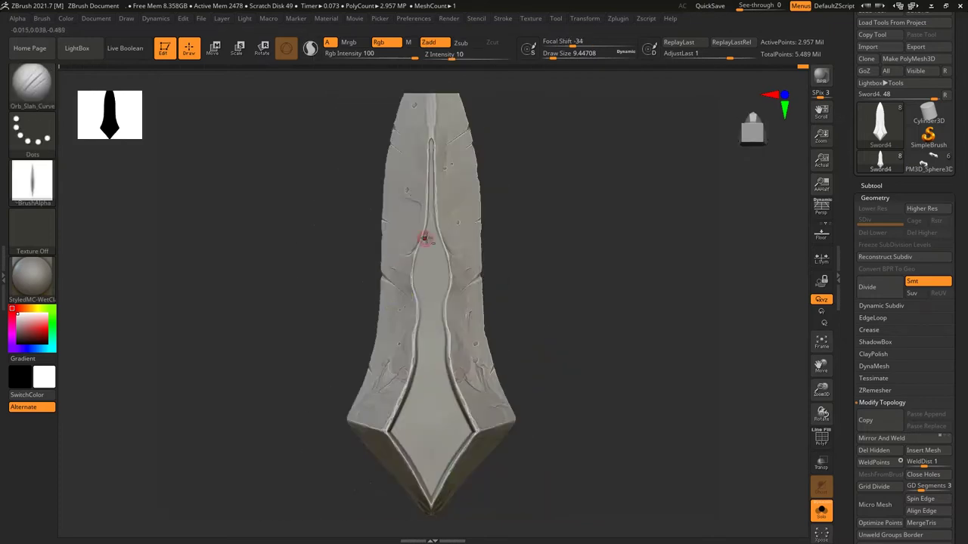
Step: Pick Orb_Slash_Curve from the brush list and cut a slash nick near the blade edge
key("ctrl")
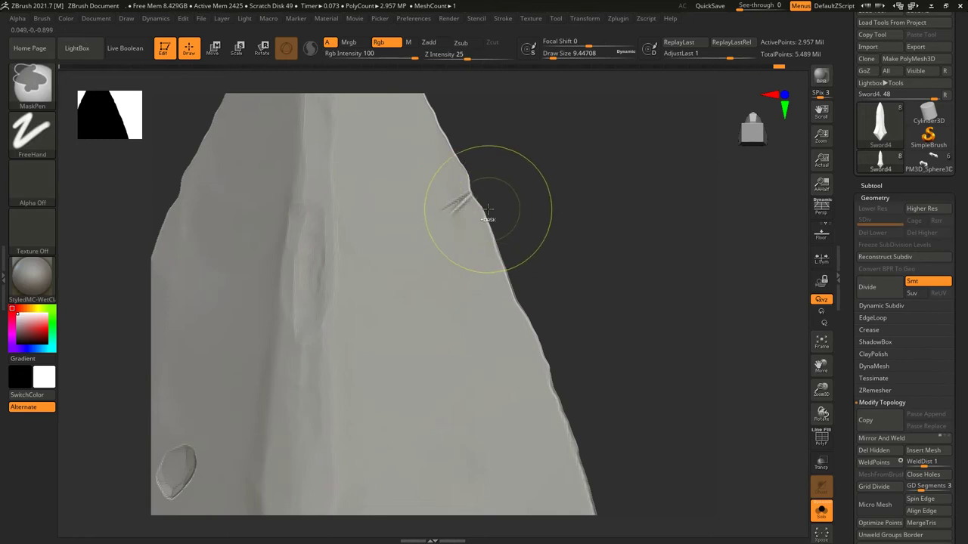
left_click(42, 18)
left_click_drag(469, 189, 450, 215)
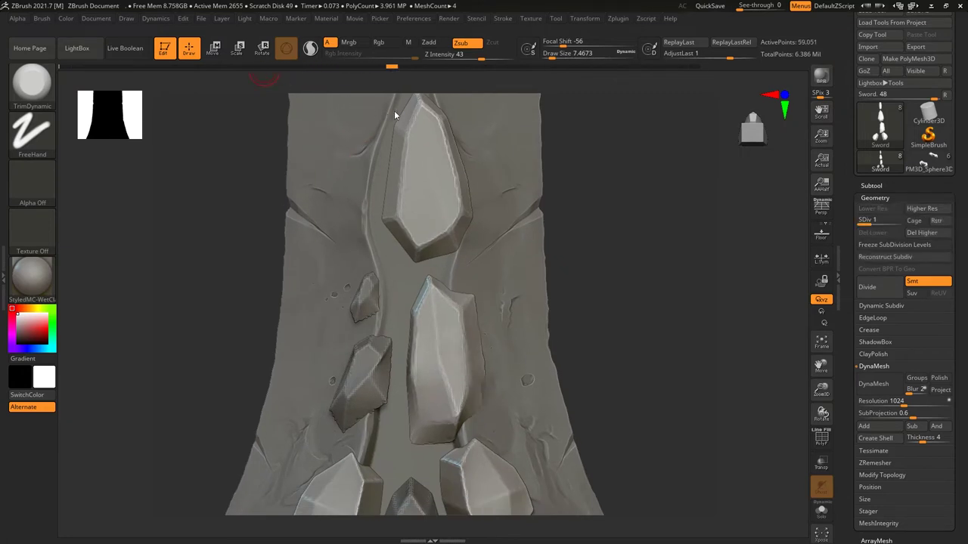
Step: Scrub the Undo History and redo the rock-sculpting steps, toggling Solo to inspect them
left_click(452, 68)
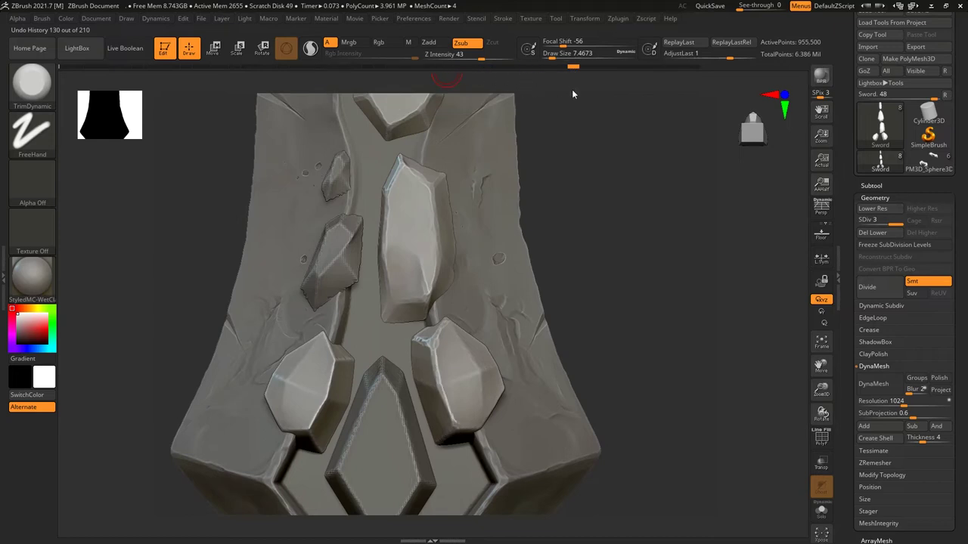
left_click(598, 66)
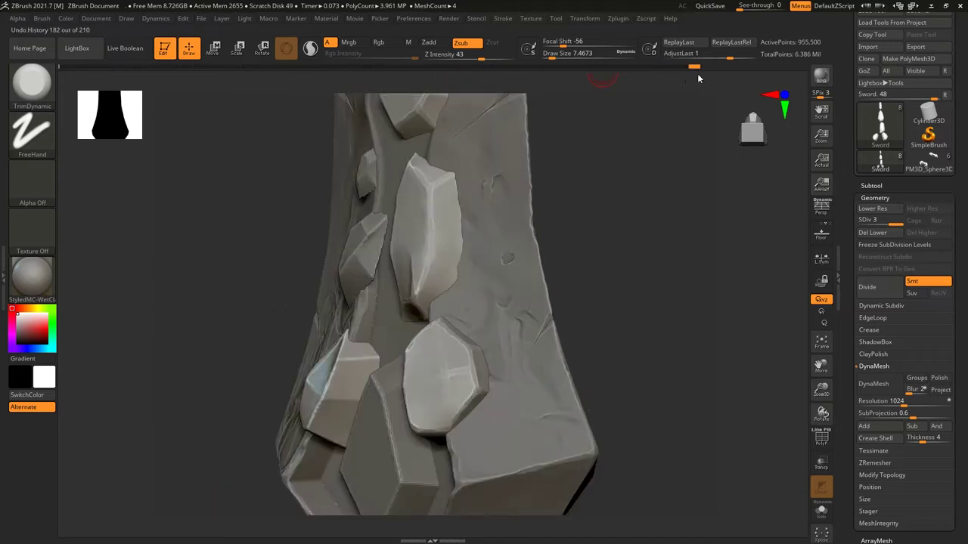
left_click_drag(685, 68, 694, 67)
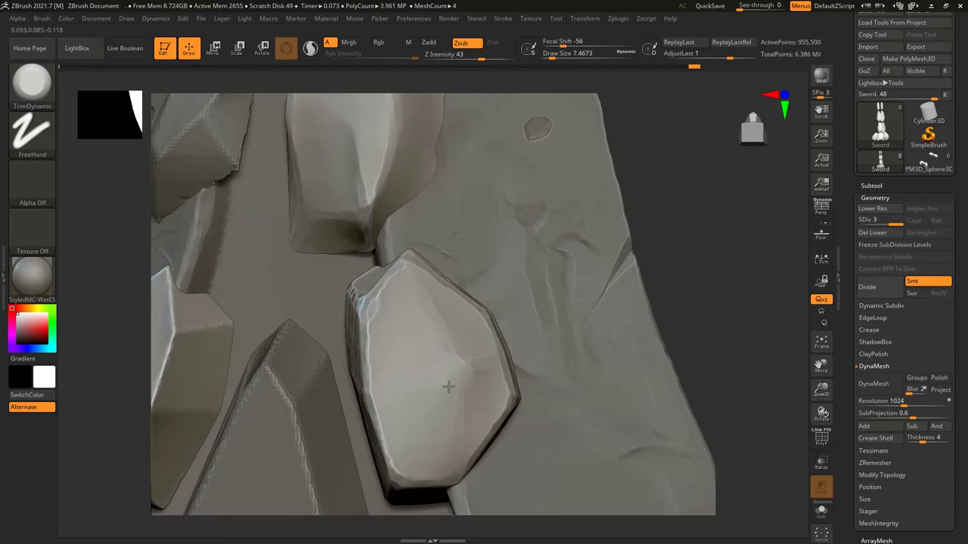
left_click(486, 372)
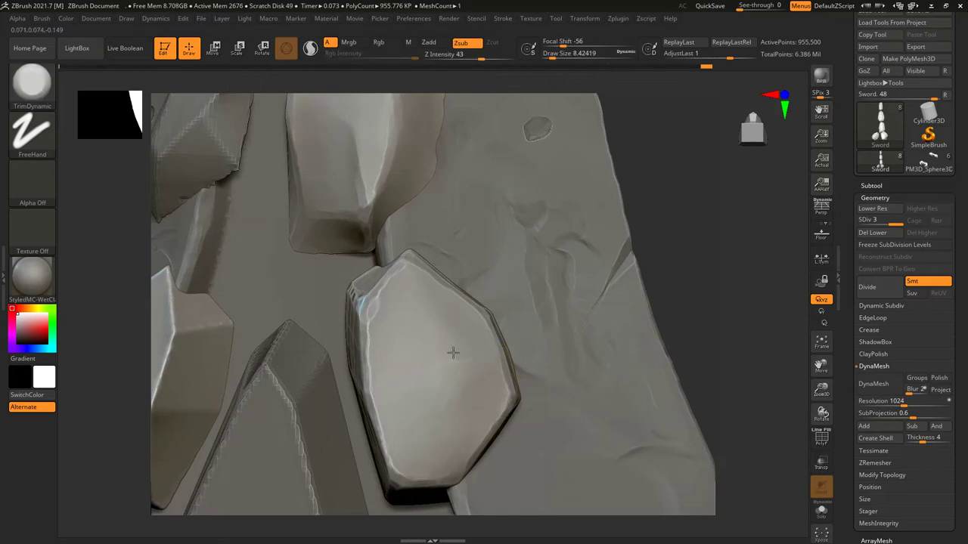
key("ctrl+shift+z")
key("ctrl+shift+z")
key("ctrl+shift+z")
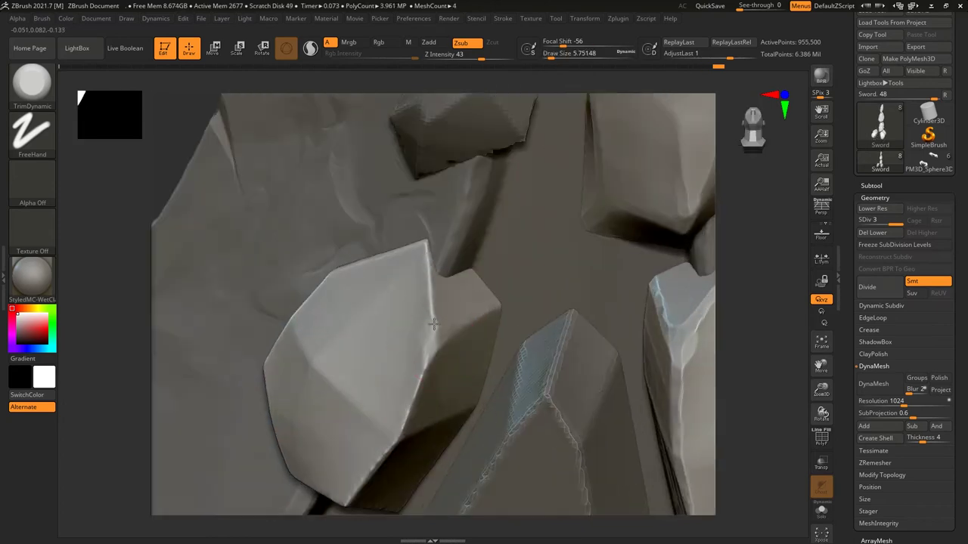
key("ctrl+shift+s")
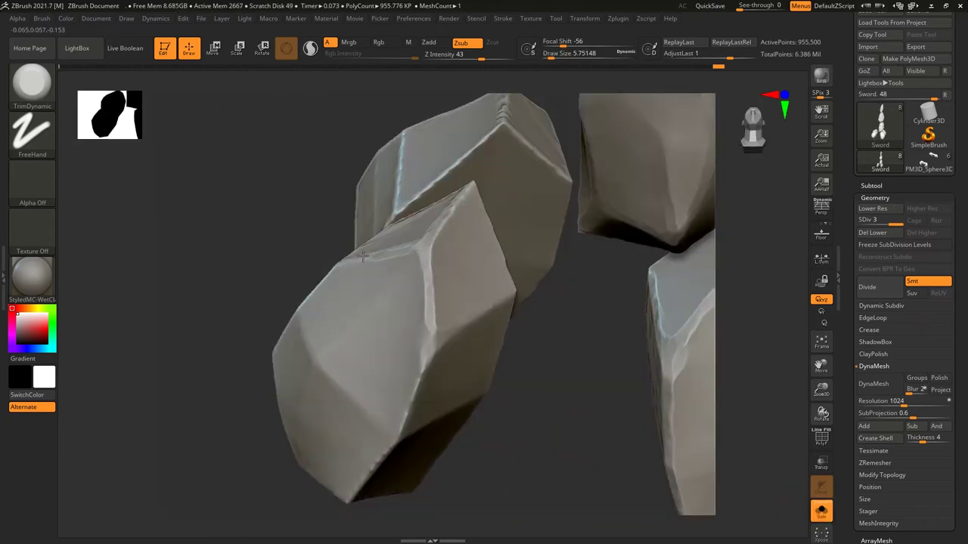
key("ctrl+shift+z")
key("ctrl+shift+z")
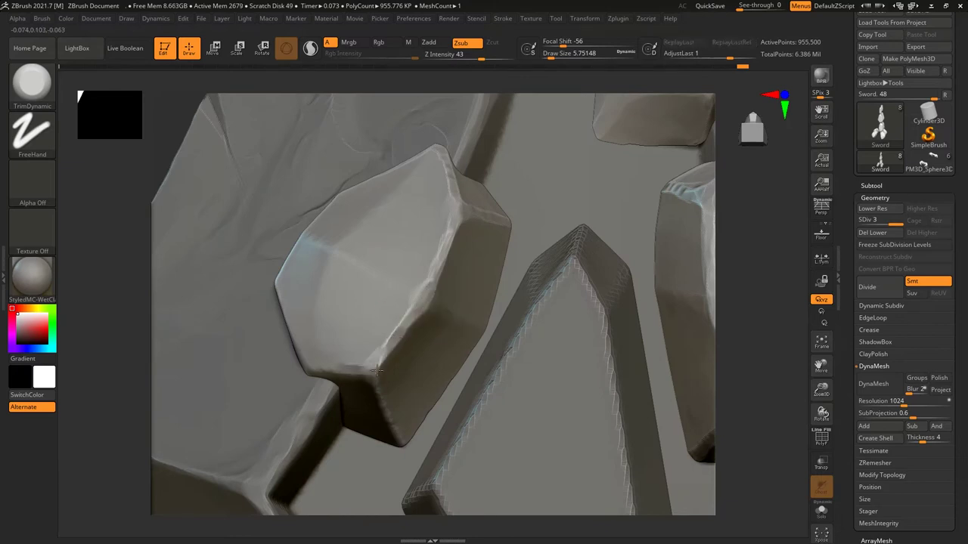
key("ctrl+shift+z")
key("ctrl+shift+z")
key("ctrl+shift+z")
key("ctrl+shift+z")
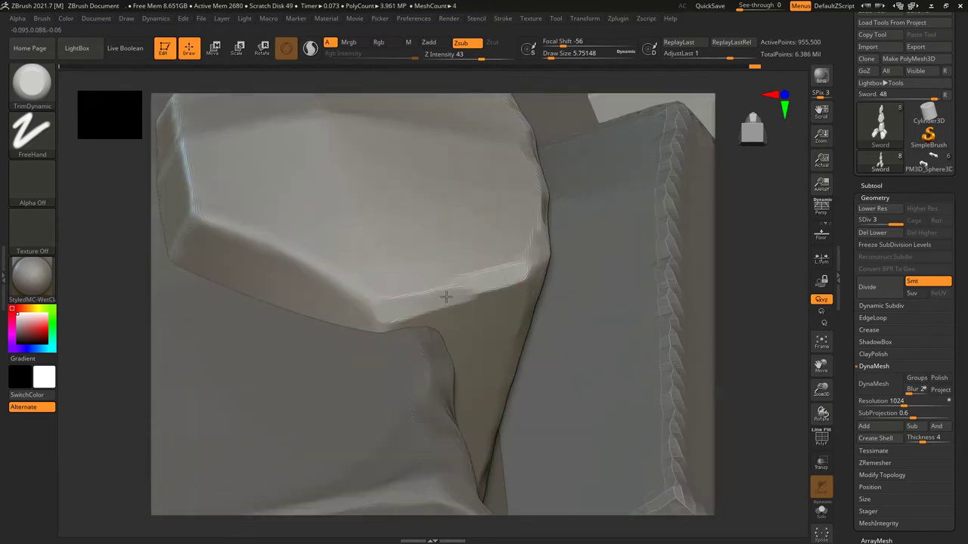
key("ctrl+shift+z")
key("ctrl+shift+z")
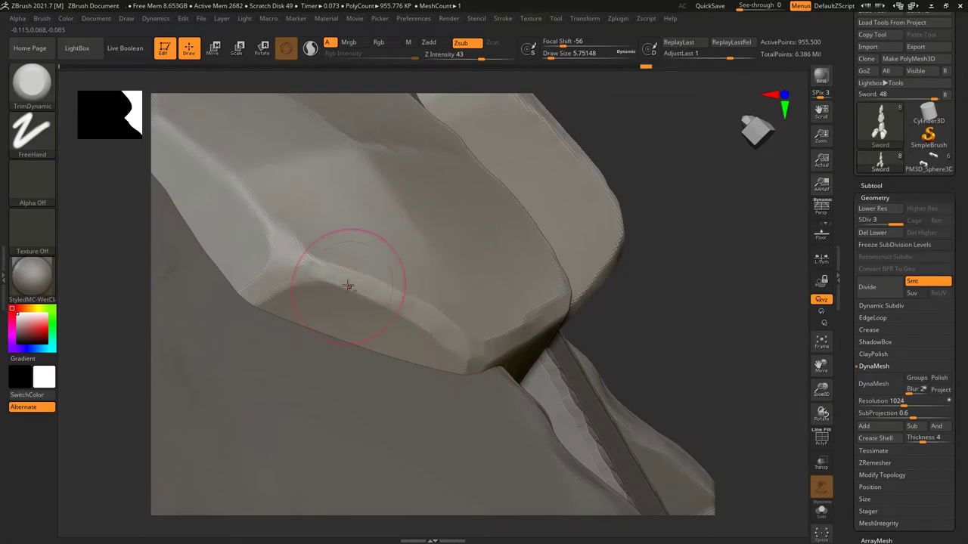
key("ctrl+z")
key("ctrl+z")
key("ctrl+z")
Step: Set Draw Size to about 10.5, pick Orb_Rock_Detail, and view the sword's side
key("ctrl+shift+z")
key("ctrl+shift+z")
key("ctrl+shift+z")
key("s")
left_click_drag(520, 330, 516, 359)
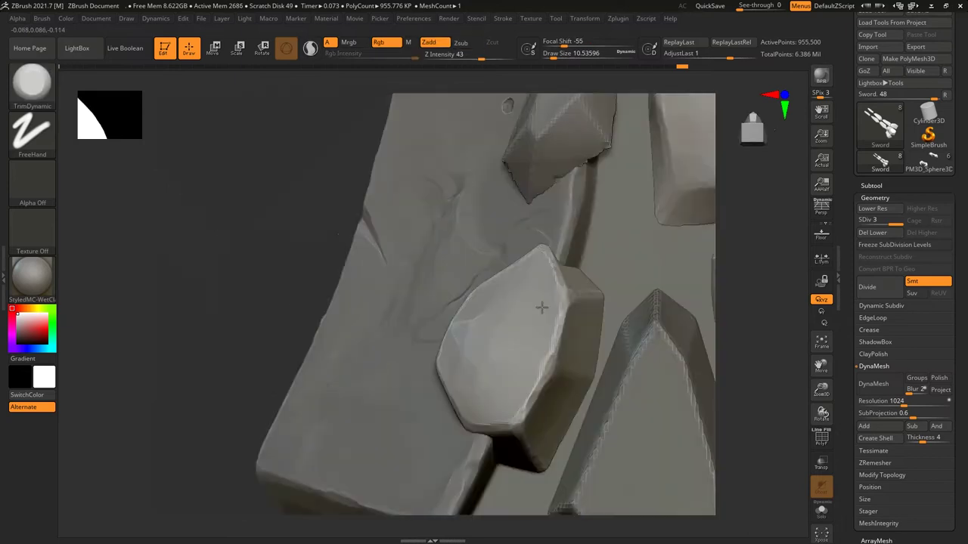
key("b")
key("o")
key("r")
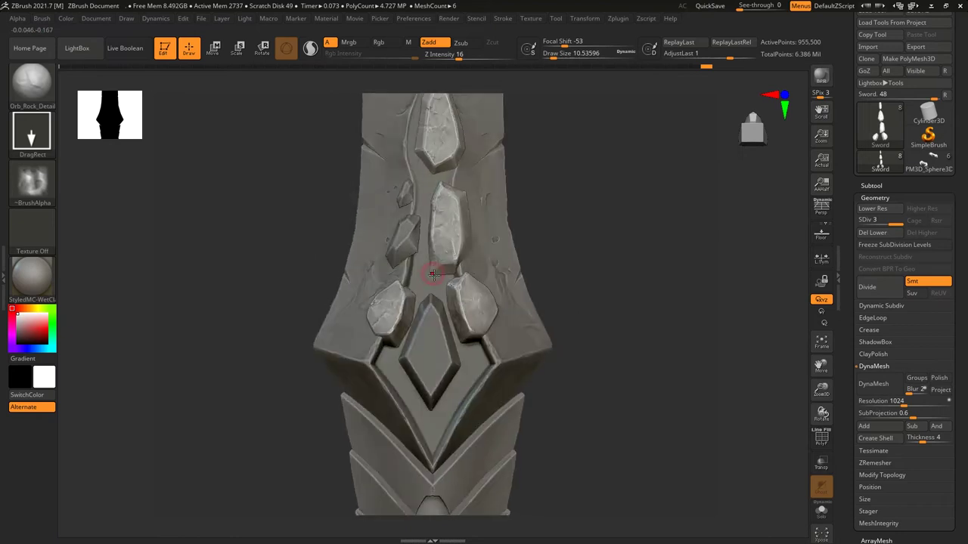
left_click_drag(439, 277, 498, 355)
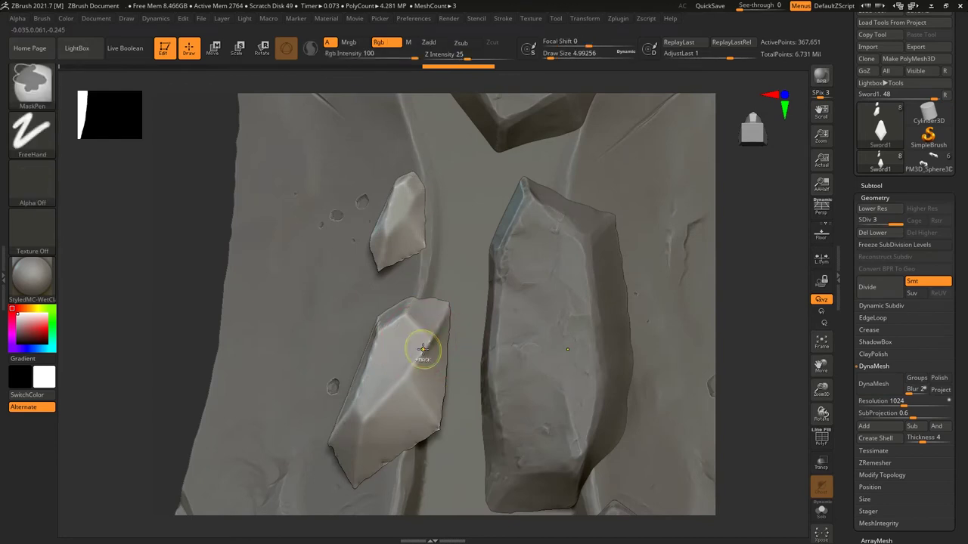
Step: With TrimDynamic, zoom onto the small upper crystal shard and flatten its top-left edge
key("b")
key("t")
key("d")
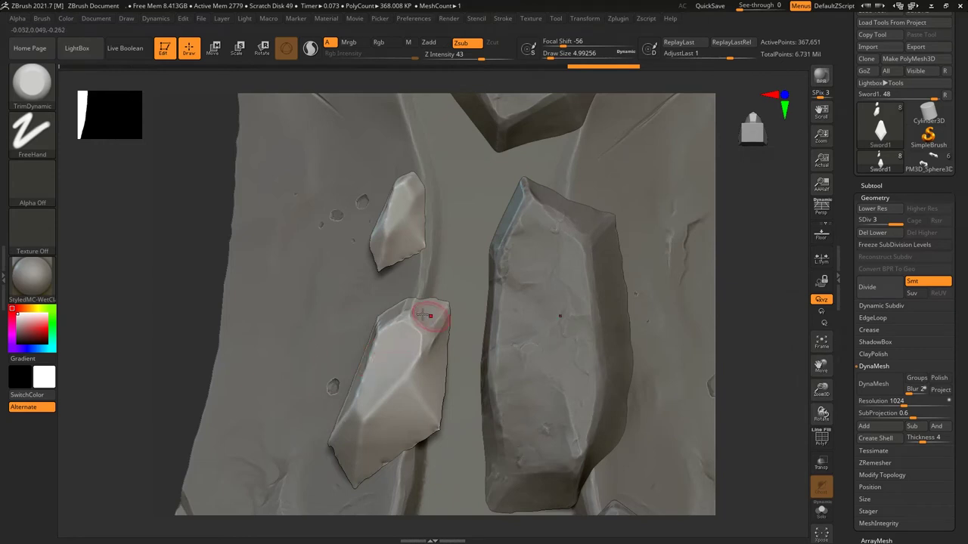
right_click_drag(378, 260, 350, 302)
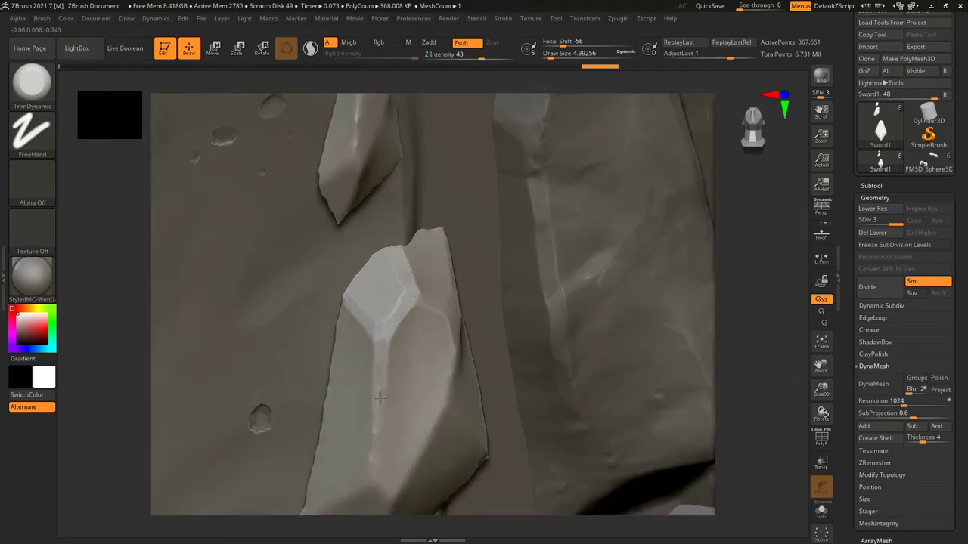
right_click_drag(380, 363, 367, 325)
right_click_drag(376, 404, 403, 462)
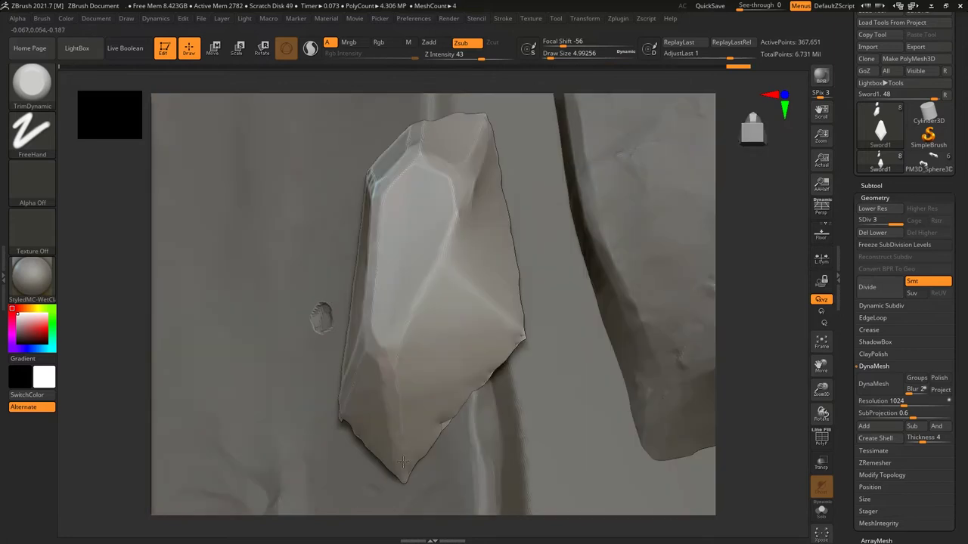
right_click_drag(492, 281, 468, 263)
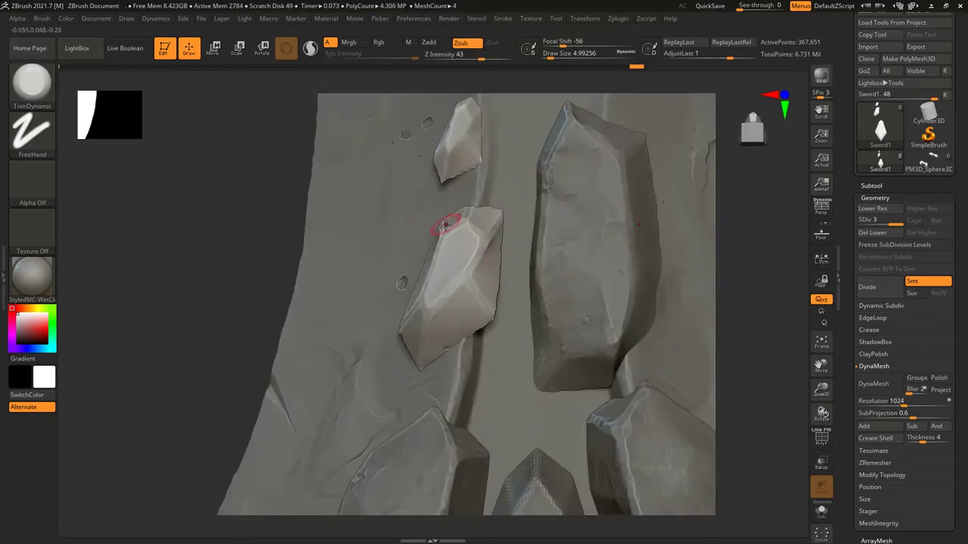
right_click_drag(464, 177, 427, 245)
left_click_drag(445, 227, 417, 268)
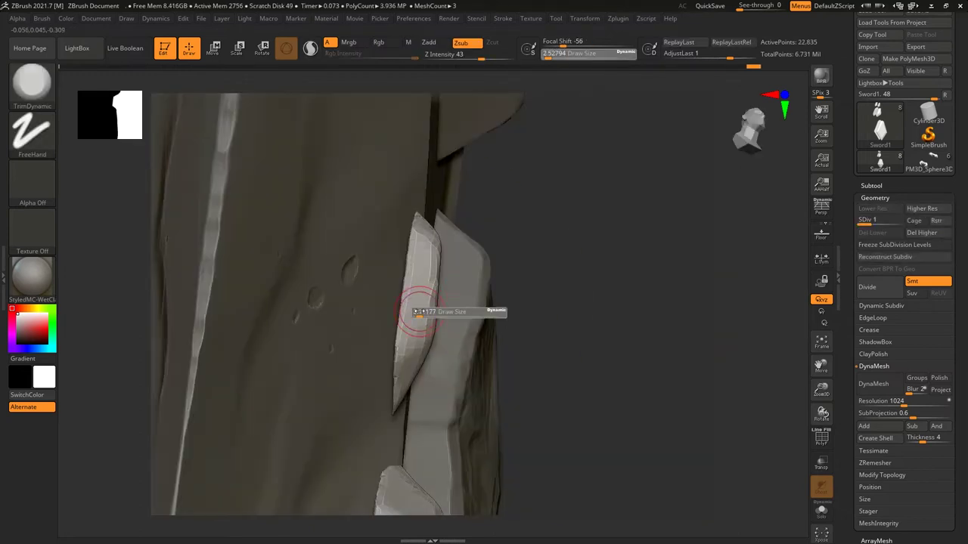
Step: Push the small shard's tip up and left with the Move Topological brush
key("b")
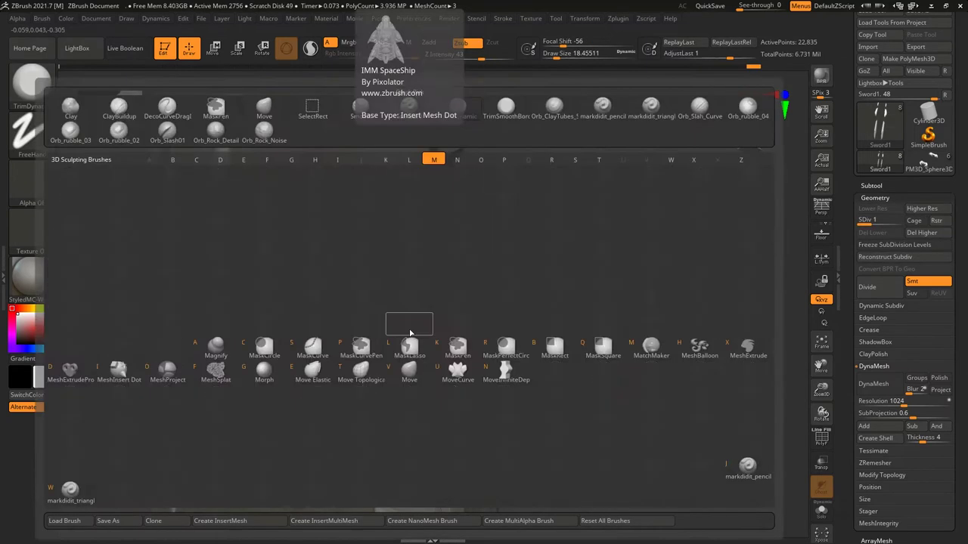
left_click(385, 333)
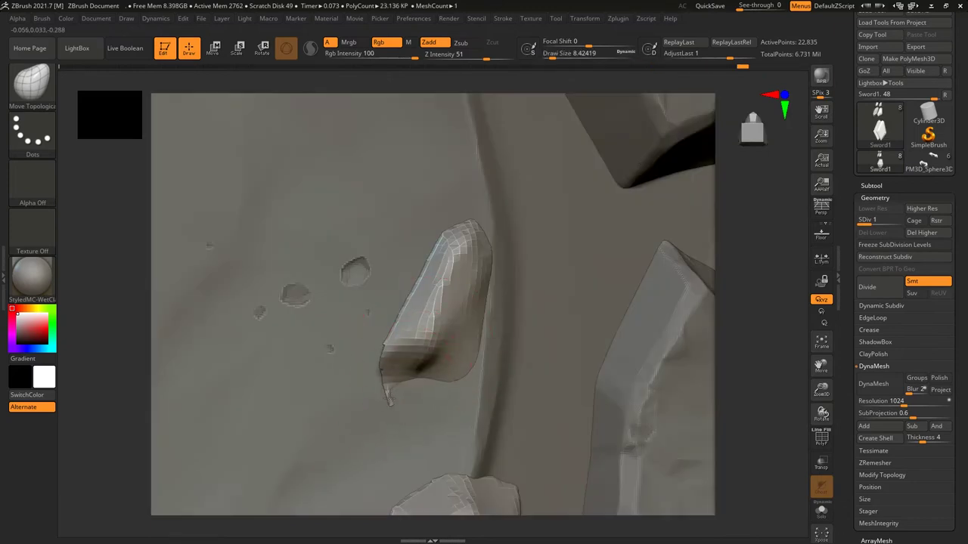
left_click_drag(424, 383, 399, 355)
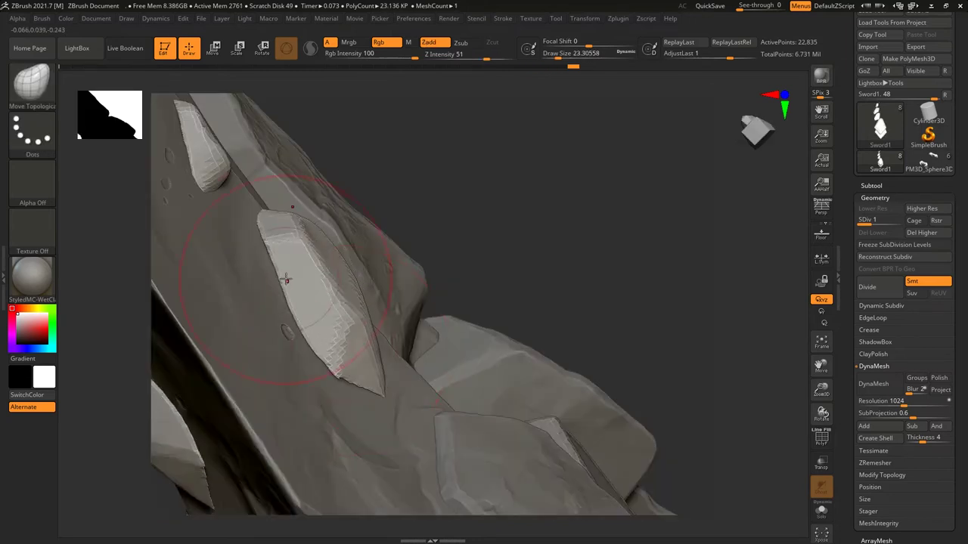
Step: Lower Draw Size to about 6.6 and make Sword4 the active subtool
key("s")
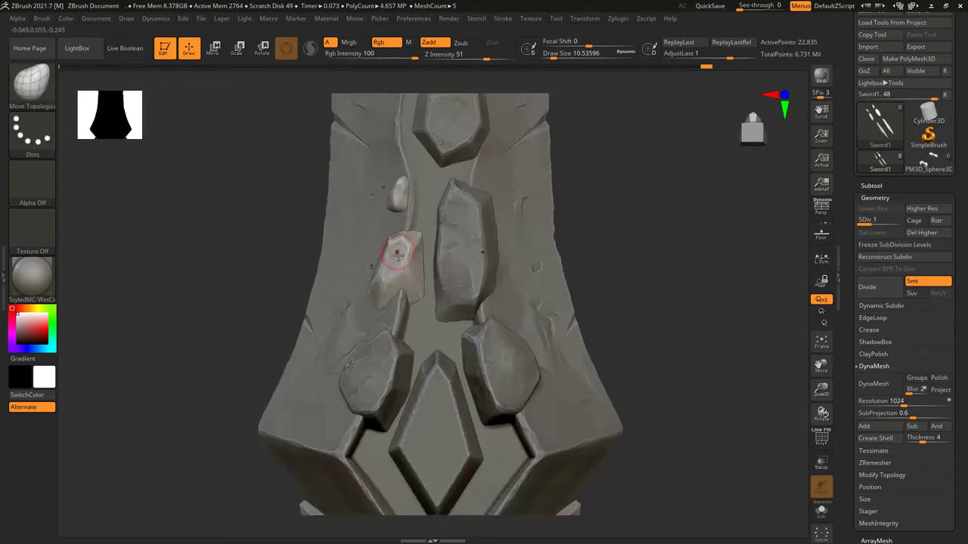
key("s")
left_click(427, 327, "alt")
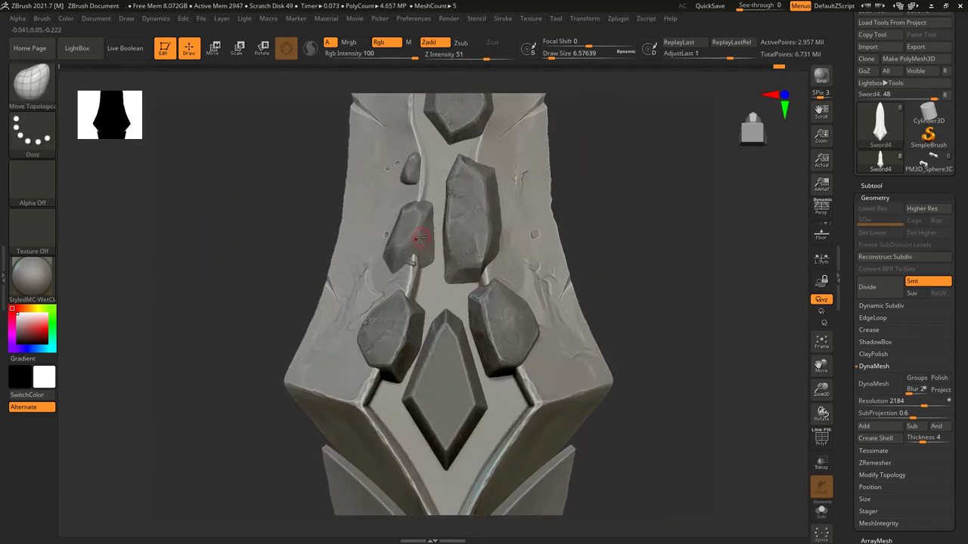
Step: Toggle Solo on and off for the Sword1 rock pieces and load the TrimDynamic brush
left_click(821, 513)
left_click(821, 513)
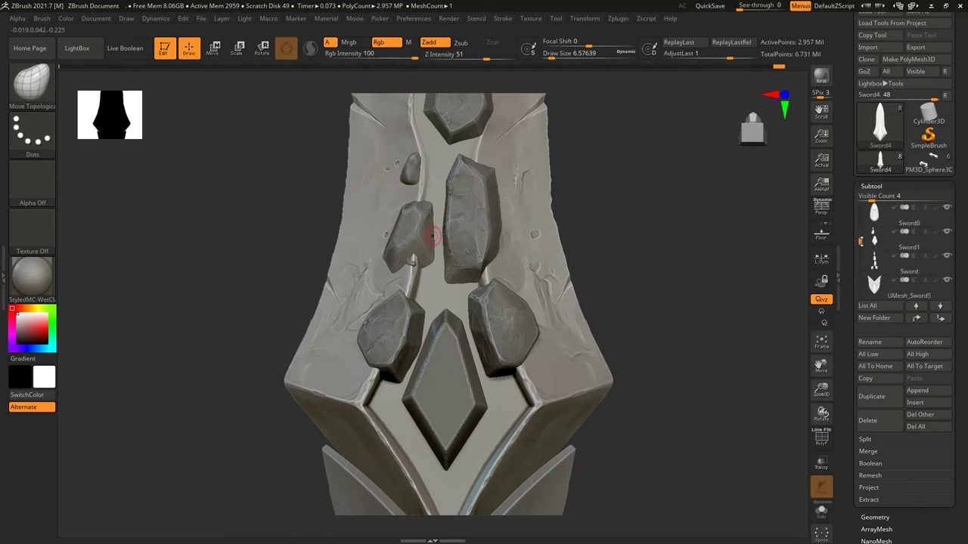
left_click(824, 512)
key("b")
key("t")
key("d")
left_click(821, 513)
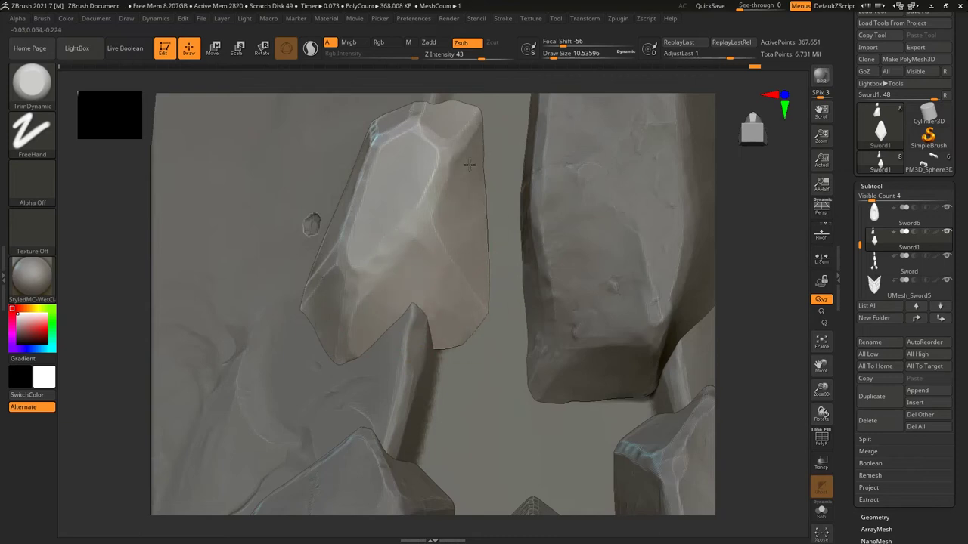
Step: Flatten and smooth the left rock's facets with TrimDynamic
left_click_drag(313, 302, 407, 179)
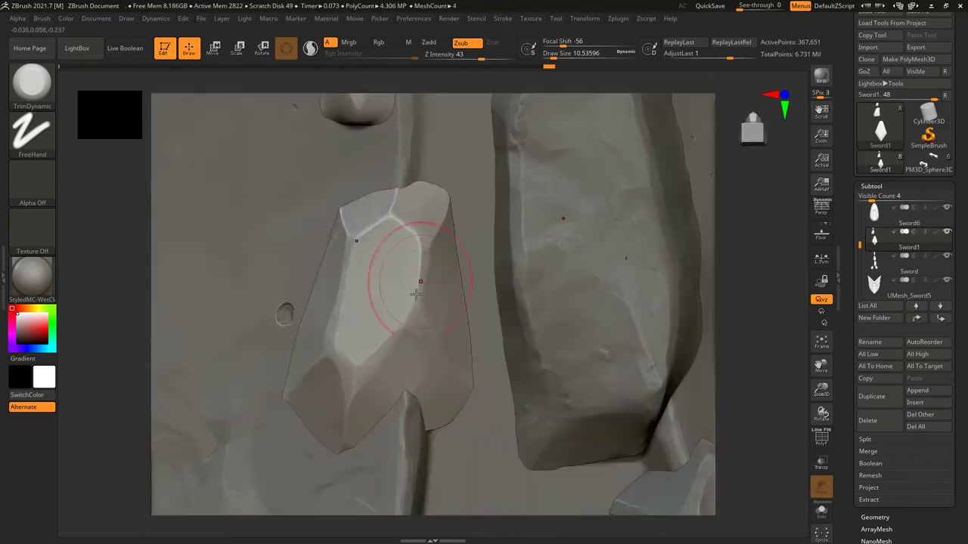
left_click_drag(420, 348, 384, 244)
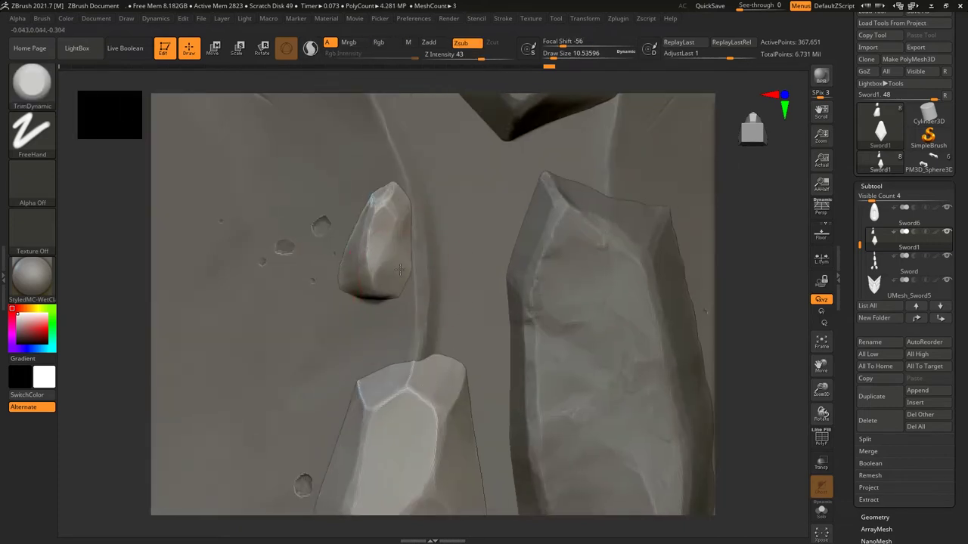
mouse_move(381, 211)
left_mouse_down("shift")
mouse_move(375, 251)
mouse_move(373, 218)
left_mouse_up("shift")
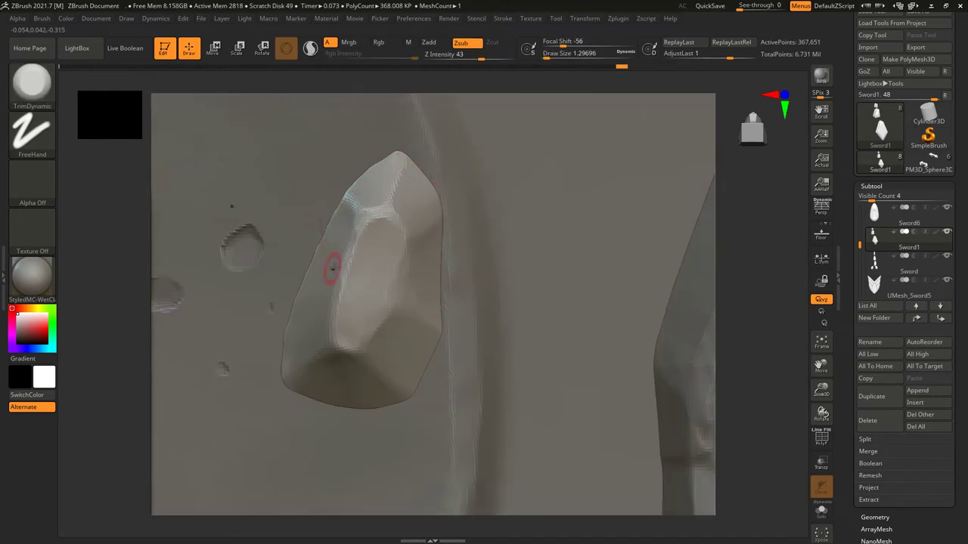
left_click_drag(270, 270, 401, 284, "alt")
Step: Reshape the crystal's lower edge with DamStandard at a higher subdivision and brush size about 3
key("b")
key("m")
key("v")
key("b")
key("d")
key("s")
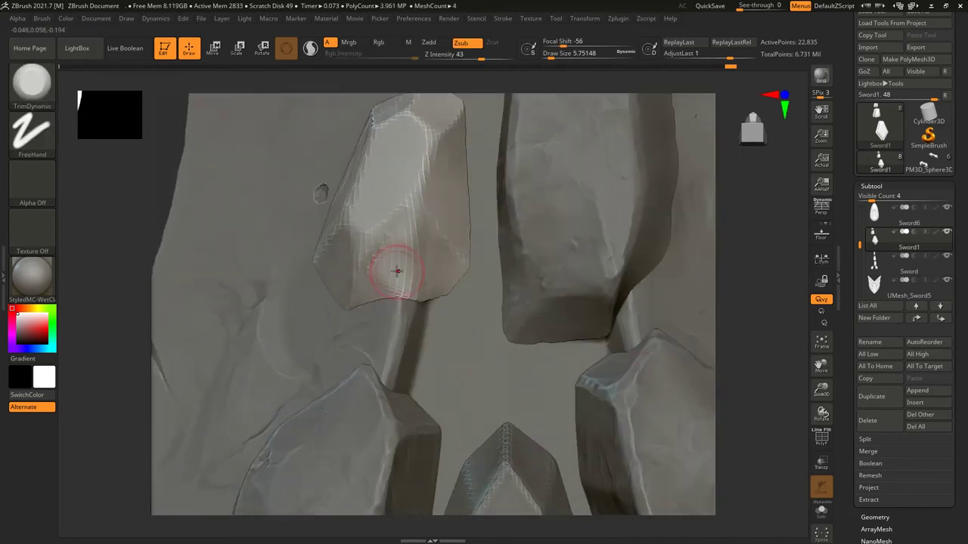
key("d")
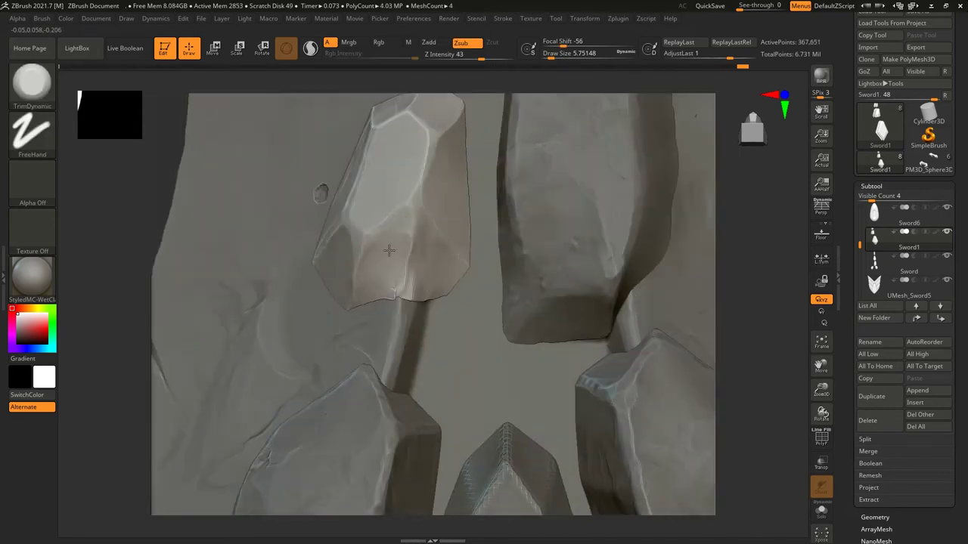
key("bracketleft")
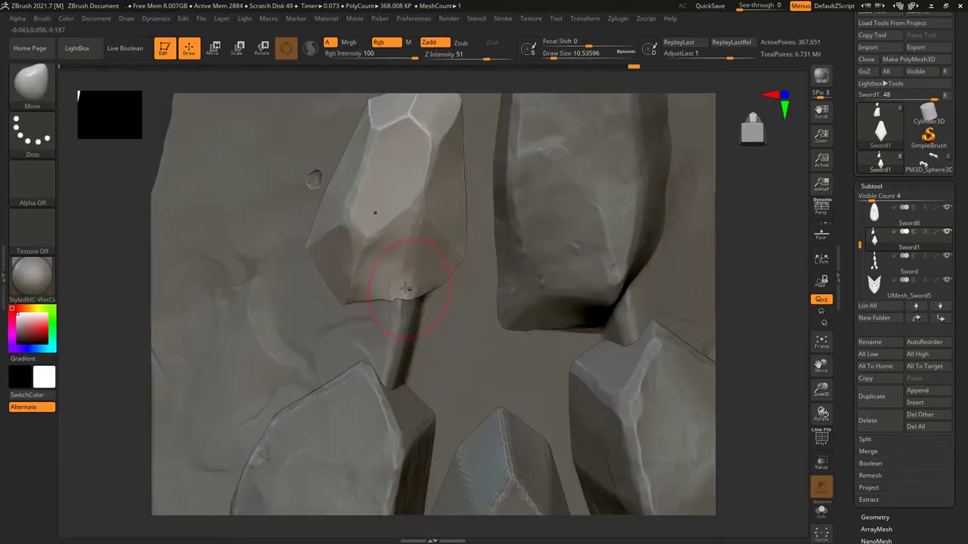
left_click_drag(406, 288, 407, 295)
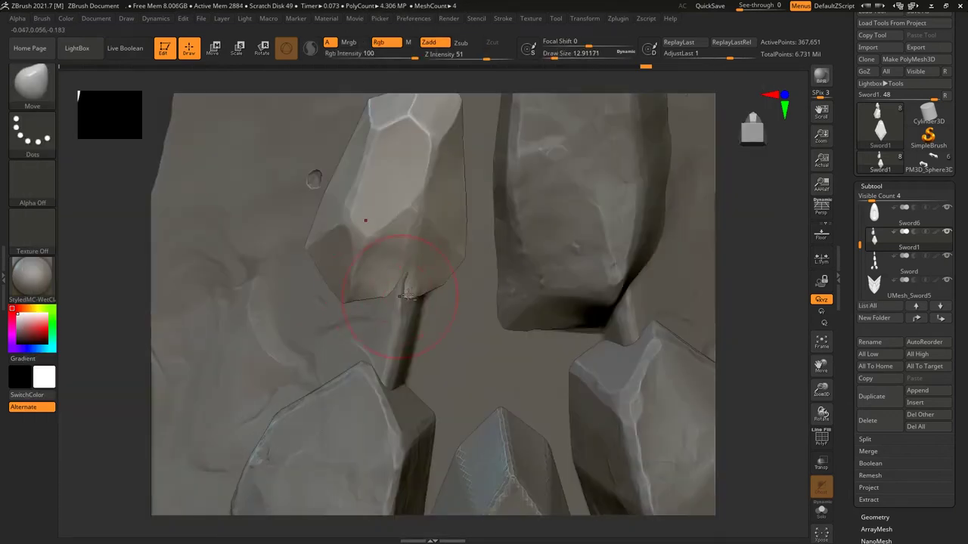
key("bracketleft")
key("bracketleft")
key("f")
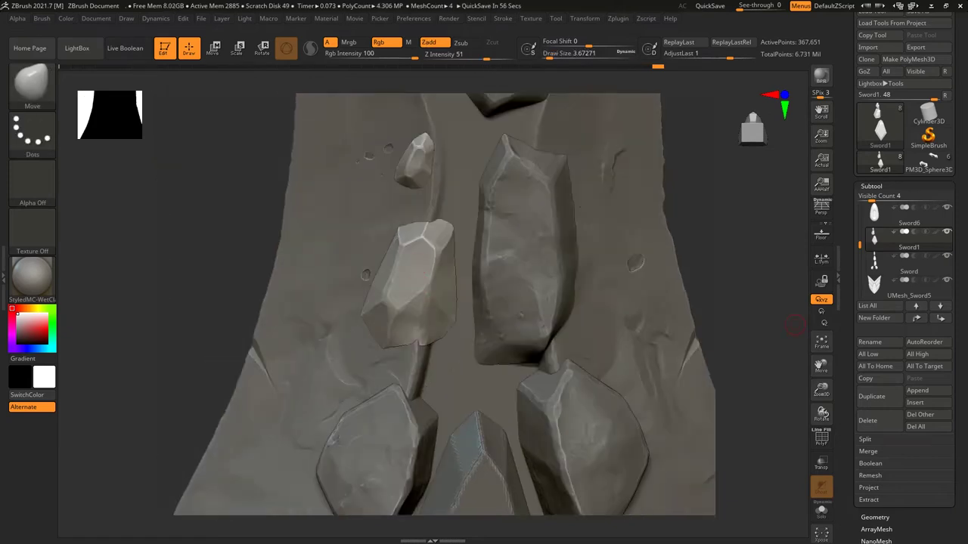
Step: Trim the crystal's lower area with TrimSmoothBorder, then smooth the lump at its edge
scroll(422, 326, "up", 3)
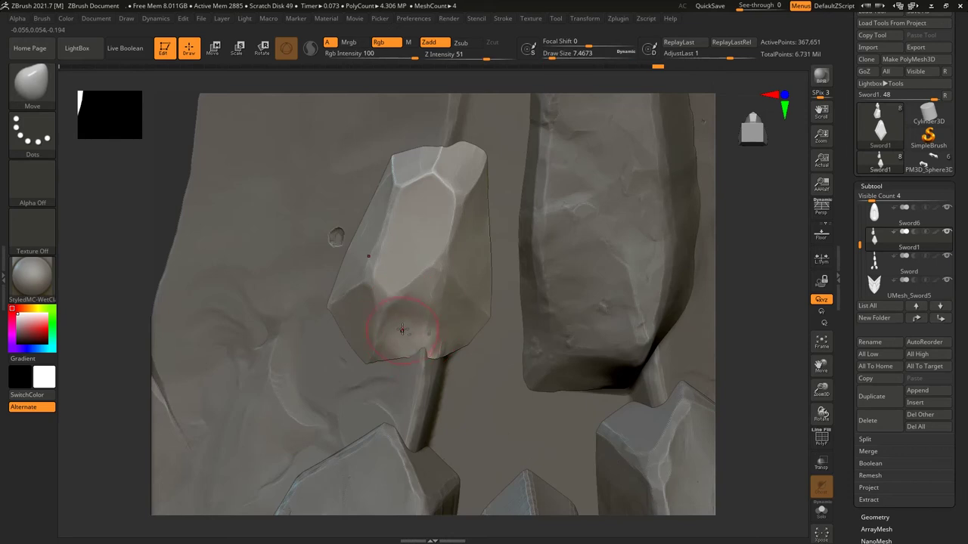
key("b")
key("t")
key("s")
mouse_move(411, 320)
left_mouse_down("shift")
mouse_move(403, 333)
mouse_move(446, 301)
left_mouse_up("shift")
key("bracketright")
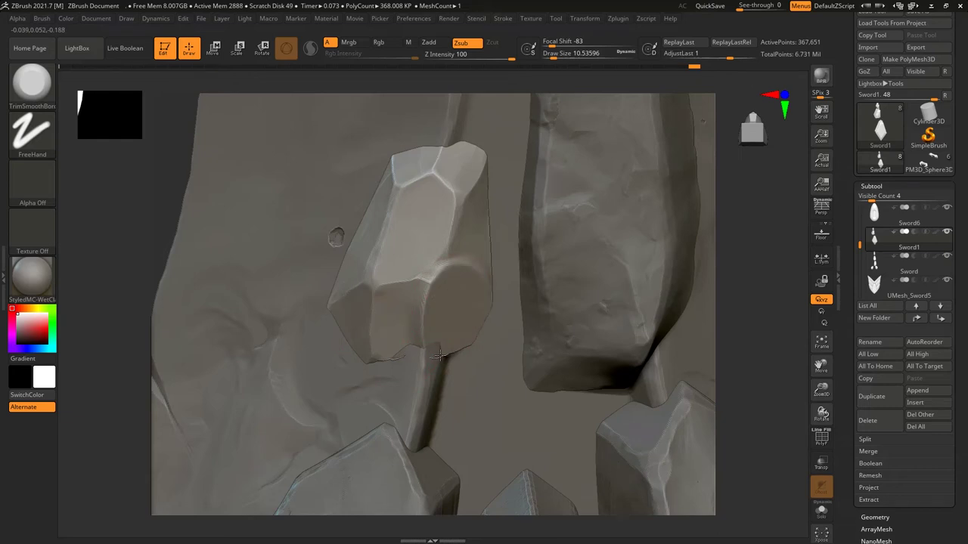
key("shift")
left_click_drag(426, 344, 399, 353, "shift")
Step: Make the Sword1 crystal active with the Move brush at draw size about 9.4
key("b")
key("m")
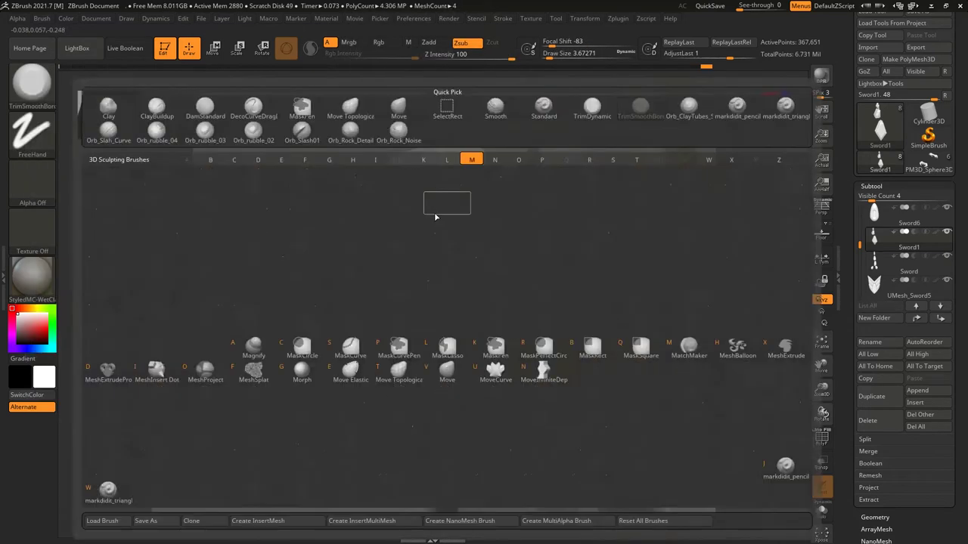
key("v")
left_click(384, 353, "alt")
key("s")
left_click_drag(458, 349, 449, 347)
Step: Trim a flat plane onto the crystal face with a small TrimDynamic brush
key("b")
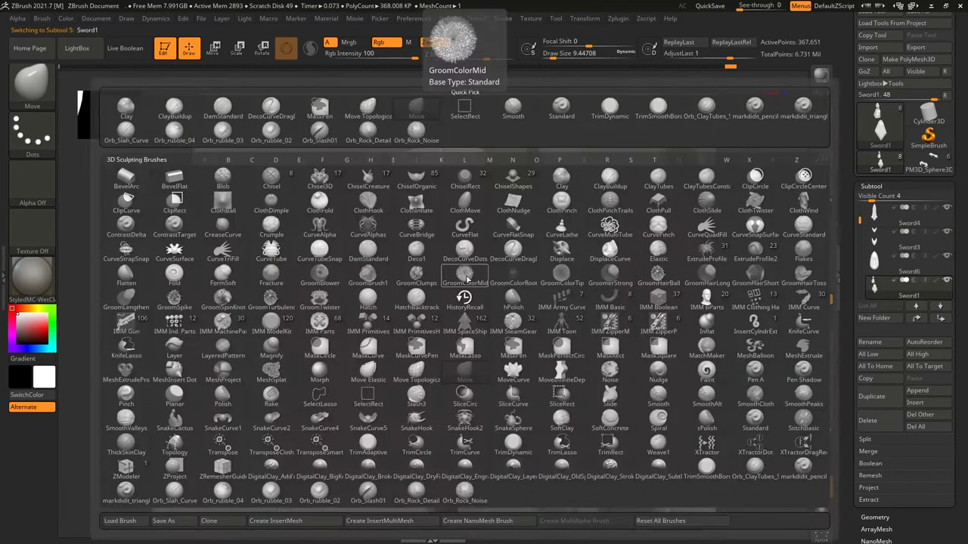
key("t")
key("d")
key("s")
left_click_drag(401, 302, 426, 298)
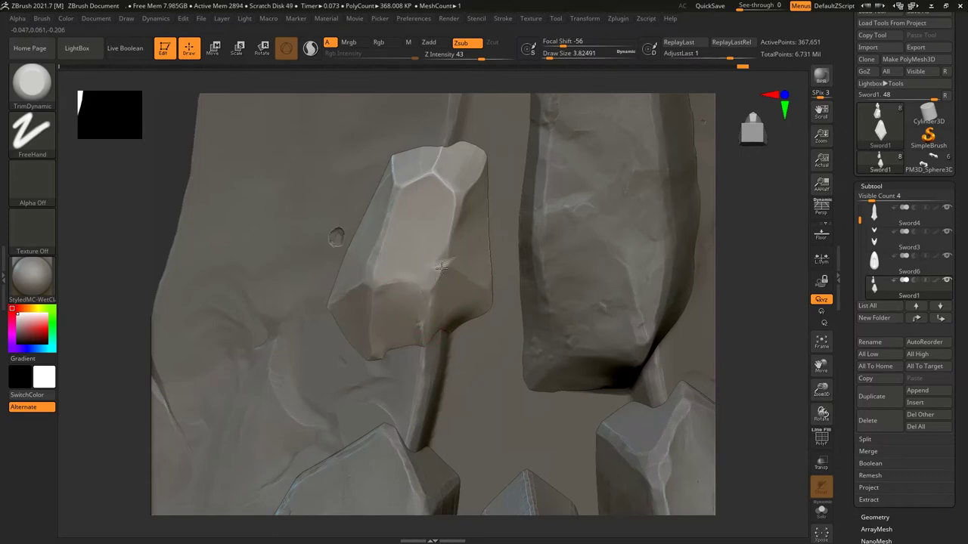
left_click_drag(453, 270, 369, 353)
Step: Load the Orb_Rock_Noise brush with the DragRect stroke
key("b")
key("o")
key("r")
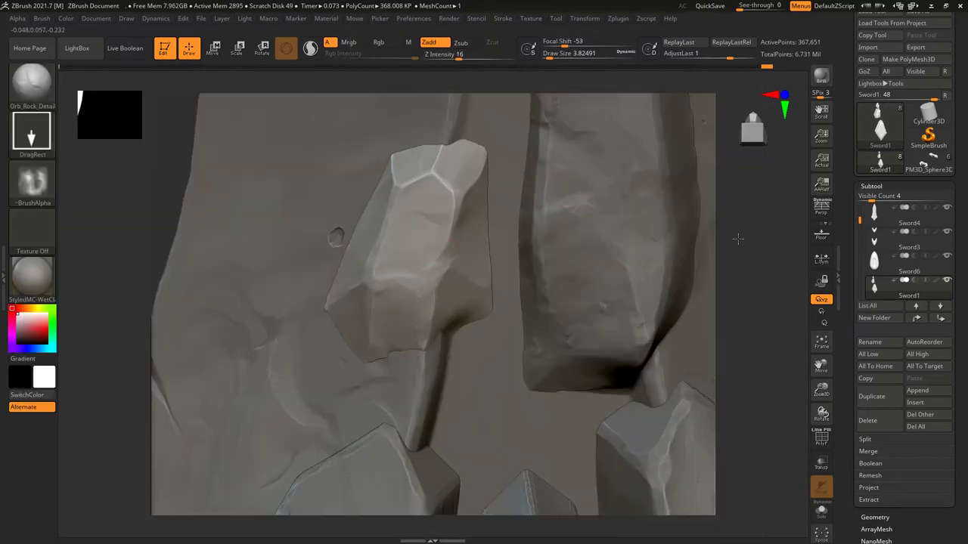
right_click_drag(388, 328, 426, 226)
left_click(31, 81)
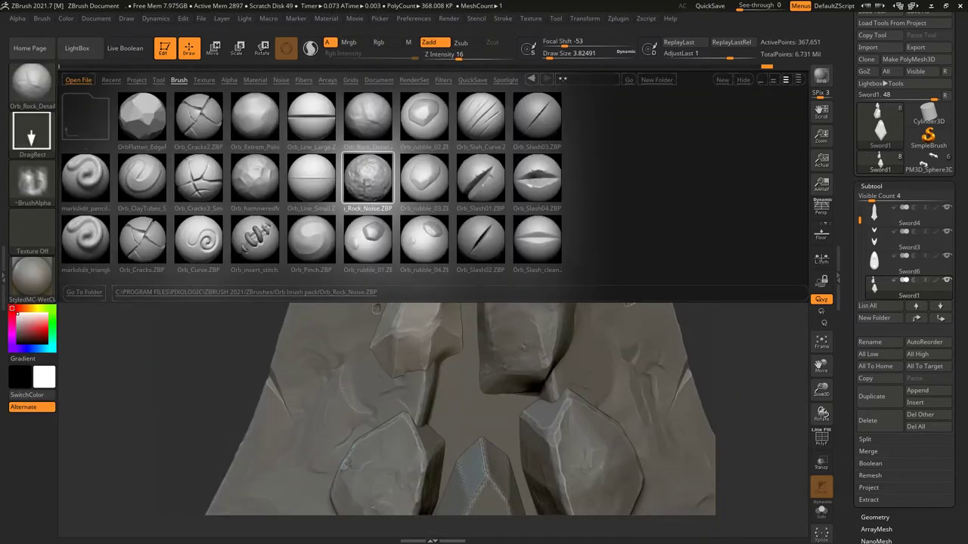
left_click(378, 167)
left_click(32, 132)
left_click(134, 146)
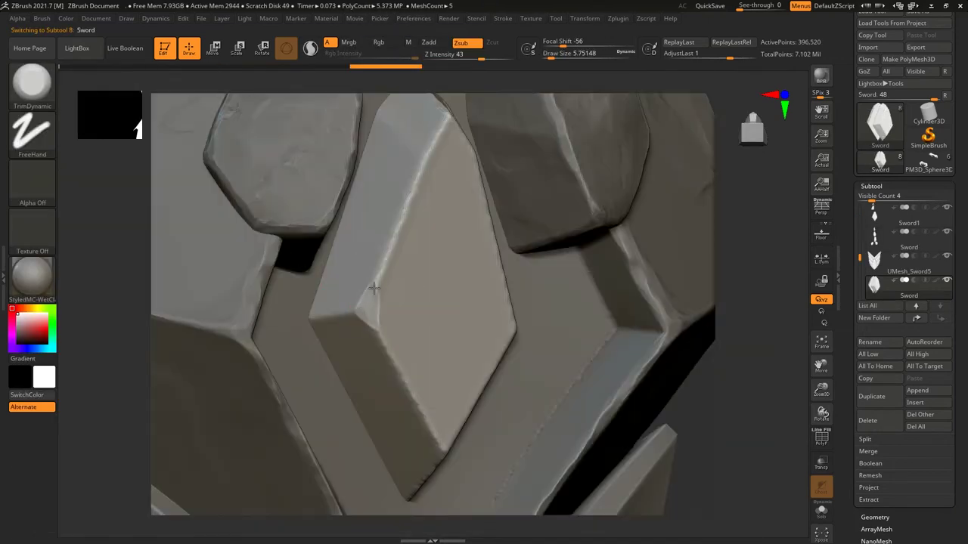
Step: Trim crisp bevels on the diamond's upper-left, lower-right, long and top edges with TrimDynamic
left_click_drag(438, 132, 353, 302)
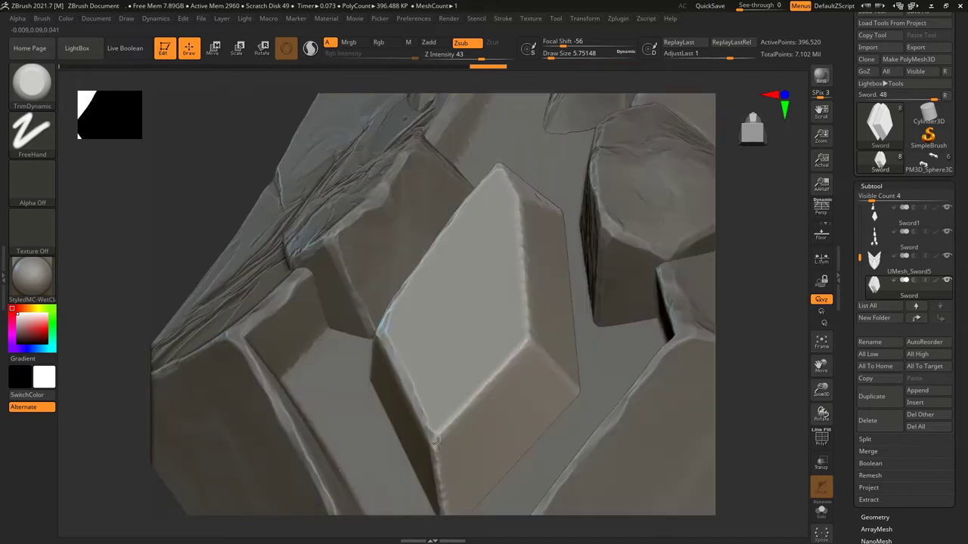
left_click_drag(437, 428, 526, 347)
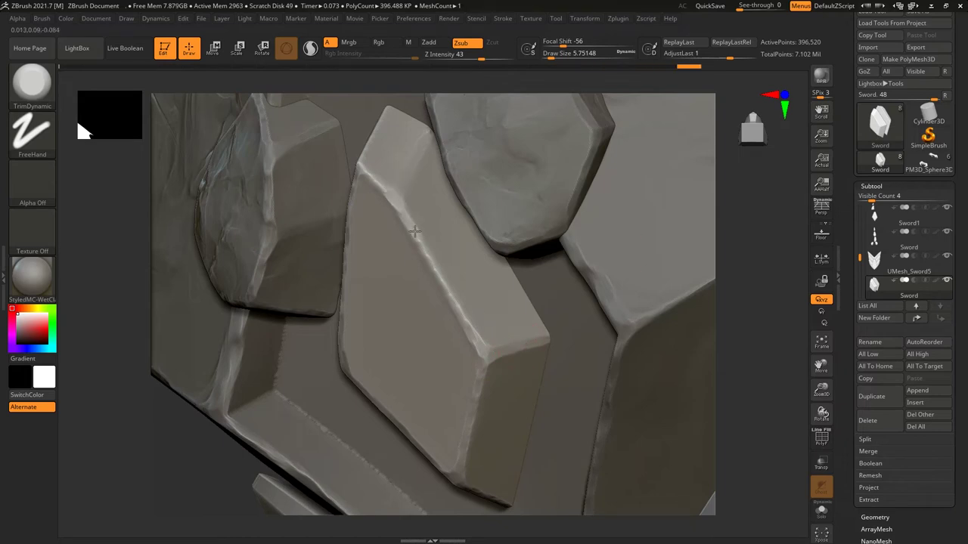
left_click_drag(414, 231, 412, 240)
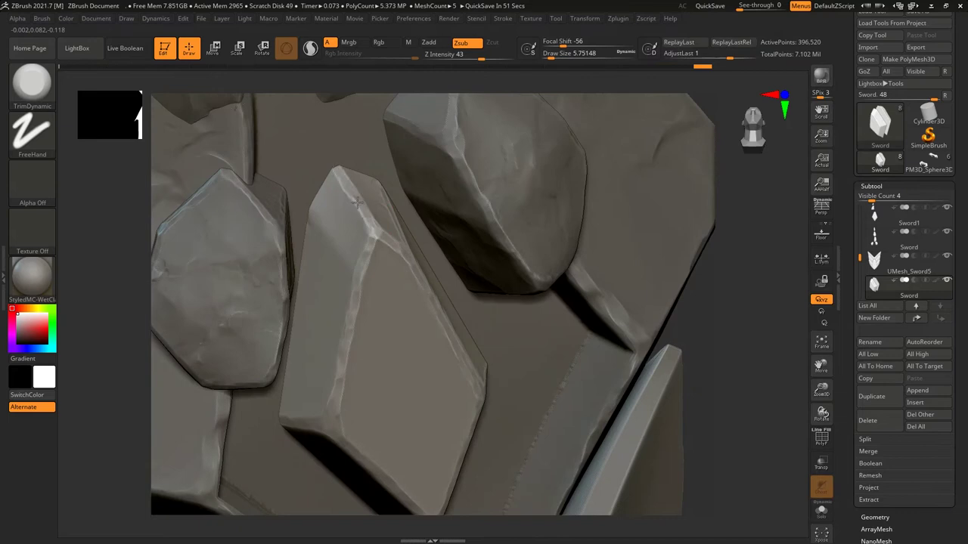
left_click_drag(356, 203, 328, 235)
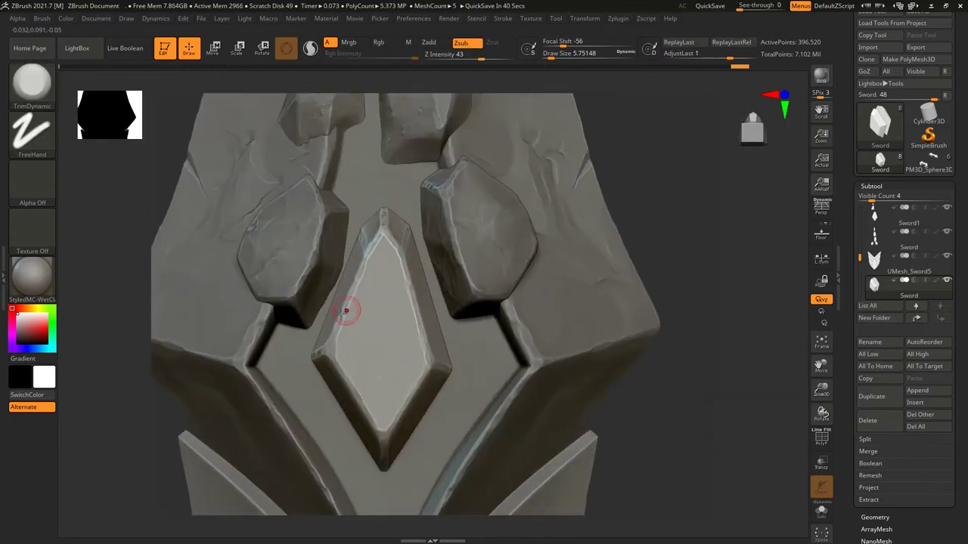
Step: Stamp Orb_Rock_Noise texture across the diamond gem's face
key("b")
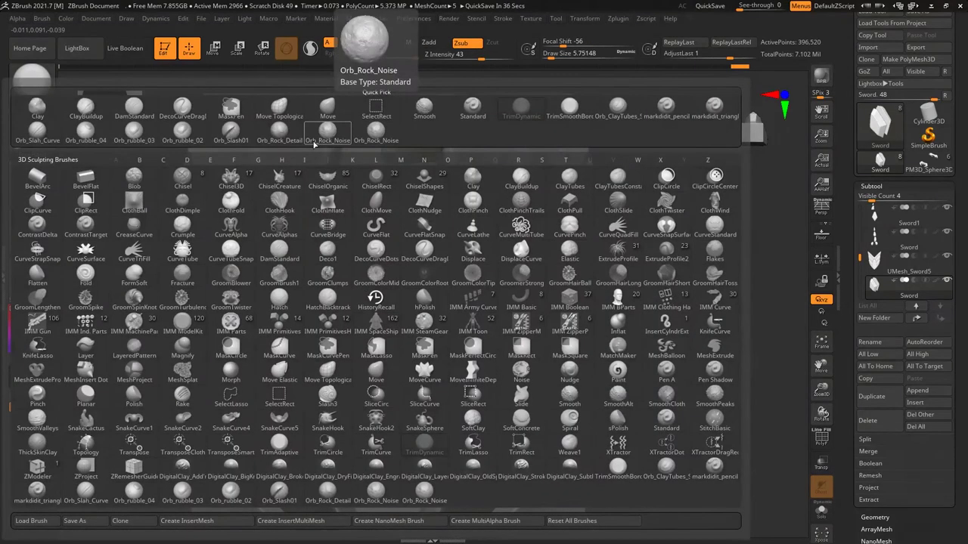
left_click(280, 133)
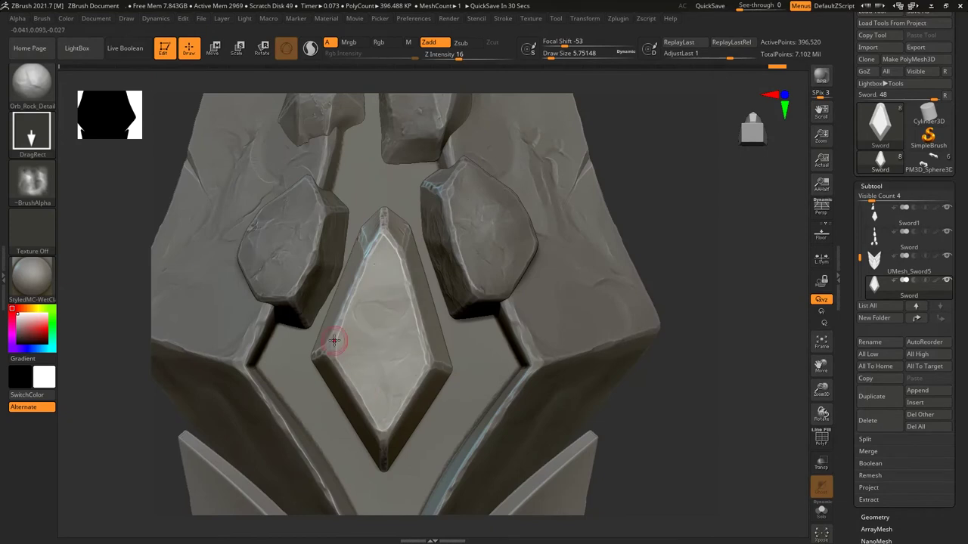
key("b")
left_click(303, 132)
left_click_drag(367, 310, 378, 382)
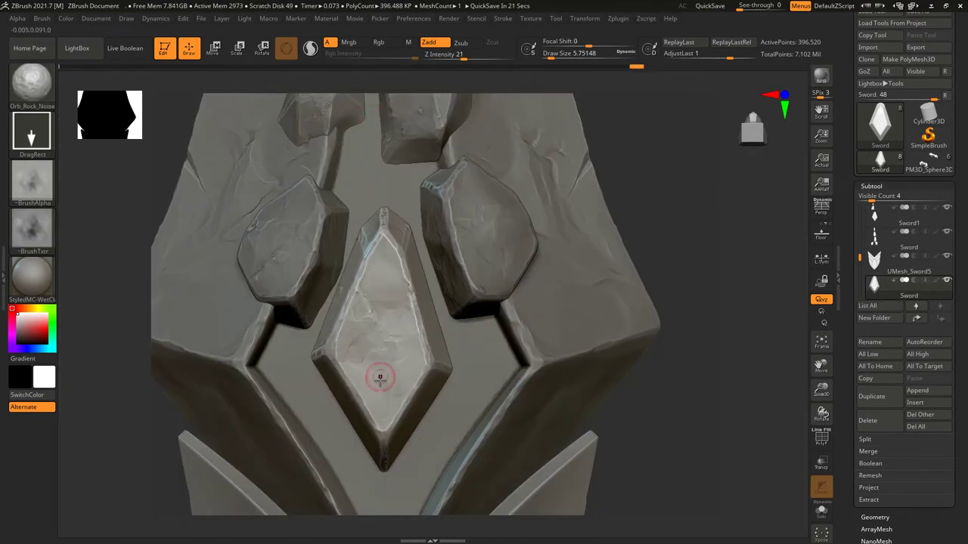
right_click_drag(378, 382, 334, 248)
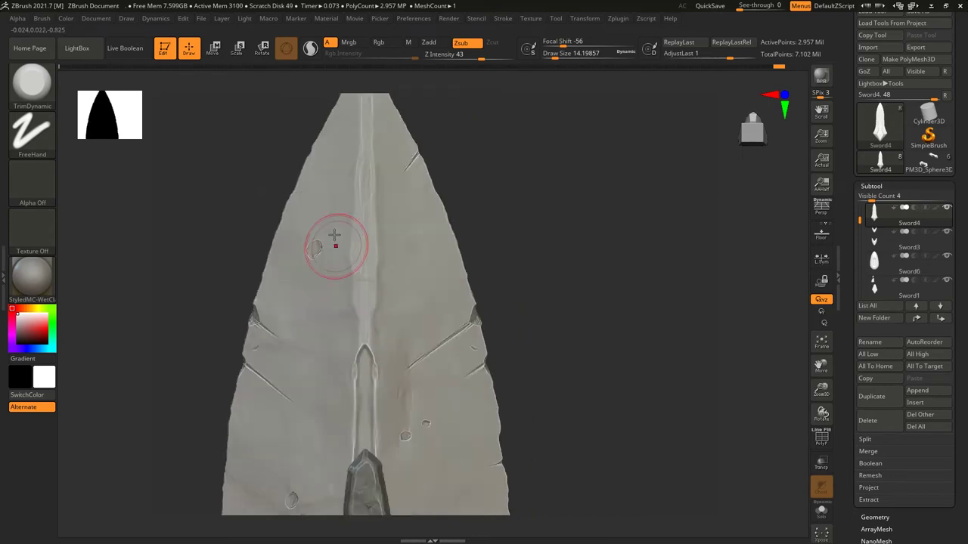
Step: Pick Orb_Rock_Detail and orbit around the blade to a straight front view
key("b")
left_click(338, 135)
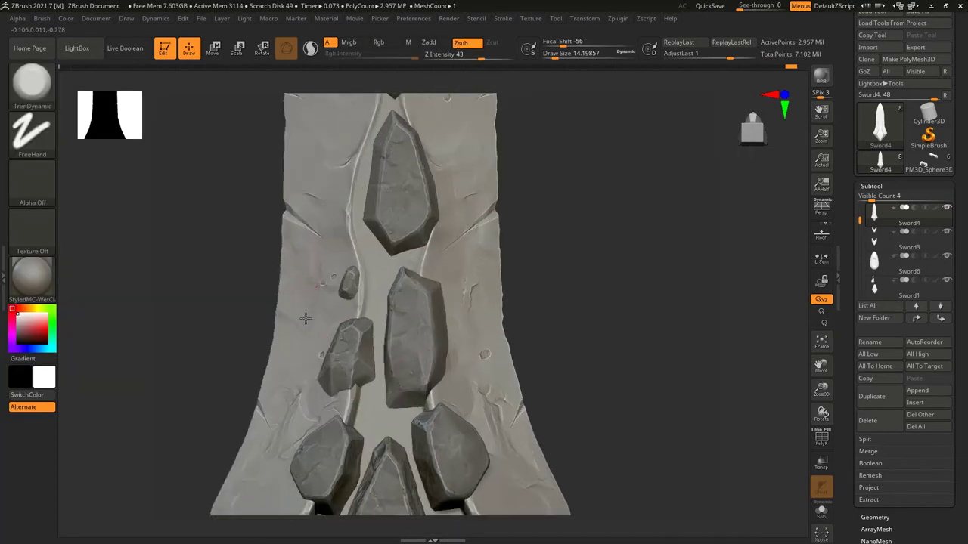
mouse_move(315, 253)
right_mouse_down("ctrl")
mouse_move(337, 280)
mouse_move(364, 257)
right_mouse_up("ctrl")
mouse_move(300, 169)
right_mouse_down()
mouse_move(370, 230)
mouse_move(351, 264)
mouse_move(340, 240)
mouse_move(314, 247)
right_mouse_up()
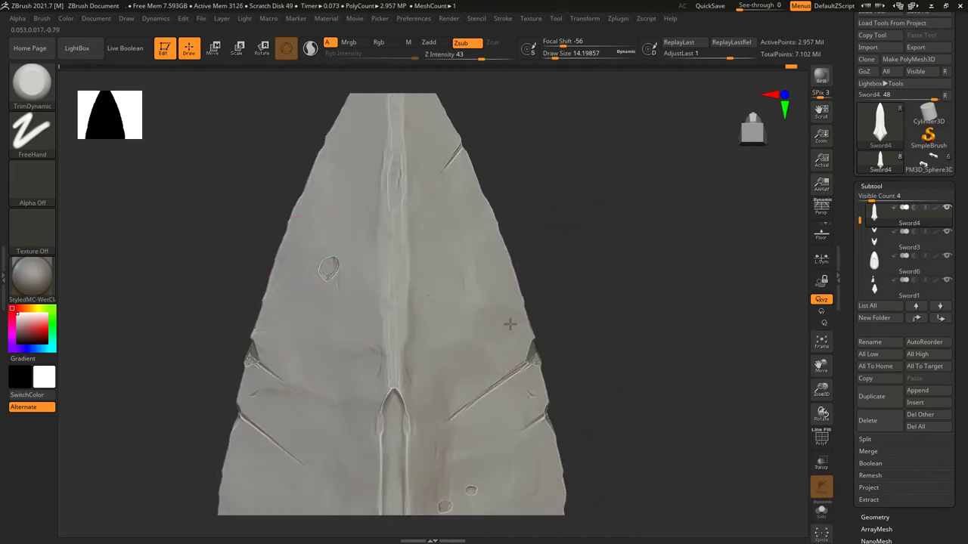
right_click_drag(510, 324, 443, 236)
right_click_drag(424, 283, 439, 299)
mouse_move(418, 363)
right_mouse_down()
mouse_move(411, 161)
mouse_move(396, 287)
mouse_move(442, 233)
mouse_move(439, 199)
mouse_move(439, 365)
right_mouse_up()
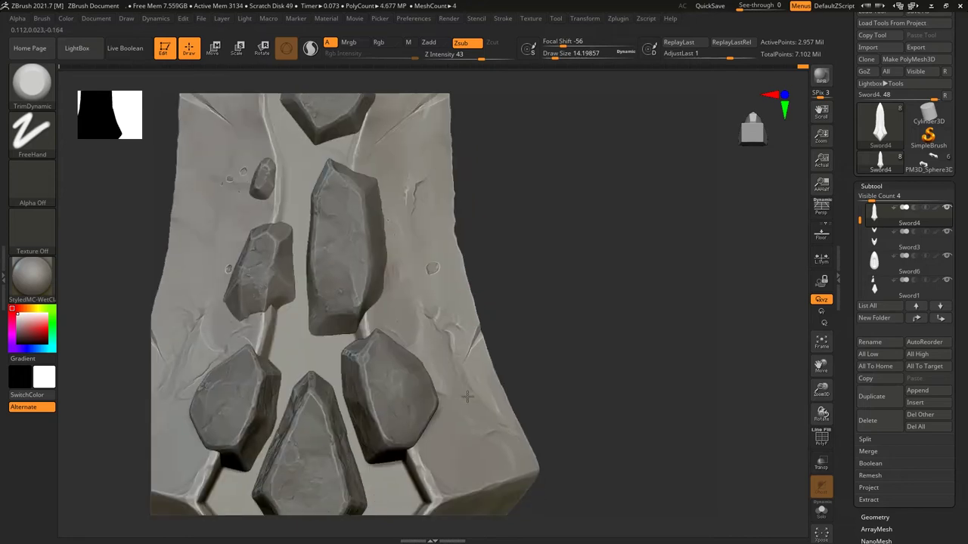
right_click_drag(491, 302, 470, 318)
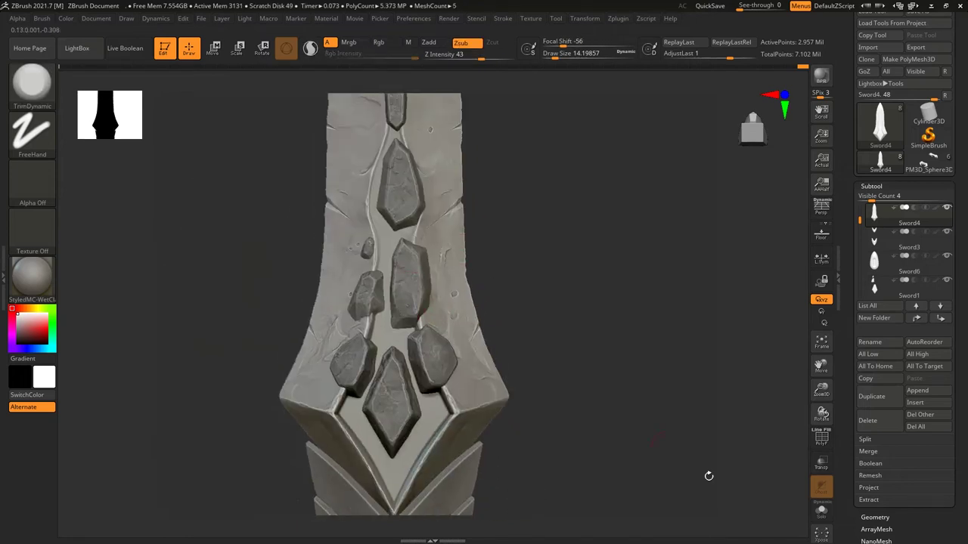
Step: Solo the blade and examine the groove's bulging upper stretch and faceted lower end
left_click(821, 511)
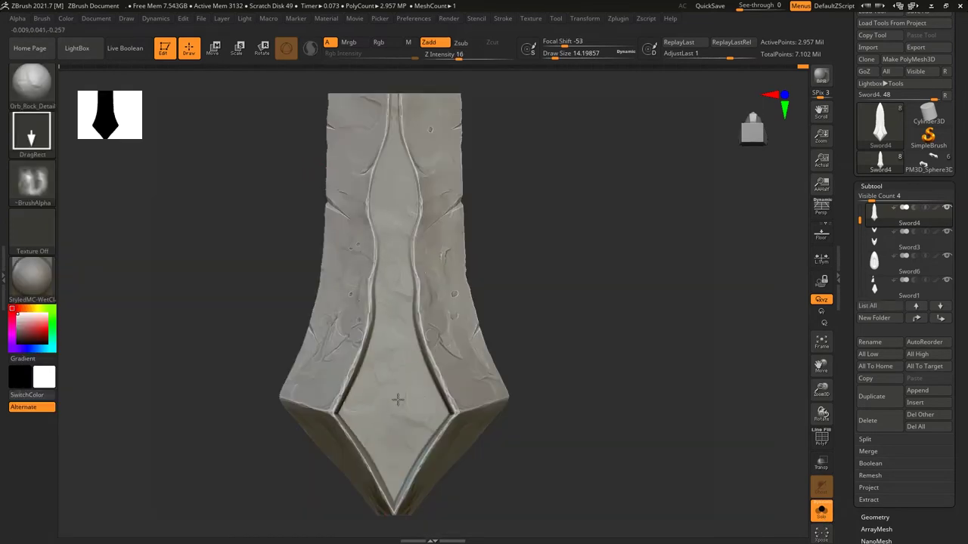
right_click_drag(386, 175, 401, 237)
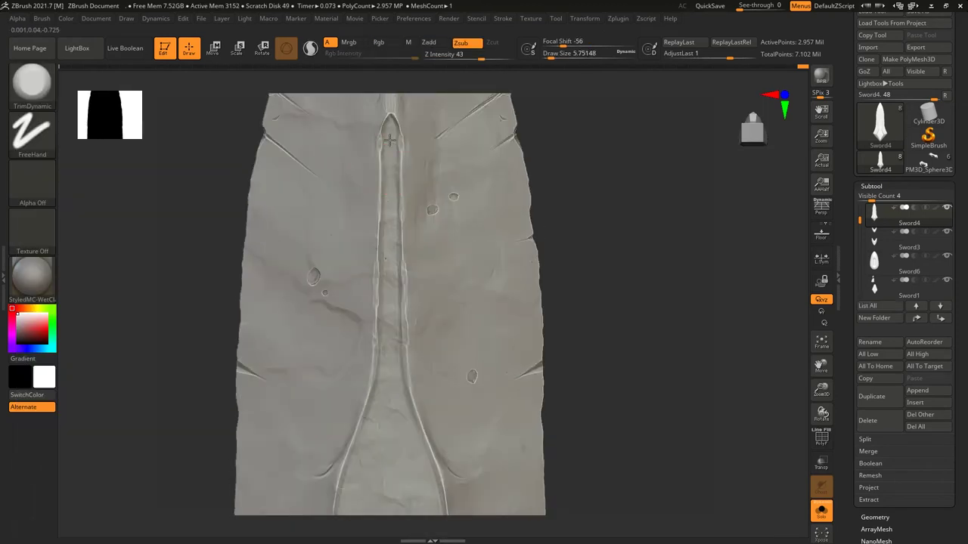
right_click_drag(331, 323, 373, 269)
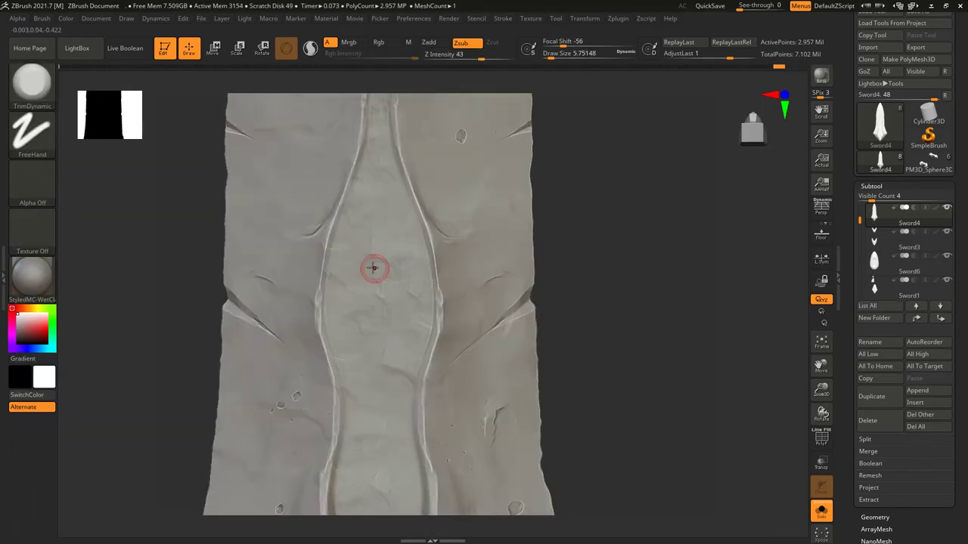
key("bracketright")
right_click_drag(360, 325, 405, 227)
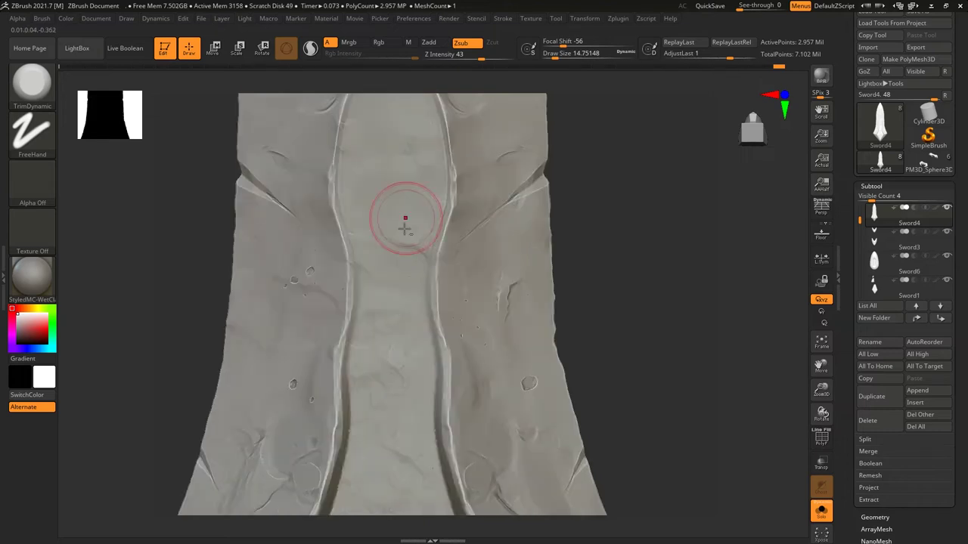
mouse_move(380, 341)
right_mouse_down()
mouse_move(410, 238)
mouse_move(389, 281)
mouse_move(397, 281)
right_mouse_up()
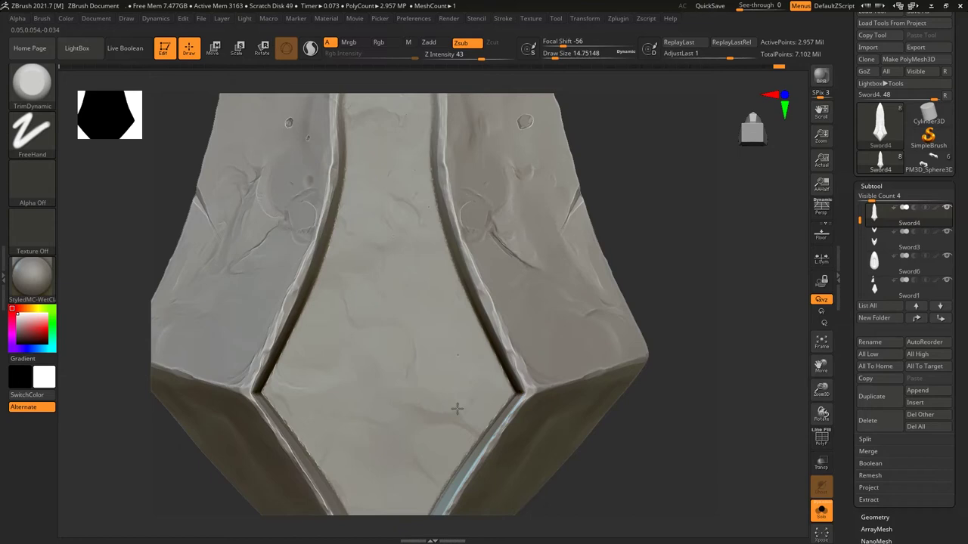
mouse_move(366, 378)
right_mouse_down()
mouse_move(335, 374)
mouse_move(325, 232)
mouse_move(411, 304)
mouse_move(351, 301)
right_mouse_up()
Step: Shrink the brush to size 3 and inspect the tapering double groove close up
key("bracketleft")
mouse_move(344, 320)
right_mouse_down("alt")
mouse_move(371, 300)
mouse_move(352, 302)
right_mouse_up("alt")
key("bracketleft")
key("bracketleft")
key("bracketleft")
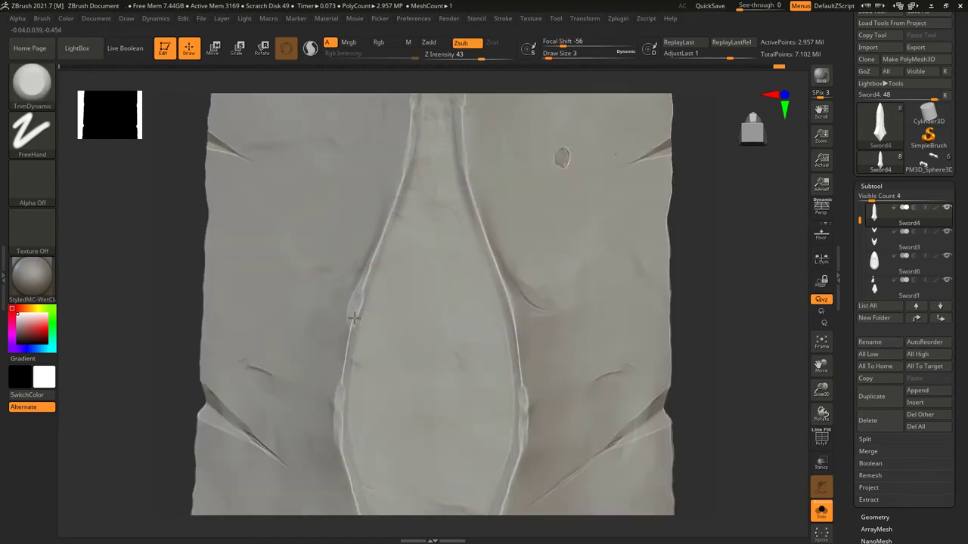
mouse_move(339, 393)
right_mouse_down()
mouse_move(406, 270)
mouse_move(529, 336)
mouse_move(485, 305)
right_mouse_up()
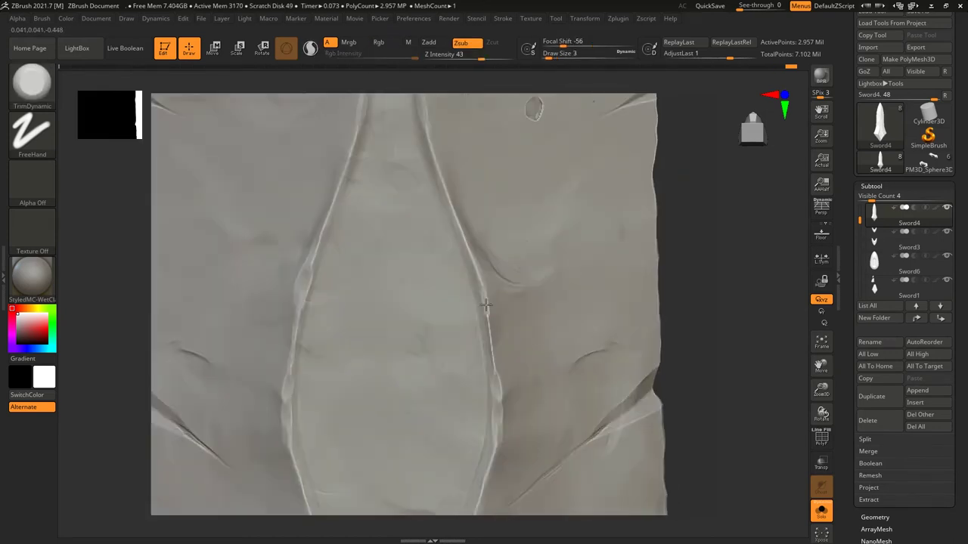
mouse_move(463, 241)
right_mouse_down()
mouse_move(512, 268)
mouse_move(492, 281)
right_mouse_up()
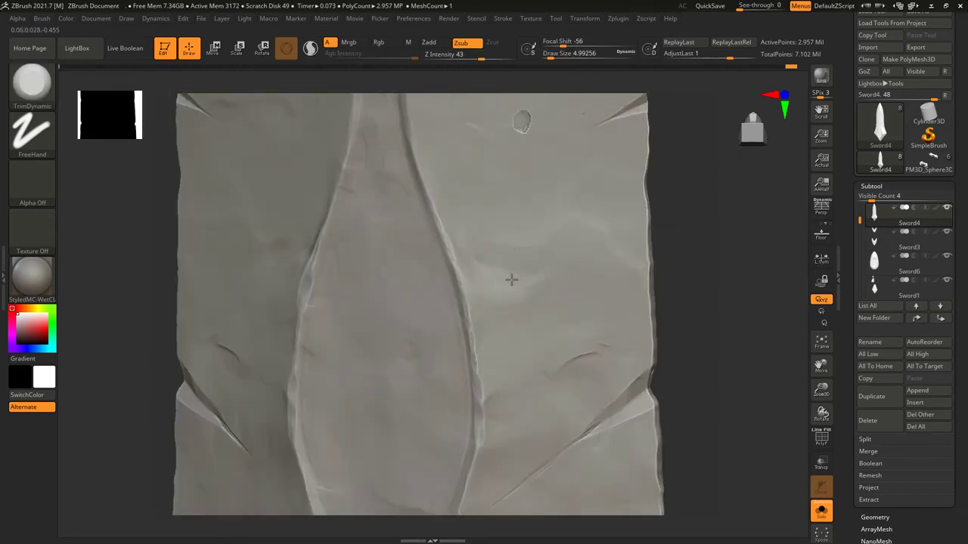
mouse_move(494, 259)
right_mouse_down()
mouse_move(510, 255)
mouse_move(486, 254)
right_mouse_up()
Step: Zoom in on the vertical blade groove, then bring back the other sword parts
key("b")
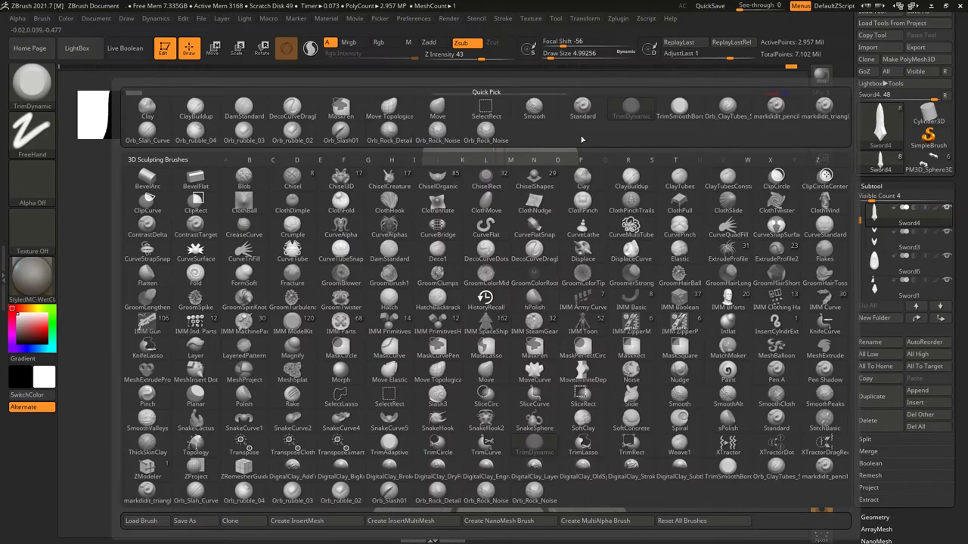
key("Escape")
mouse_move(522, 218)
right_mouse_down("ctrl")
mouse_move(530, 223)
mouse_move(455, 277)
right_mouse_up("ctrl")
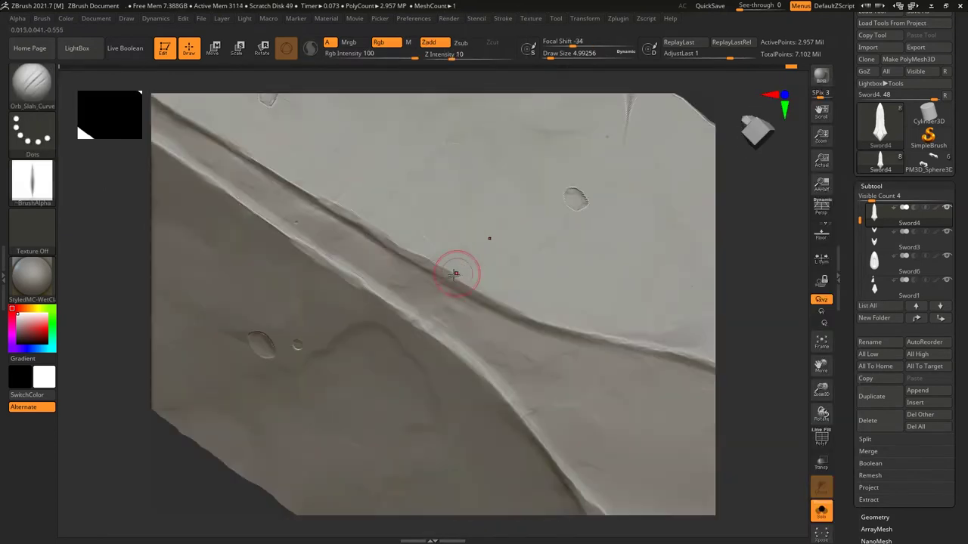
right_click_drag(449, 222, 423, 277, "shift")
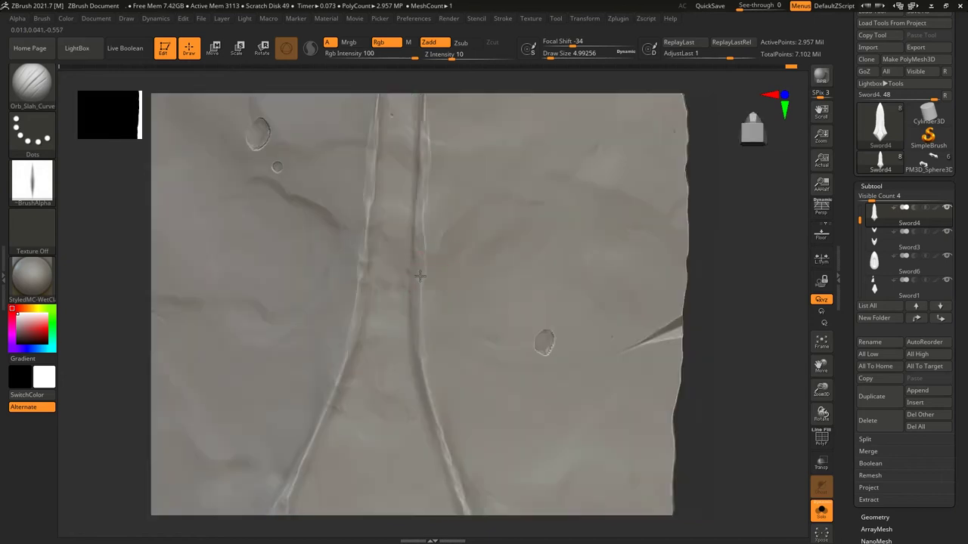
key("alt+s")
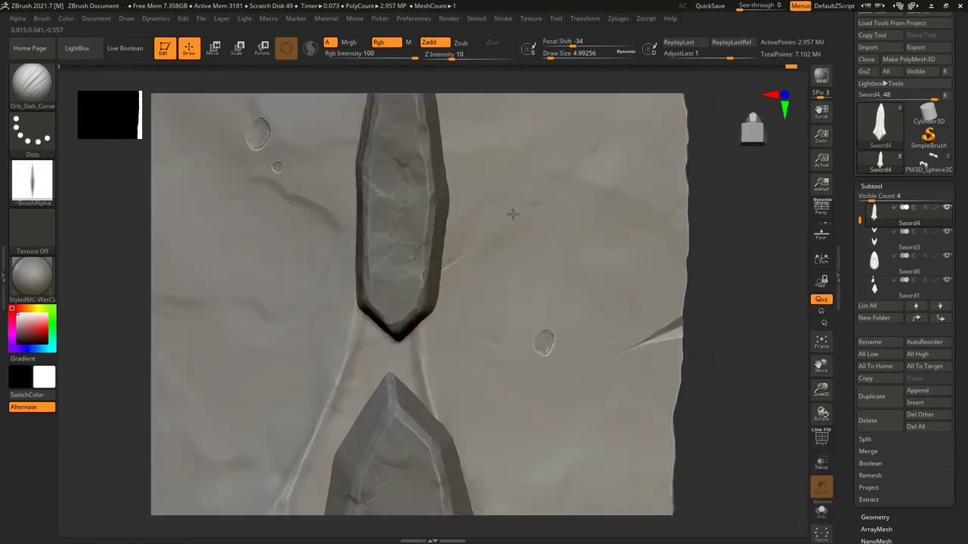
Step: Orbit to a close perspective of the guard and load Orb_Slash01 with DragRect
mouse_move(452, 261)
right_mouse_down("alt")
mouse_move(541, 233)
mouse_move(469, 283)
right_mouse_up("alt")
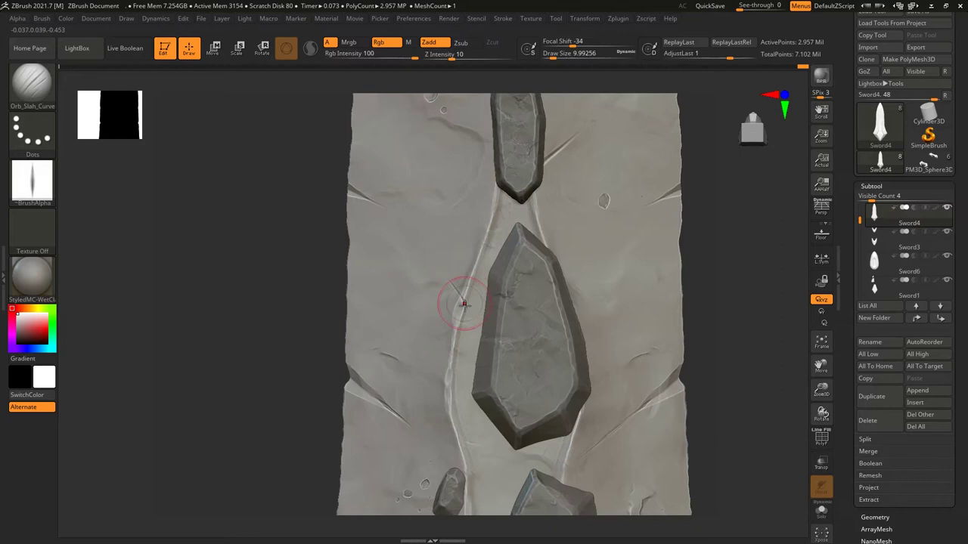
right_click_drag(463, 304, 338, 291)
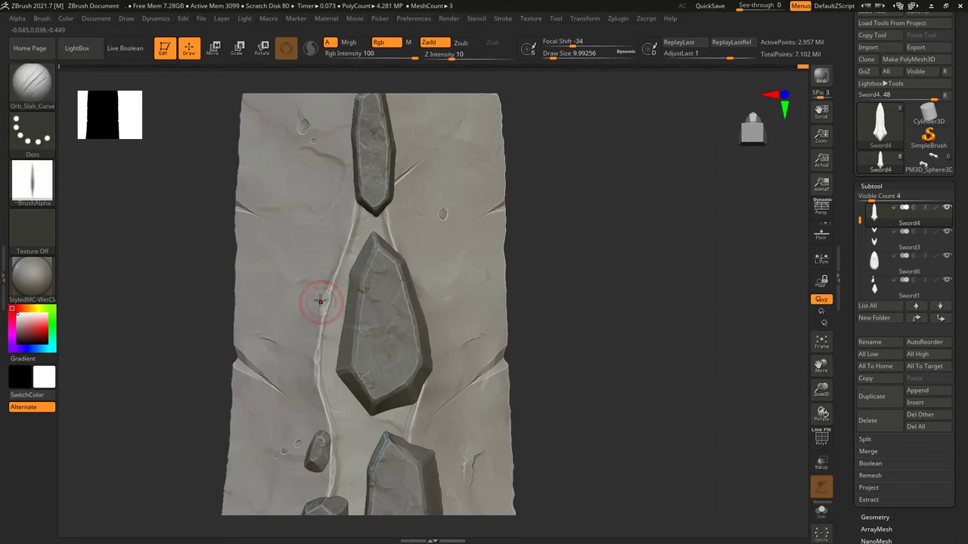
mouse_move(313, 272)
right_mouse_down()
mouse_move(448, 286)
mouse_move(490, 312)
mouse_move(479, 195)
right_mouse_up()
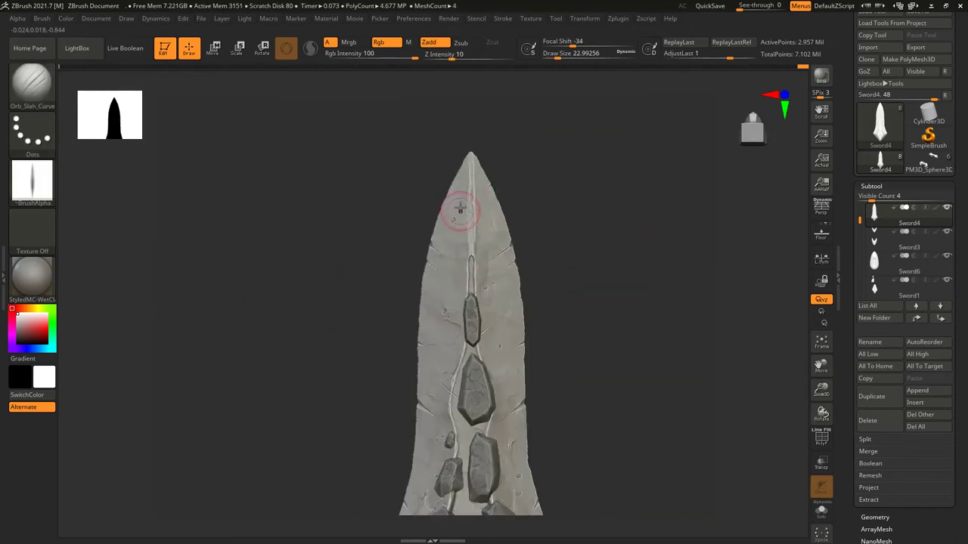
right_click_drag(452, 235, 465, 292)
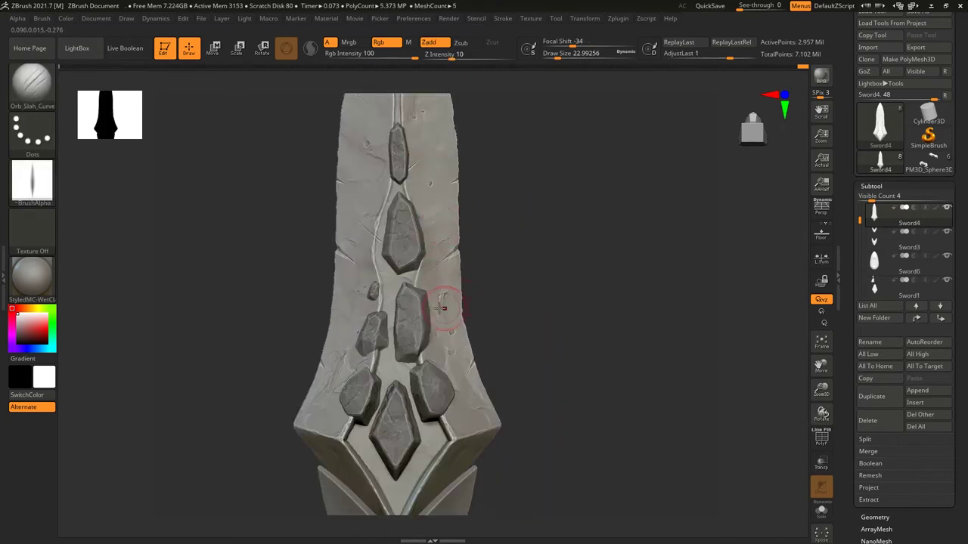
right_click_drag(473, 432, 473, 416, "alt")
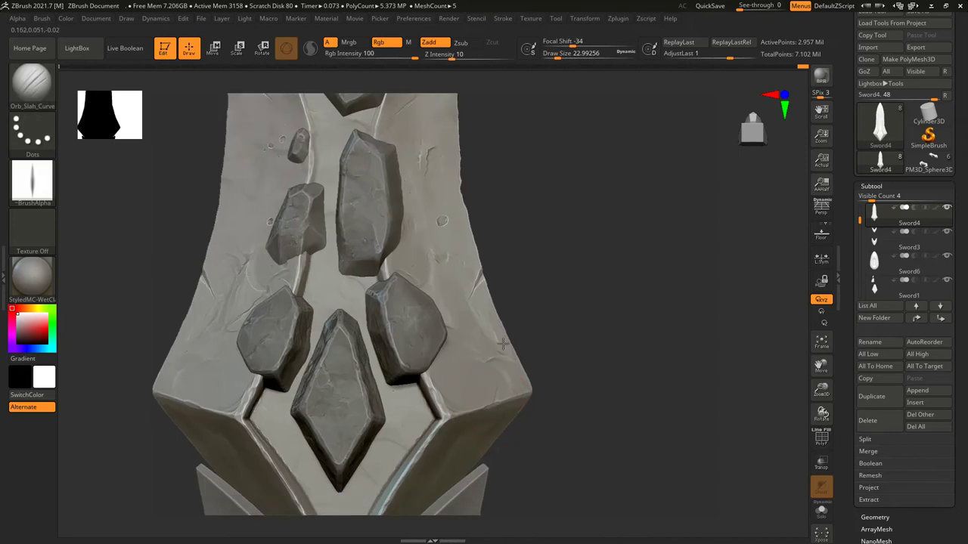
left_click(31, 82)
left_click(453, 303)
Step: Enable DynaMesh on the handle and remesh it at resolution 1920
mouse_move(486, 363)
right_mouse_down("alt")
mouse_move(443, 216)
mouse_move(432, 270)
right_mouse_up("alt")
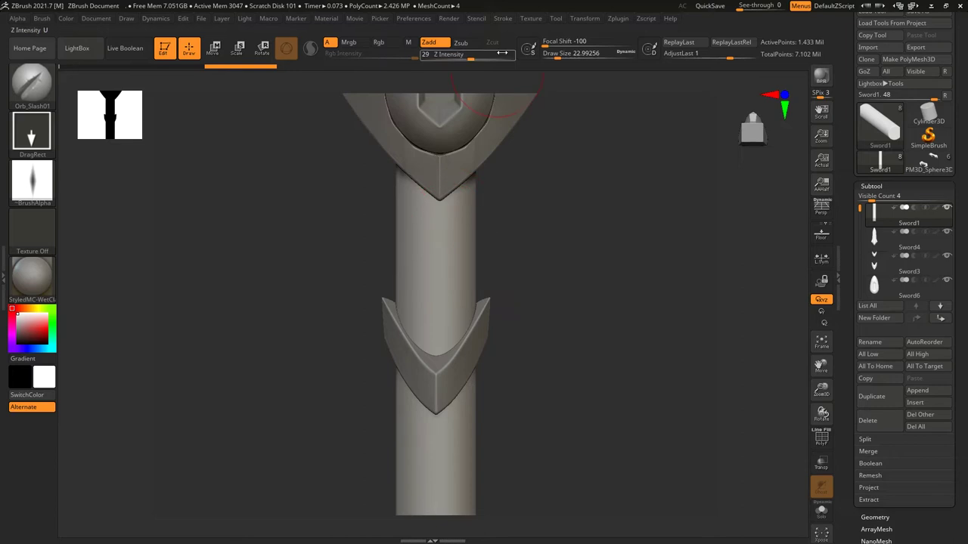
left_click(503, 18)
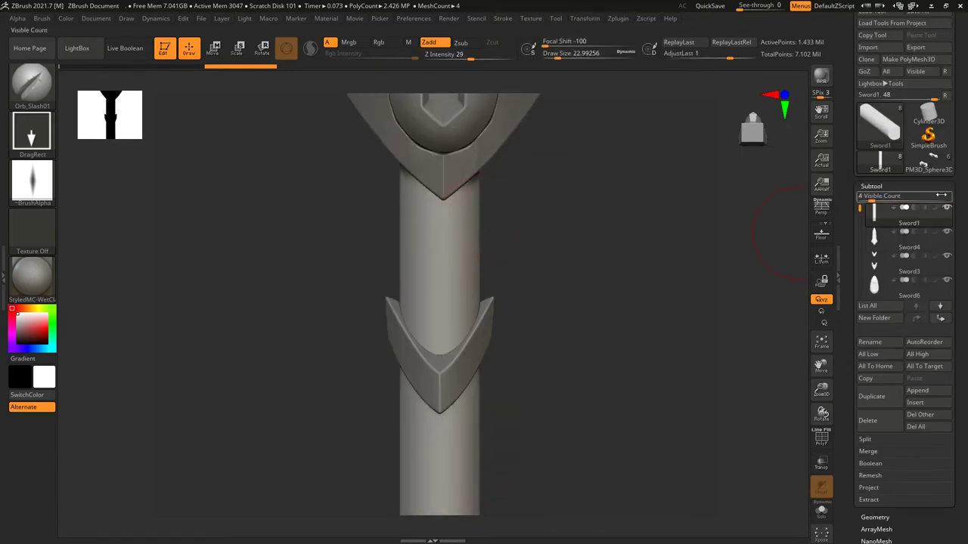
left_click(878, 394)
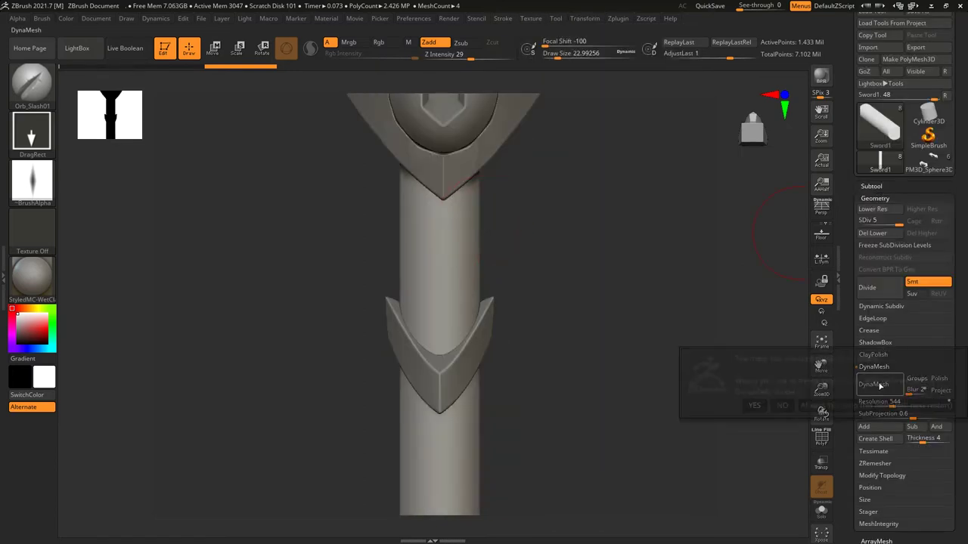
left_click(769, 406)
left_click_drag(899, 401, 864, 401)
left_click_drag(530, 226, 534, 233, "ctrl")
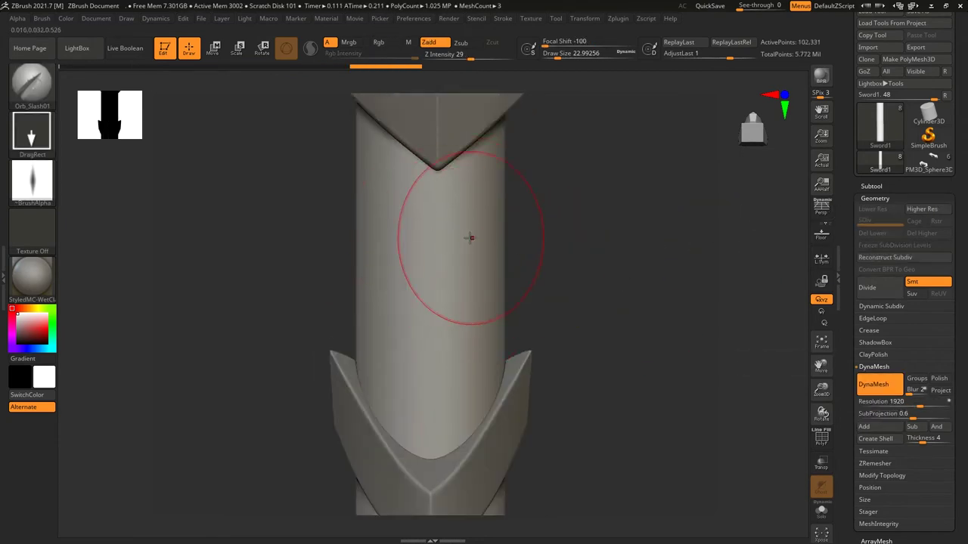
Step: Load Orb_Cracks2, subdivide the handle, and crease its lower V edge
key("b")
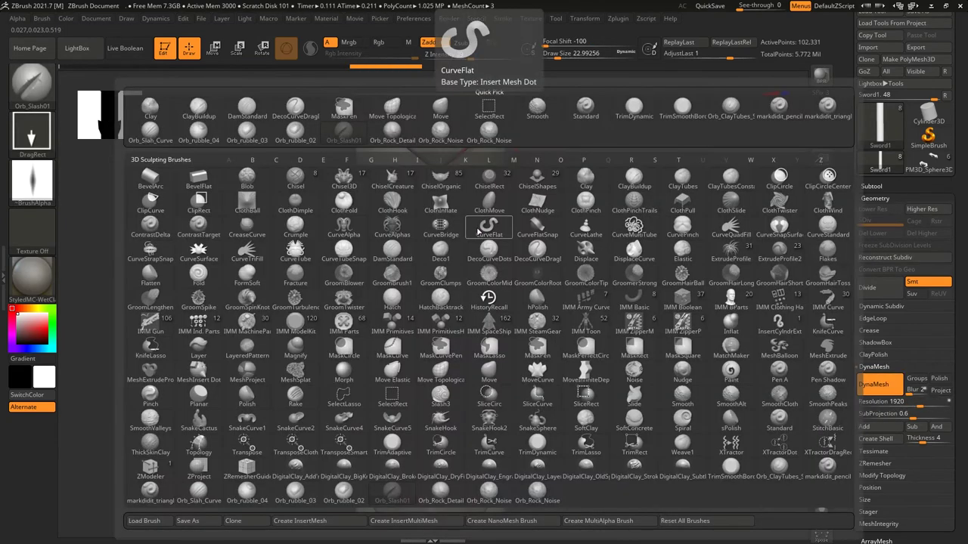
key("comma")
double_click(204, 122)
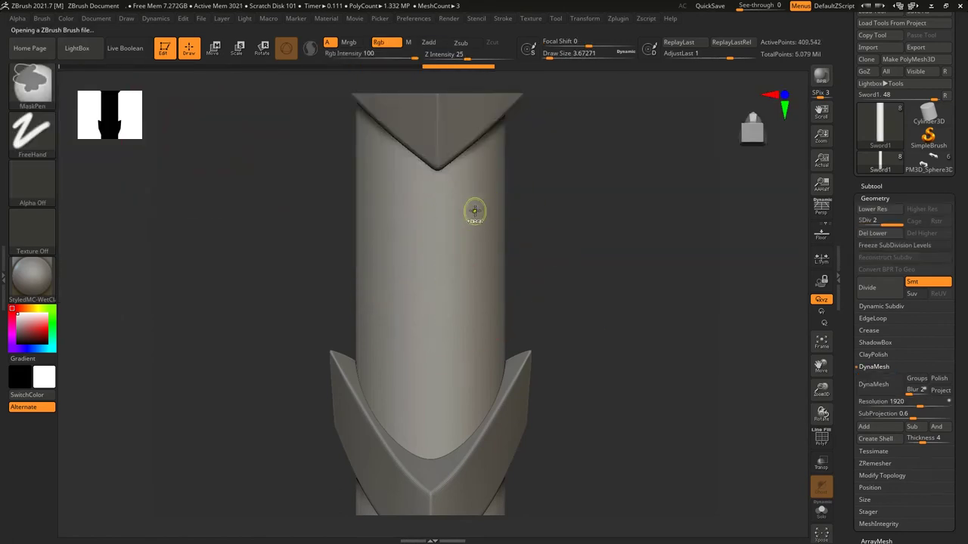
key("ctrl+d")
left_click_drag(404, 445, 437, 418)
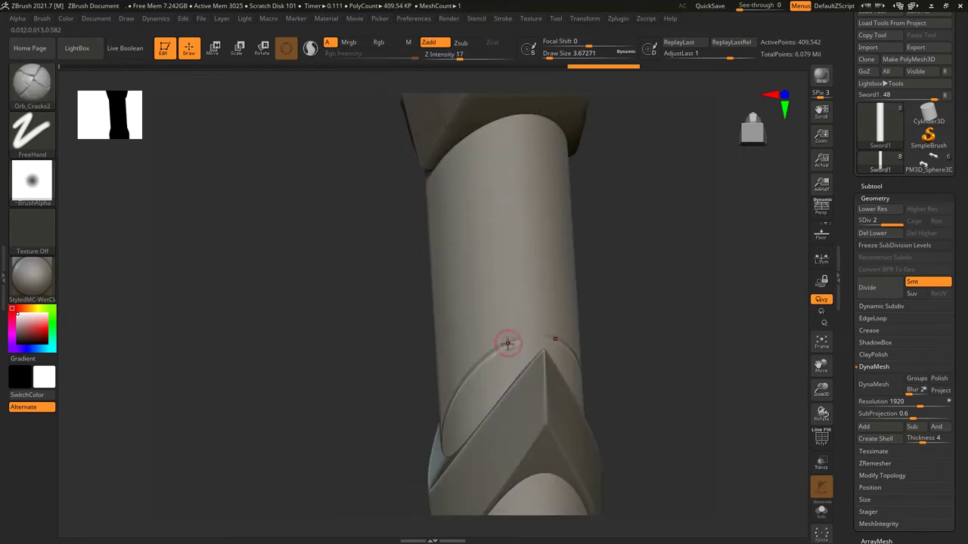
Step: Carve an arc-shaped Chisel stroke into the handle and return to a front view
key("b")
left_click(239, 163)
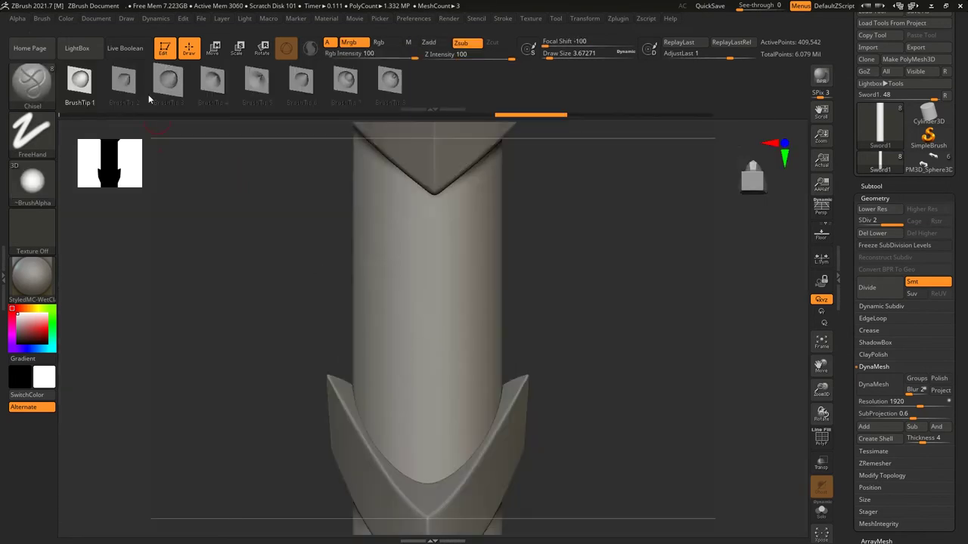
left_click_drag(396, 446, 459, 404)
mouse_move(508, 340)
left_mouse_down()
mouse_move(575, 350)
mouse_move(756, 317)
left_mouse_up()
left_click(875, 198)
mouse_move(605, 355)
left_mouse_down("shift")
mouse_move(447, 351)
mouse_move(460, 368)
mouse_move(389, 455)
left_mouse_up("shift")
Step: Cut a diagonal groove across the handle above the guard, redoing it once
left_click_drag(394, 364, 454, 333, "ctrl+shift")
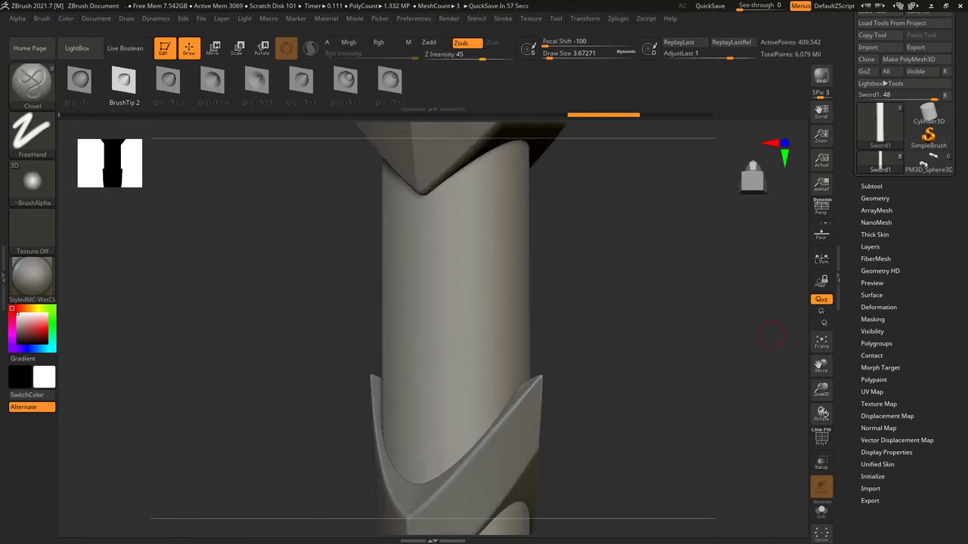
left_click_drag(415, 394, 317, 412)
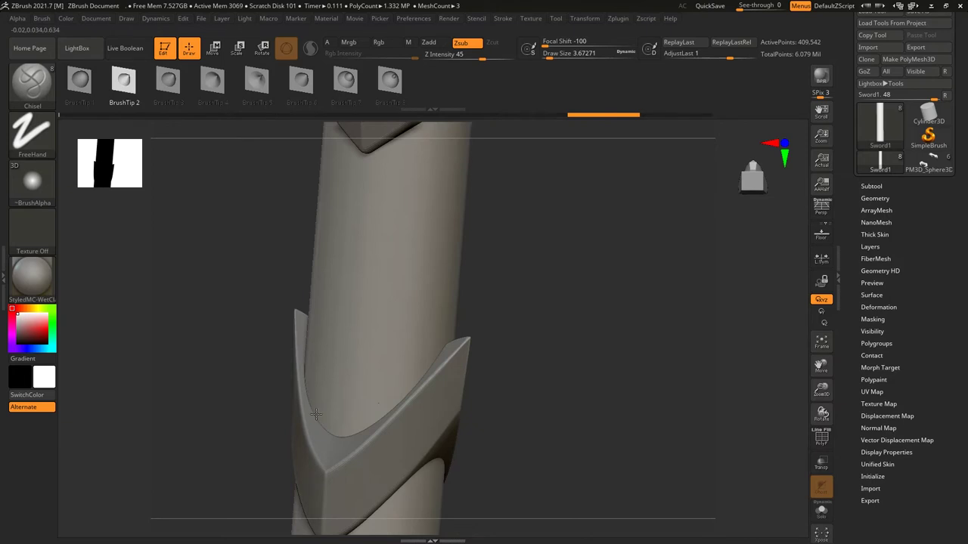
key("ctrl+z")
left_click_drag(495, 304, 496, 303, "ctrl+shift")
left_click_drag(496, 303, 373, 331)
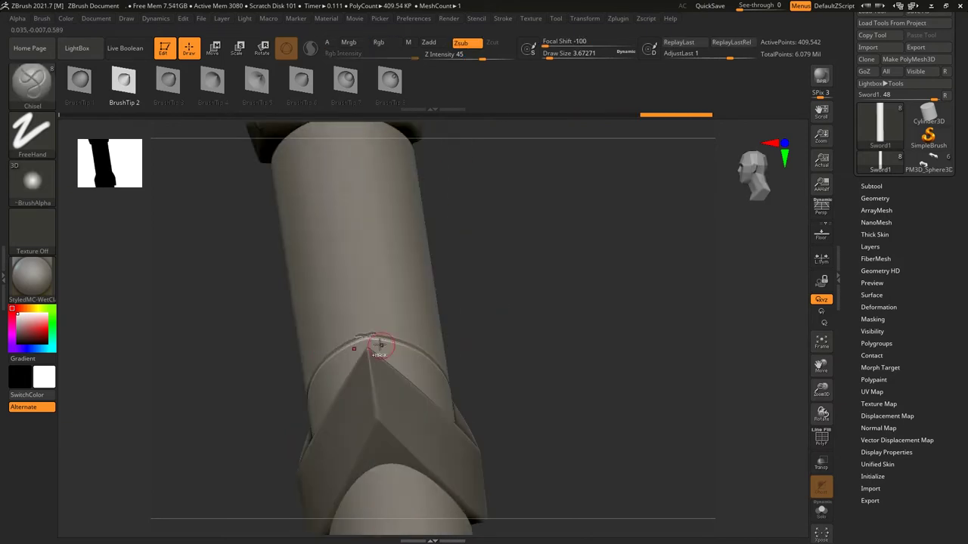
Step: Try the lasso mask brush and dismiss the masking-brush notice
key("b")
key("m")
key("l")
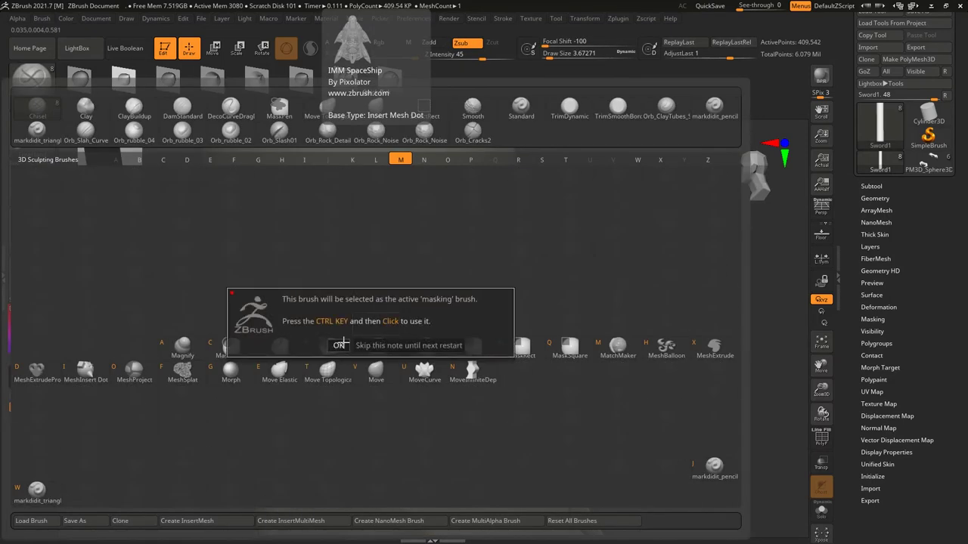
left_click(331, 365)
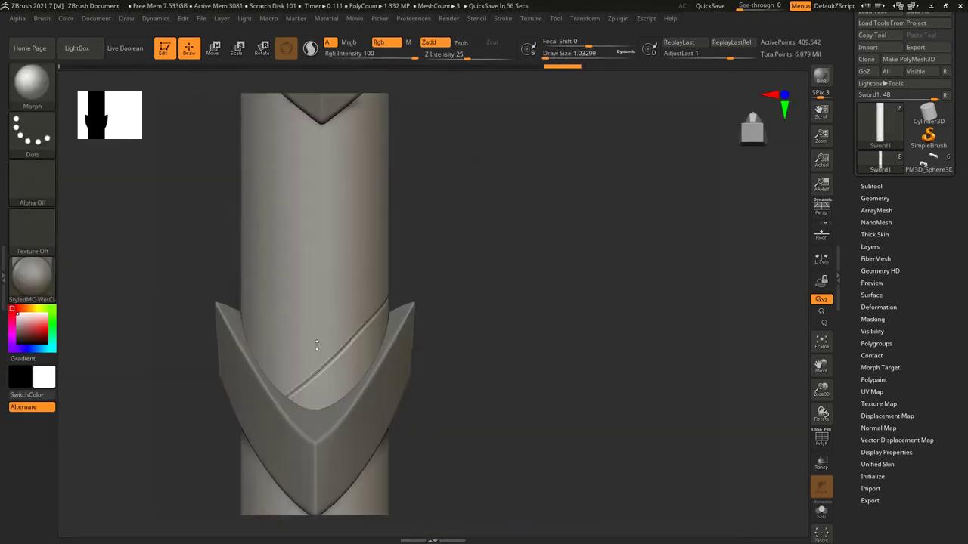
Step: Draw a diagonal Orb_Cracks2 crease across the handle at Z Intensity 34
key("b")
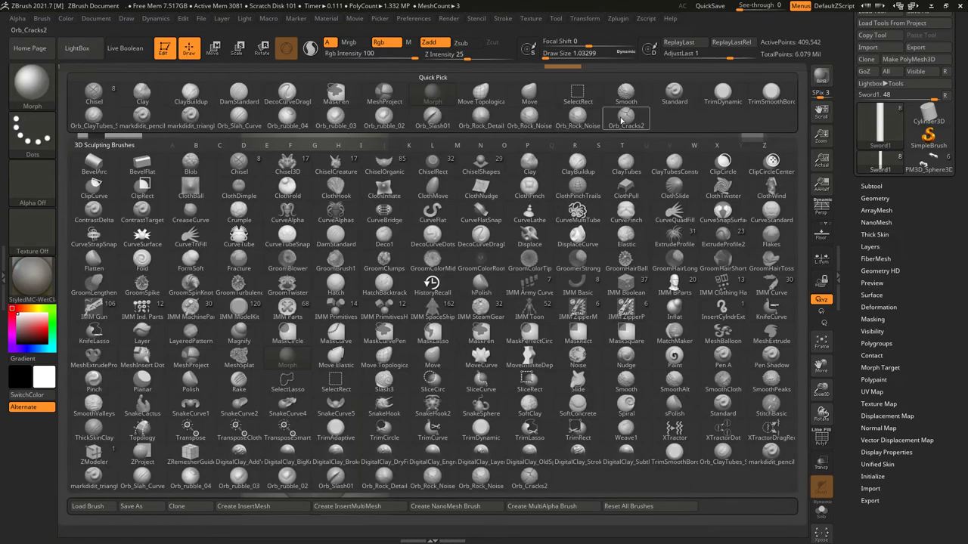
left_click(305, 365)
right_click_drag(304, 365, 463, 372, "alt")
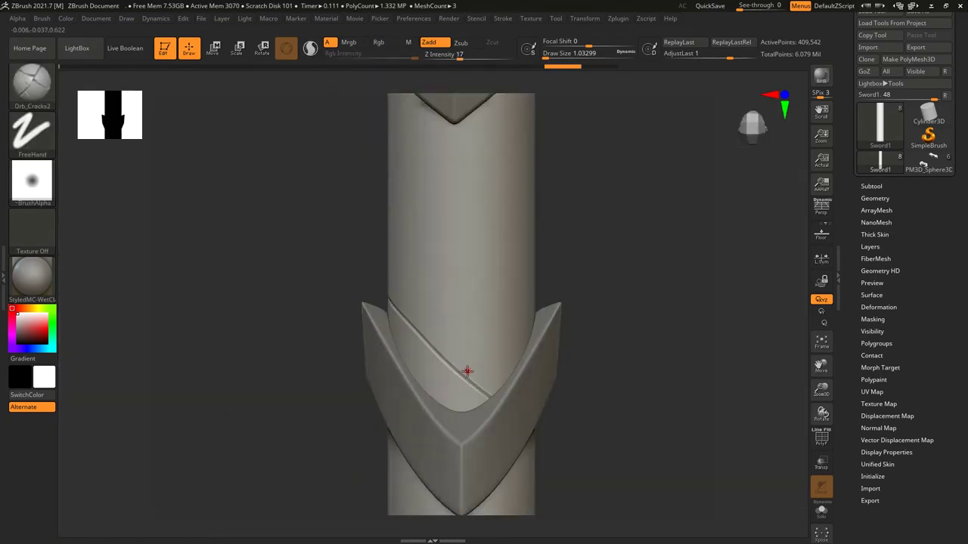
left_click_drag(464, 367, 473, 363)
right_click_drag(473, 363, 468, 370)
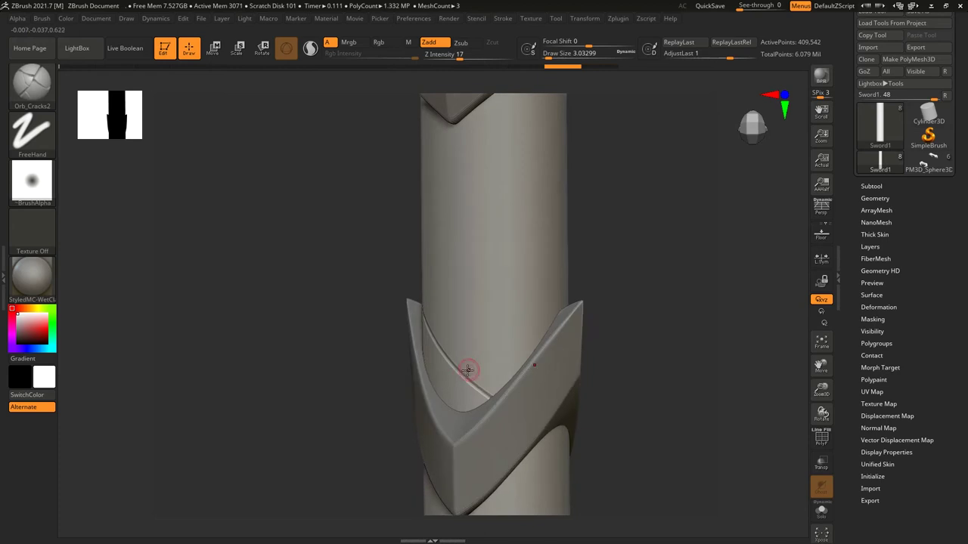
left_click_drag(474, 365, 472, 373)
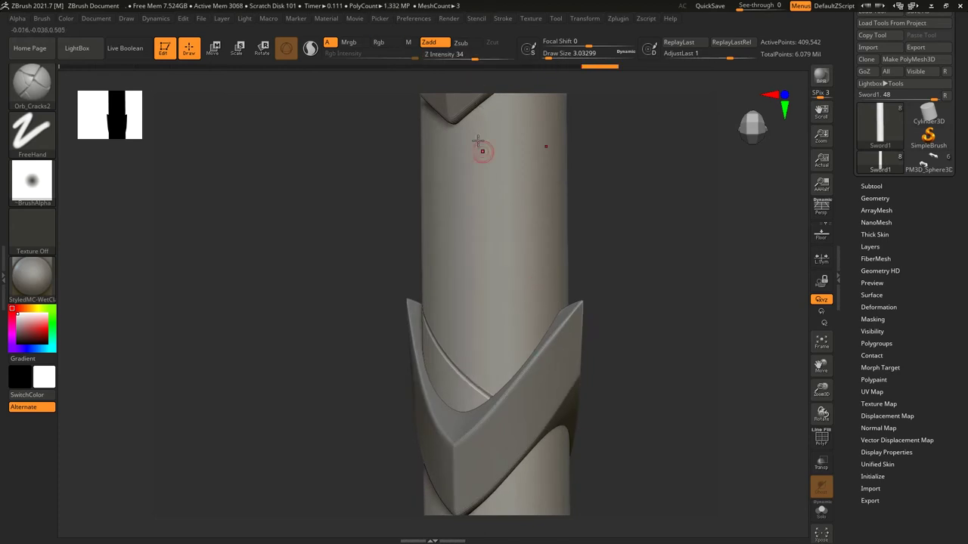
Step: Carve crossing diagonal grooves on the handle with the Chisel brush
key("b")
left_click(183, 169)
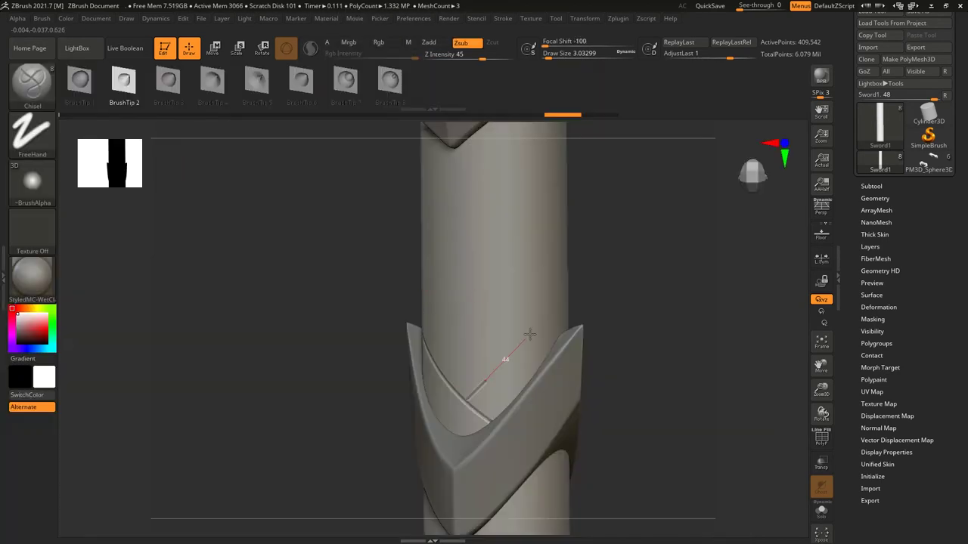
key("ctrl+z")
left_click_drag(598, 275, 597, 277)
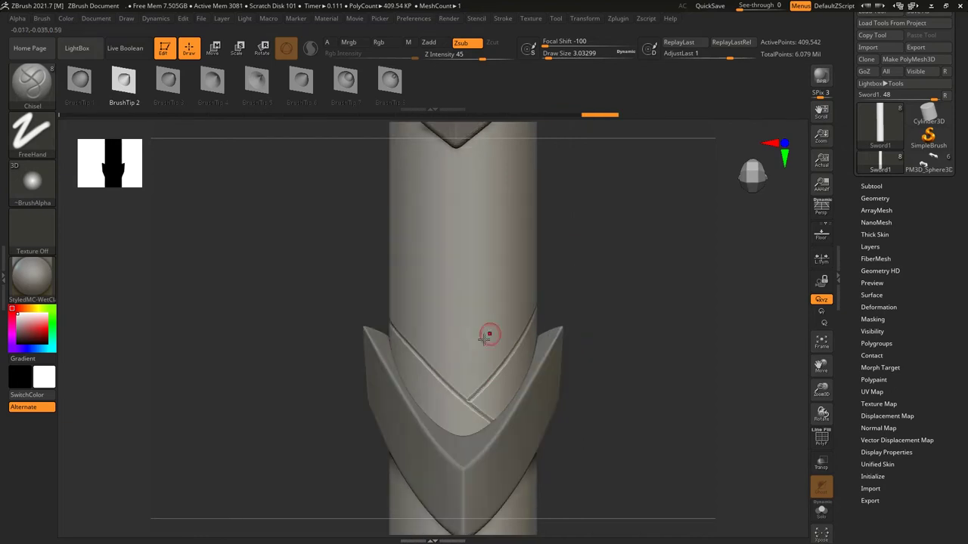
right_click_drag(489, 335, 497, 394)
right_click_drag(497, 317, 444, 339)
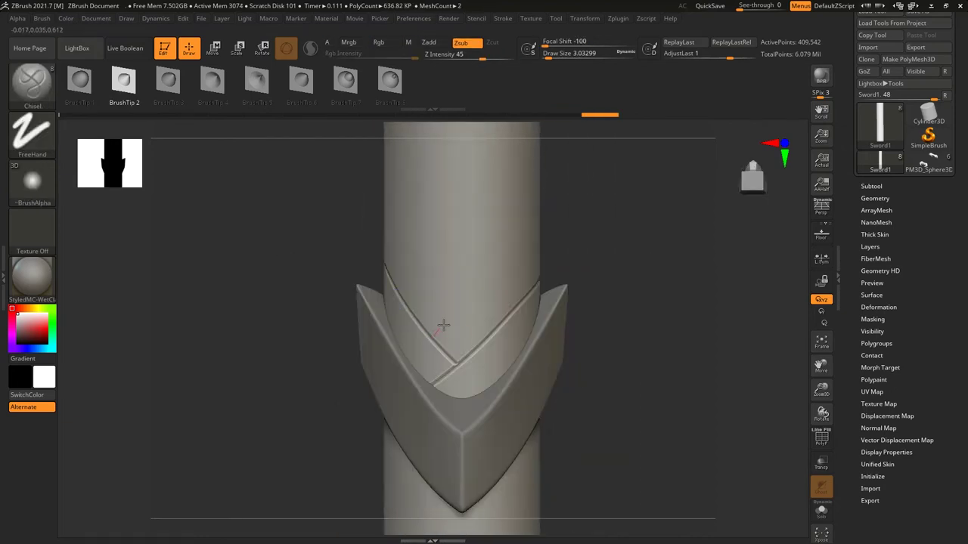
Step: Refine the groove lines by undoing and redoing the latest strokes
key("ctrl+z")
key("ctrl+shift+z")
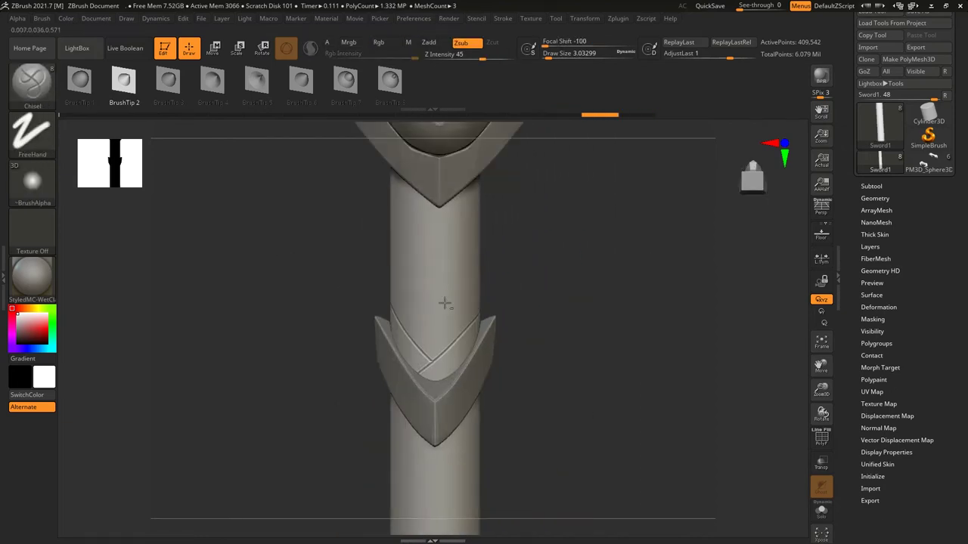
key("ctrl+shift+z")
key("ctrl+shift+z")
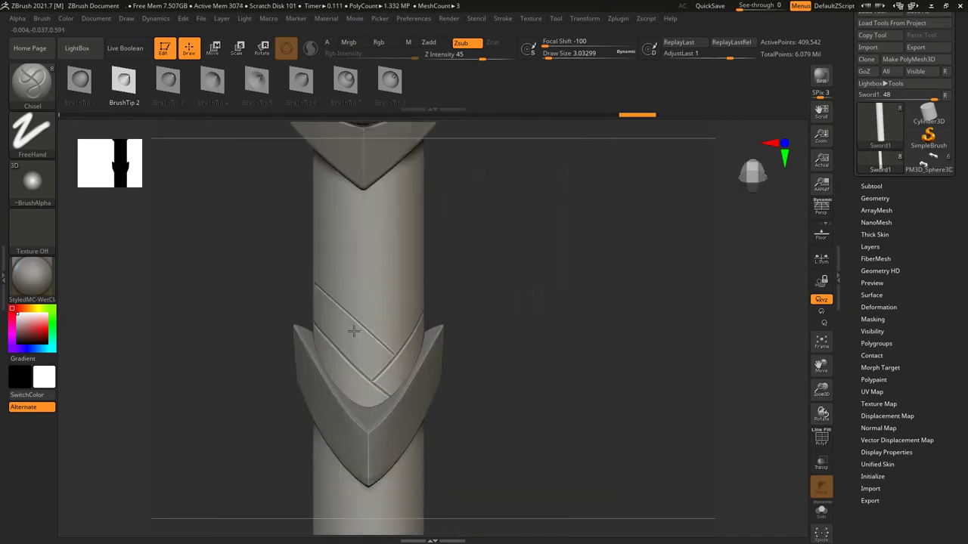
key("ctrl+z")
key("space")
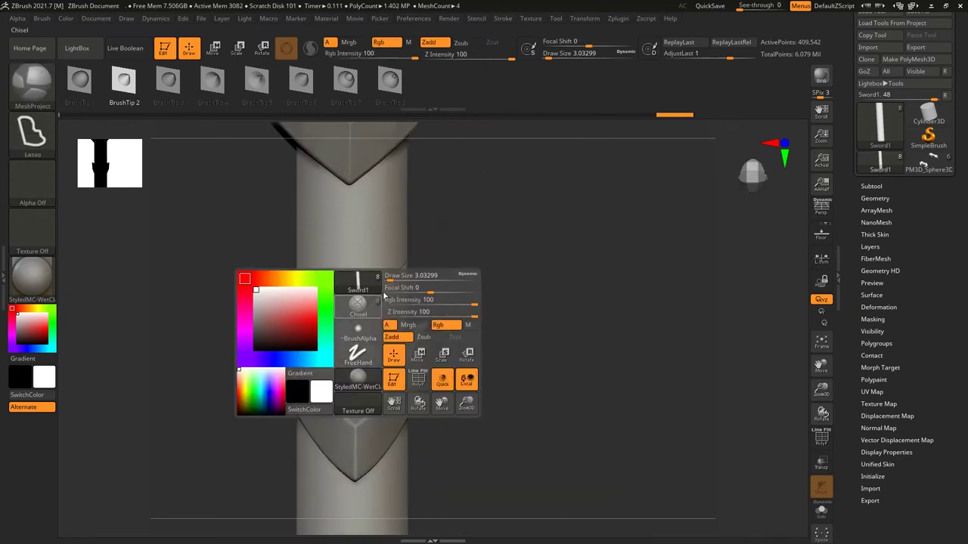
Step: Step through the undo/redo history comparing the spiral and chevron groove versions of the handle
key("ctrl+shift+z")
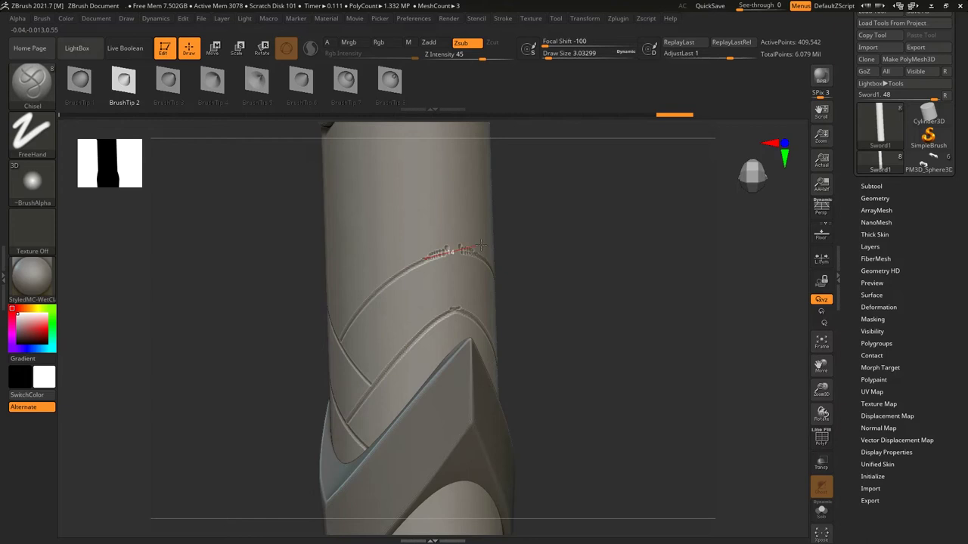
key("ctrl+shift+z")
key("ctrl+shift+z")
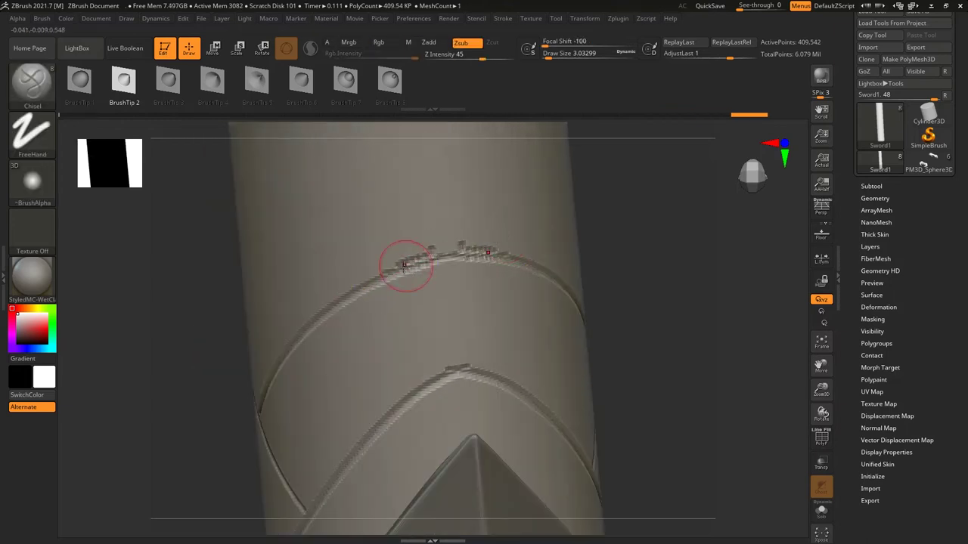
key("ctrl+z")
key("ctrl+z")
key("ctrl+z")
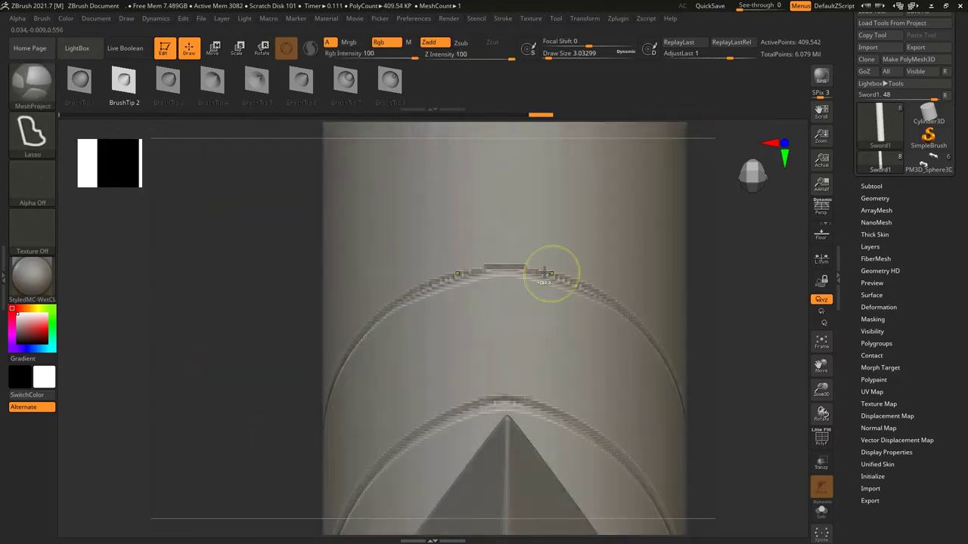
key("ctrl+shift+z")
key("ctrl+shift+z")
key("ctrl+shift+z")
key("ctrl+shift+z")
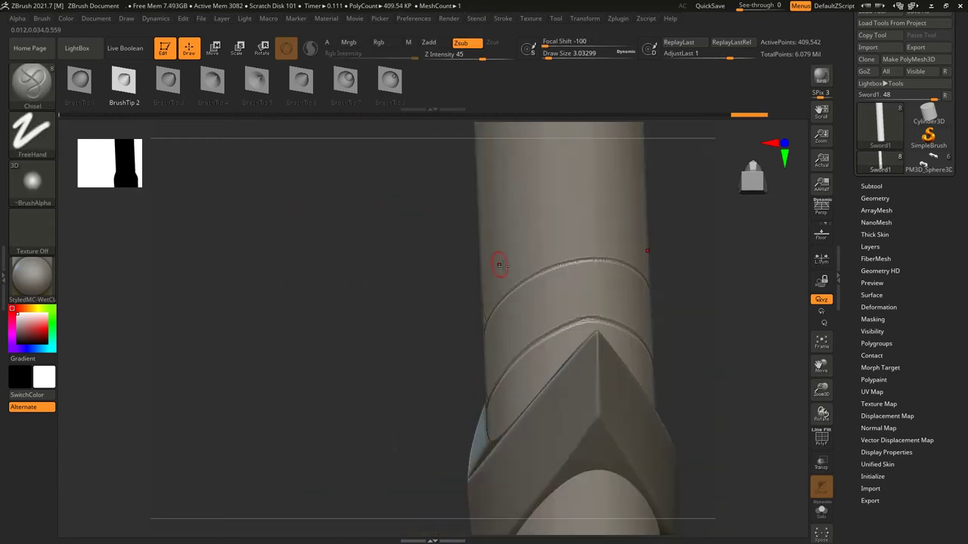
key("ctrl+shift+z")
key("ctrl+shift+z")
key("ctrl+shift+z")
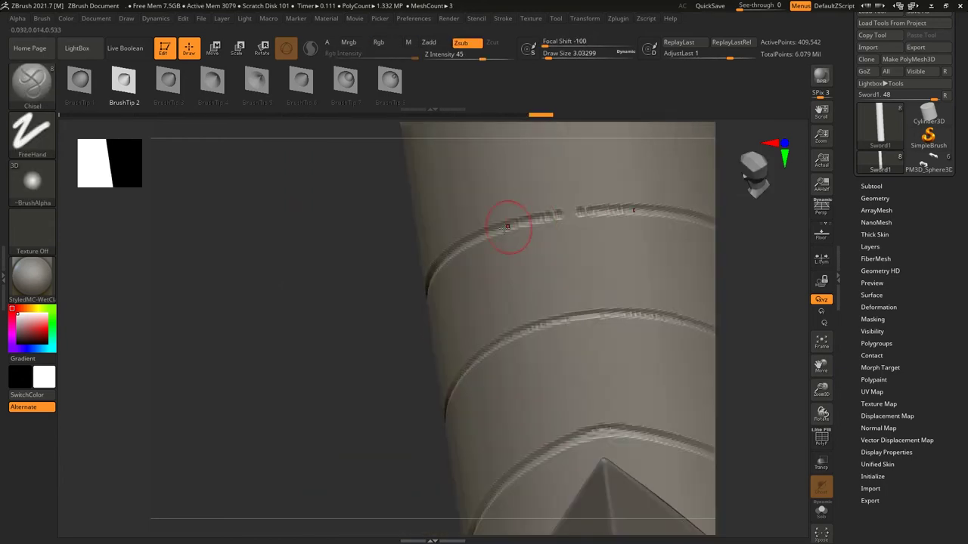
key("ctrl+shift+z")
key("ctrl+shift+z")
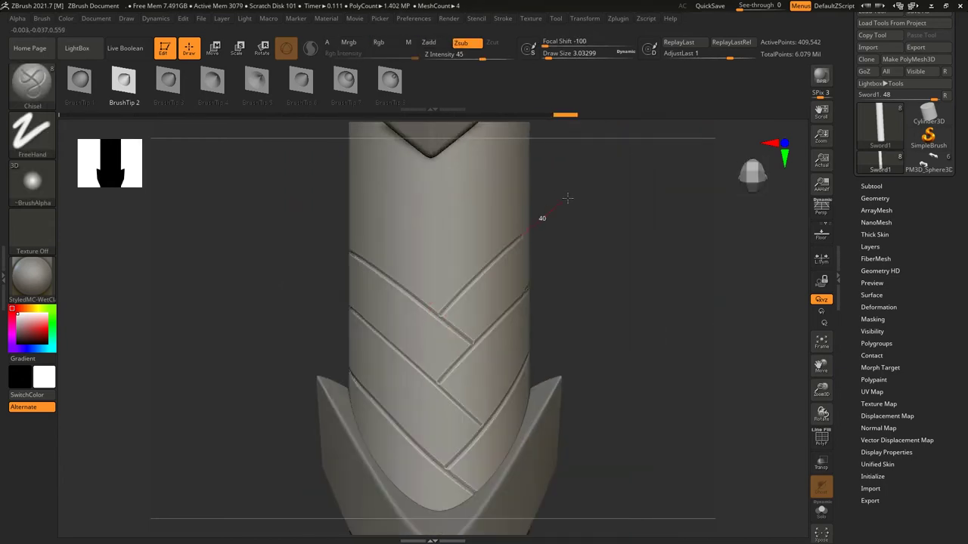
key("ctrl+shift+z")
key("ctrl+shift+z")
key("ctrl+shift+z")
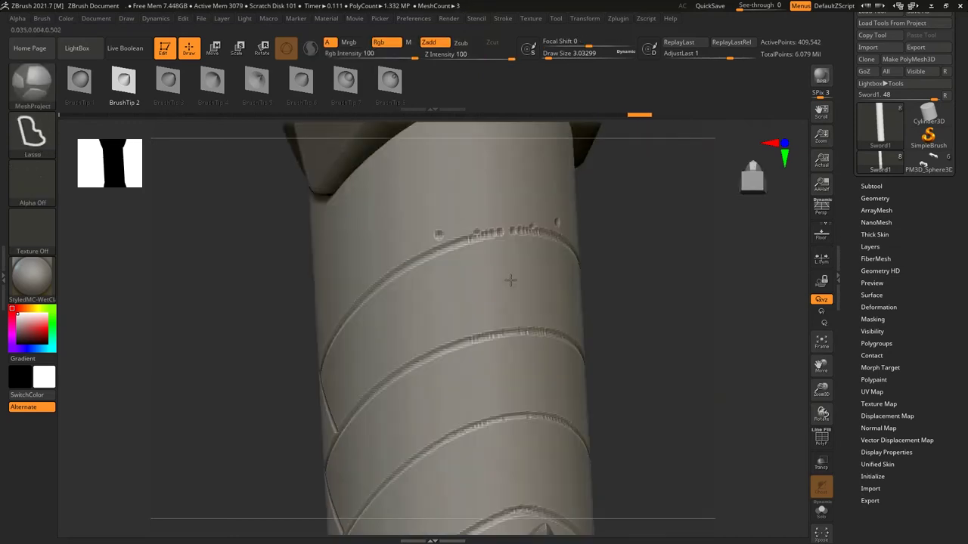
key("ctrl+shift+z")
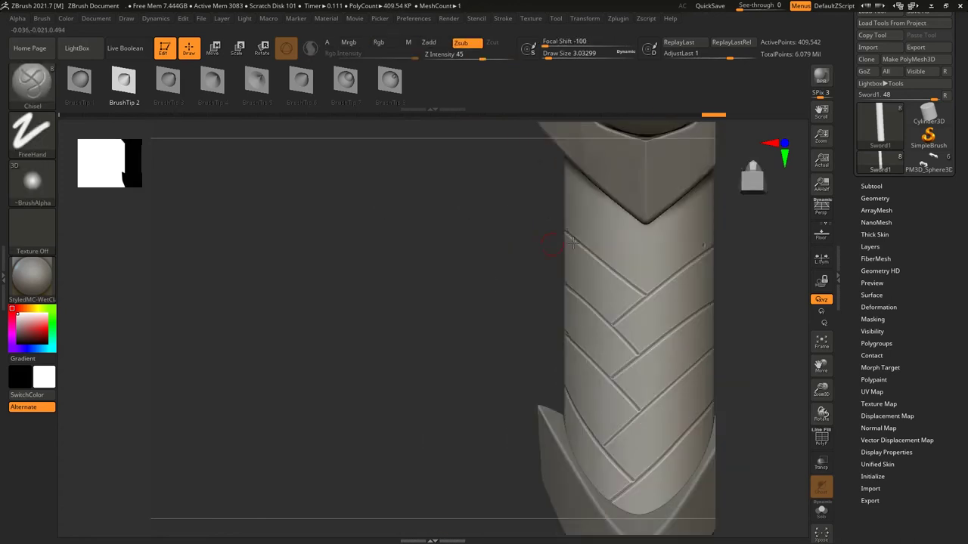
key("ctrl+shift+z")
key("ctrl+shift+z")
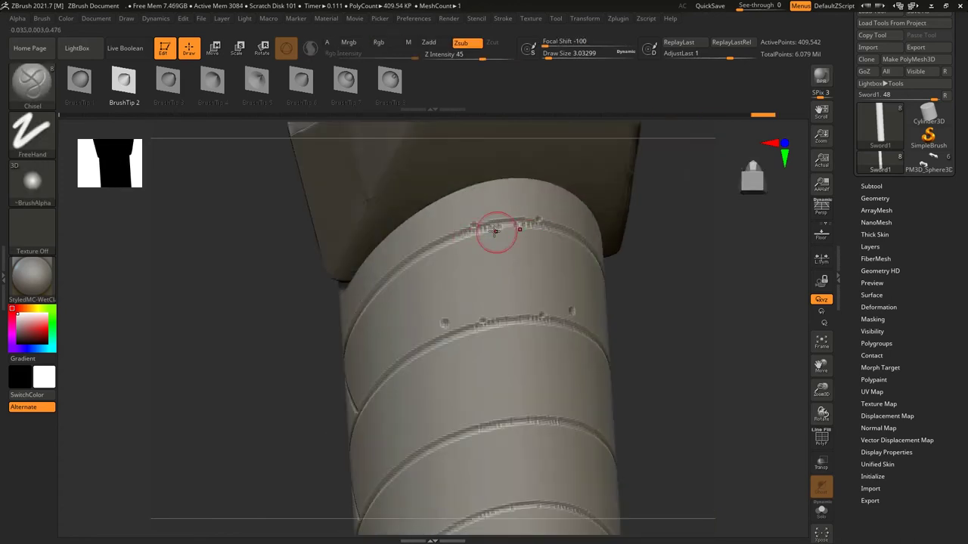
key("ctrl+shift+z")
key("ctrl+shift+z")
key("ctrl+shift+z")
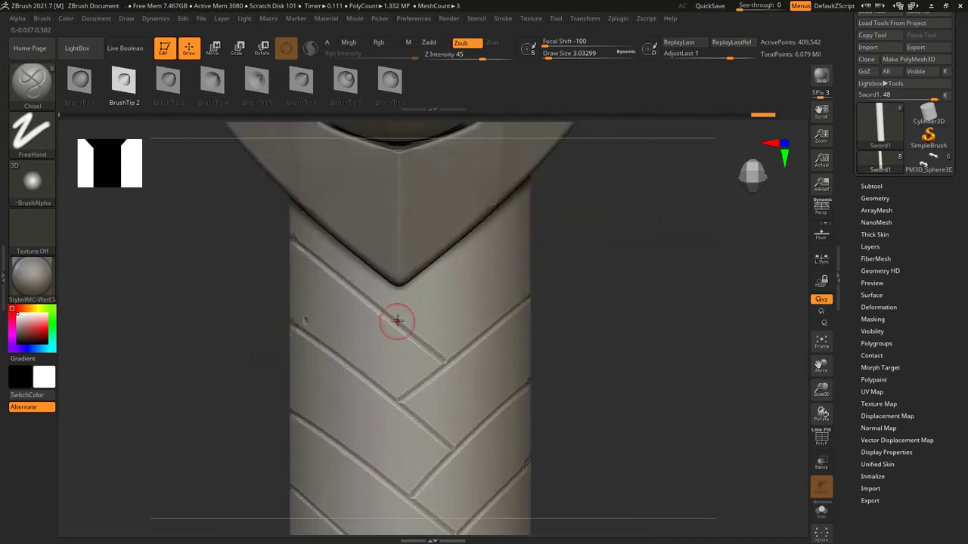
key("ctrl+shift+z")
Step: Try the Morph brush, redo to the spiral bands, dismiss the morph-target warning, return to Chisel
key("b")
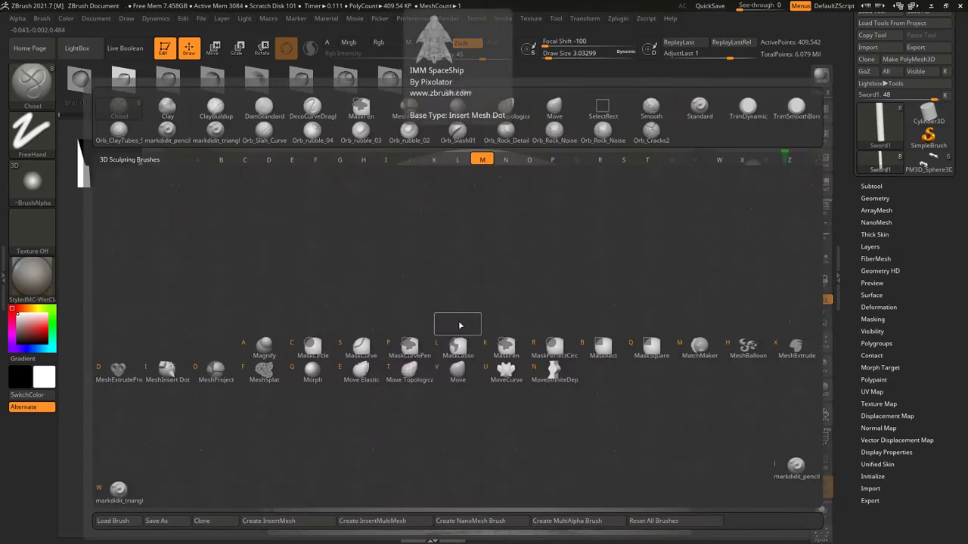
left_click(443, 319)
key("ctrl+shift+z")
key("ctrl+shift+z")
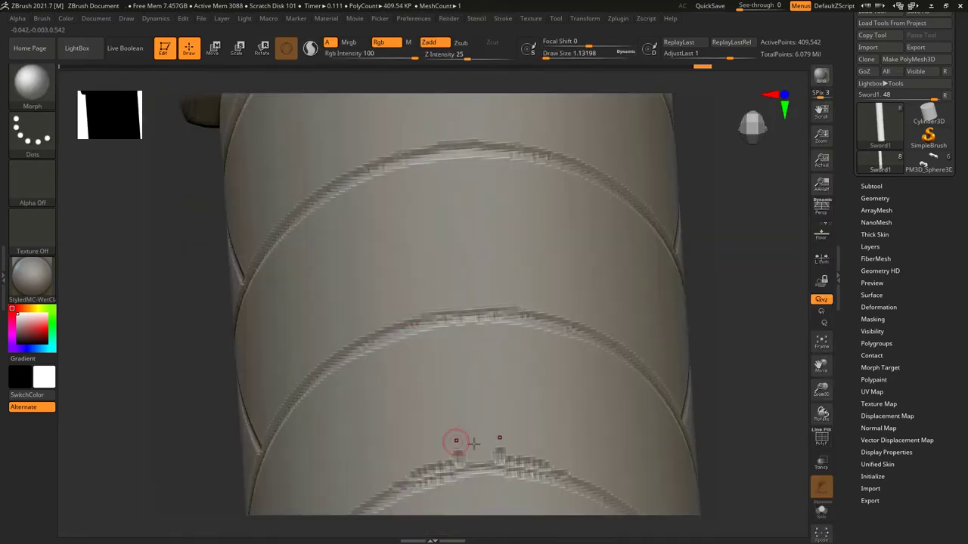
key("ctrl+shift+z")
key("ctrl+shift+z")
key("ctrl+shift+z")
key("ctrl+shift+z")
key("ctrl+shift+z")
key("ctrl+shift+z")
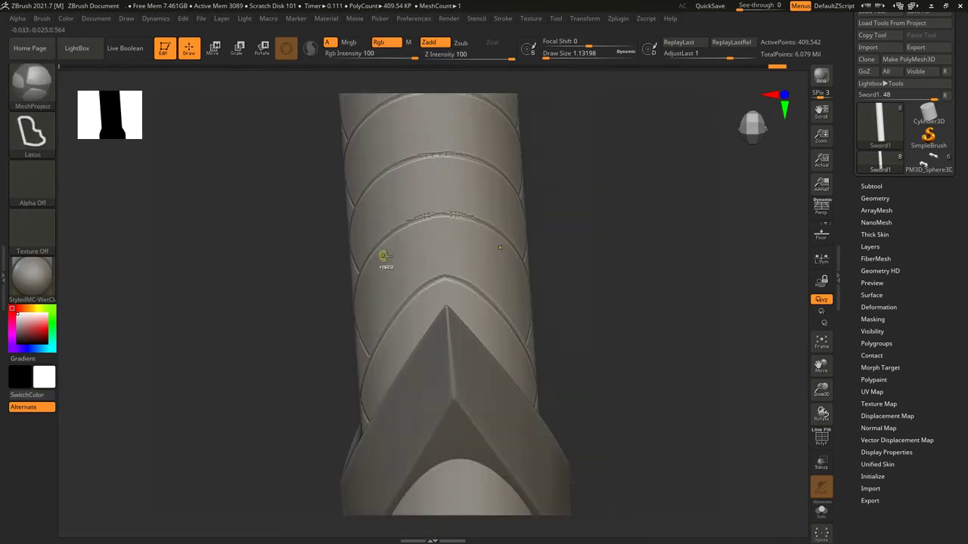
key("ctrl+shift+z")
key("ctrl+shift+z")
key("ctrl+shift+z")
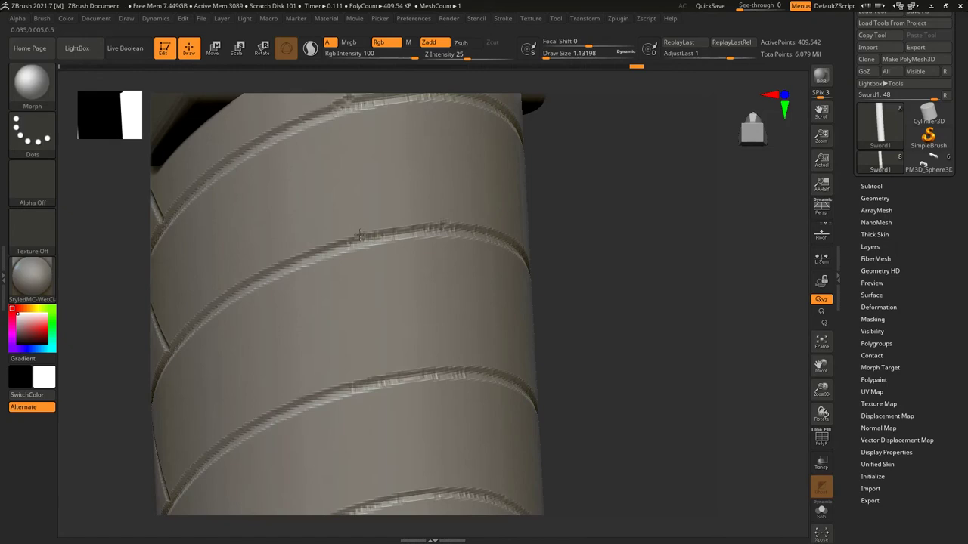
key("ctrl+shift+z")
key("ctrl+shift+z")
key("ctrl+shift+z")
key("ctrl+shift+z")
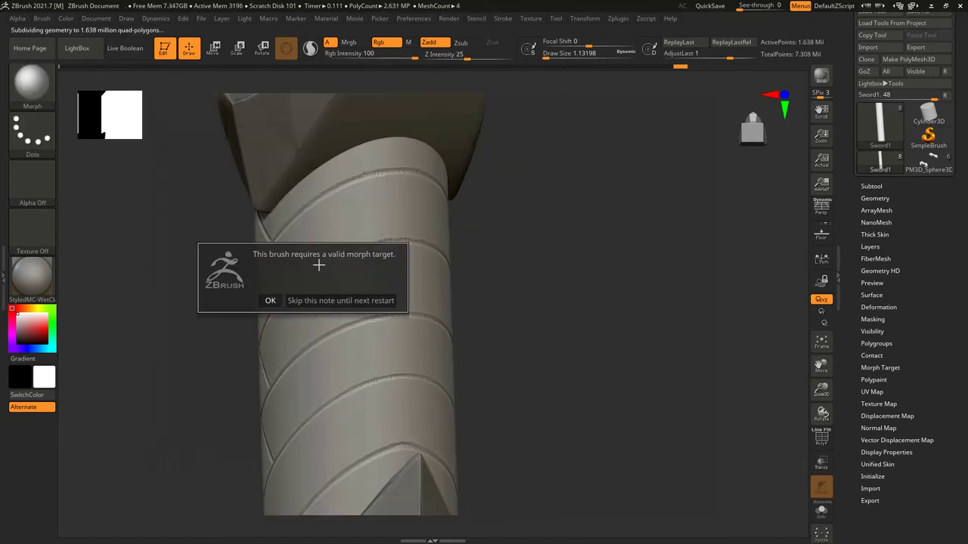
left_click(320, 302)
key("ctrl+shift+z")
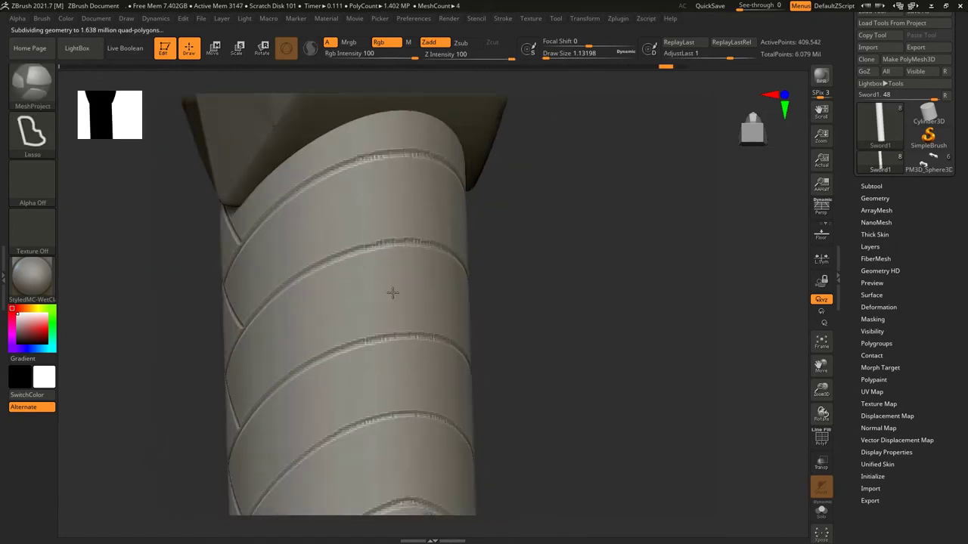
key("b")
key("ctrl+shift+z")
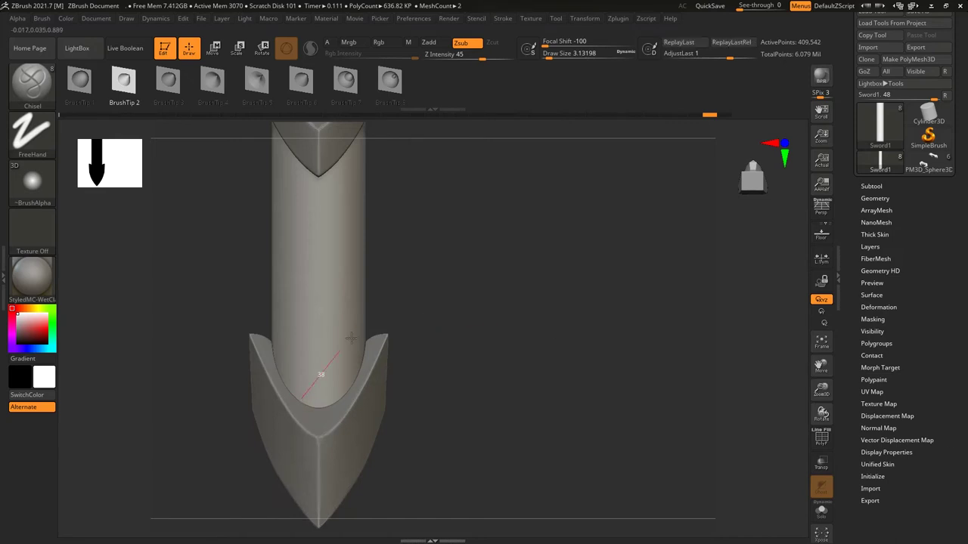
Step: Select the Chisel brush and cut the first angled grooves across the handle from several views
right_click_drag(352, 340, 340, 344)
mouse_move(386, 313)
right_mouse_down()
mouse_move(309, 353)
mouse_move(410, 381)
mouse_move(341, 376)
right_mouse_up()
key("b")
key("c")
key("h")
left_click_drag(359, 369, 400, 305, "alt")
right_click_drag(352, 349, 405, 368, "alt")
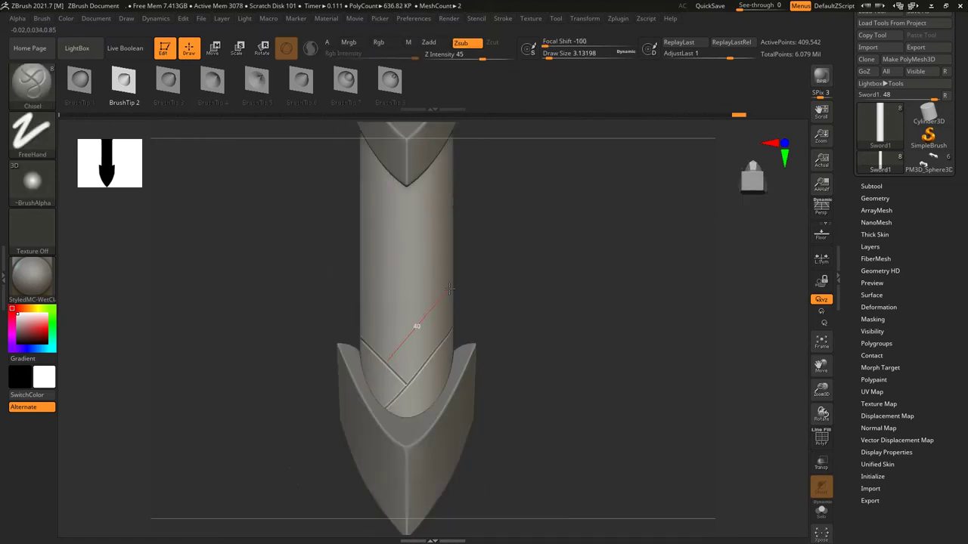
left_click_drag(462, 290, 460, 292)
right_click_drag(460, 291, 372, 346)
left_click_drag(431, 290, 432, 293)
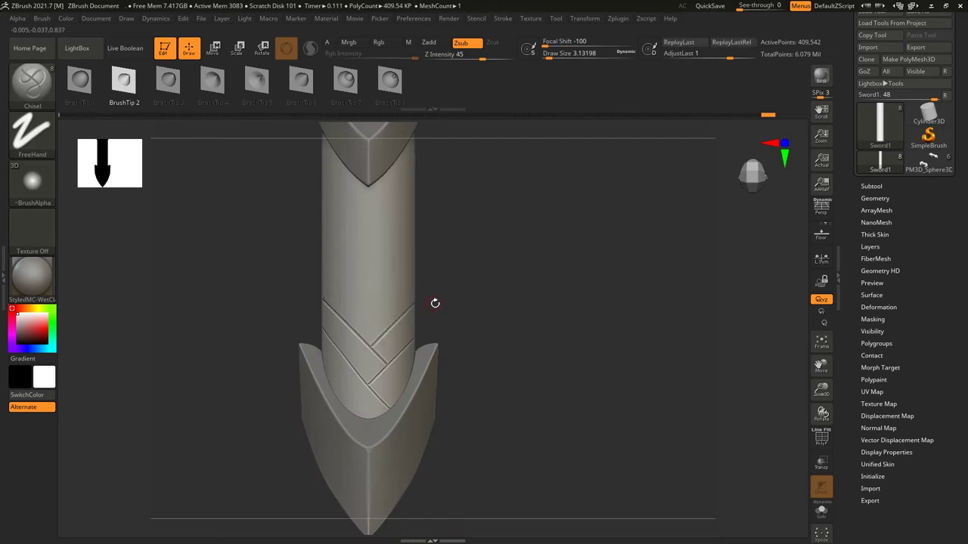
right_click_drag(434, 302, 356, 327)
left_click_drag(425, 254, 423, 278)
mouse_move(423, 278)
right_mouse_down()
mouse_move(323, 313)
mouse_move(323, 286)
right_mouse_up()
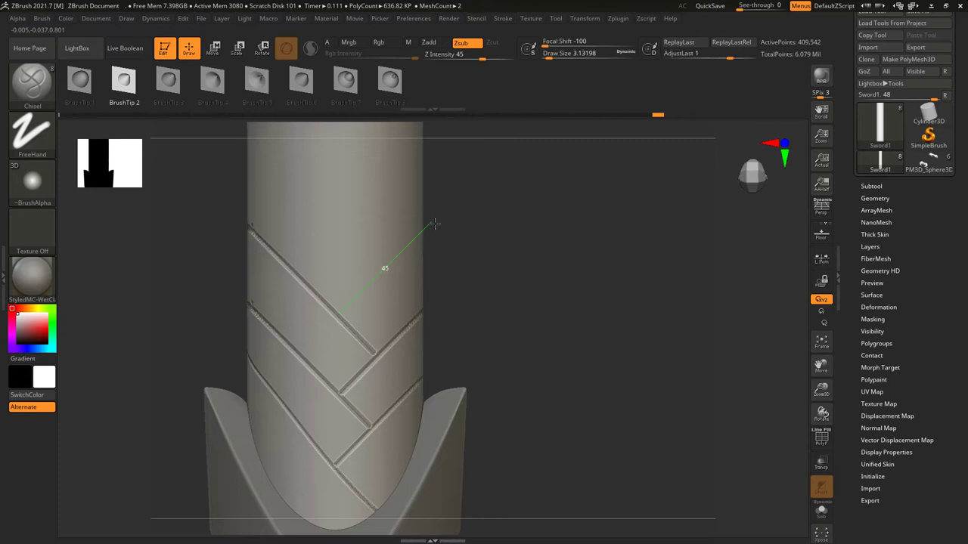
Step: Chisel matching grooves up to just below the guard so they meet in a chevron
left_click_drag(428, 237, 428, 236)
mouse_move(406, 231)
right_mouse_down()
mouse_move(466, 267)
mouse_move(365, 345)
right_mouse_up()
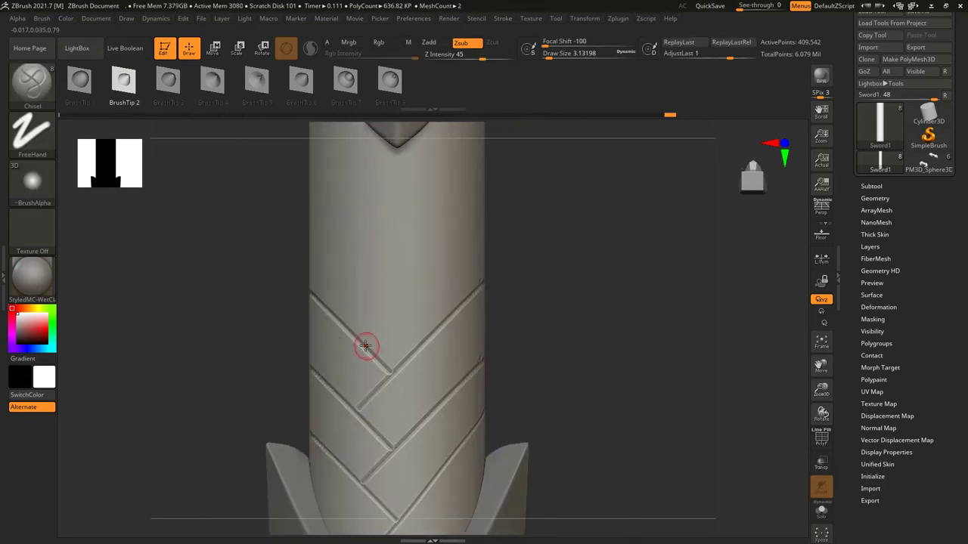
left_click_drag(495, 210, 361, 334)
left_click_drag(452, 239, 451, 238)
right_click_drag(452, 239, 365, 328)
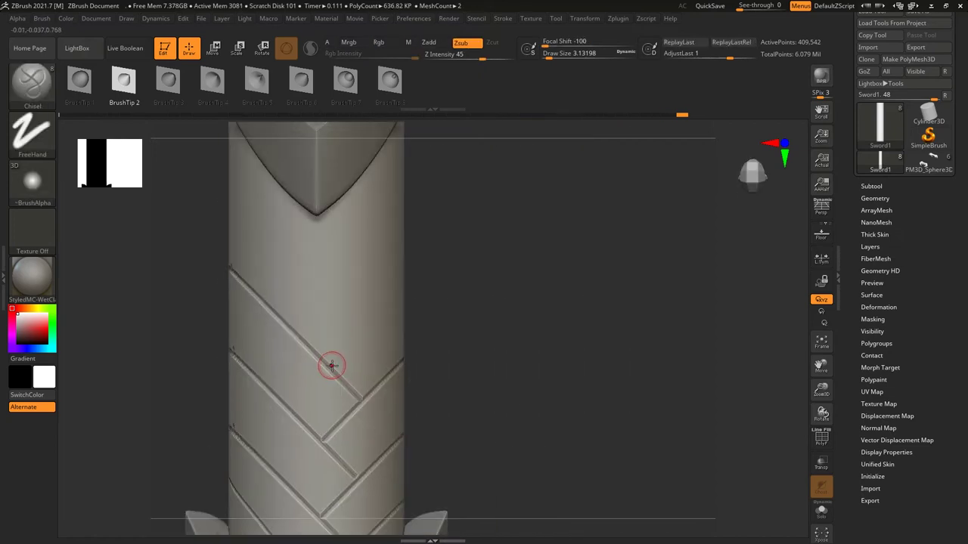
mouse_move(376, 272)
right_mouse_down()
mouse_move(443, 292)
mouse_move(360, 345)
right_mouse_up()
left_click_drag(495, 206, 494, 206)
mouse_move(494, 205)
right_mouse_down("alt")
mouse_move(425, 249)
mouse_move(299, 277)
right_mouse_up("alt")
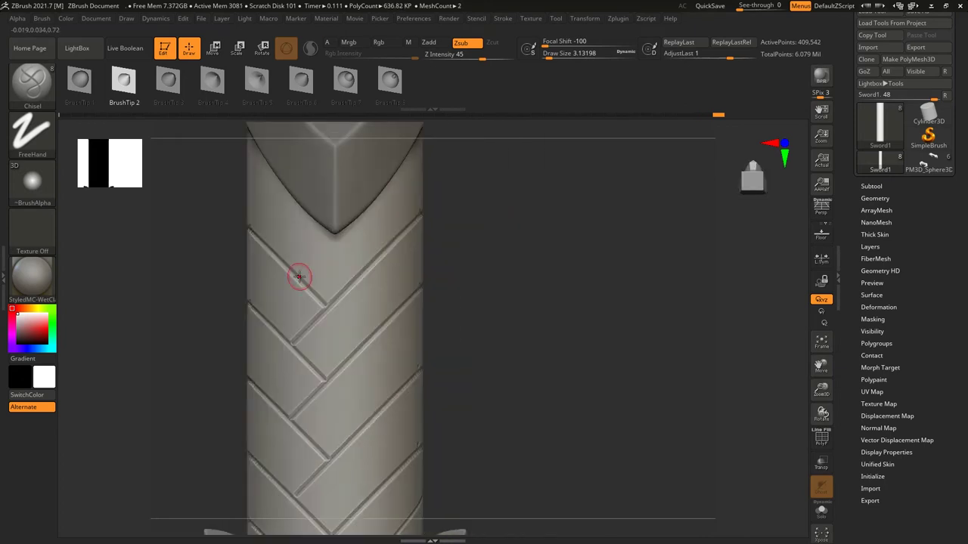
right_click_drag(429, 131, 340, 349)
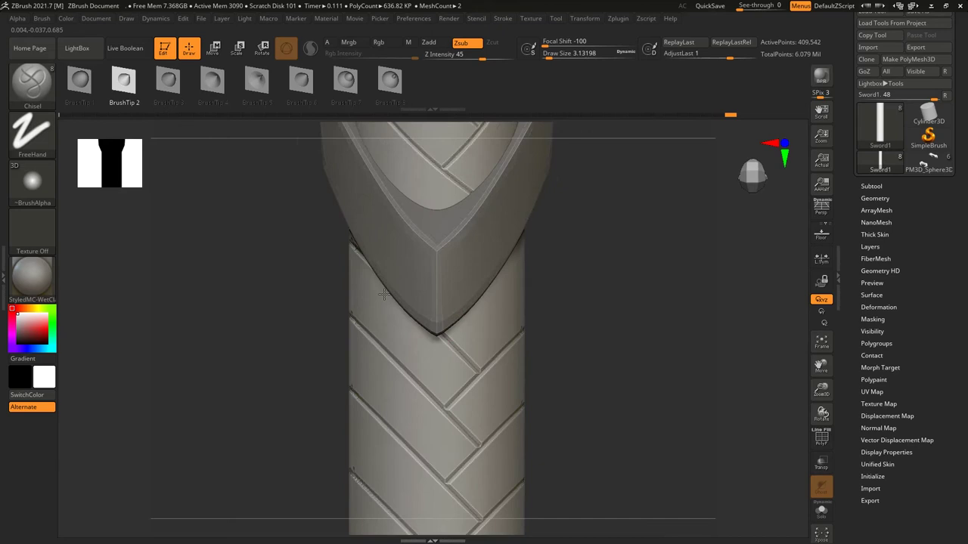
left_click_drag(416, 267, 416, 268)
key("plus")
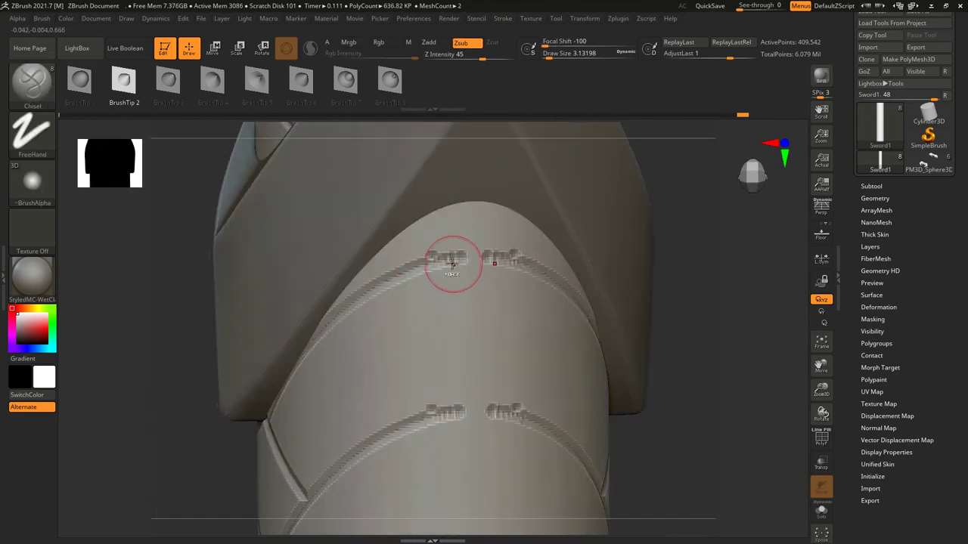
key("plus")
key("plus")
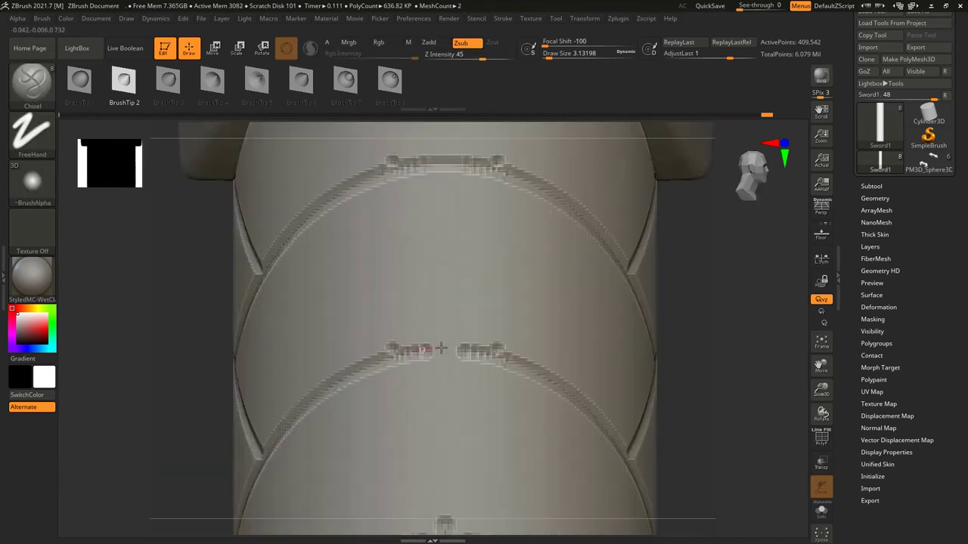
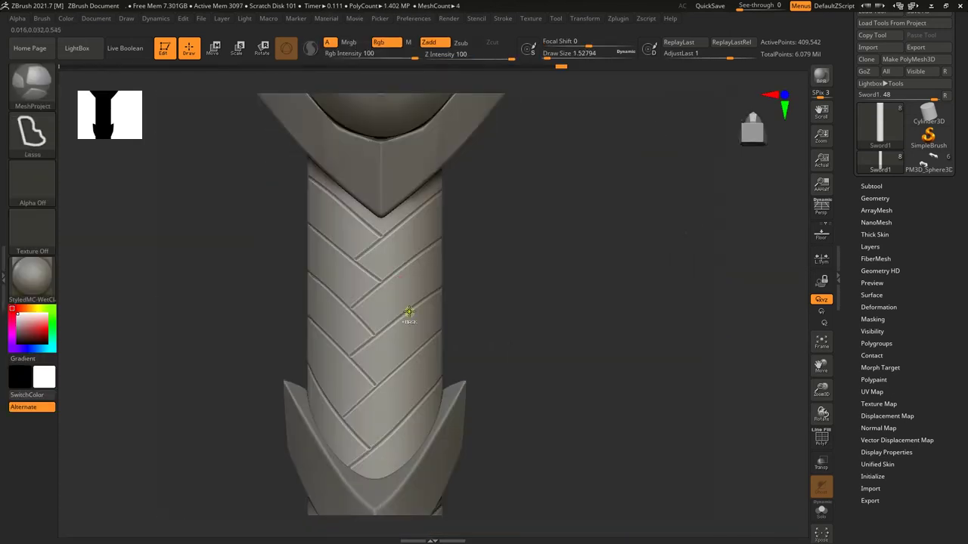
Step: Choose the Spiral brush from the brush palette
key("b")
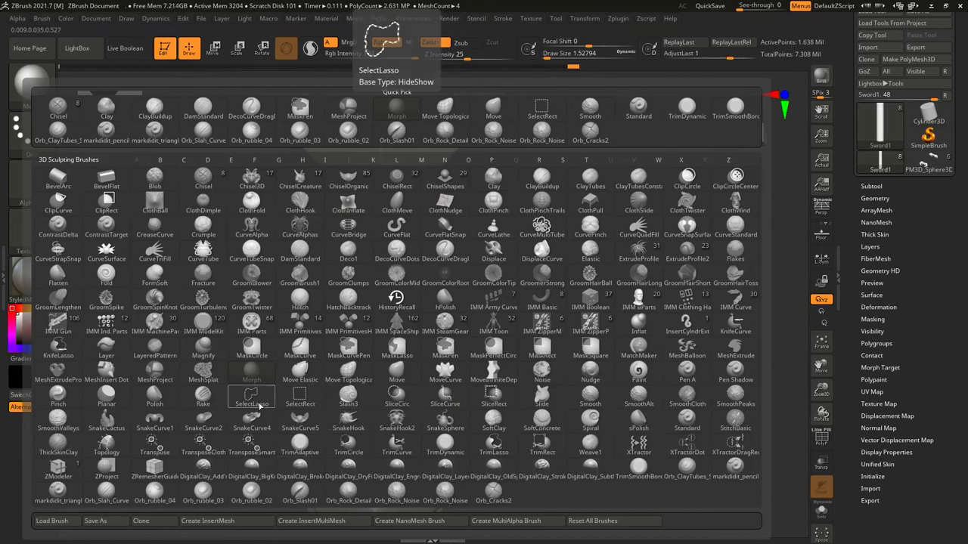
key("s")
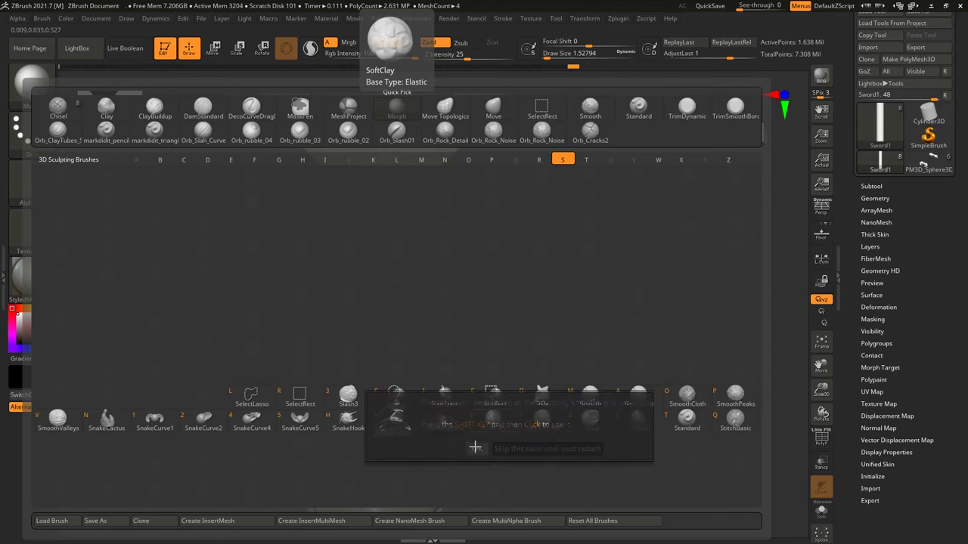
key("b")
key("s")
left_click(625, 423)
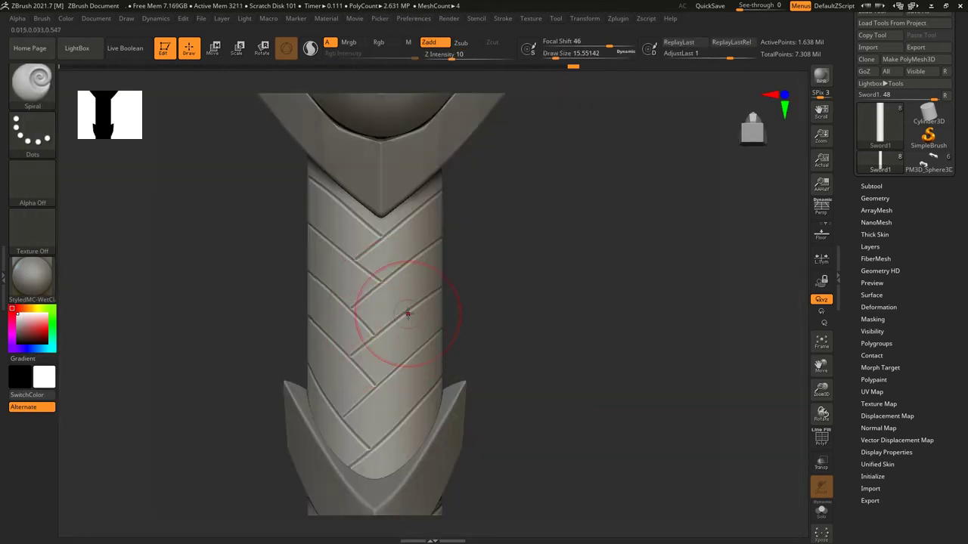
Step: Subdivide the handle and polish the braided wrap with Tool > Deformation > Polish
right_click_drag(437, 310, 534, 285)
key("ctrl+d")
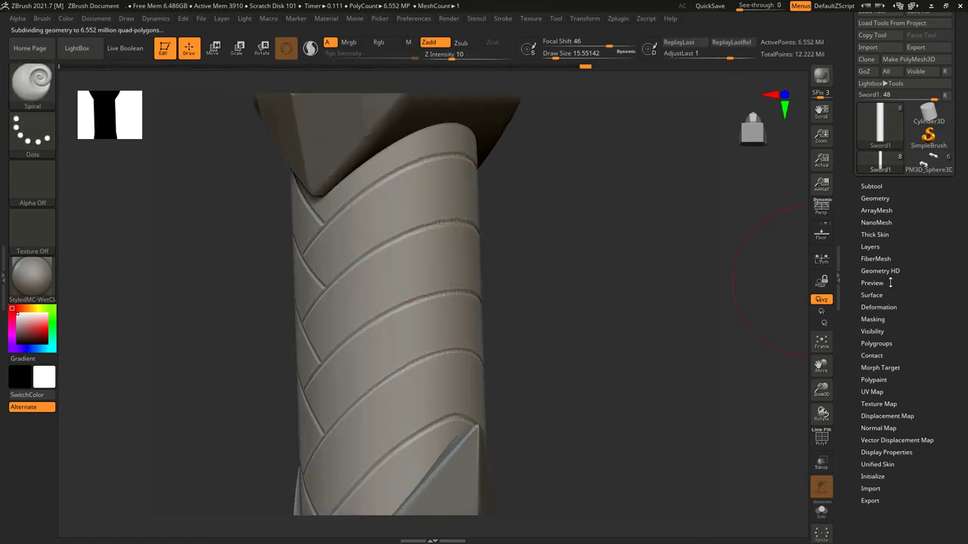
left_click(875, 343)
left_click(876, 254)
left_click(879, 218)
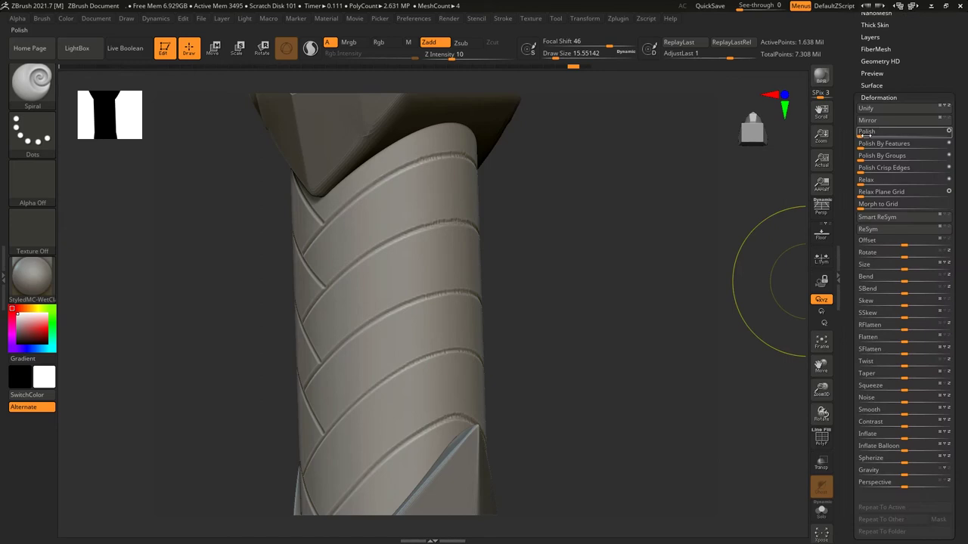
Step: Frame the whole weapon, zoom onto the handle shaft, and undo the last change
key("f")
mouse_move(492, 286)
right_mouse_down("ctrl")
mouse_move(468, 406)
mouse_move(421, 235)
right_mouse_up("ctrl")
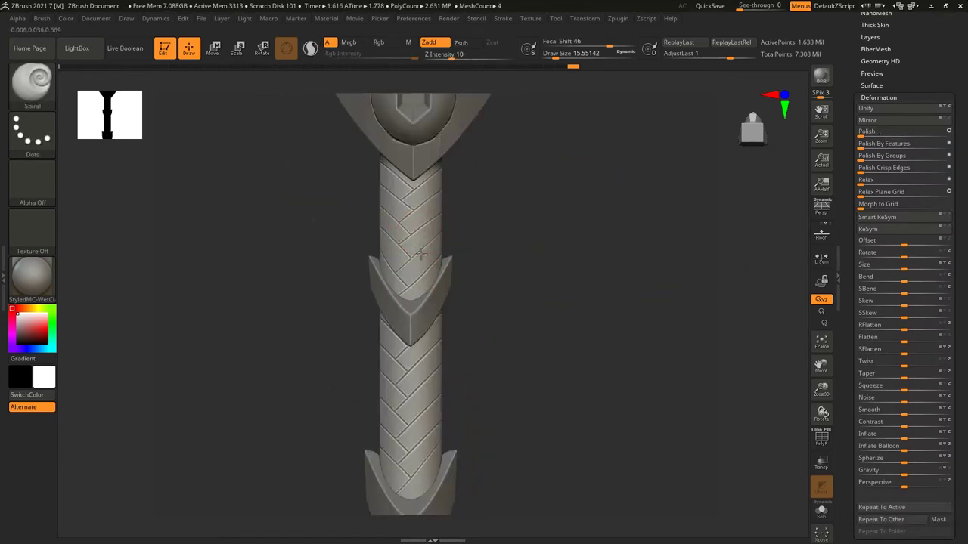
key("ctrl+z")
key("ctrl+z")
key("ctrl+z")
Step: Switch to the TrimDynamic brush and shrink Draw Size to about 9.4
key("b")
key("t")
key("d")
key("s")
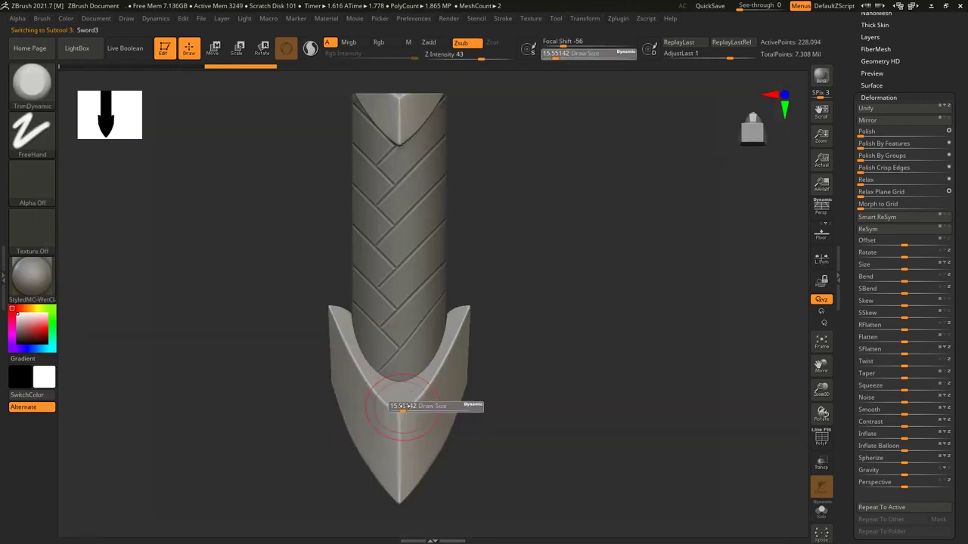
left_click_drag(403, 406, 378, 406)
left_click(584, 18)
Step: Zoom in on the guard's tip, subdivide it one more level, and lower Draw Size to about 5
right_click_drag(423, 340, 393, 421, "alt")
key("ctrl+d")
key("s")
left_click_drag(400, 393, 382, 393)
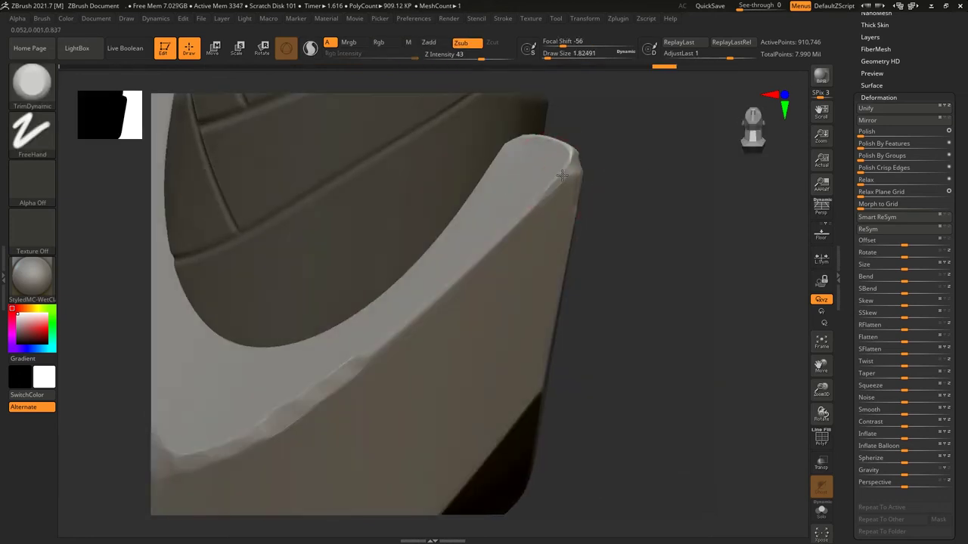
Step: Trim small chips and nicks along the guard's edges, orbiting to reach each side
key("ctrl")
key("alt")
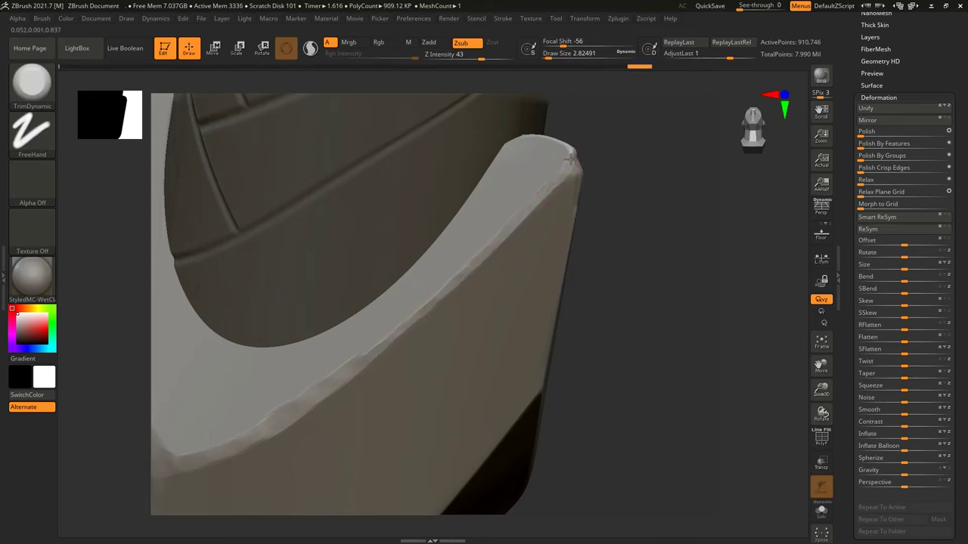
left_click_drag(571, 157, 535, 246)
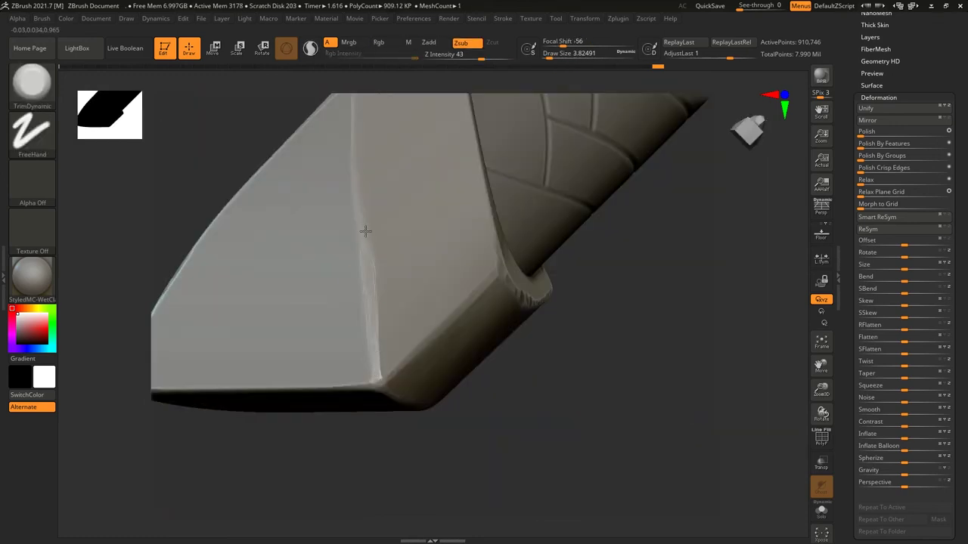
right_click_drag(362, 258, 331, 192)
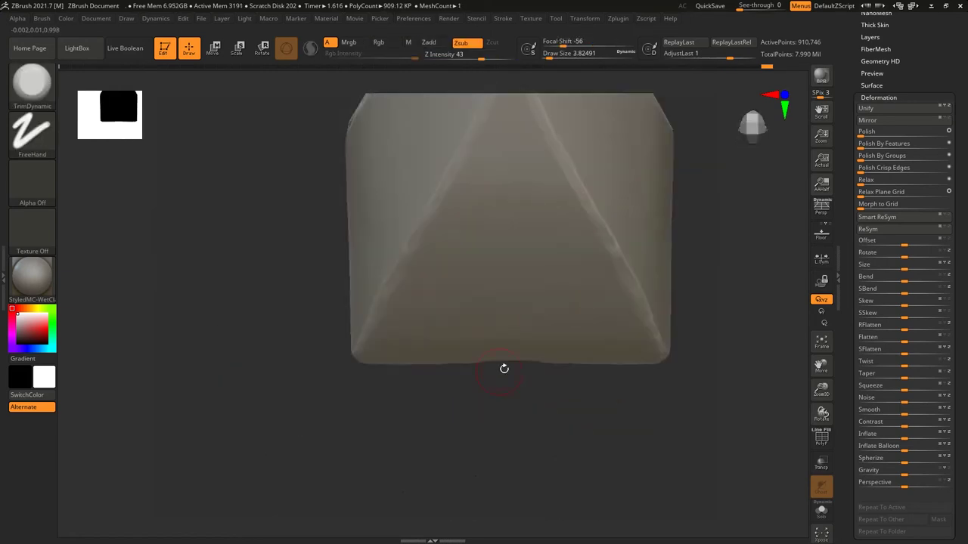
key("b")
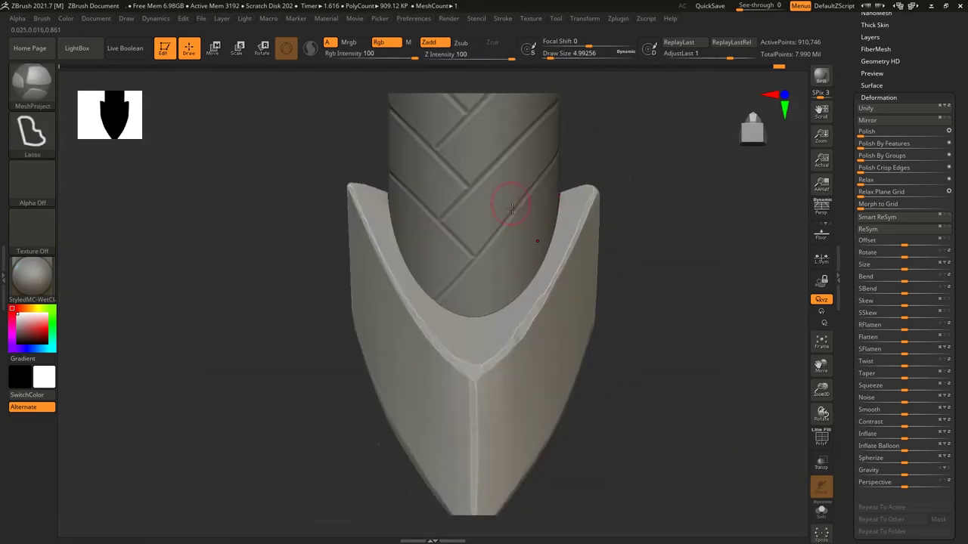
Step: Try Orb_rubble_02 dents, enlarge the brush to about 7.75, and work around the guard's faces
key("b")
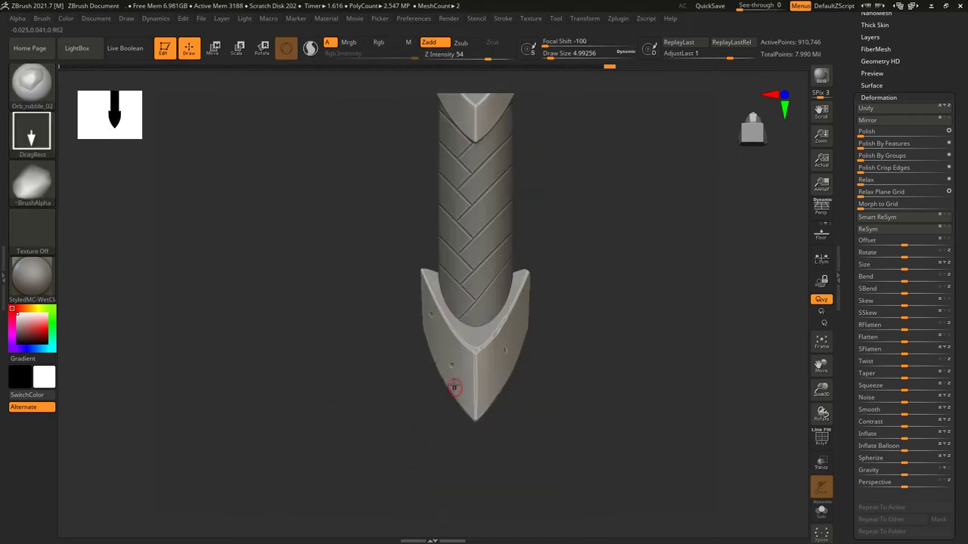
key("b")
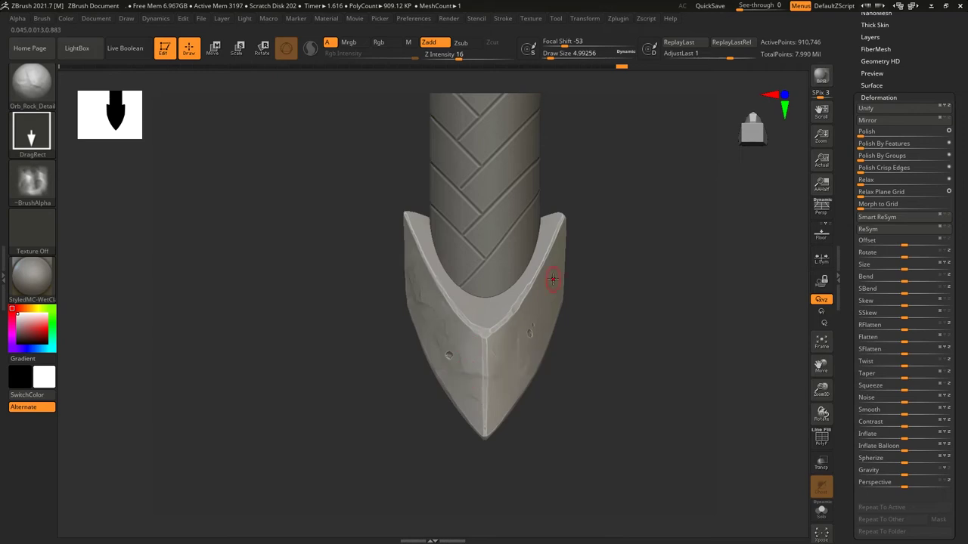
key("b")
key("]")
right_click_drag(512, 371, 365, 288)
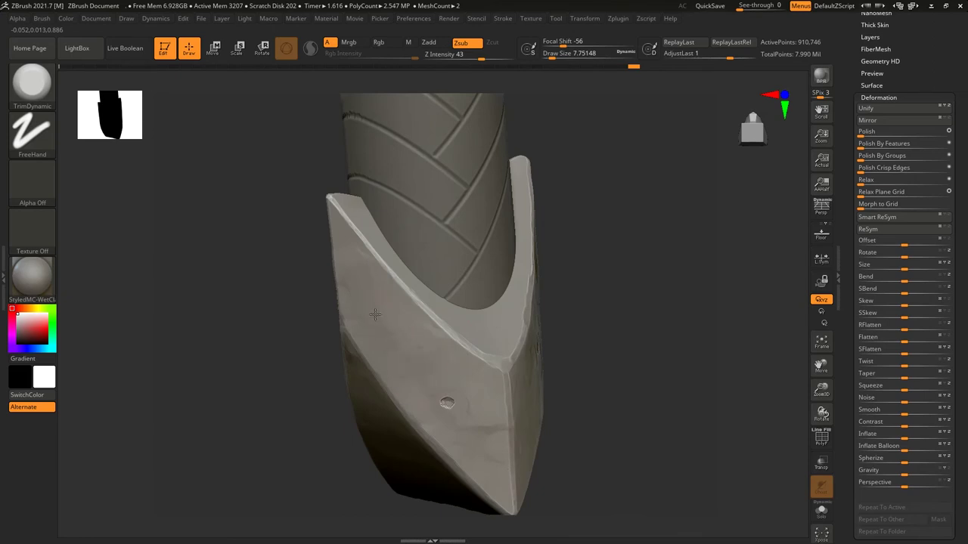
mouse_move(400, 338)
right_mouse_down()
mouse_move(533, 396)
mouse_move(564, 259)
mouse_move(569, 309)
right_mouse_up()
right_click_drag(580, 358, 535, 303)
right_click_drag(625, 335, 574, 280)
mouse_move(512, 363)
right_mouse_down()
mouse_move(378, 299)
mouse_move(573, 248)
right_mouse_up()
Step: Carve an Orb_Slash01 cut near the guard's upper left edge and try Orb_Slash_Curve
key("b")
left_click(366, 295)
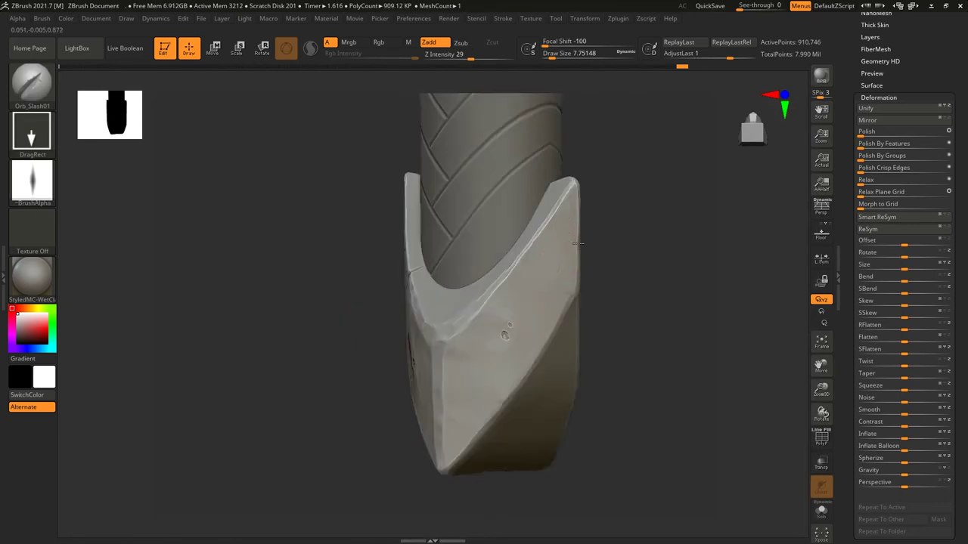
mouse_move(546, 250)
right_mouse_down()
mouse_move(439, 282)
mouse_move(443, 255)
mouse_move(474, 275)
mouse_move(639, 223)
right_mouse_up()
right_click_drag(626, 271, 492, 264)
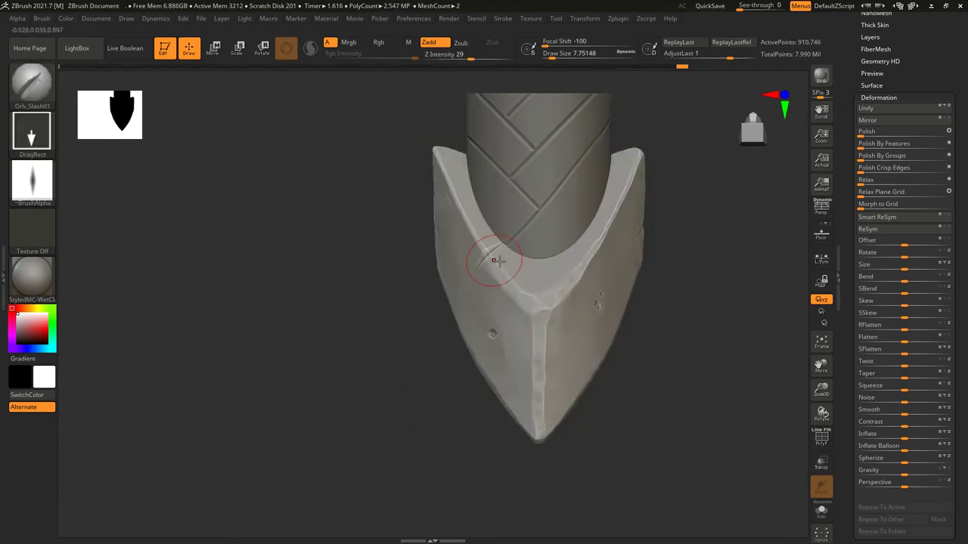
key("b")
left_click(422, 135)
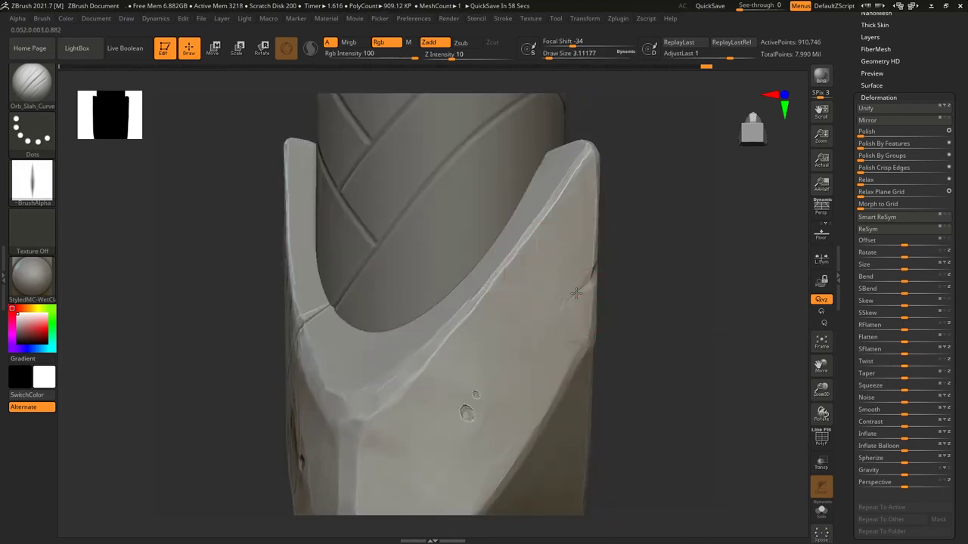
mouse_move(552, 316)
right_mouse_down()
mouse_move(607, 244)
mouse_move(574, 226)
mouse_move(489, 381)
right_mouse_up()
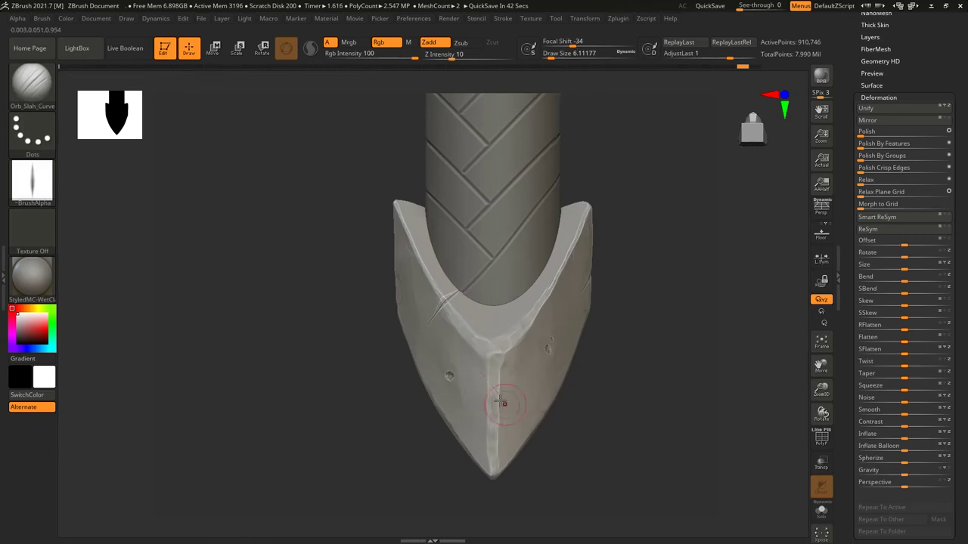
mouse_move(481, 383)
right_mouse_down()
mouse_move(567, 387)
mouse_move(622, 371)
right_mouse_up()
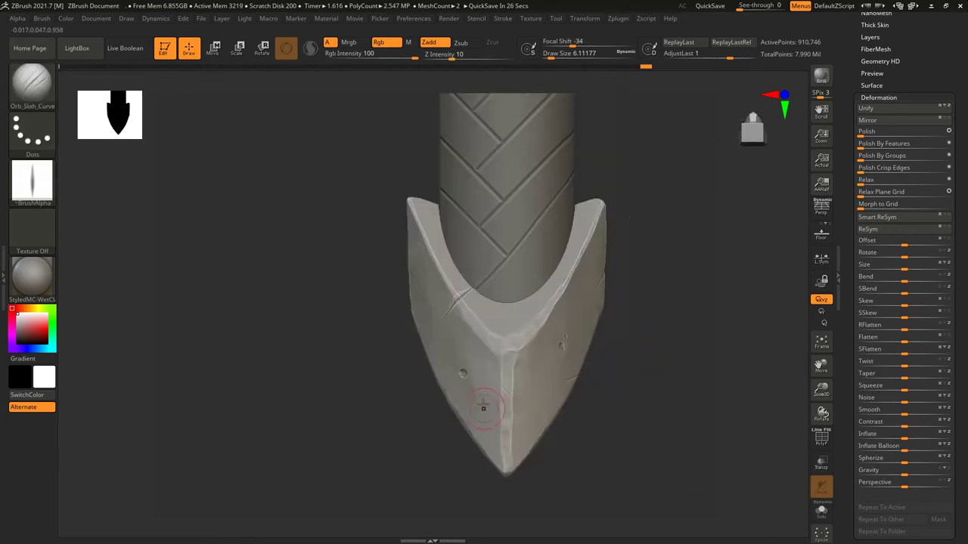
Step: Carve another Orb_Slash01 cut near the guard's centre ridge, then switch to Orb_Slash_Curve
key("b")
key("d")
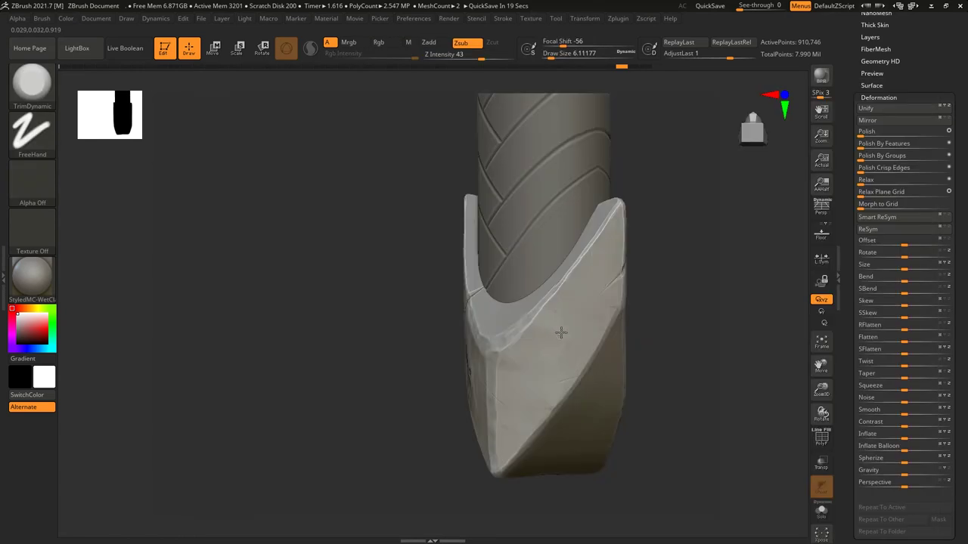
mouse_move(557, 328)
right_mouse_down()
mouse_move(542, 318)
mouse_move(595, 332)
mouse_move(545, 333)
right_mouse_up()
key("b")
left_click(521, 37)
left_click_drag(468, 331, 497, 344)
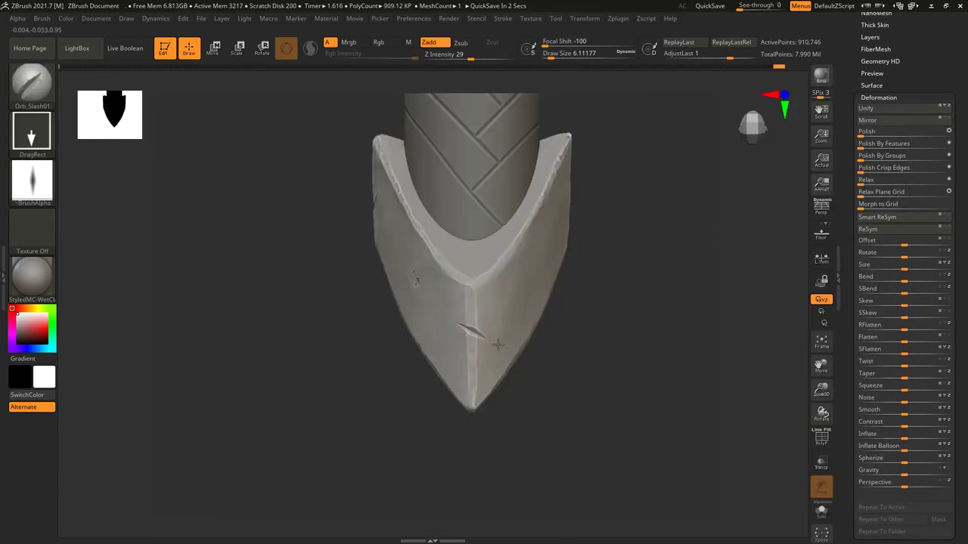
key("b")
left_click(504, 282)
right_click_drag(503, 283, 535, 239, "ctrl")
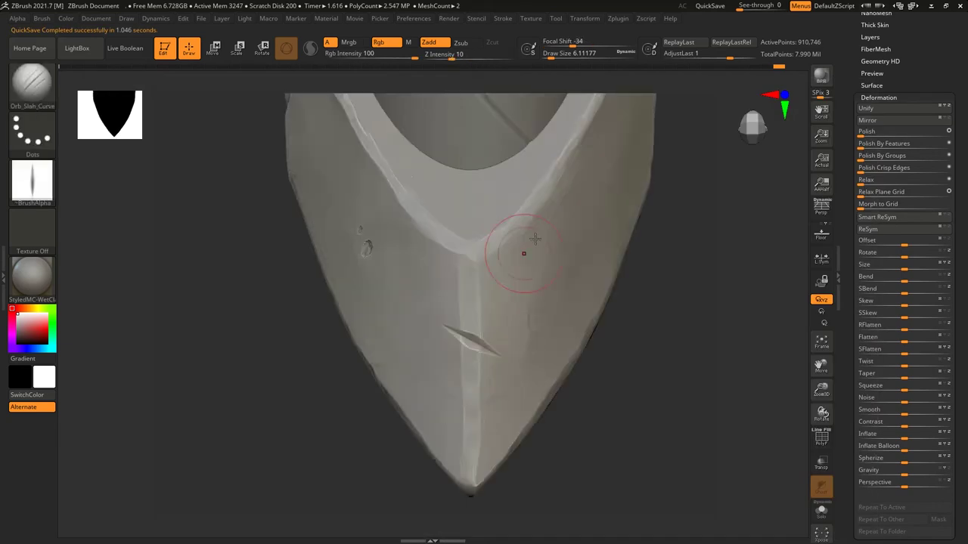
right_click_drag(535, 190, 553, 195, "ctrl")
right_click_drag(600, 215, 519, 265)
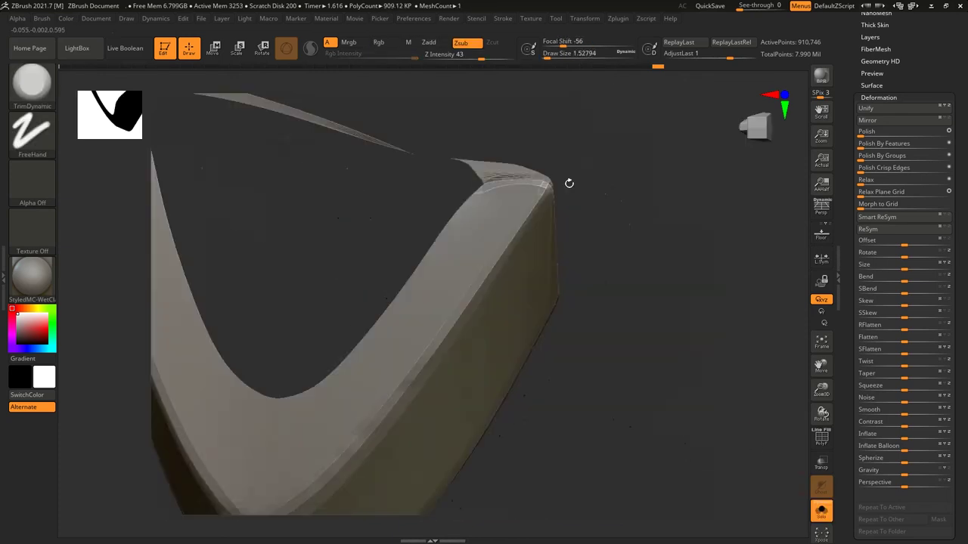
Step: Trim and sharpen the ridge along the guard's edge, undoing and redoing the strokes
left_click_drag(467, 216, 601, 170)
left_click_drag(665, 227, 574, 227)
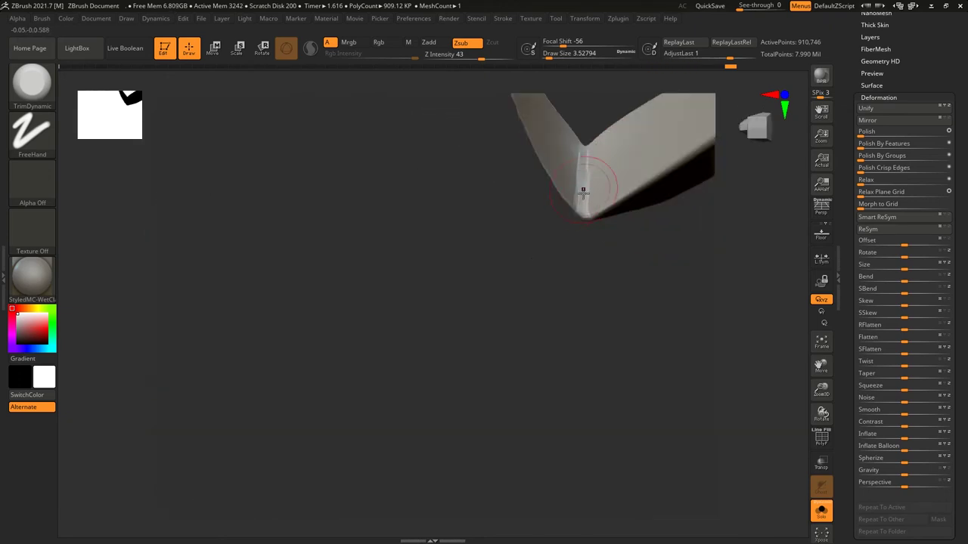
left_click_drag(596, 214, 553, 189)
key("ctrl+z")
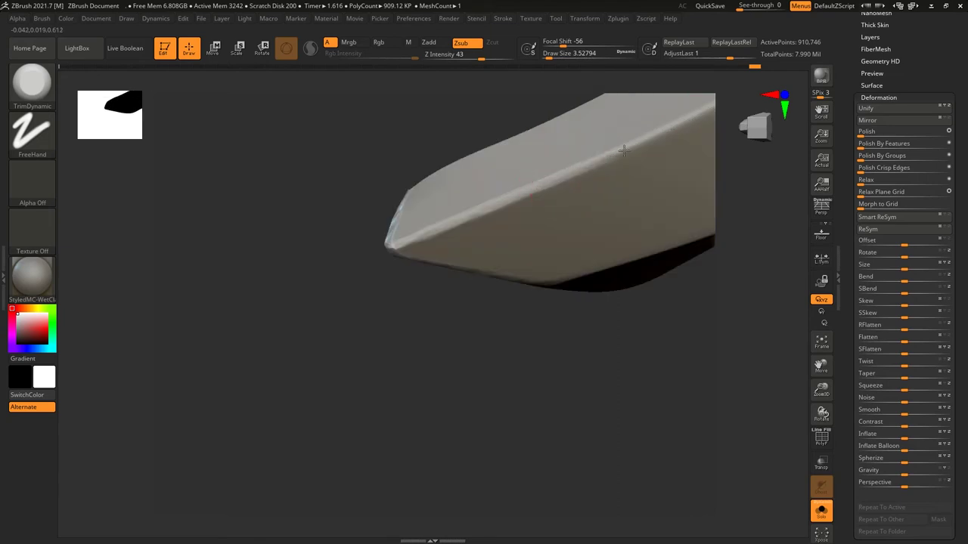
key("ctrl+z")
key("ctrl+z")
key("ctrl+shift+z")
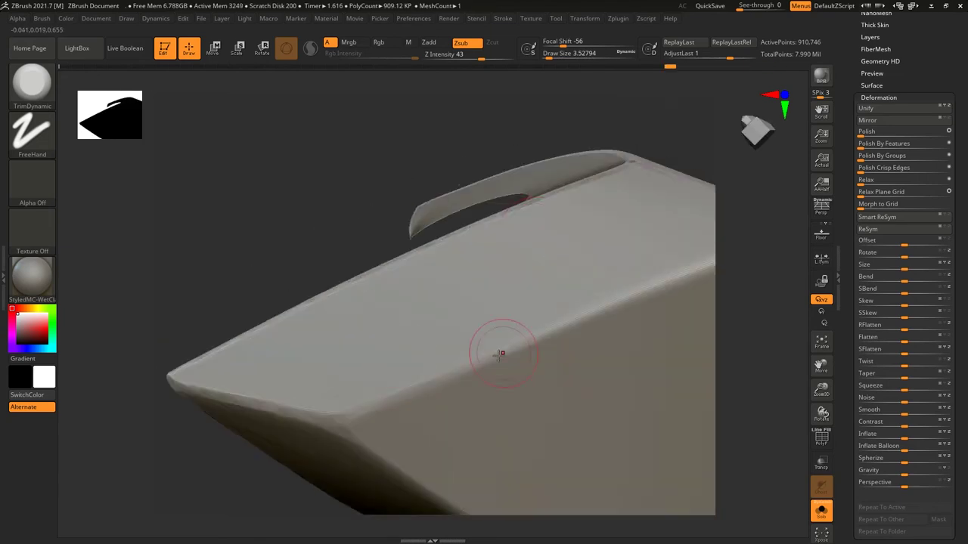
key("ctrl+shift+z")
key("ctrl+shift+z")
Step: Step forward through the undo history to restore the chipped bevels around the guard's corners
left_click_drag(501, 260, 514, 220)
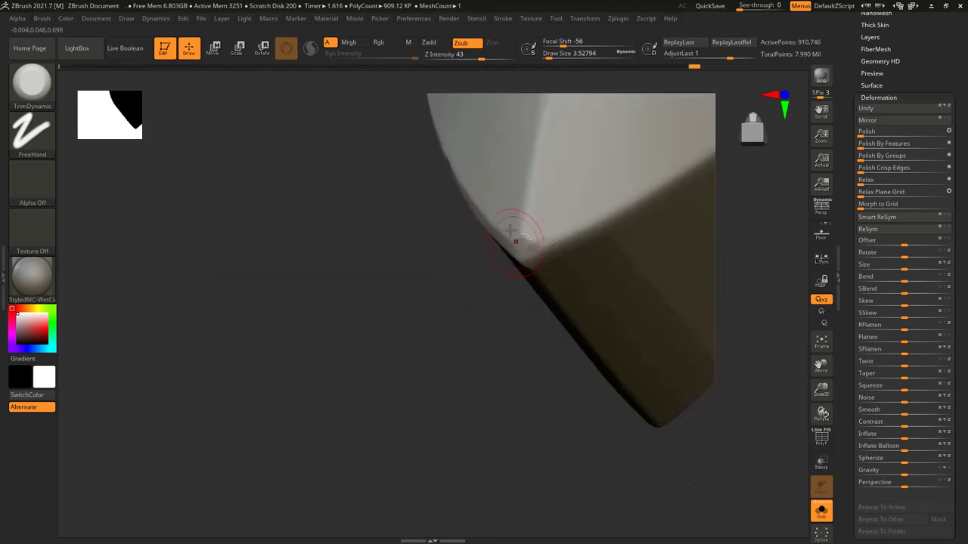
key("ctrl+shift+z")
key("ctrl+shift+z")
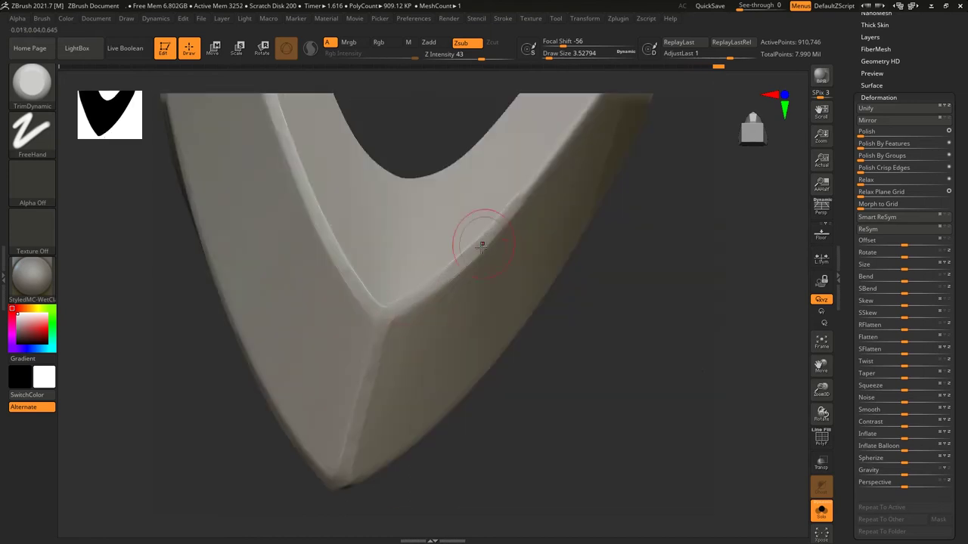
key("ctrl+shift+z")
key("ctrl+shift+z")
key("ctrl+shift+z")
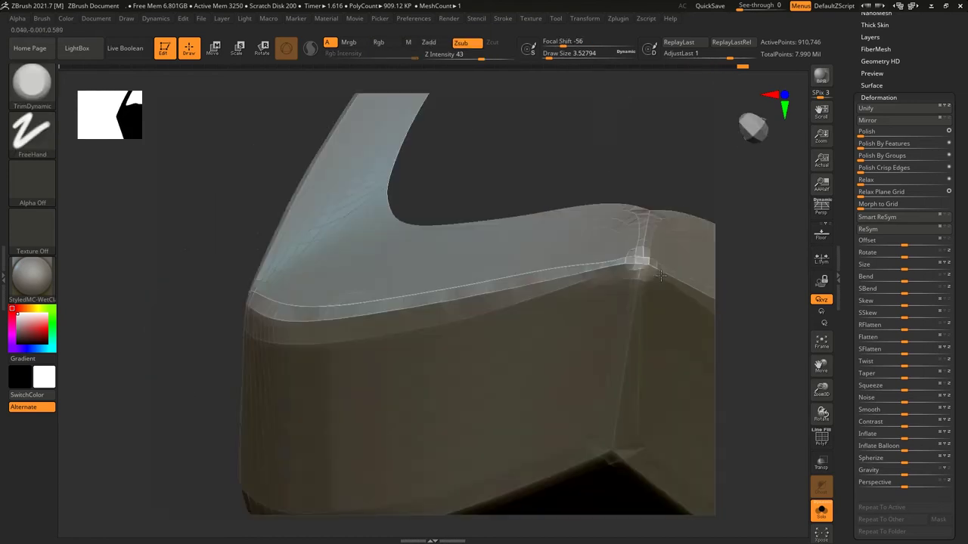
key("ctrl+shift+z")
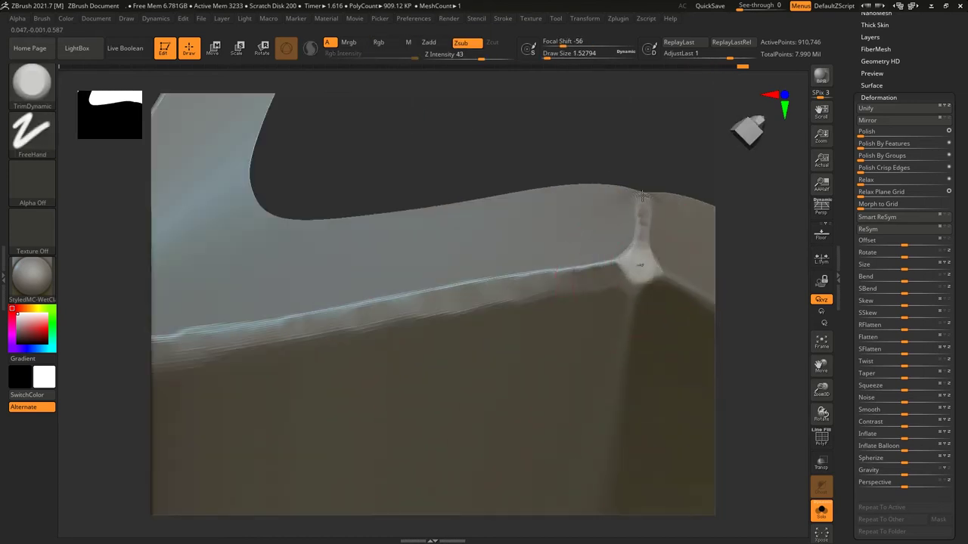
key("ctrl+shift+z")
key("ctrl+shift+z")
key("ctrl+shift+z")
key("ctrl+shift+z")
key("ctrl+shift+z")
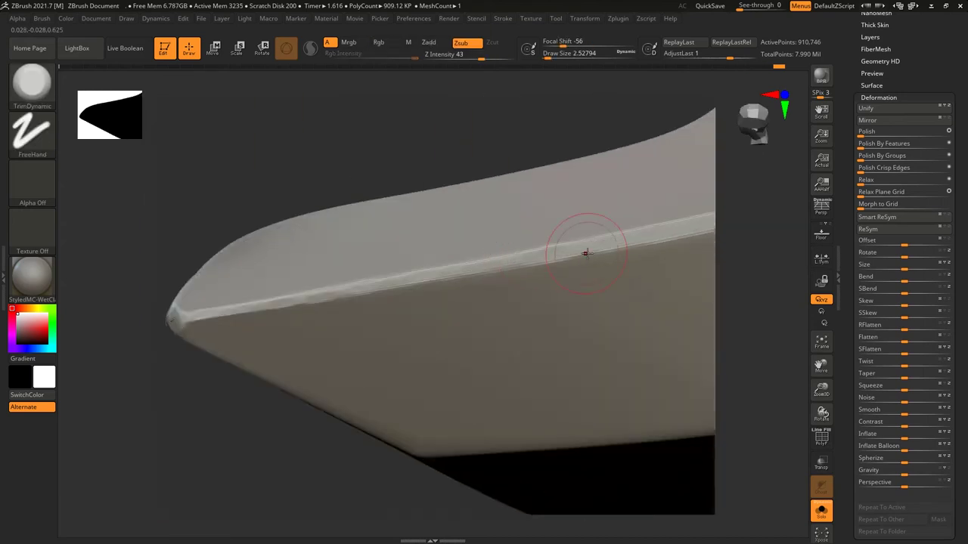
key("ctrl+shift+z")
key("ctrl+shift+z")
key("ctrl+shift+z")
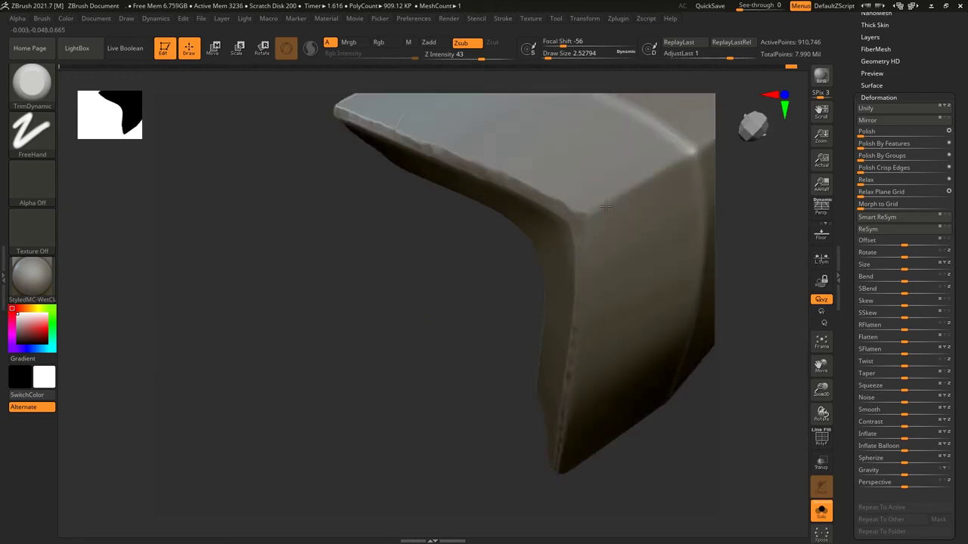
key("ctrl+shift+z")
key("ctrl+shift+z")
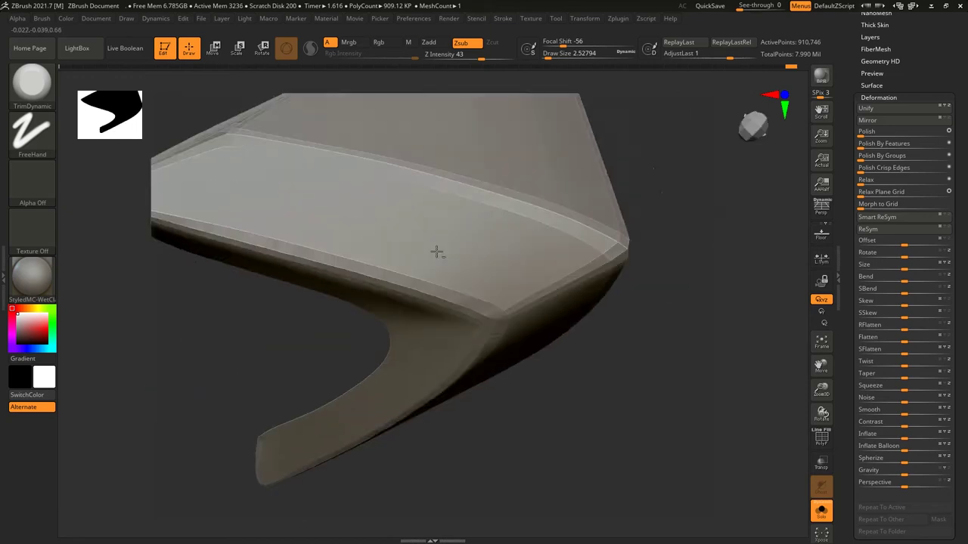
key("ctrl+shift+z")
key("ctrl+shift+z")
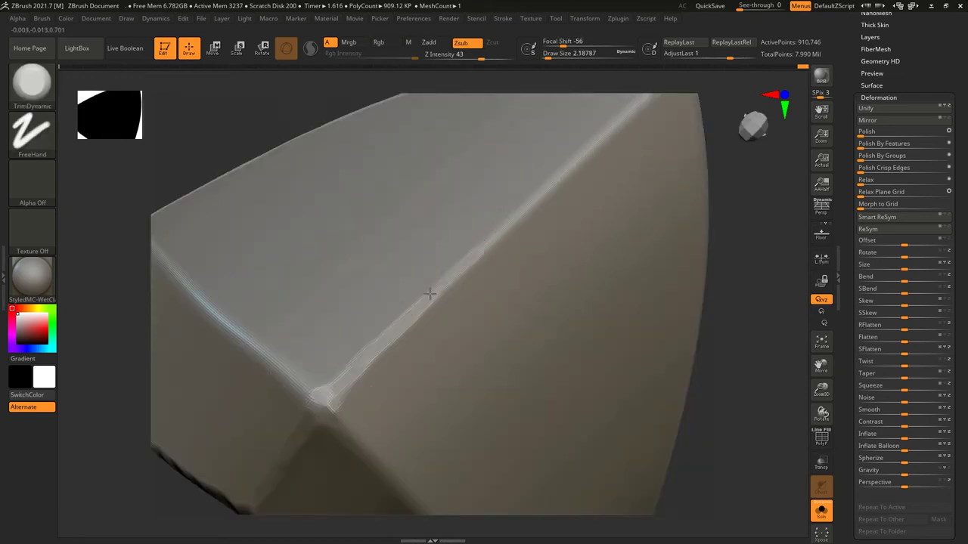
key("ctrl+shift+z")
key("ctrl+shift+z")
key("ctrl+shift+z")
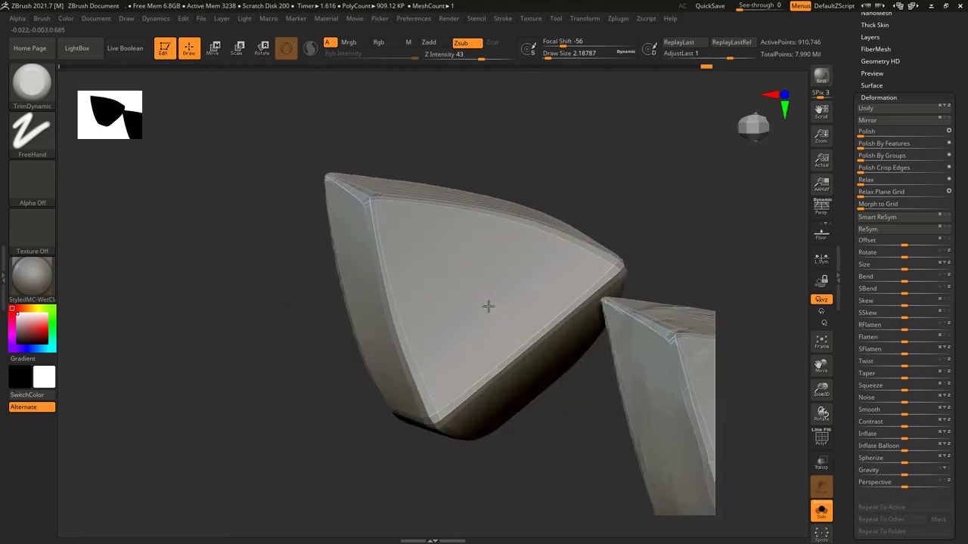
key("ctrl+shift+z")
key("ctrl+shift+z")
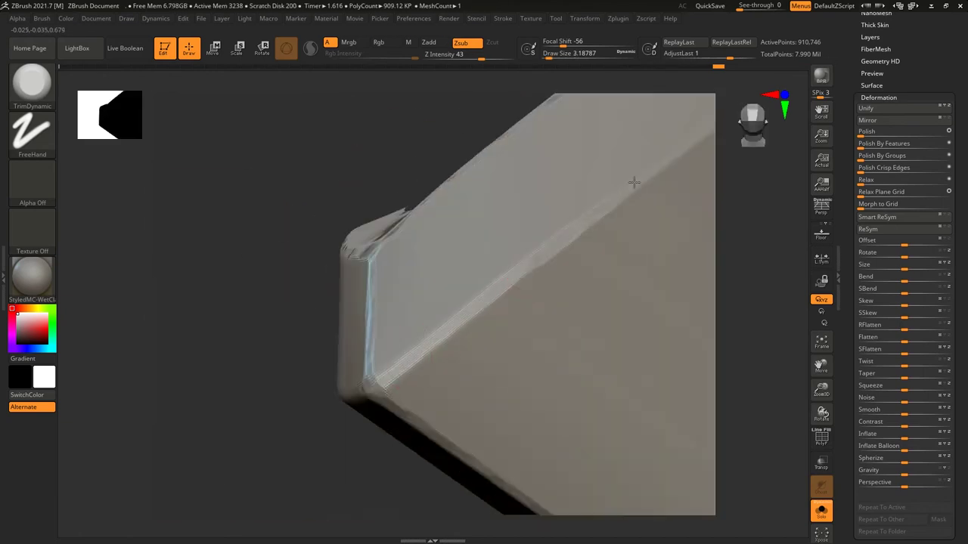
key("ctrl+shift+z")
key("ctrl+shift+z")
key("ctrl+shift+z")
key("ctrl+shift+z")
key("ctrl+shift+z")
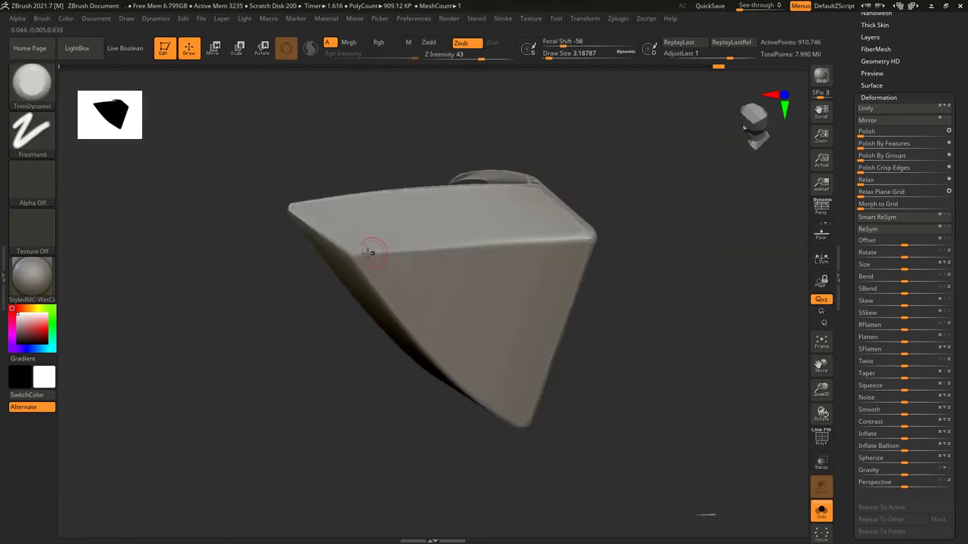
key("ctrl+shift+z")
key("ctrl+shift+z")
key("ctrl+shift+z")
key("ctrl+shift+z")
key("ctrl+shift+z")
key("ctrl+shift+z")
key("ctrl+shift+z")
key("ctrl+shift+z")
key("ctrl+shift+z")
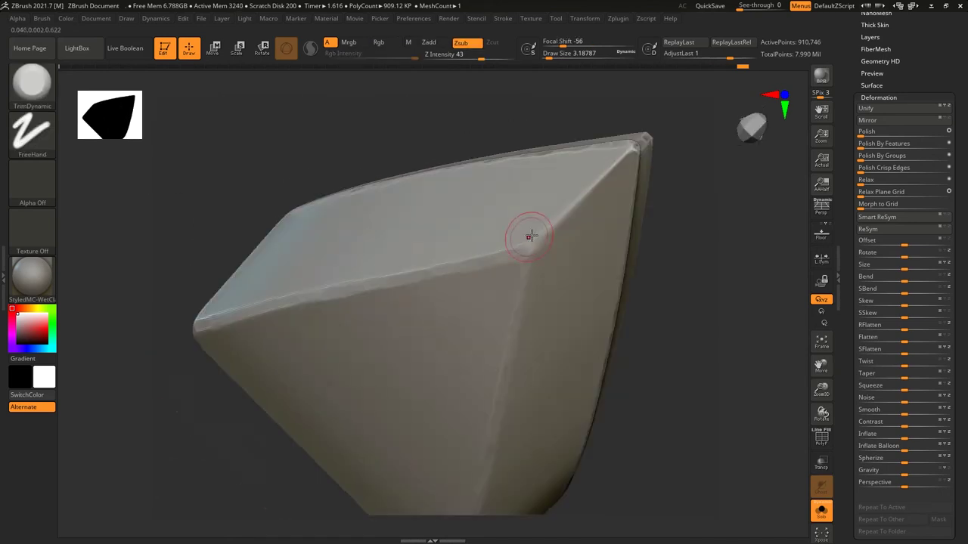
key("ctrl+shift+z")
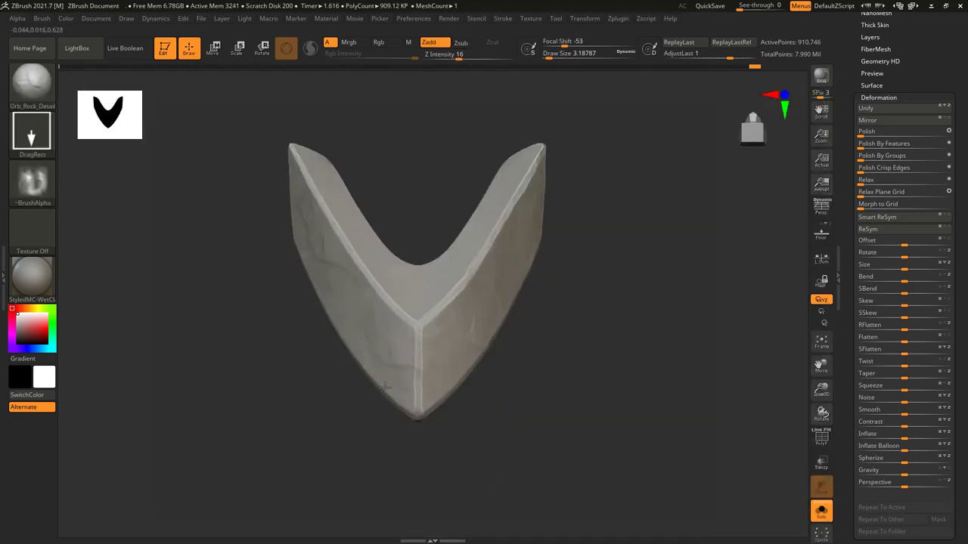
key("ctrl+shift+z")
key("ctrl+shift+z")
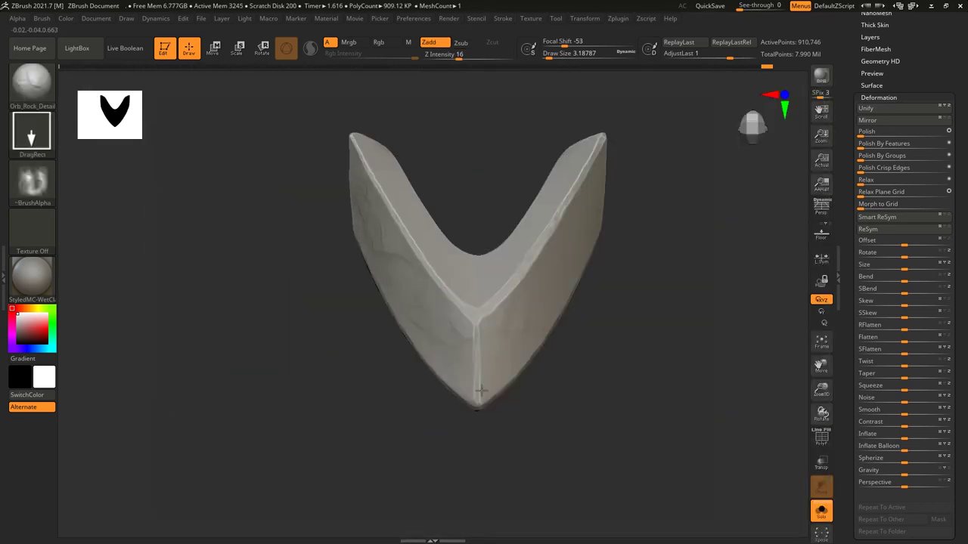
key("ctrl+shift+z")
key("ctrl+shift+z")
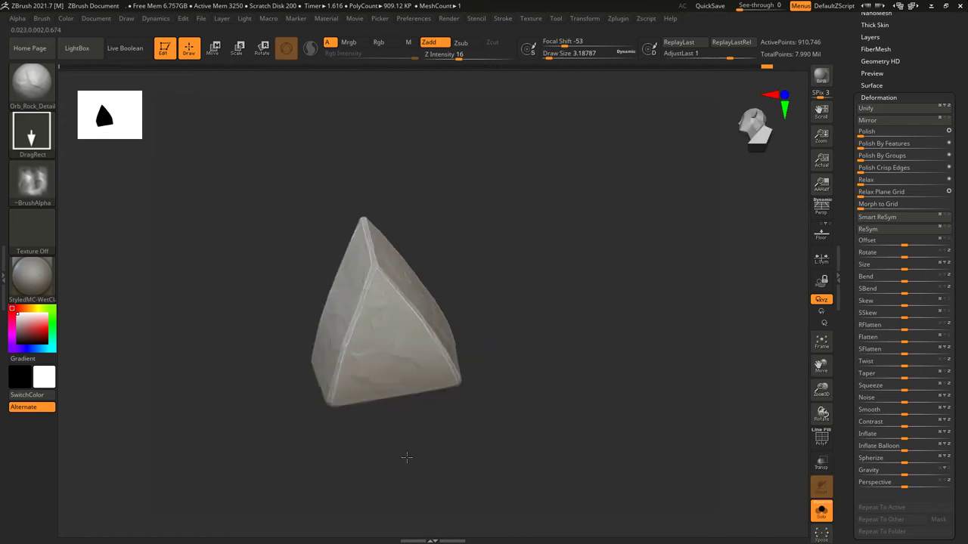
key("ctrl+shift+z")
key("ctrl+shift+z")
key("ctrl+shift+z")
key("ctrl+shift+z")
key("ctrl+shift+z")
key("ctrl+shift+z")
key("ctrl+shift+z")
key("ctrl+shift+z")
key("ctrl+shift+z")
key("ctrl+shift+z")
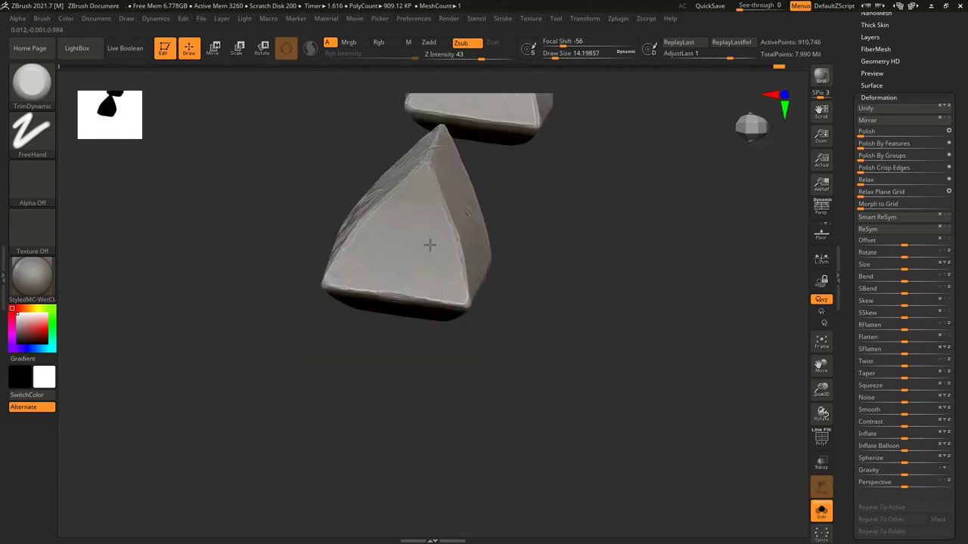
key("ctrl+shift+z")
key("ctrl+shift+z")
key("ctrl+shift+z")
key("ctrl+shift+z")
Step: Shrink the brush twice for finer chips and review the guard's worn edges from several angles
key("bracketleft")
key("bracketleft")
key("bracketleft")
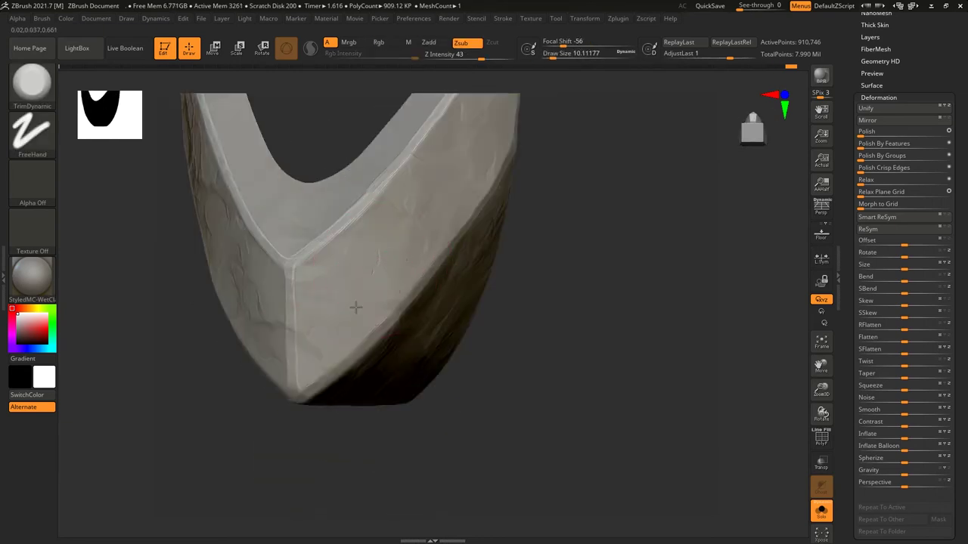
key("ctrl+shift+z")
key("ctrl+shift+z")
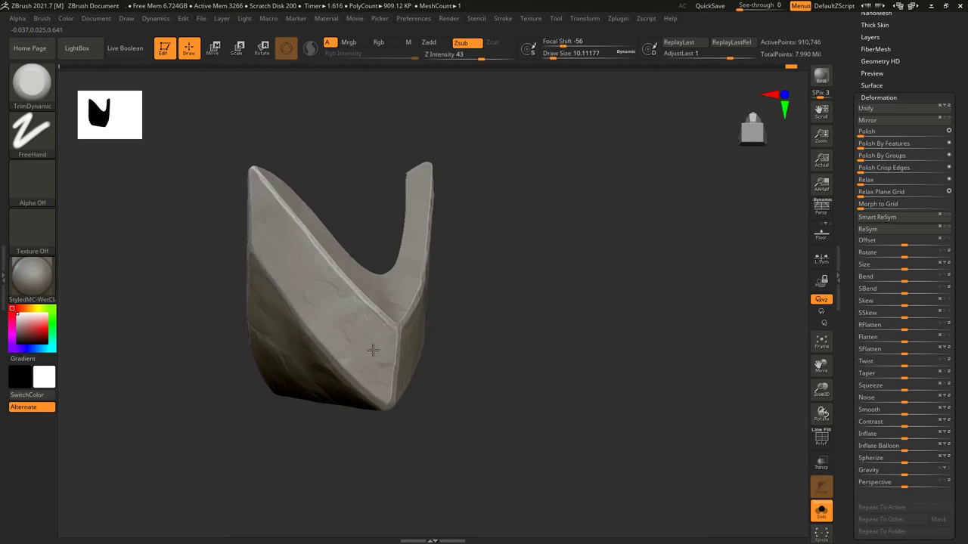
key("ctrl+shift+z")
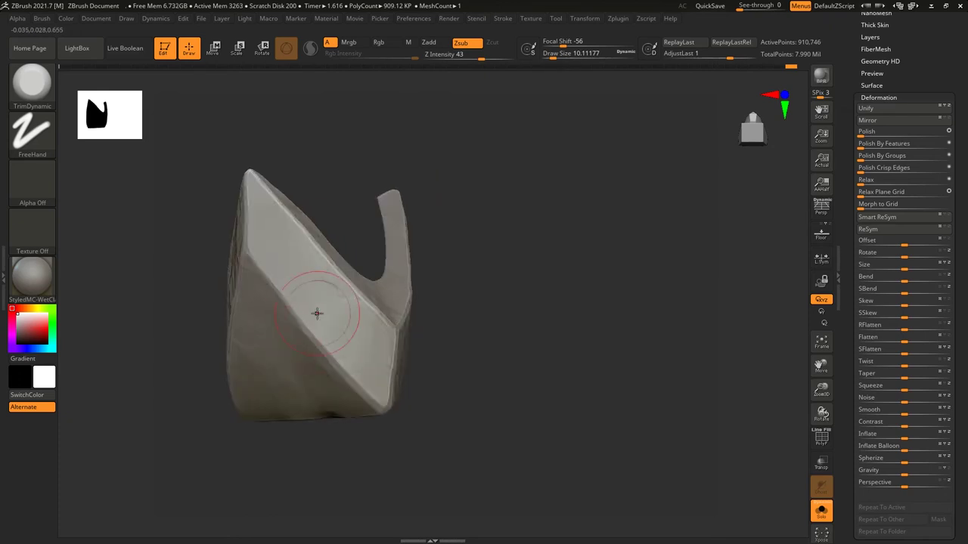
key("ctrl+shift+z")
key("ctrl+shift+z")
key("ctrl+shift+z")
key("ctrl+shift+z")
key("ctrl+shift+z")
key("ctrl+shift+z")
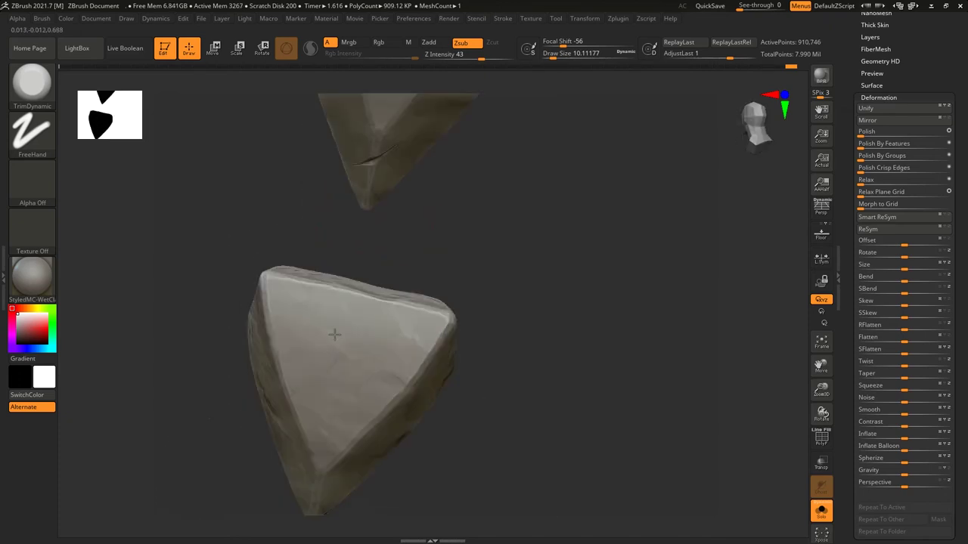
key("ctrl+shift+z")
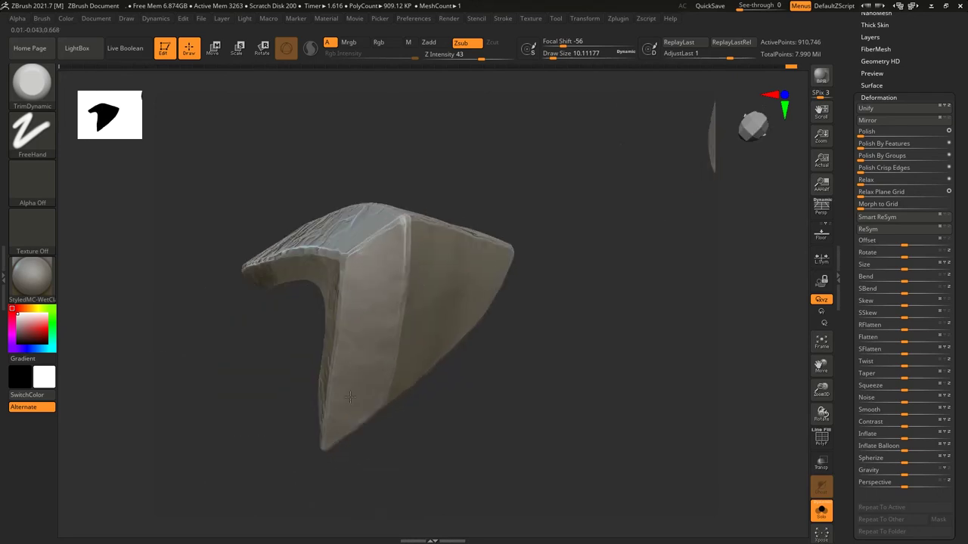
key("ctrl+shift+z")
key("ctrl+shift+z")
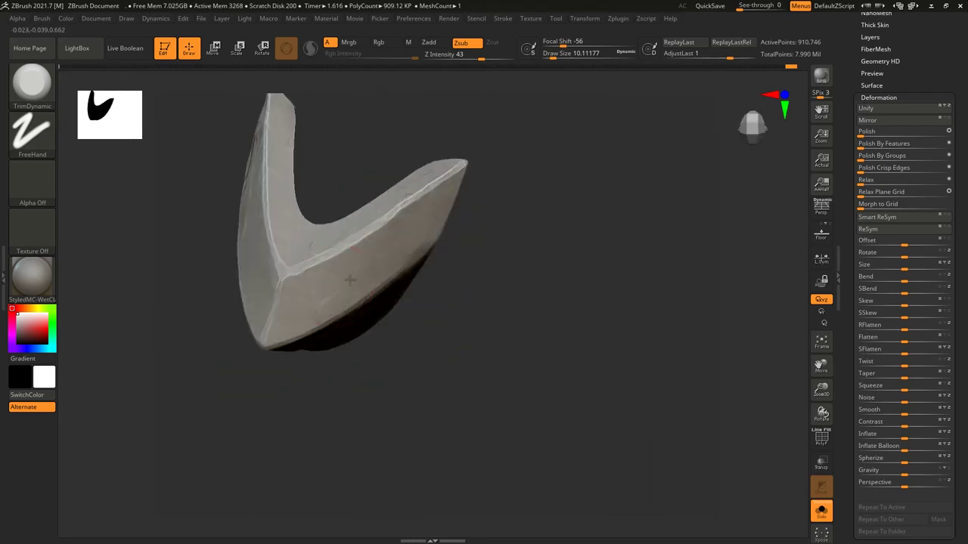
key("bracketleft")
key("ctrl+shift+z")
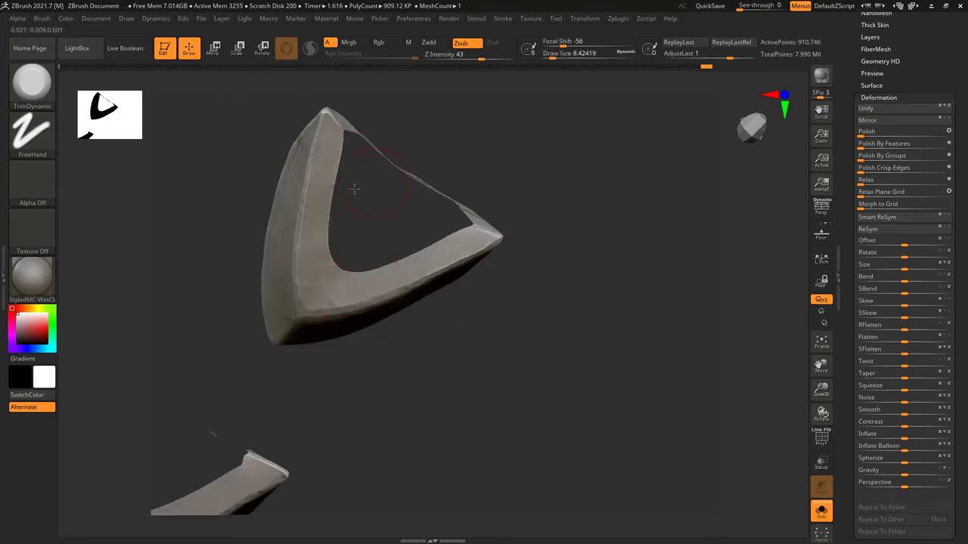
key("ctrl+shift+z")
key("ctrl+shift+z")
key("ctrl+shift+z")
key("ctrl+shift+z")
key("ctrl+shift+z")
key("ctrl+shift+z")
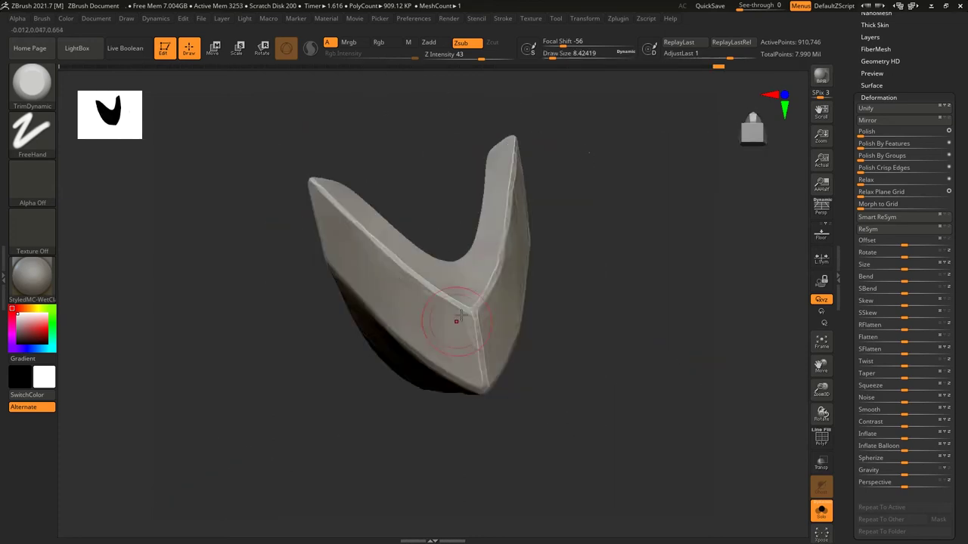
key("ctrl+shift+z")
key("b")
left_click(503, 323)
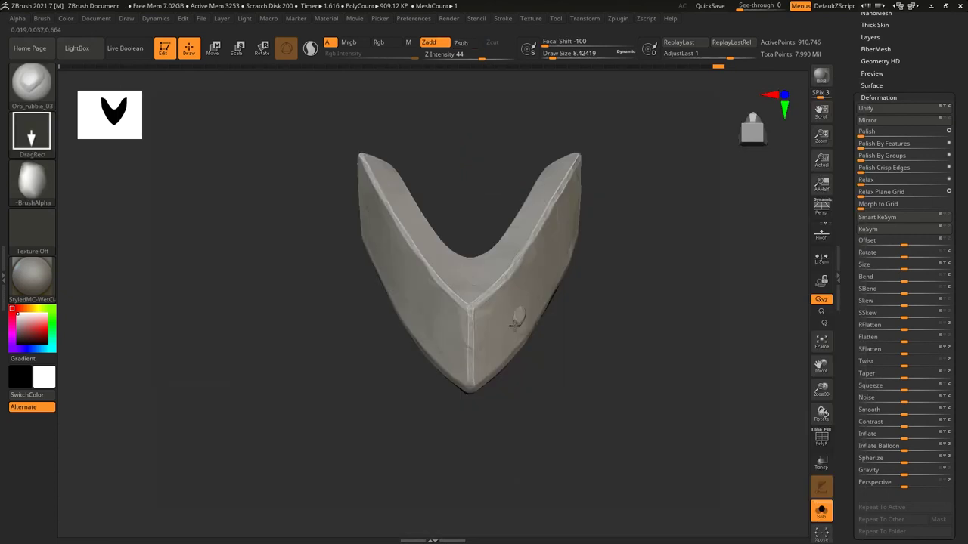
Step: Stamp small Orb_rubble_03 dents into the guard after briefly trying Orb_rubble_04
key("b")
left_click(395, 264)
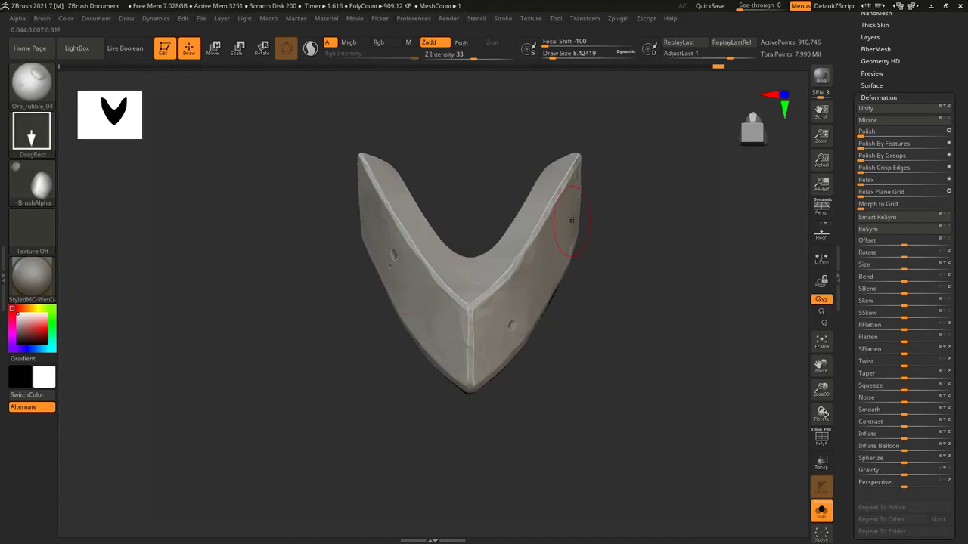
key("ctrl+shift+z")
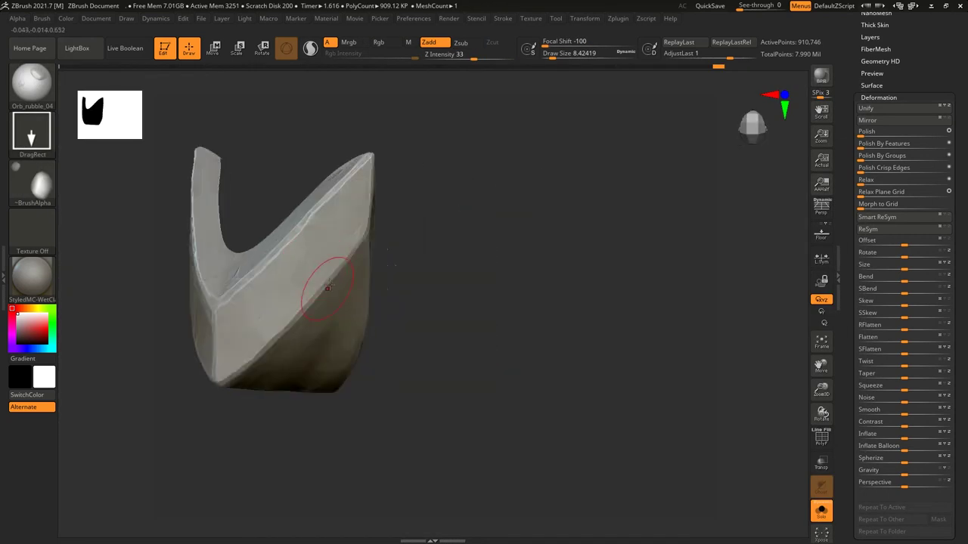
key("ctrl+shift+z")
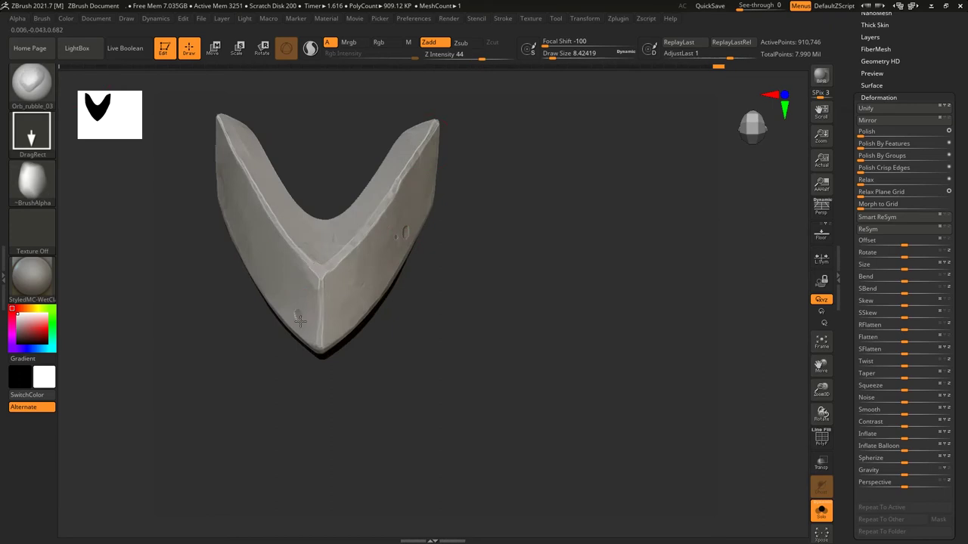
right_click_drag(285, 293, 349, 261)
Step: Cut an Orb_Slash01 slash near the guard's lower tip and inspect both guard pieces
key("b")
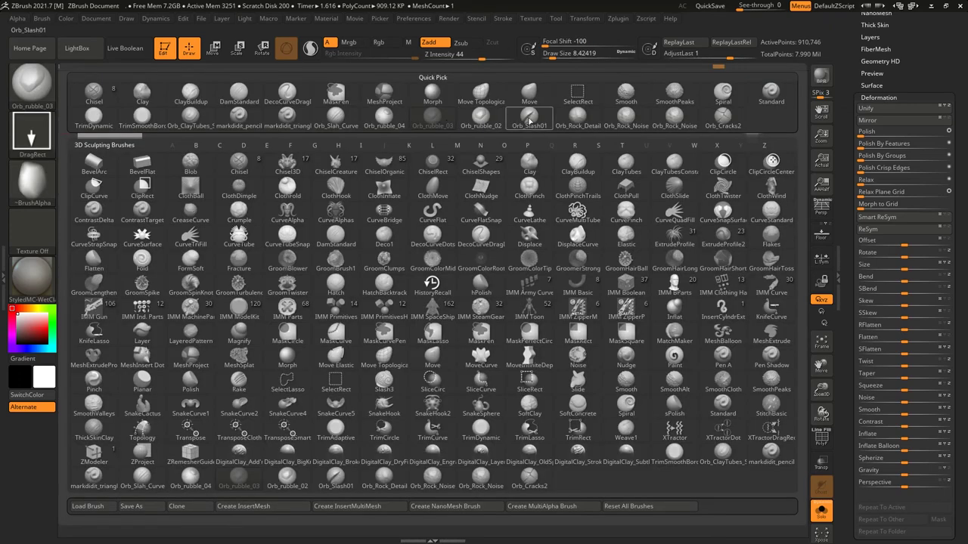
left_click(519, 391)
right_click_drag(518, 391, 400, 231, "alt")
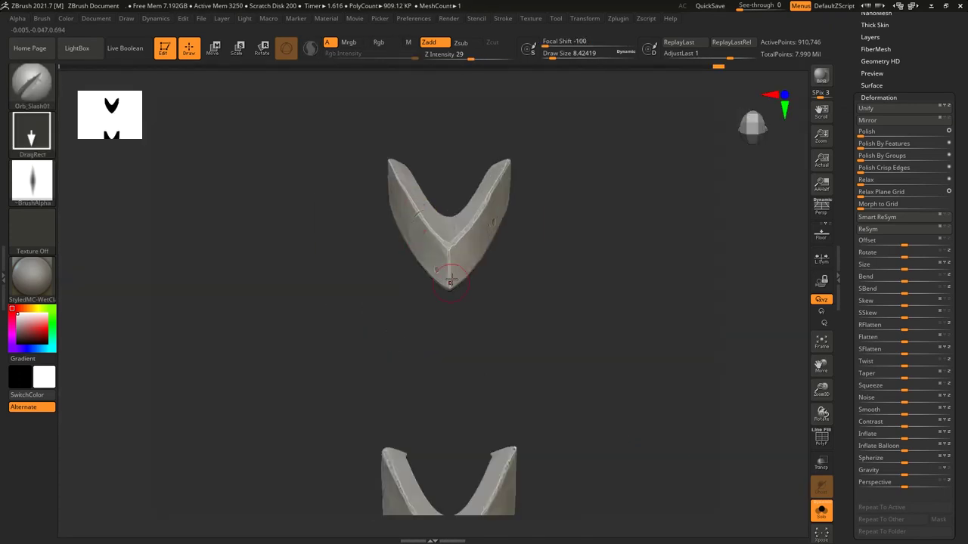
mouse_move(521, 240)
right_mouse_down()
mouse_move(532, 237)
mouse_move(481, 252)
mouse_move(526, 201)
right_mouse_up()
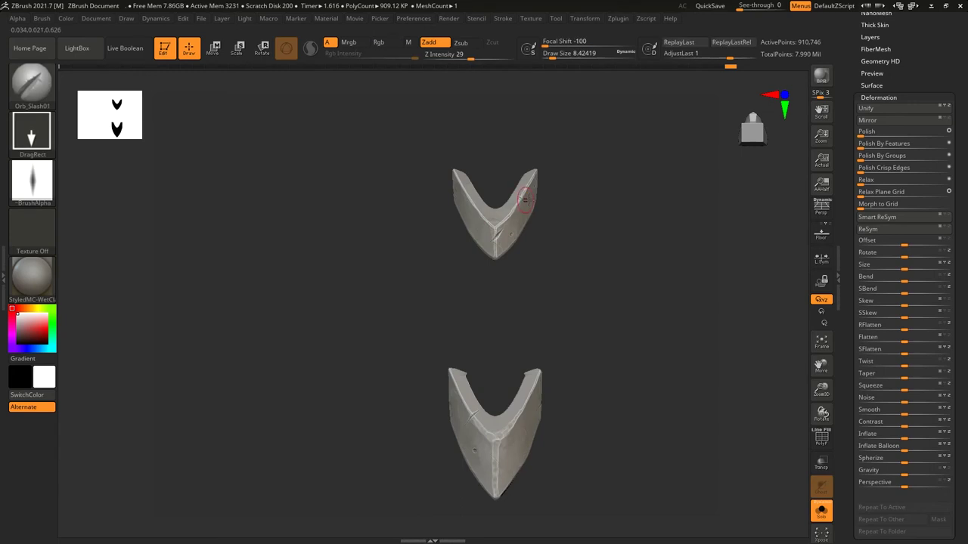
right_click_drag(486, 216, 416, 190, "ctrl")
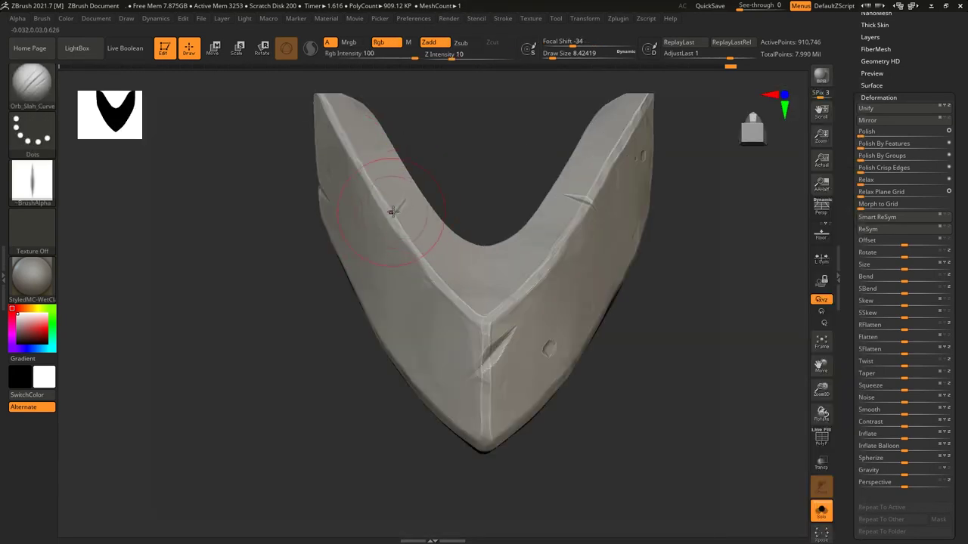
Step: Turn Solo off to show the braided handle around the guard, then shrink the brush
key("shift+alt+s")
right_click_drag(507, 233, 572, 205)
right_click_drag(556, 241, 600, 182)
key("s")
left_click_drag(600, 182, 593, 180)
right_click_drag(635, 207, 406, 239)
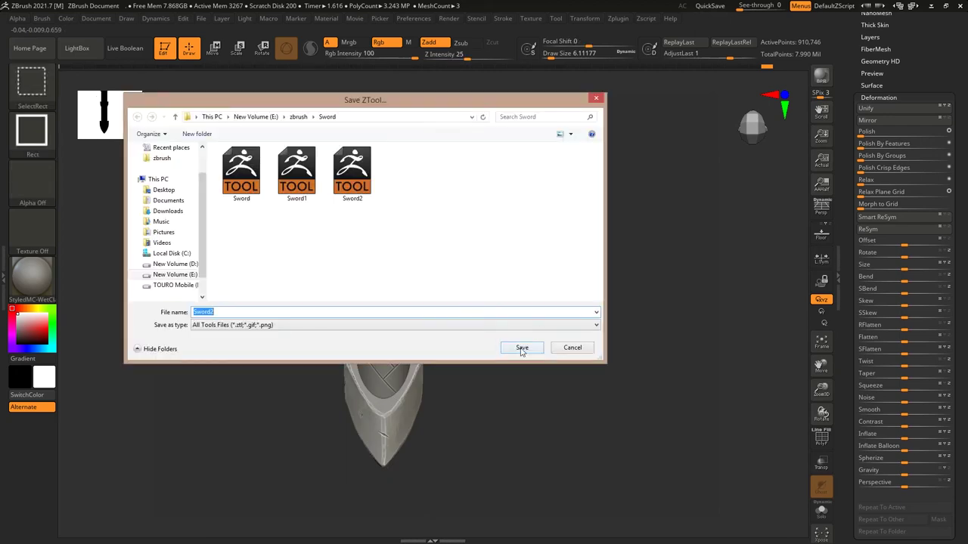
Step: Confirm saving the sword model to disk
left_click(521, 348)
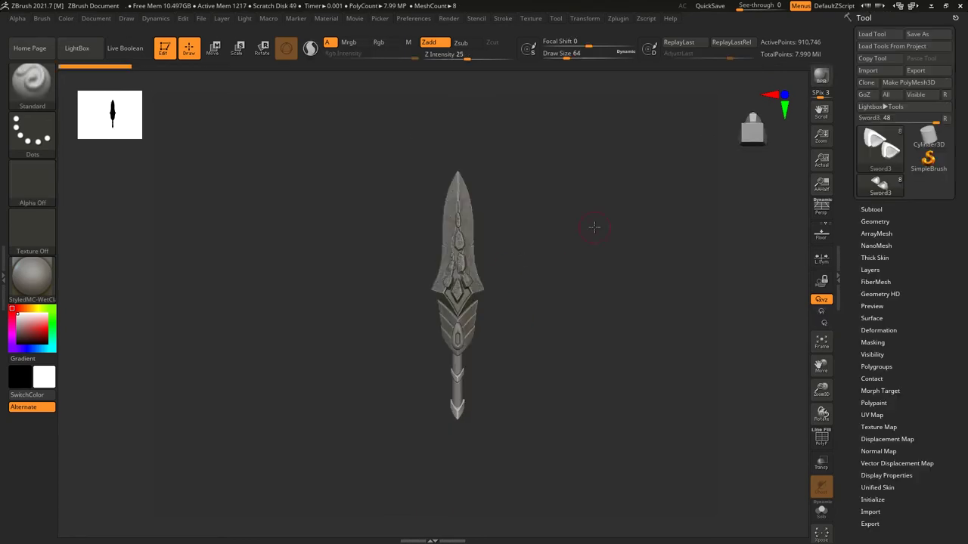
scroll(434, 309, "up", 2)
scroll(434, 310, "up", 2)
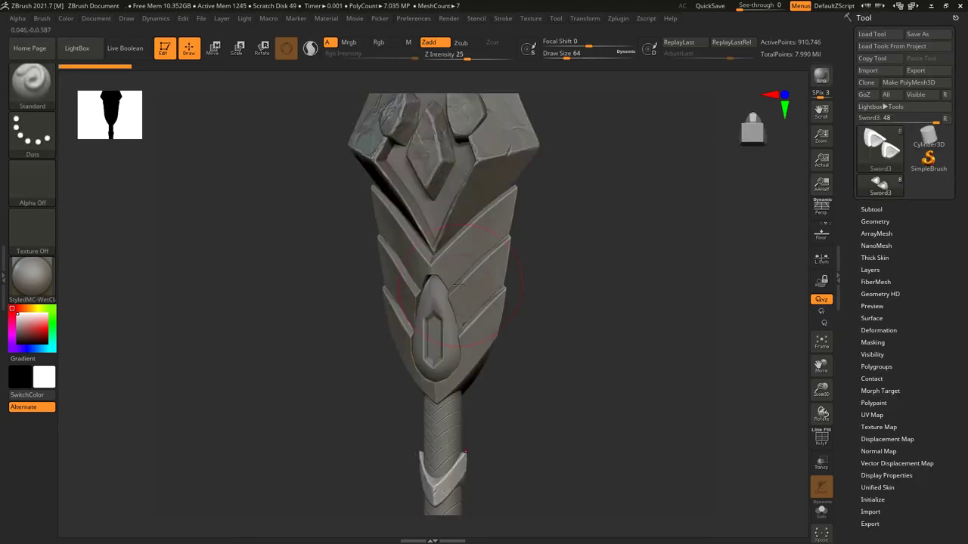
scroll(434, 310, "up", 1)
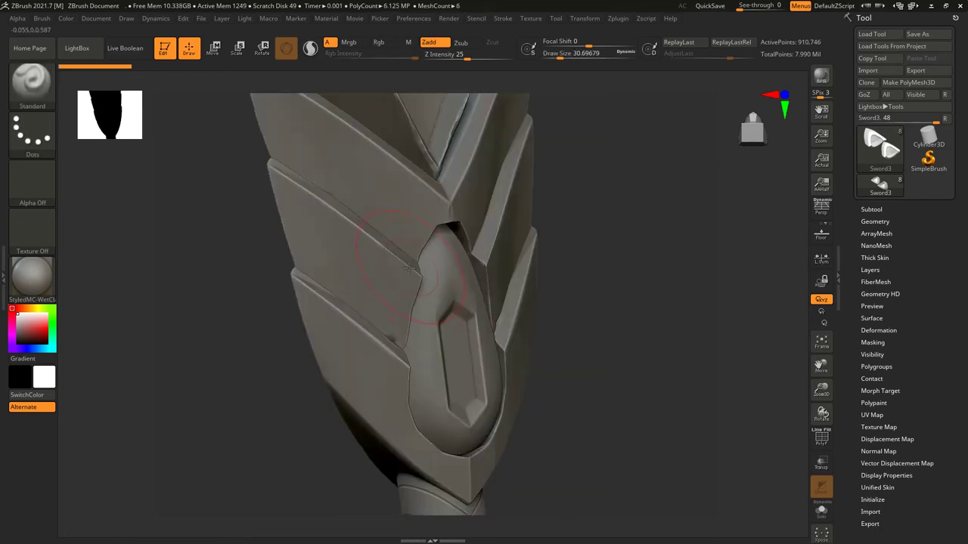
Step: Enable DynaMesh at resolution 1528 on the guard, then Ctrl+D up to SDiv 3 (about 2.1 million points)
left_click(875, 221)
left_click(873, 390)
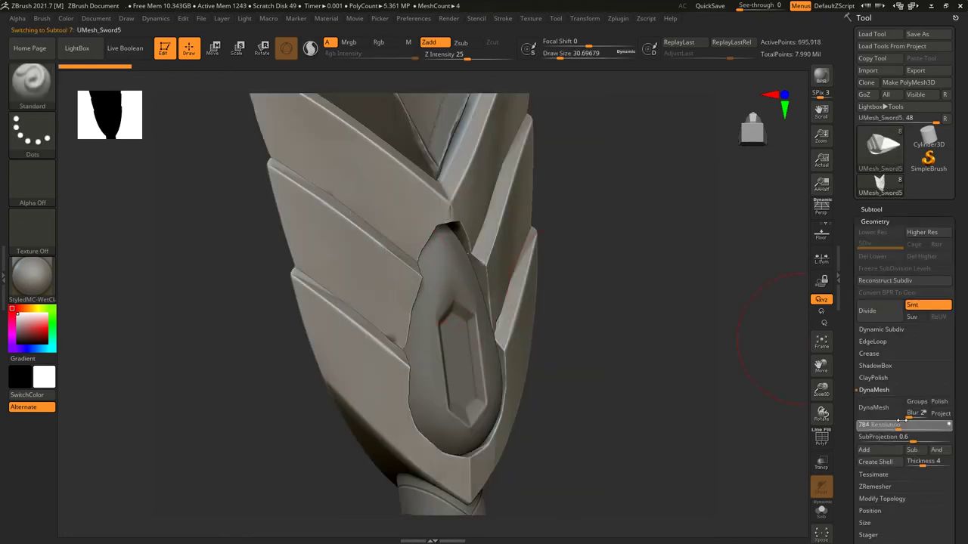
left_click(873, 407)
key("ctrl+d")
mouse_move(479, 268)
left_mouse_down()
mouse_move(587, 232)
mouse_move(572, 259)
mouse_move(547, 265)
left_mouse_up()
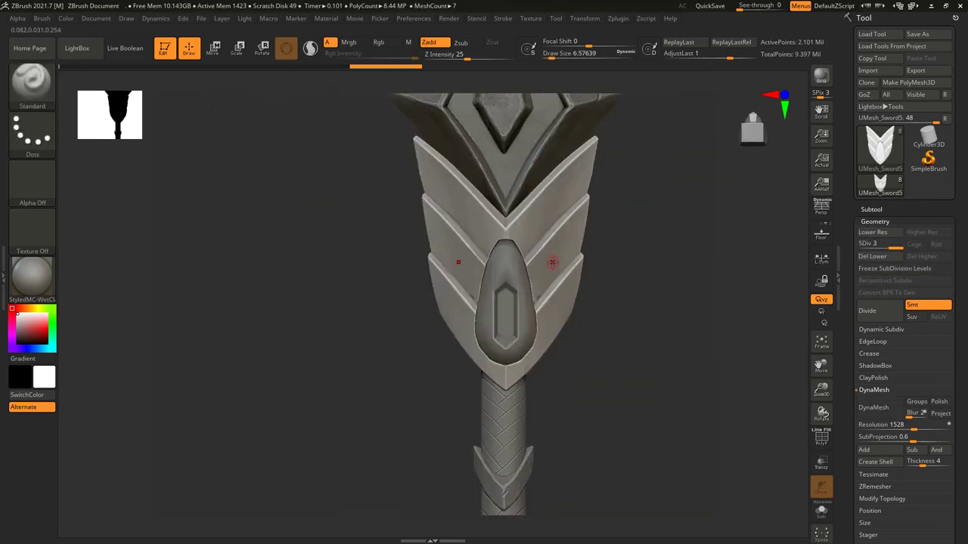
mouse_move(547, 213)
right_mouse_down()
mouse_move(577, 224)
mouse_move(593, 256)
mouse_move(593, 190)
mouse_move(516, 242)
mouse_move(538, 263)
right_mouse_up()
key("b")
key("d")
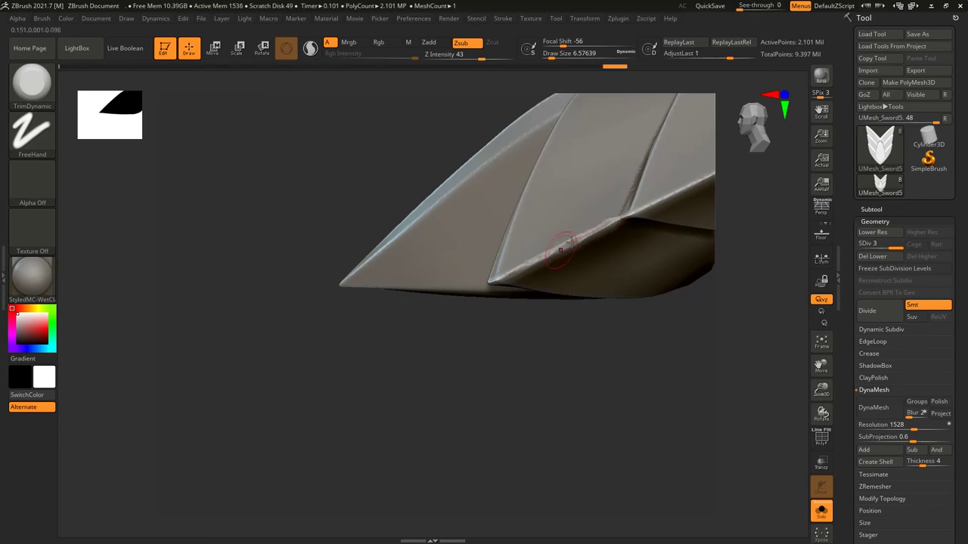
Step: Trim the blade's crease edge flat along its length with TrimDynamic
mouse_move(492, 270)
right_mouse_down("ctrl")
mouse_move(505, 281)
mouse_move(555, 242)
mouse_move(479, 260)
mouse_move(488, 272)
mouse_move(479, 286)
right_mouse_up("ctrl")
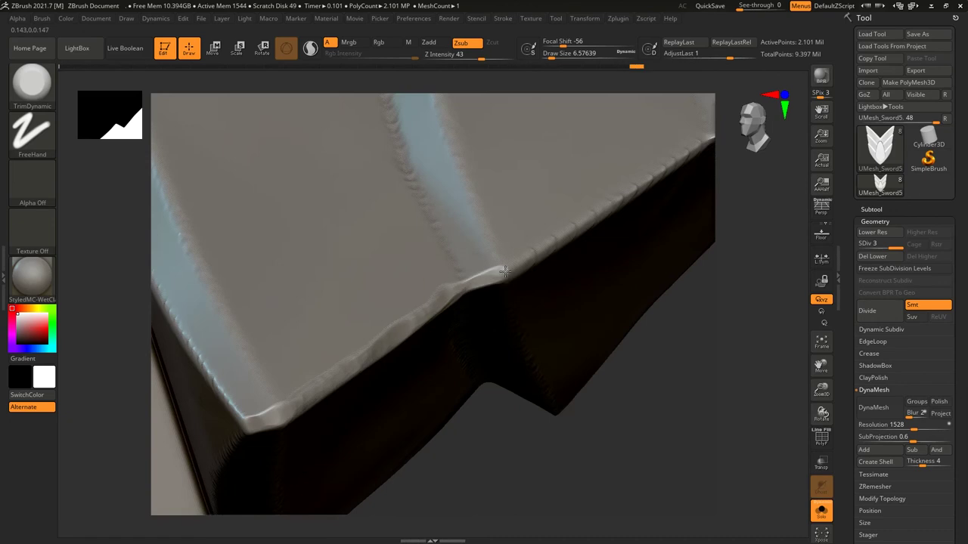
mouse_move(555, 242)
right_mouse_down()
mouse_move(546, 181)
mouse_move(586, 182)
mouse_move(477, 205)
right_mouse_up()
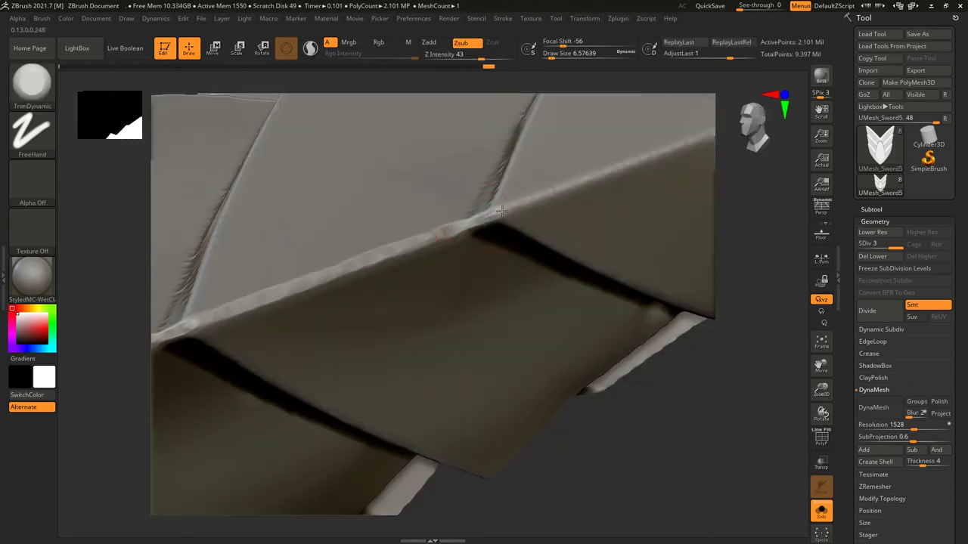
right_click_drag(598, 173, 409, 210)
key("f")
mouse_move(571, 191)
right_mouse_down("shift")
mouse_move(506, 164)
mouse_move(544, 174)
mouse_move(530, 182)
mouse_move(550, 176)
mouse_move(378, 223)
right_mouse_up("shift")
key("space")
mouse_move(378, 222)
left_mouse_down()
mouse_move(423, 230)
mouse_move(605, 189)
left_mouse_up()
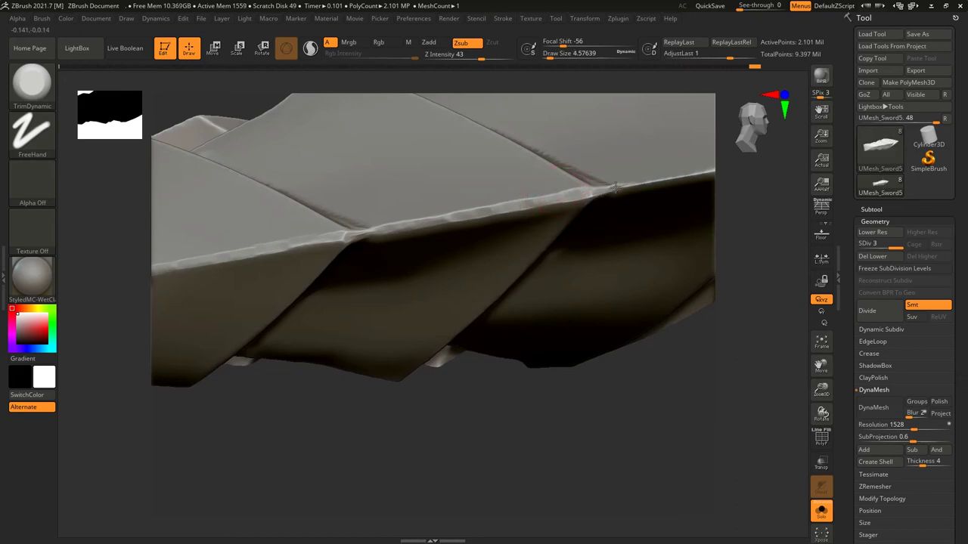
right_click_drag(454, 190, 411, 216)
left_click_drag(411, 216, 490, 214)
Step: Bevel and chip the V-shaped ridge edges on the guard's underside
mouse_move(446, 220)
right_mouse_down()
mouse_move(529, 201)
mouse_move(494, 224)
mouse_move(547, 283)
mouse_move(540, 333)
right_mouse_up()
right_click_drag(592, 294, 539, 350)
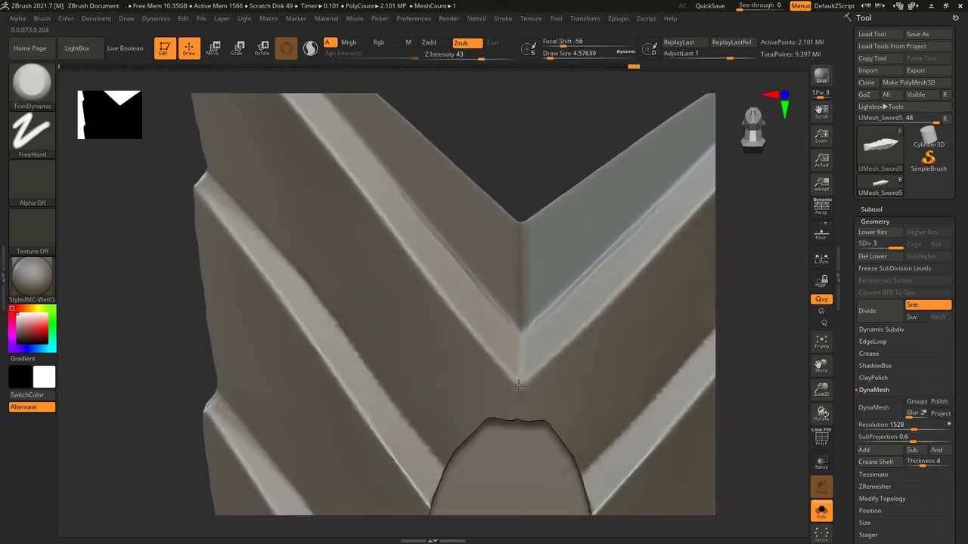
mouse_move(446, 296)
right_mouse_down()
mouse_move(417, 302)
mouse_move(417, 327)
right_mouse_up()
left_click_drag(453, 290, 515, 222)
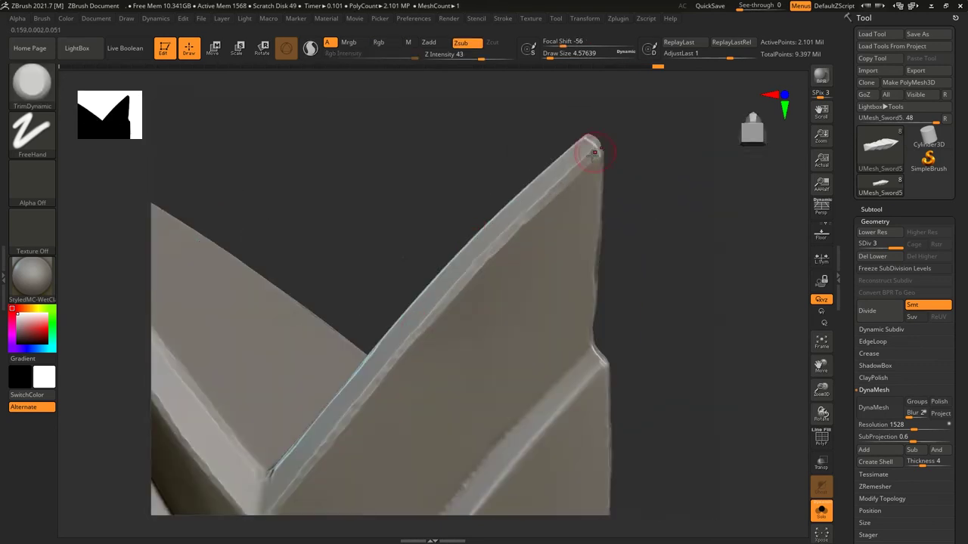
right_click_drag(593, 153, 594, 146)
left_click_drag(423, 261, 382, 293)
mouse_move(382, 293)
right_mouse_down()
mouse_move(356, 309)
mouse_move(395, 264)
mouse_move(422, 270)
mouse_move(401, 341)
mouse_move(357, 211)
mouse_move(411, 213)
right_mouse_up()
left_click_drag(424, 233, 401, 266)
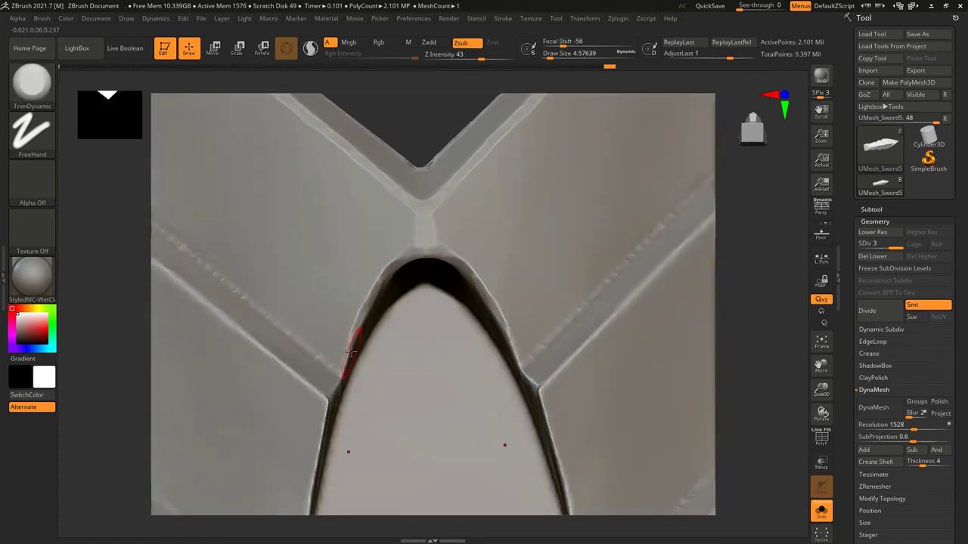
right_click_drag(400, 266, 507, 253)
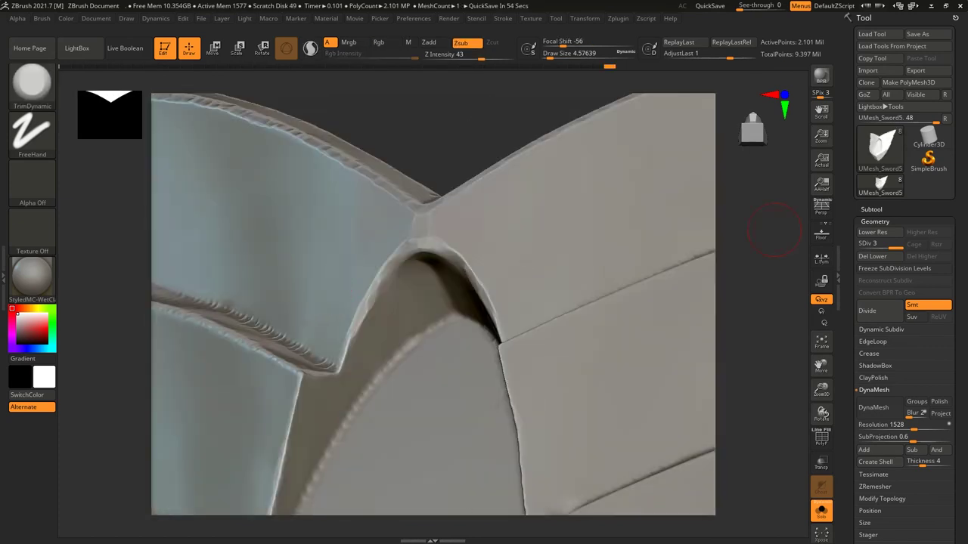
right_click_drag(331, 305, 341, 303)
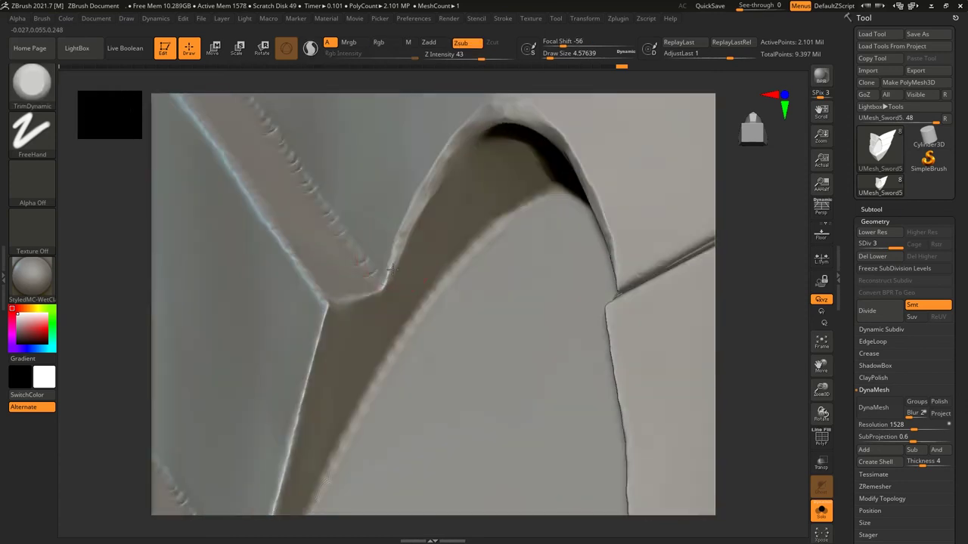
Step: Trim the mirrored inset edges and flatten the rim edge and its corner
left_click_drag(341, 303, 306, 397)
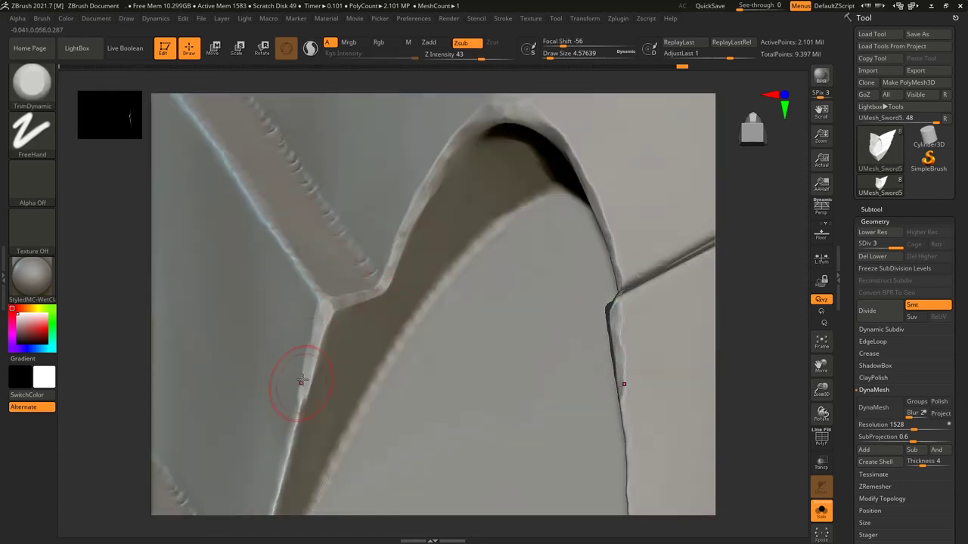
right_click_drag(307, 397, 377, 193)
left_click_drag(376, 194, 275, 469)
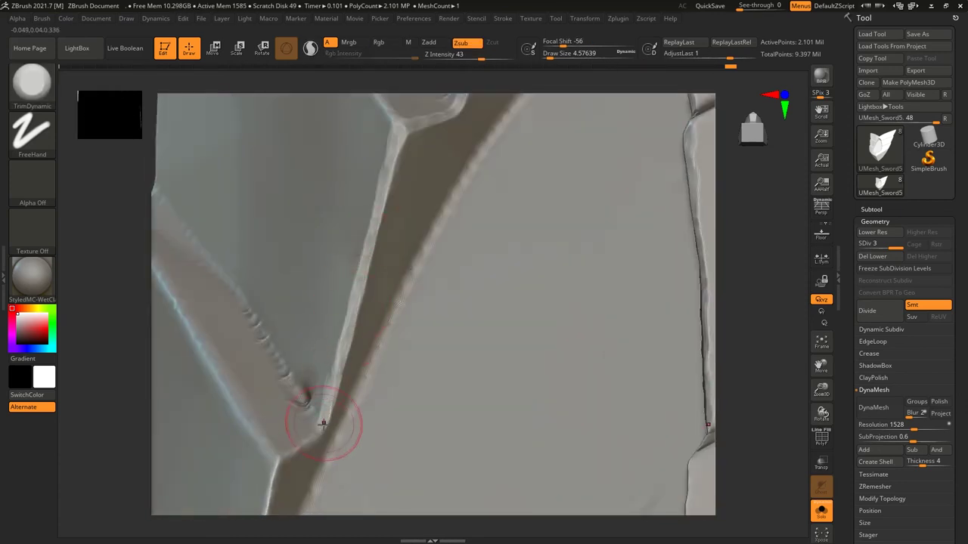
right_click_drag(274, 469, 355, 227)
left_click_drag(356, 227, 363, 395)
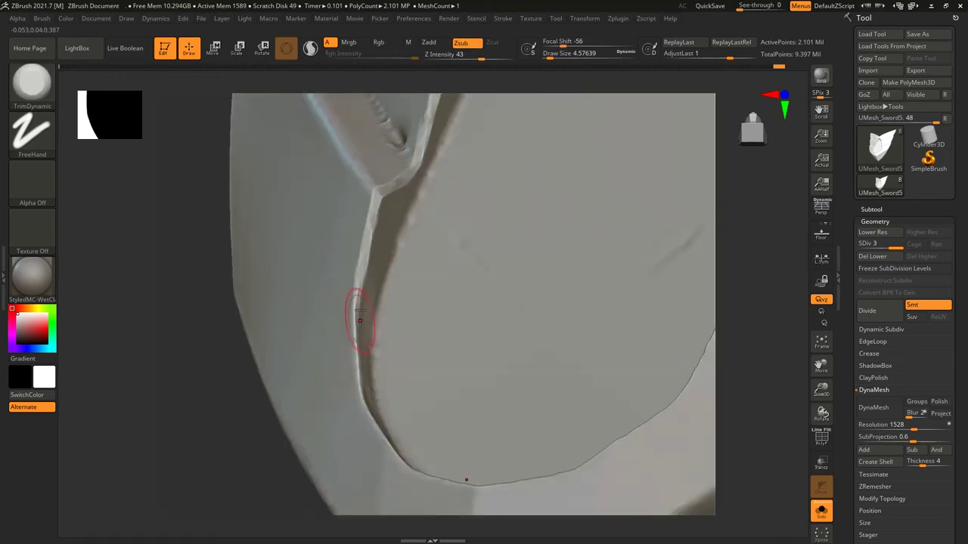
mouse_move(363, 395)
right_mouse_down()
mouse_move(581, 243)
mouse_move(530, 183)
right_mouse_up()
left_click_drag(530, 183, 451, 302)
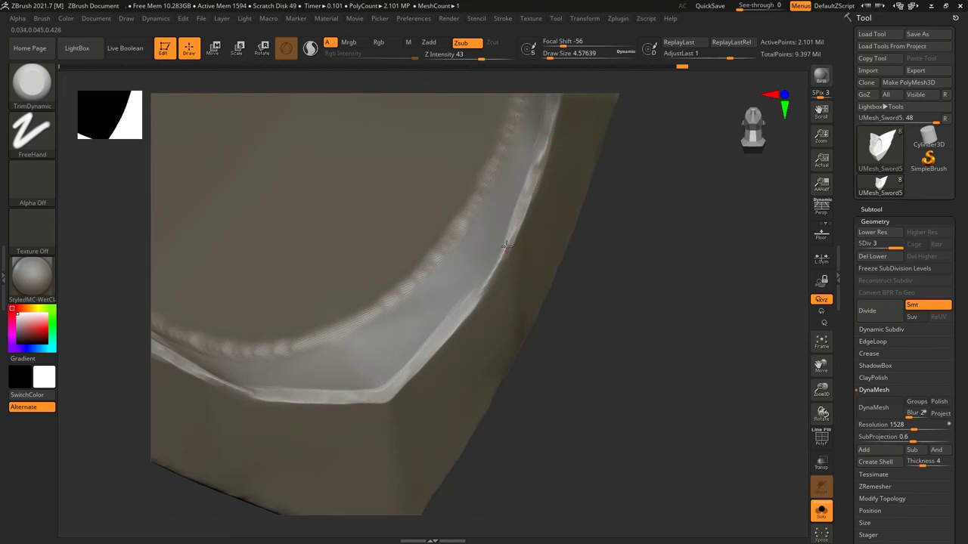
right_click_drag(450, 302, 406, 244)
right_click_drag(423, 423, 384, 264)
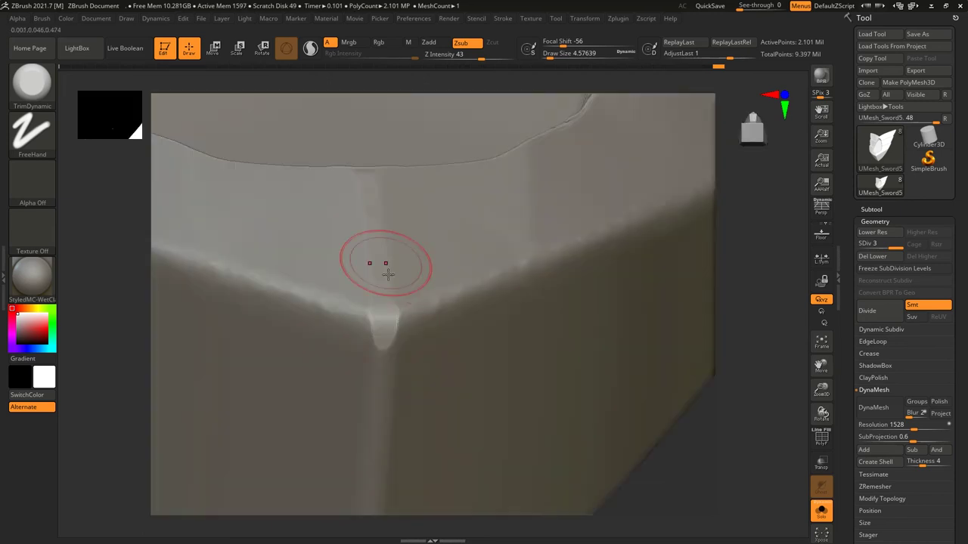
Step: Trim the bevel around the teardrop gem inset flat
mouse_move(367, 443)
right_mouse_down()
mouse_move(302, 399)
mouse_move(415, 324)
mouse_move(350, 341)
right_mouse_up()
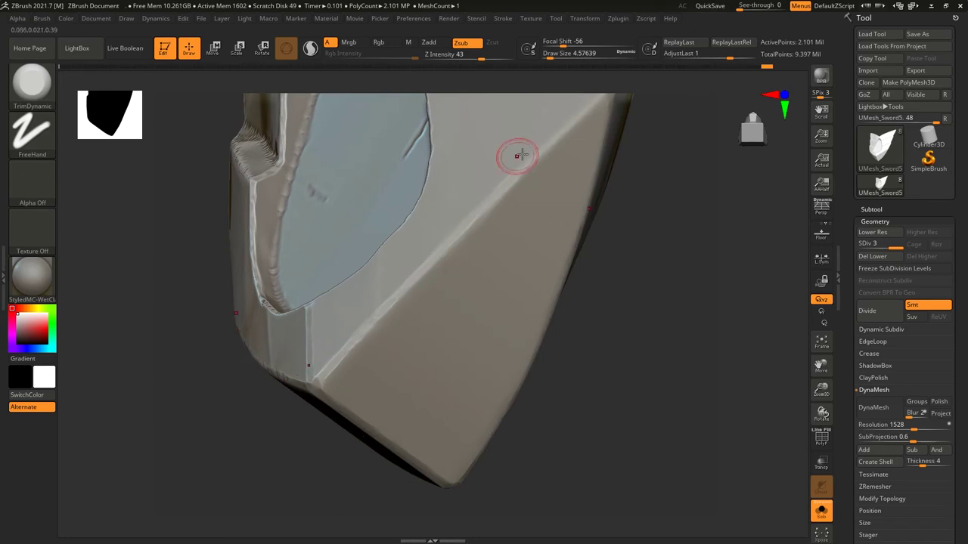
right_click_drag(517, 156, 488, 203)
mouse_move(447, 247)
right_mouse_down("shift")
mouse_move(395, 216)
mouse_move(421, 222)
right_mouse_up("shift")
mouse_move(419, 223)
left_mouse_down()
mouse_move(435, 227)
mouse_move(553, 101)
left_mouse_up()
right_click_drag(377, 160, 385, 255, "alt")
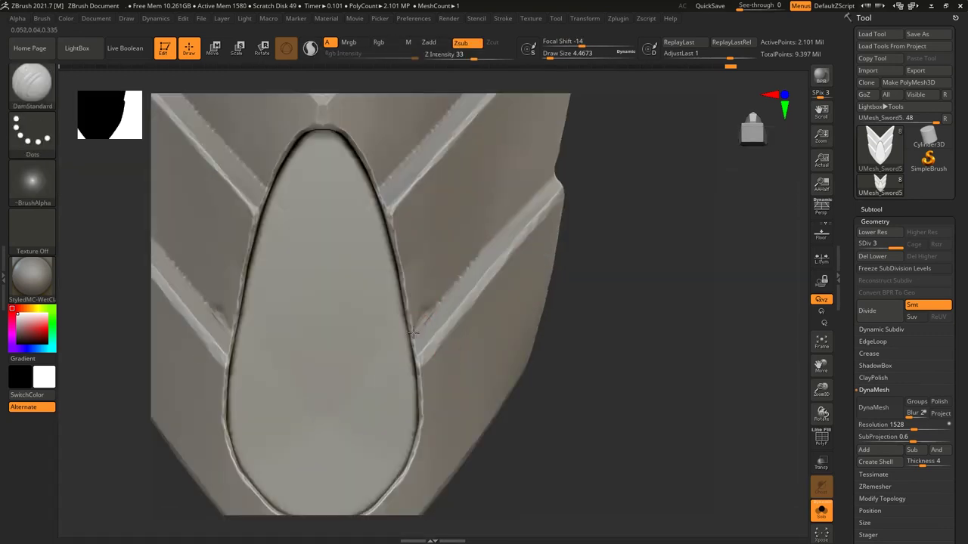
Step: Cut straight slash grooves across the ridge with DamStandard
left_click_drag(538, 189, 416, 329)
mouse_move(415, 329)
right_mouse_down("ctrl")
mouse_move(404, 335)
mouse_move(453, 273)
mouse_move(371, 302)
right_mouse_up("ctrl")
left_click_drag(479, 211, 497, 202)
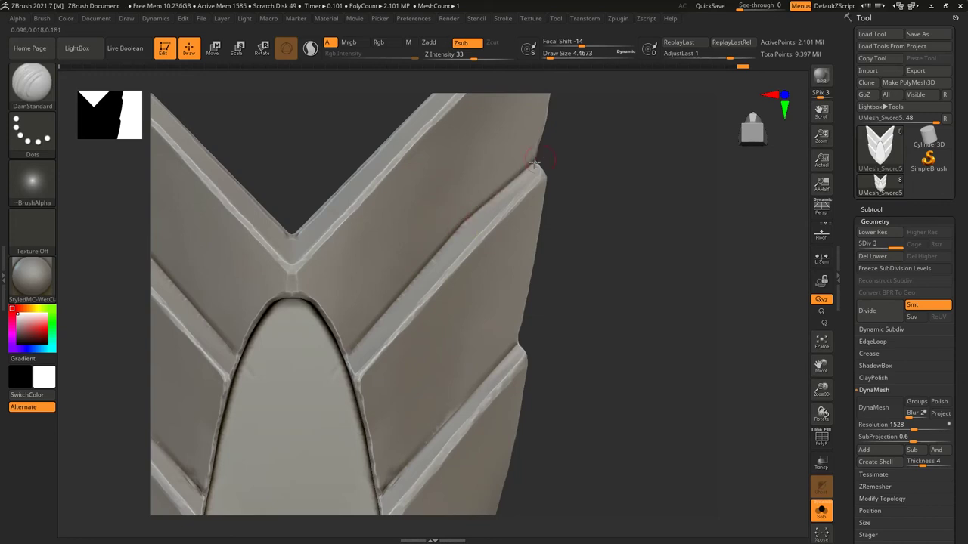
Step: Switch to the Move brush at subdivision level 1, sized about 37
key("f")
key("b")
key("m")
key("v")
key("s")
left_click_drag(523, 209, 520, 209)
key("shift+d")
key("shift+d")
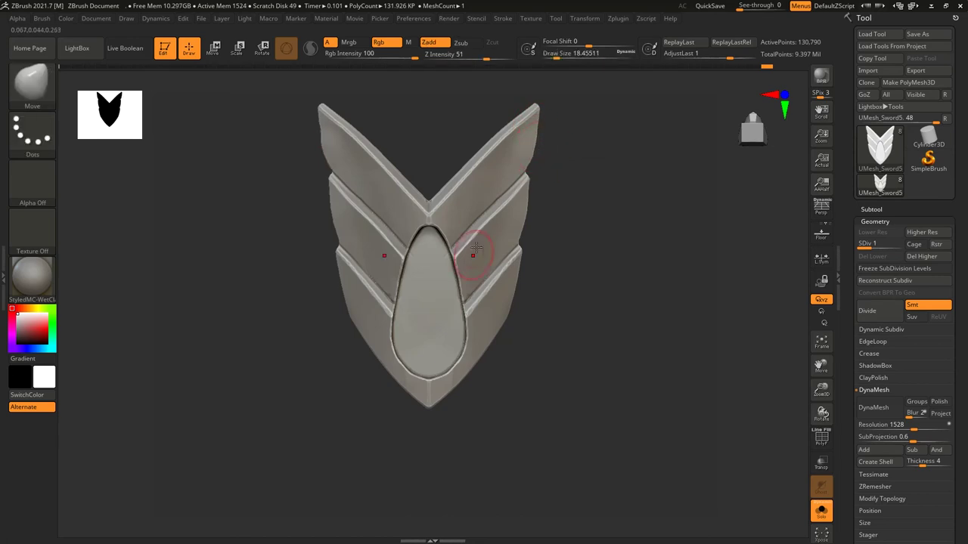
key("bracketright")
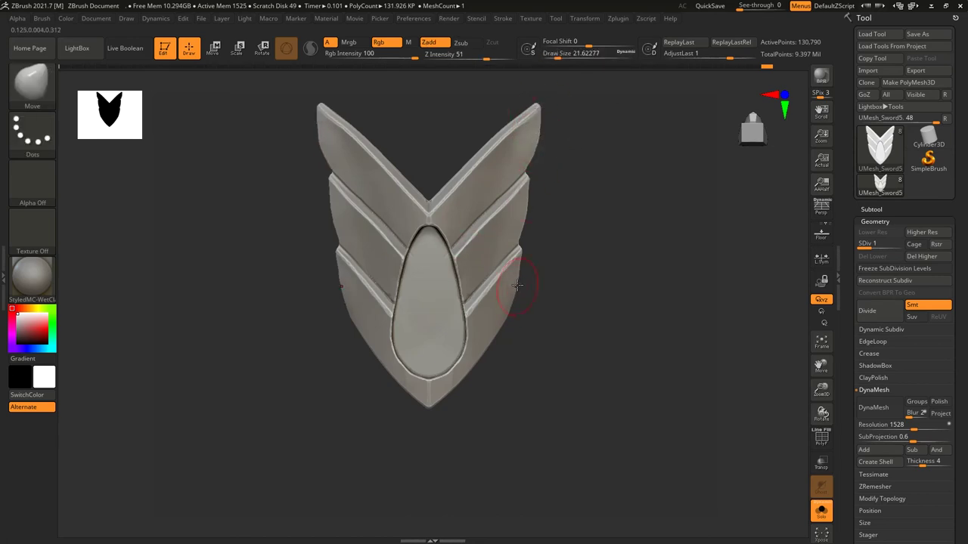
key("bracketright")
key("bracketright")
Step: Push the guard's silhouette with Move, then return to subdivision level 3
left_click_drag(400, 259, 466, 244, "shift")
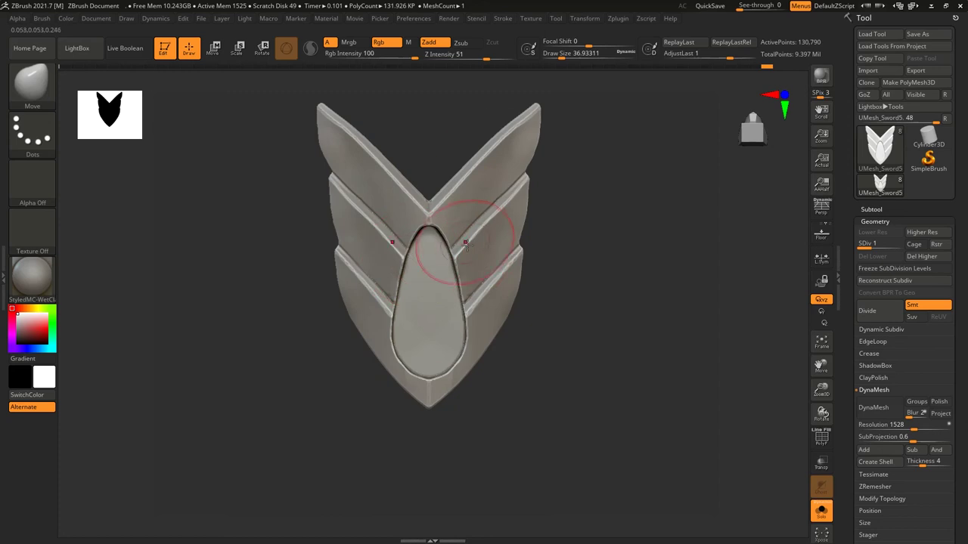
left_click_drag(538, 127, 582, 325, "shift")
key("d")
key("d")
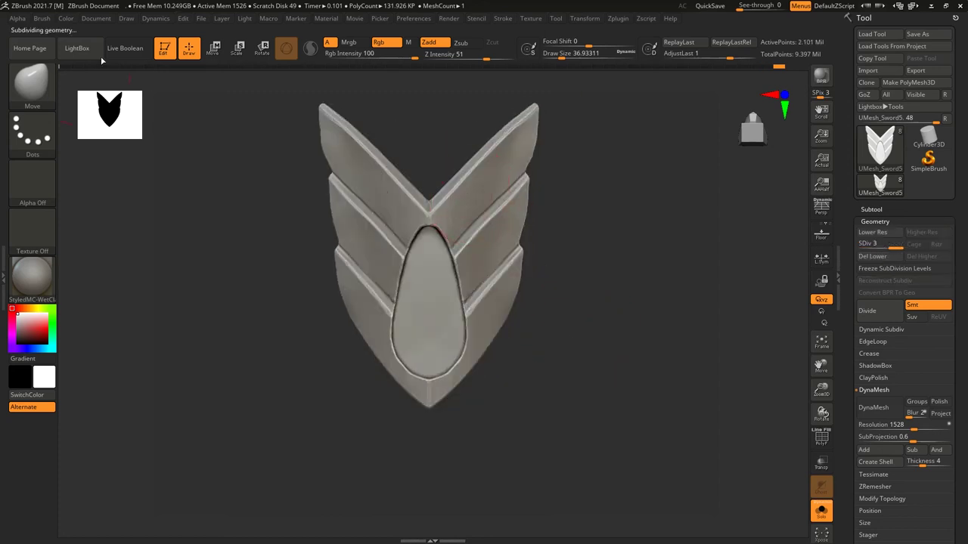
key("comma")
left_click(179, 79)
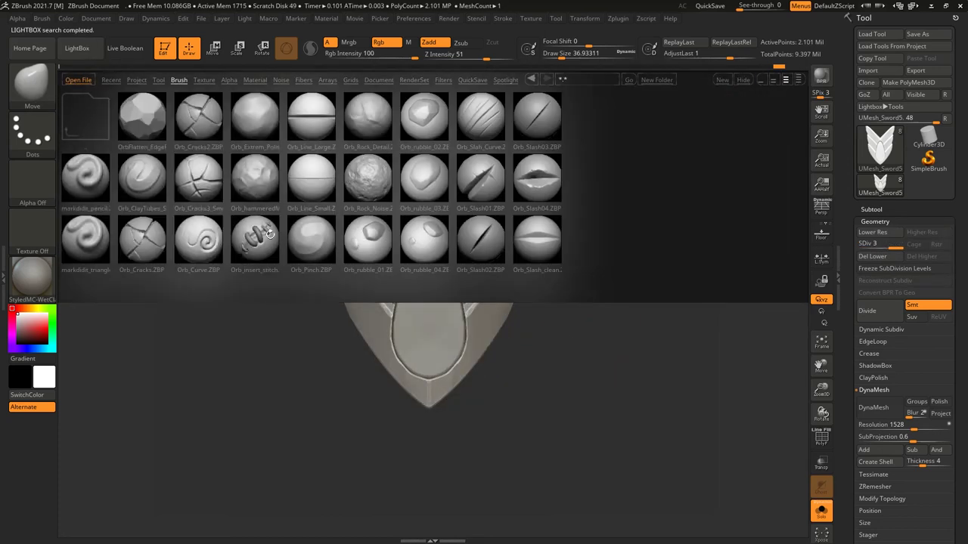
Step: Load a triangle-pattern surface brush, then switch to MaskPen zoomed on the upper wings
double_click(91, 240)
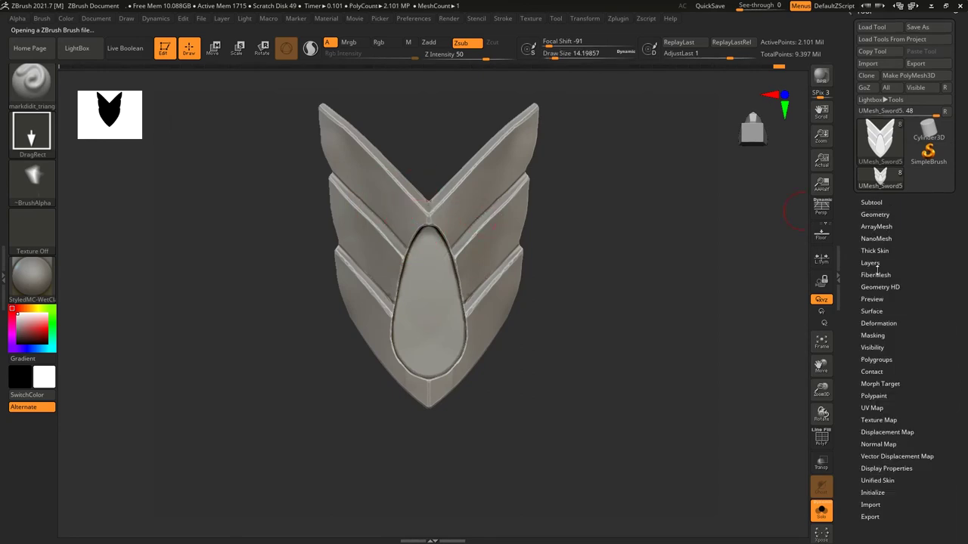
mouse_move(552, 282)
right_mouse_down("alt")
mouse_move(481, 167)
mouse_move(431, 274)
right_mouse_up("alt")
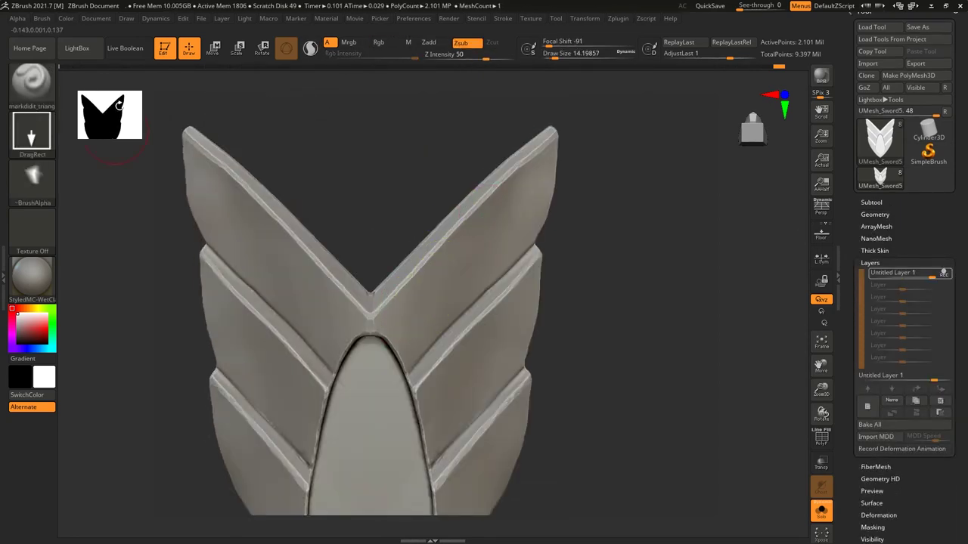
key("b")
key("m")
key("p")
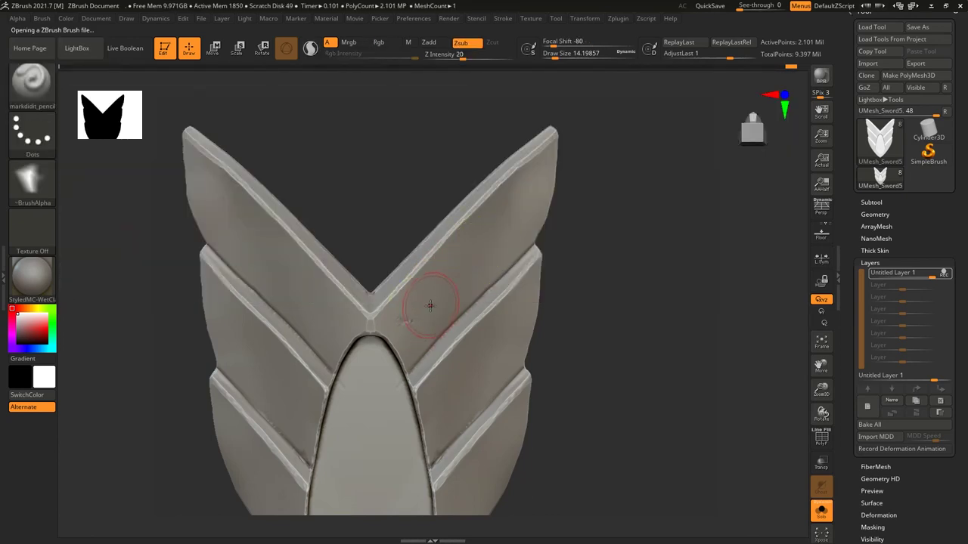
mouse_move(429, 305)
right_mouse_down()
mouse_move(402, 315)
mouse_move(411, 277)
right_mouse_up()
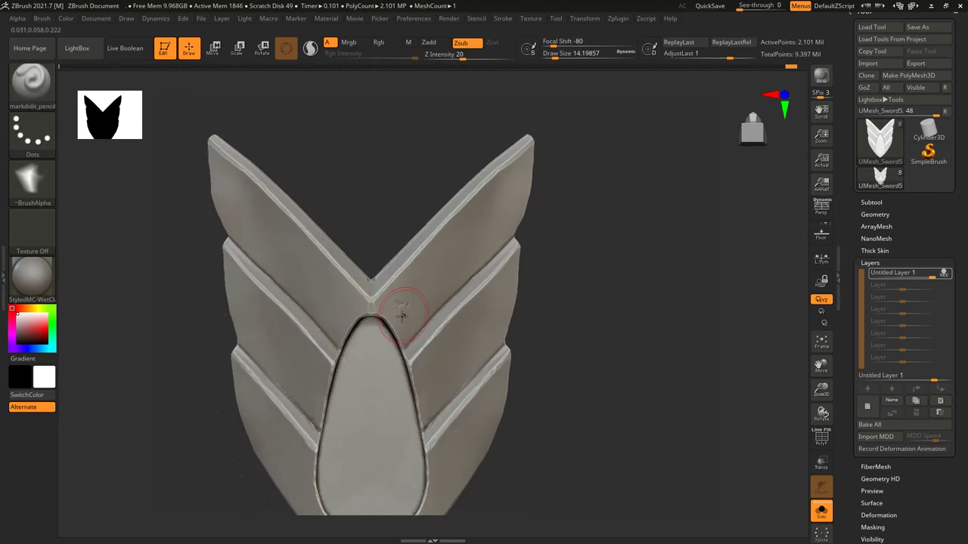
Step: Load Orb_Rock_Detail and stamp rock texture onto the upper right wing
key("comma")
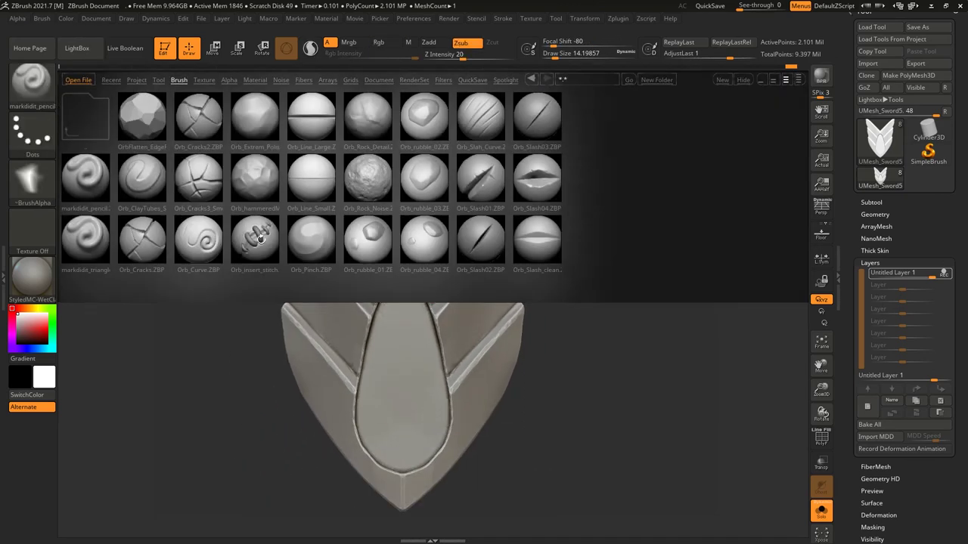
double_click(369, 175)
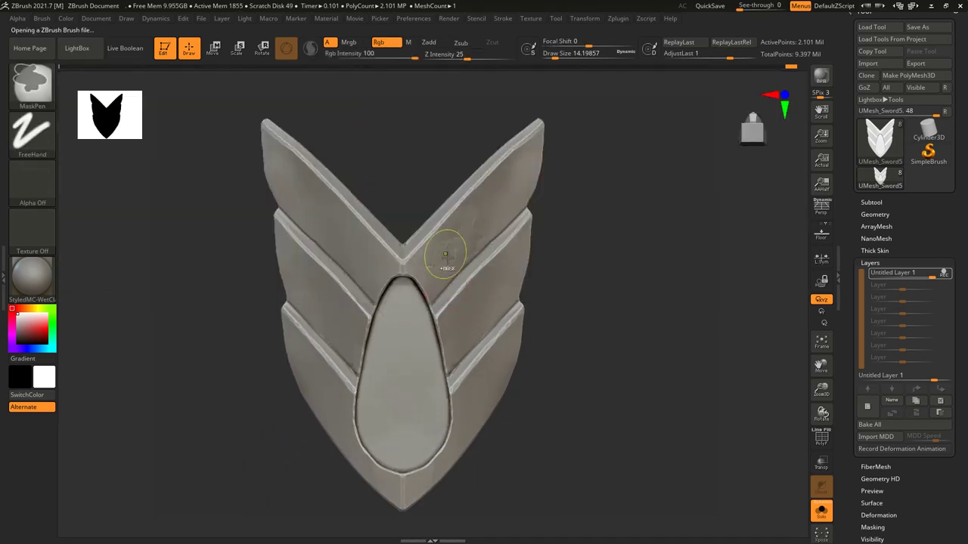
left_click_drag(473, 222, 497, 289)
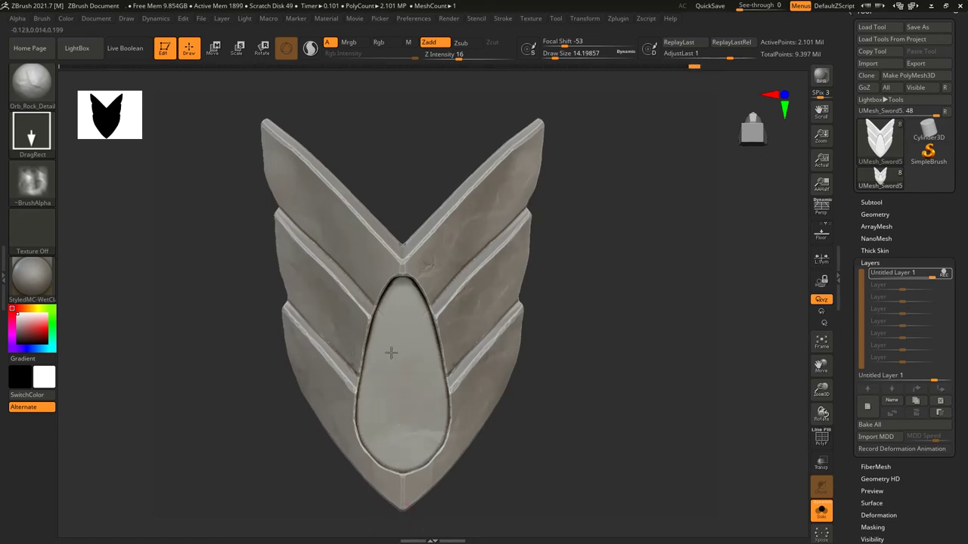
right_click_drag(371, 235, 360, 255)
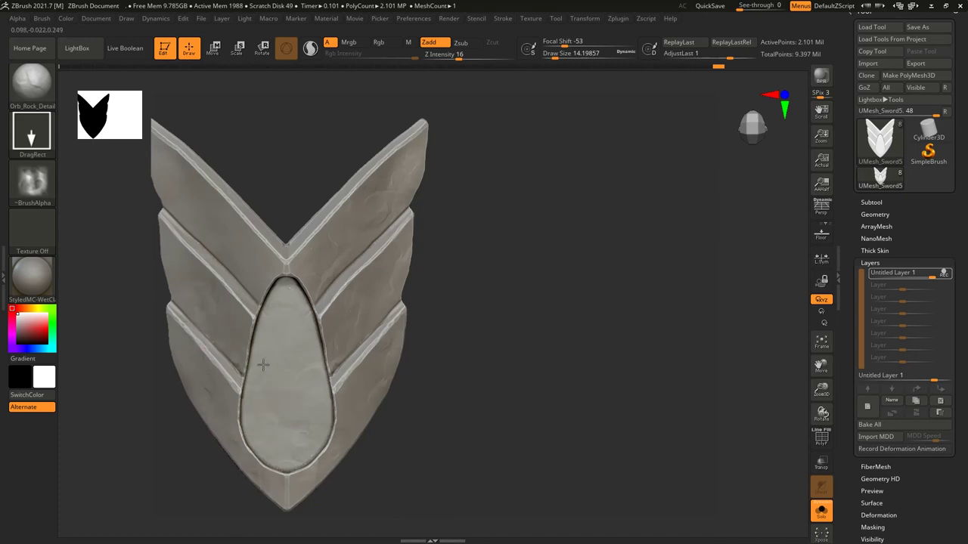
right_click_drag(263, 365, 320, 280)
Step: Switch back to TrimDynamic and orbit to inspect the oval inset and diagonal bands
key("b")
key("t")
key("d")
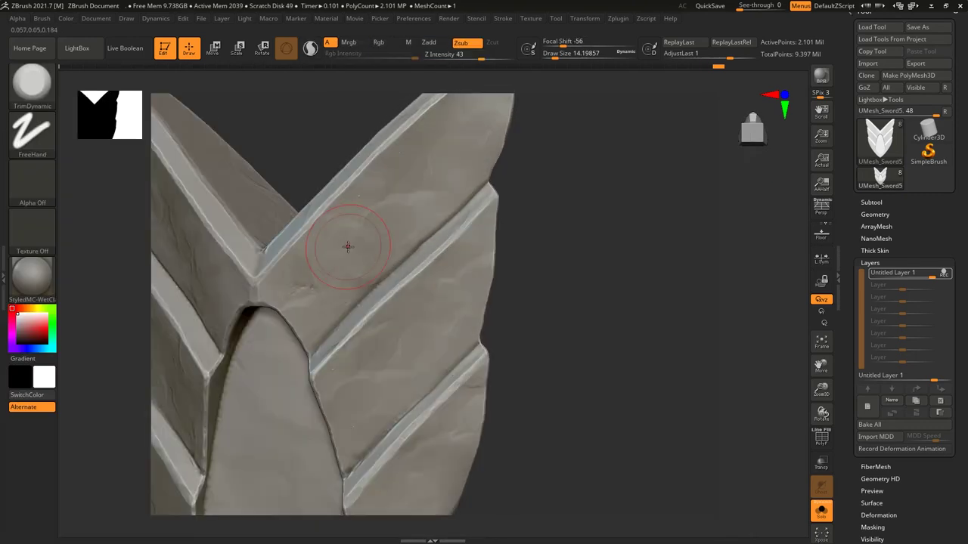
right_click_drag(341, 249, 407, 250)
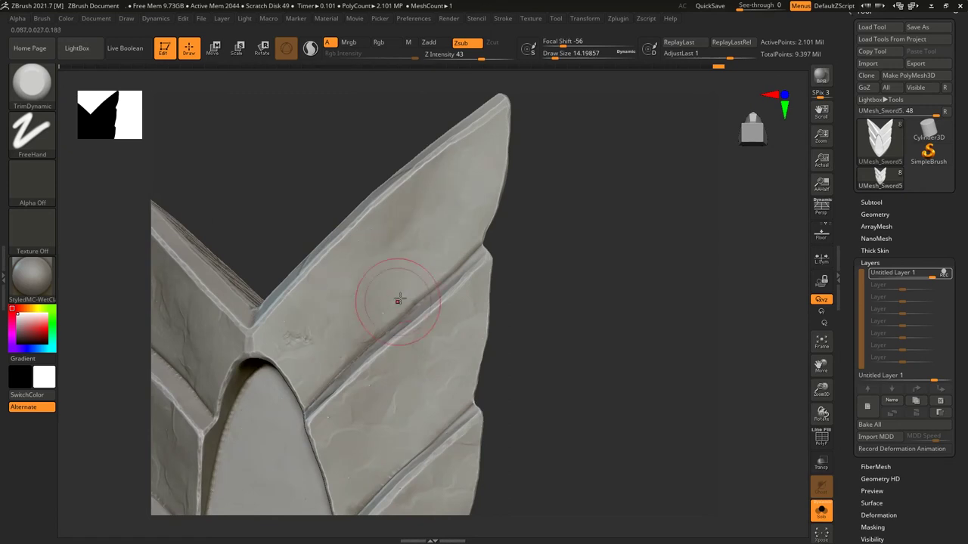
right_click_drag(346, 346, 400, 239)
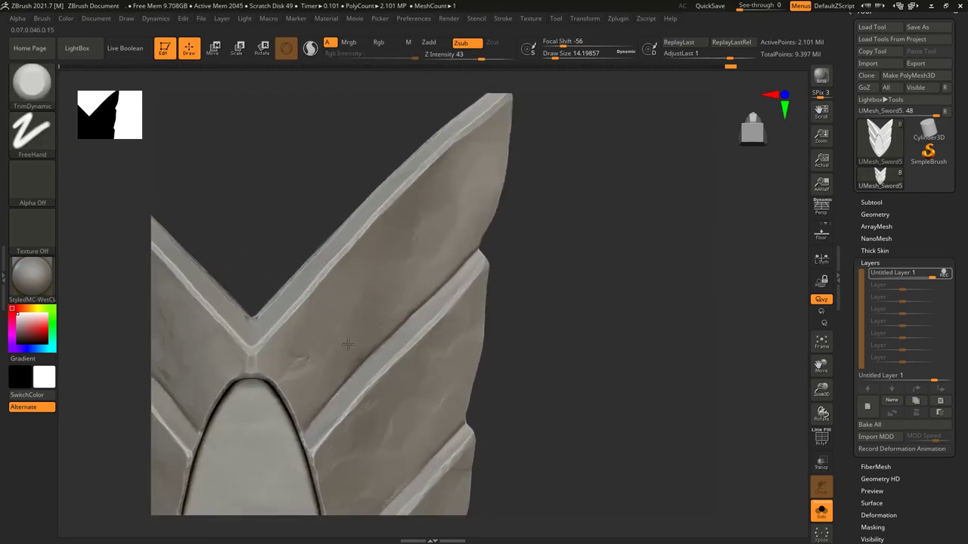
right_click_drag(347, 344, 453, 213)
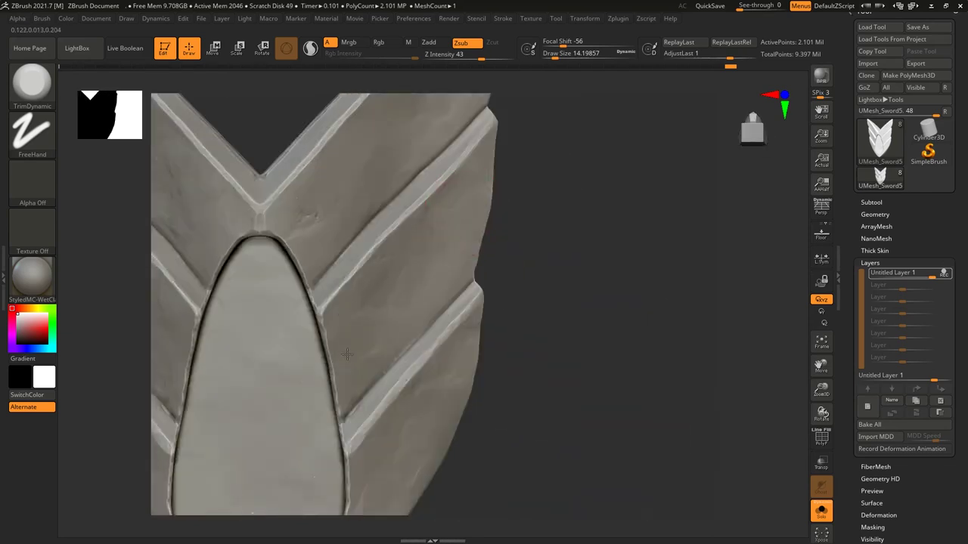
right_click_drag(468, 194, 416, 266)
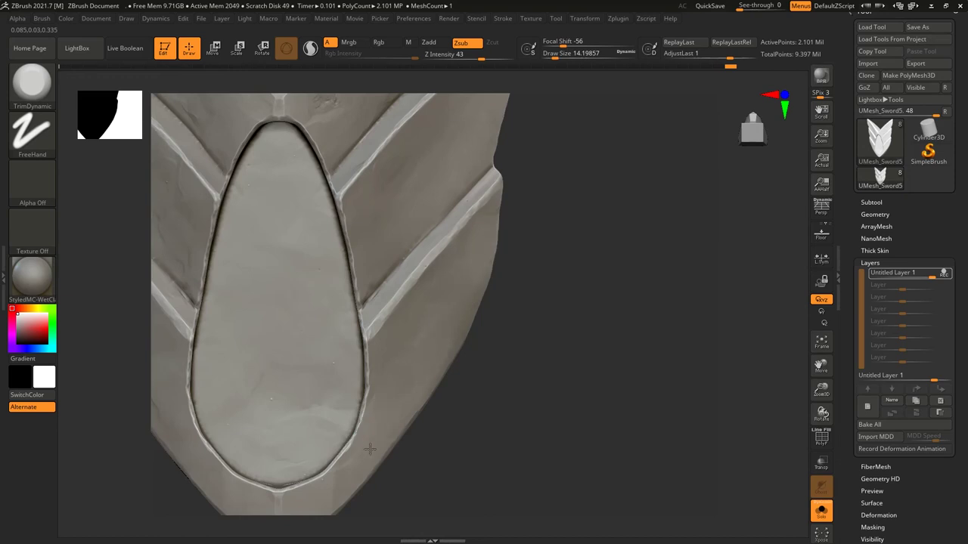
mouse_move(480, 266)
right_mouse_down()
mouse_move(426, 305)
mouse_move(366, 268)
mouse_move(322, 189)
right_mouse_up()
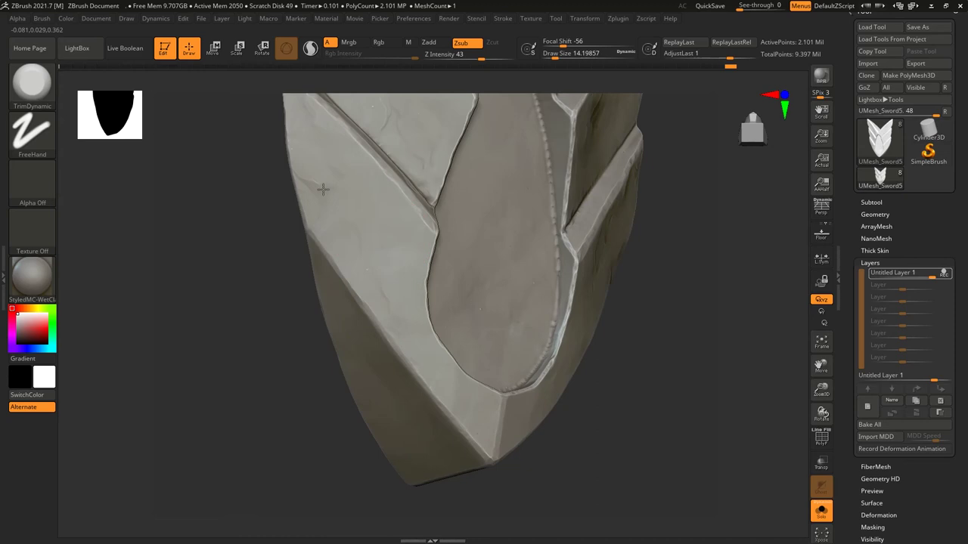
right_click_drag(376, 286, 346, 257)
right_click_drag(385, 218, 315, 201)
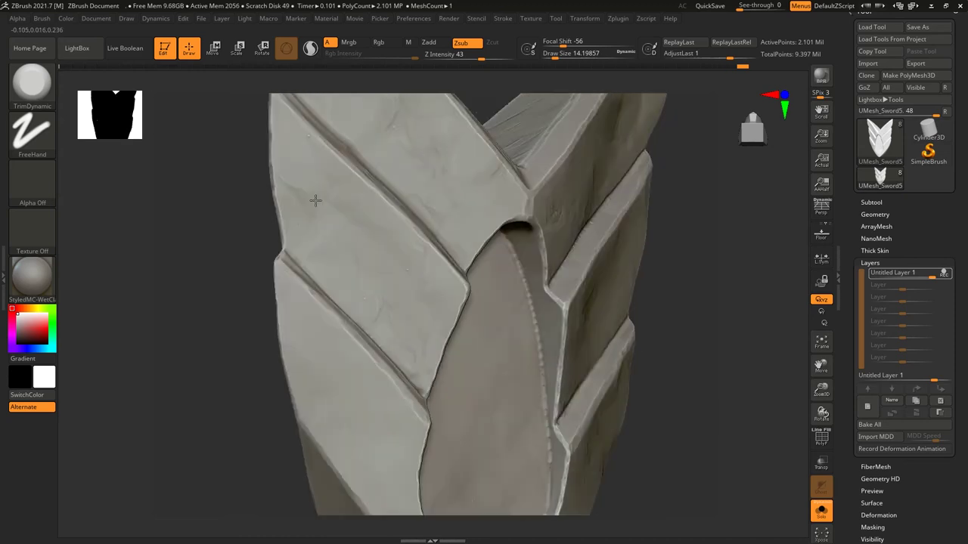
Step: Orbit around the guard's tips from front, side and top views
right_click_drag(400, 226, 434, 263)
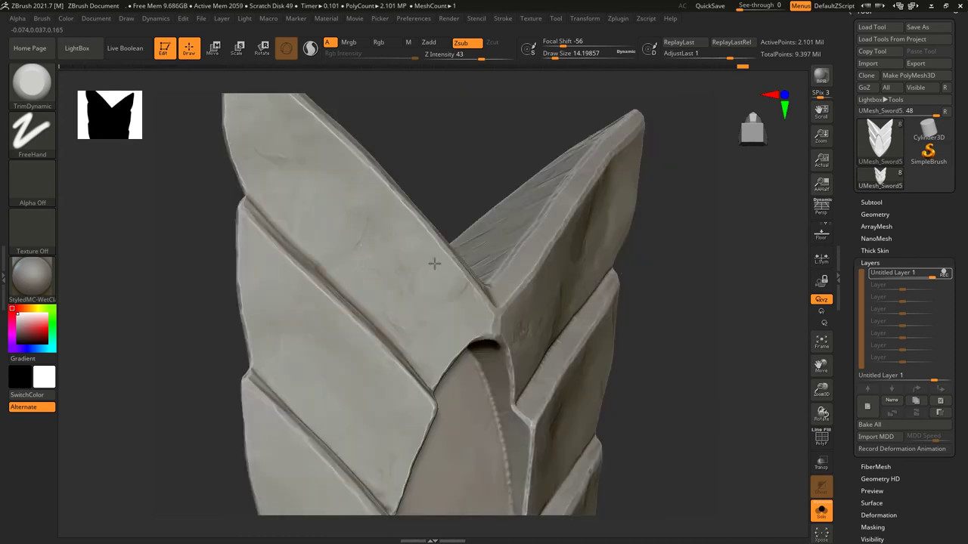
mouse_move(255, 160)
right_mouse_down()
mouse_move(270, 145)
mouse_move(396, 253)
mouse_move(362, 282)
mouse_move(408, 250)
mouse_move(456, 265)
right_mouse_up()
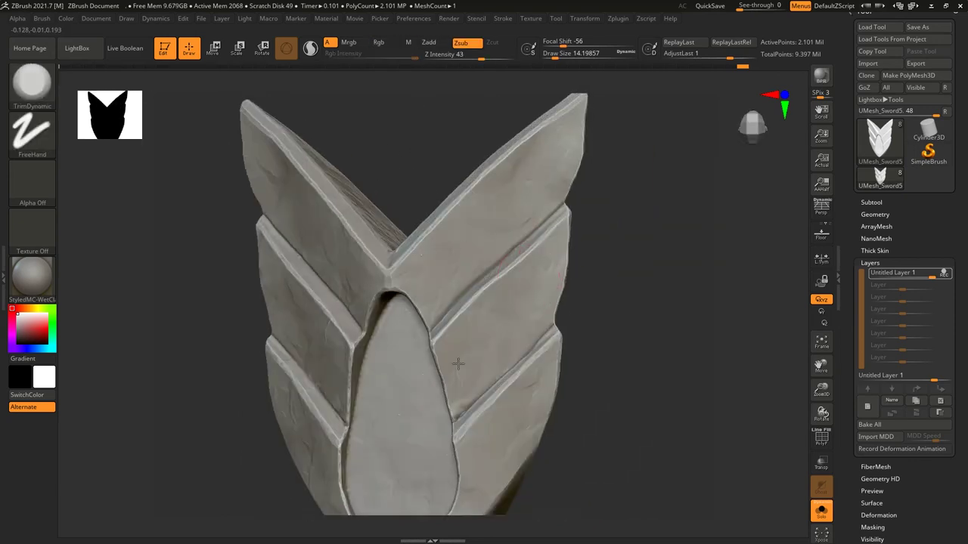
right_click_drag(519, 286, 489, 287)
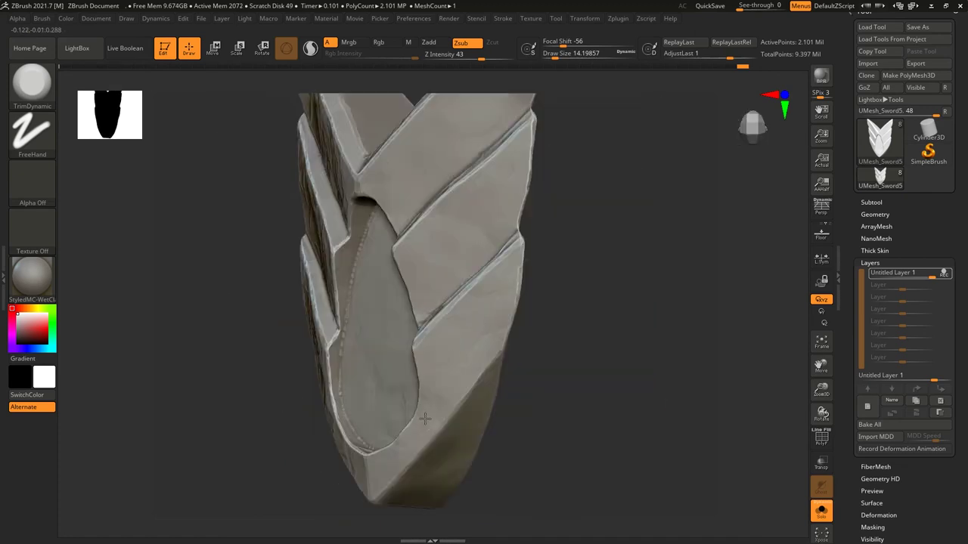
mouse_move(385, 465)
right_mouse_down()
mouse_move(553, 238)
mouse_move(396, 201)
right_mouse_up()
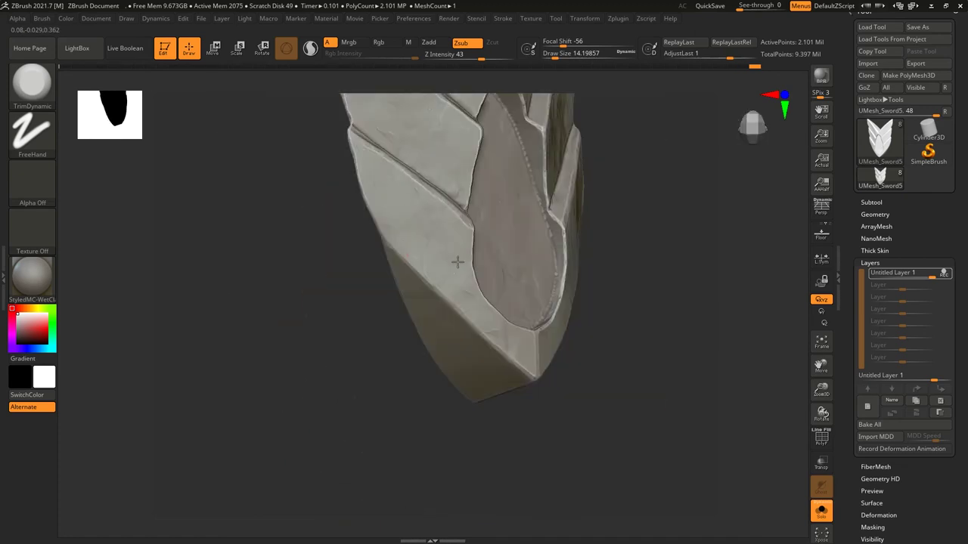
right_click_drag(479, 309, 383, 256)
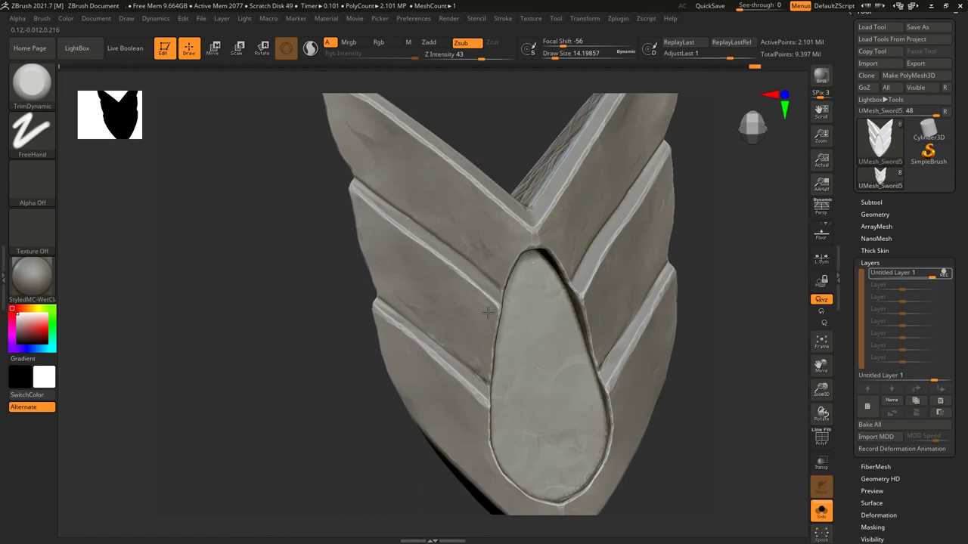
right_click_drag(461, 338, 383, 217)
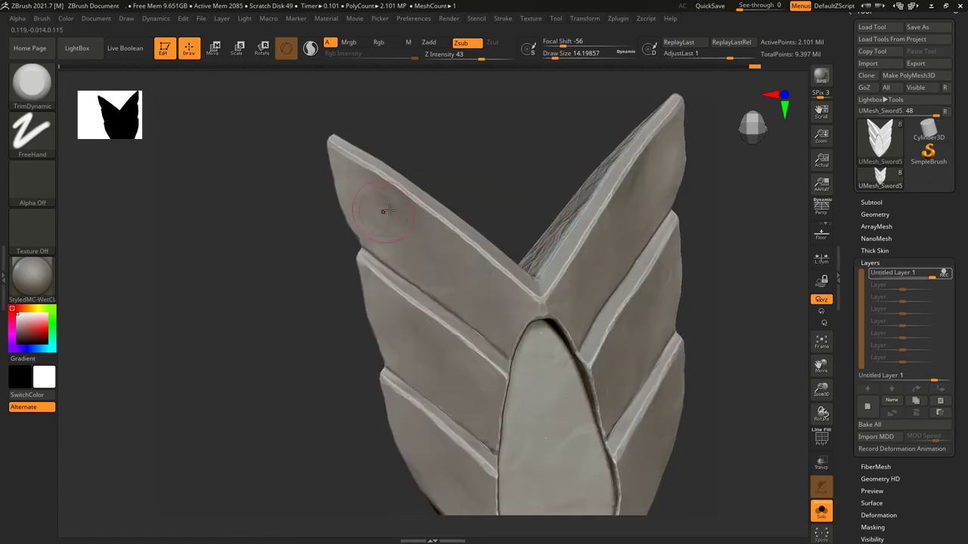
mouse_move(389, 228)
right_mouse_down()
mouse_move(492, 205)
mouse_move(495, 193)
right_mouse_up()
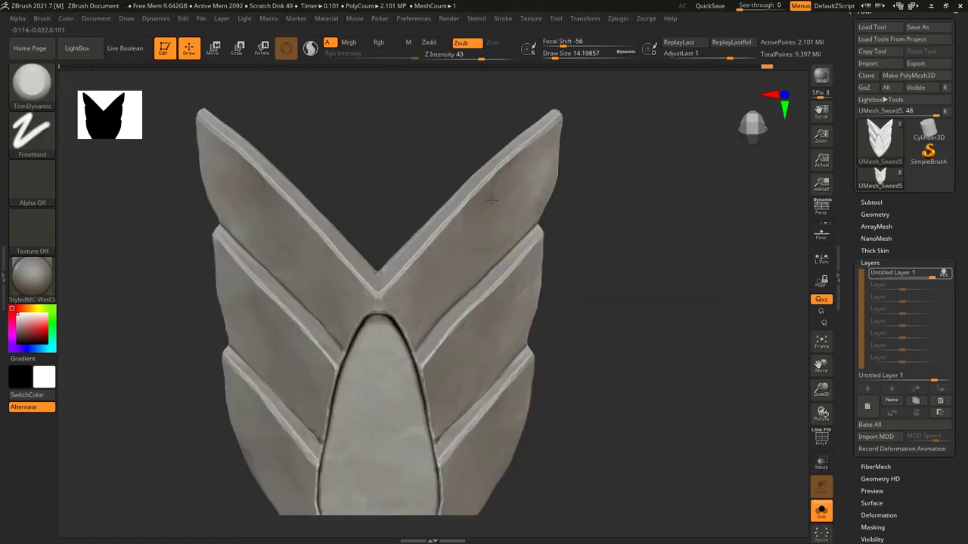
right_click_drag(504, 194, 514, 167)
mouse_move(422, 310)
right_mouse_down()
mouse_move(506, 222)
mouse_move(454, 223)
mouse_move(406, 238)
mouse_move(396, 335)
right_mouse_up()
Step: Load the Orb_Slash01 brush and adjust its auto masking settings
key("b")
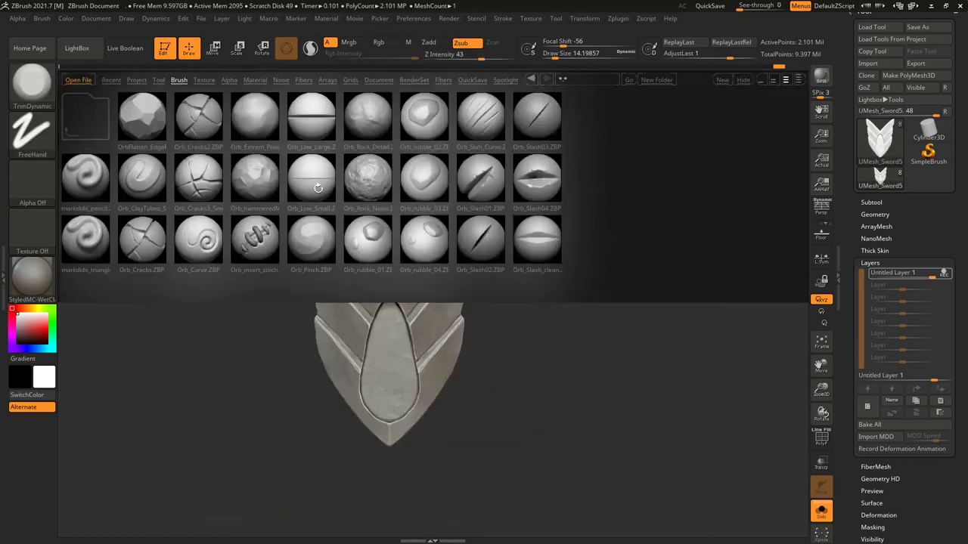
left_click(490, 299)
mouse_move(499, 302)
right_mouse_down()
mouse_move(477, 321)
mouse_move(460, 308)
right_mouse_up()
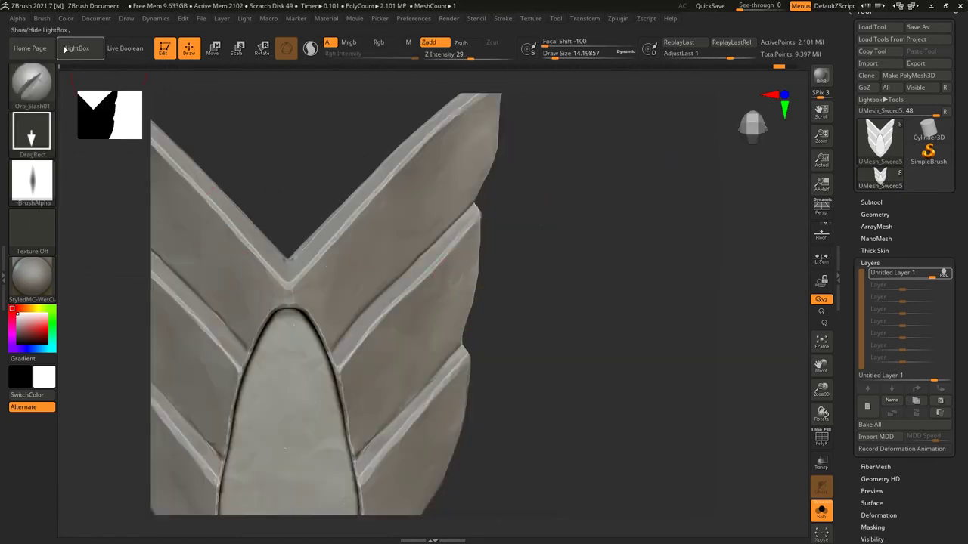
left_click(42, 19)
left_click(73, 307)
left_click(73, 399)
Step: Stamp a slash cut on the guard's right edge
key("f")
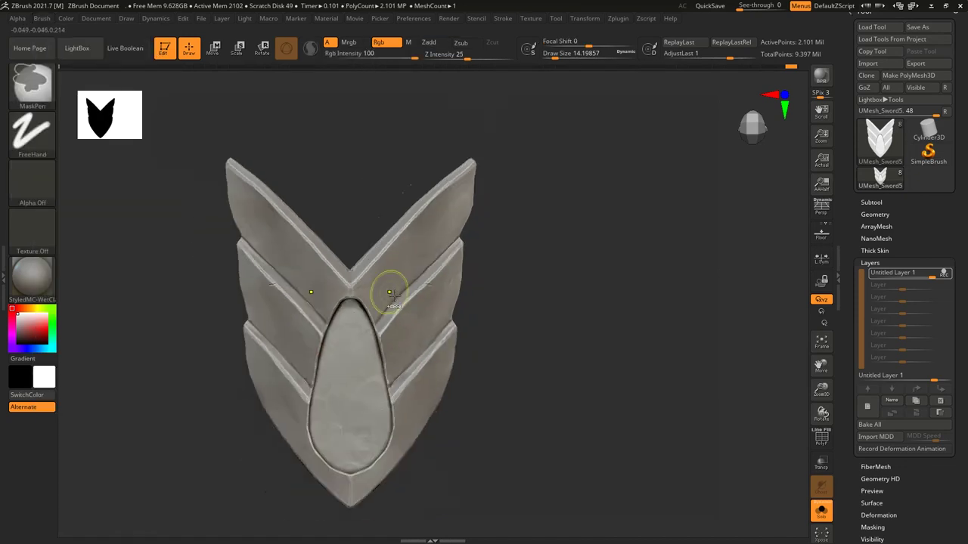
right_click_drag(517, 347, 485, 296, "ctrl")
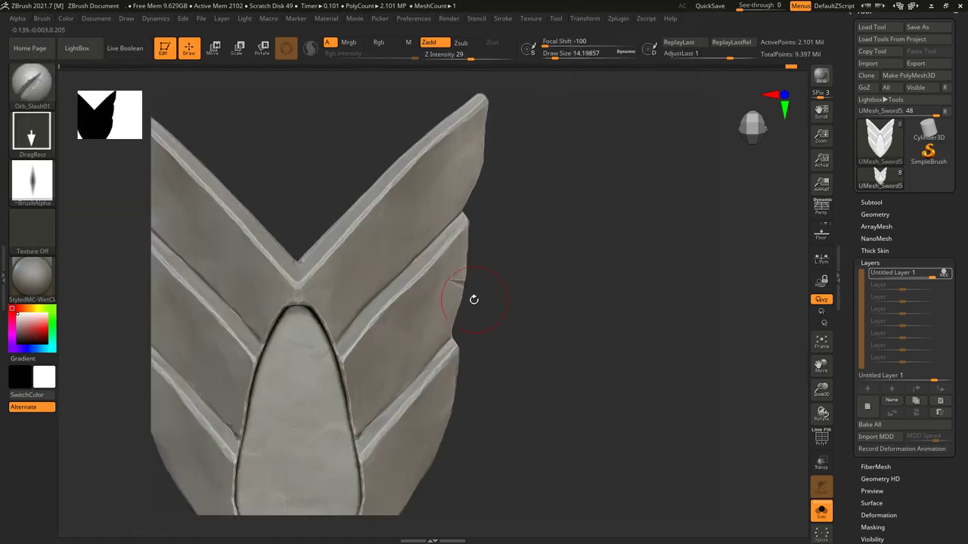
left_click(380, 316)
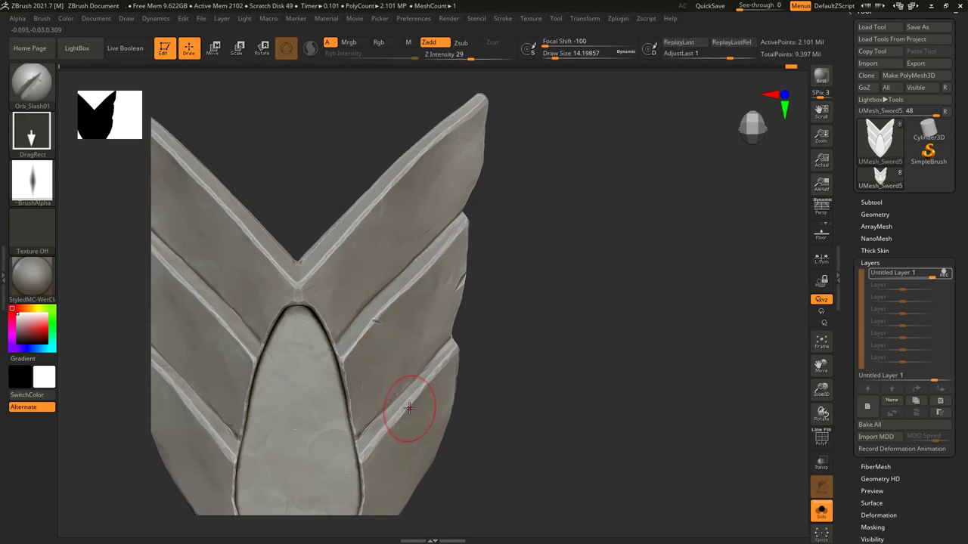
key("f")
right_click_drag(284, 302, 276, 353)
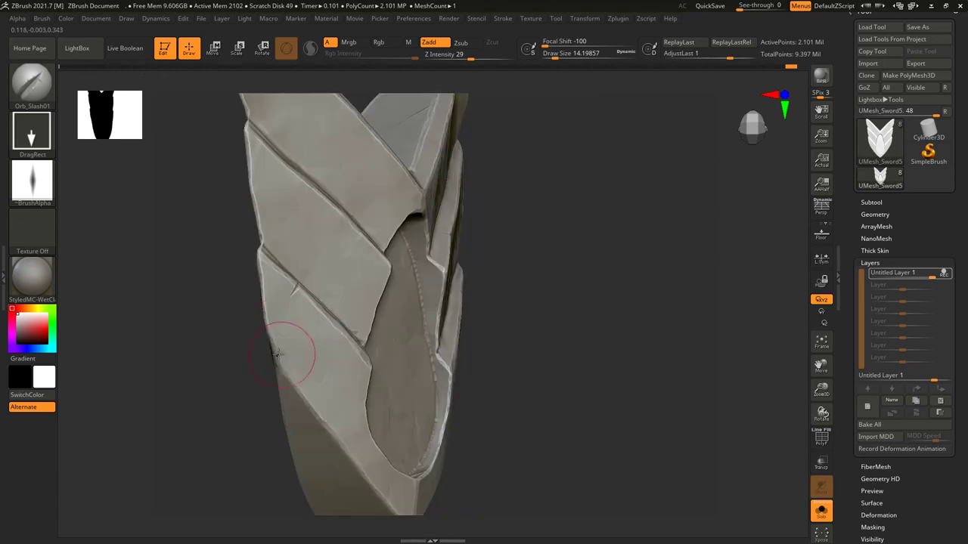
mouse_move(276, 202)
right_mouse_down()
mouse_move(302, 313)
mouse_move(250, 190)
mouse_move(277, 207)
right_mouse_up()
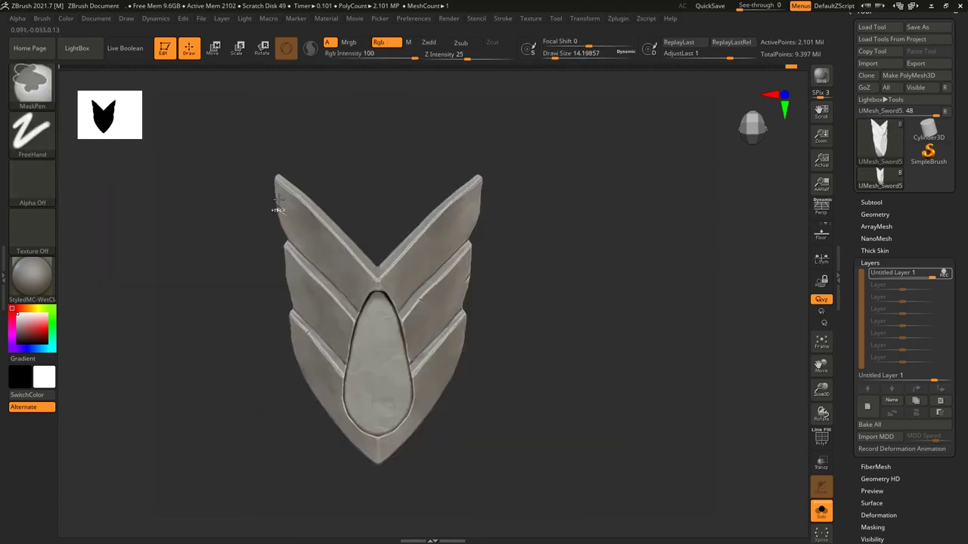
mouse_move(302, 259)
right_mouse_down()
mouse_move(350, 231)
mouse_move(292, 234)
right_mouse_up()
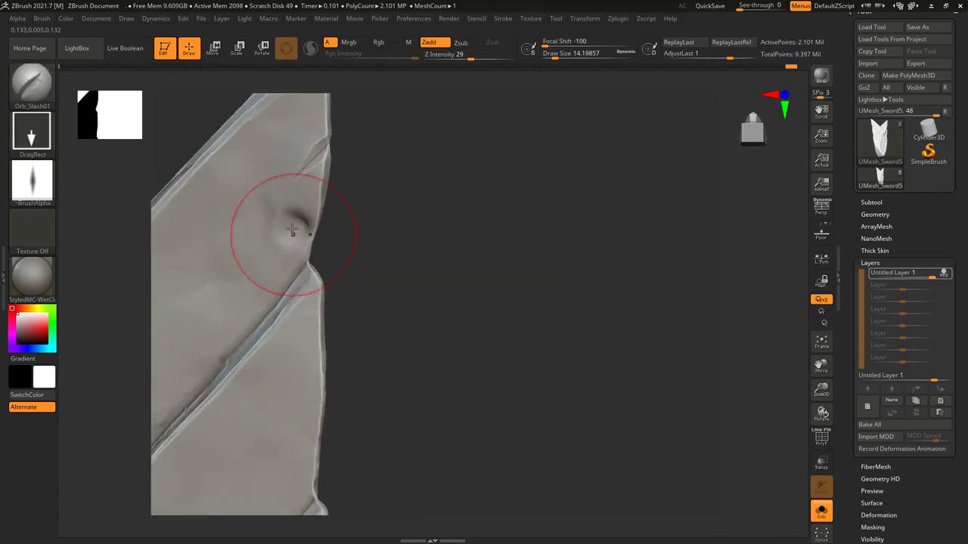
Step: Trim a chip into the blade edge and smooth the dent along the crease
key("b")
key("d")
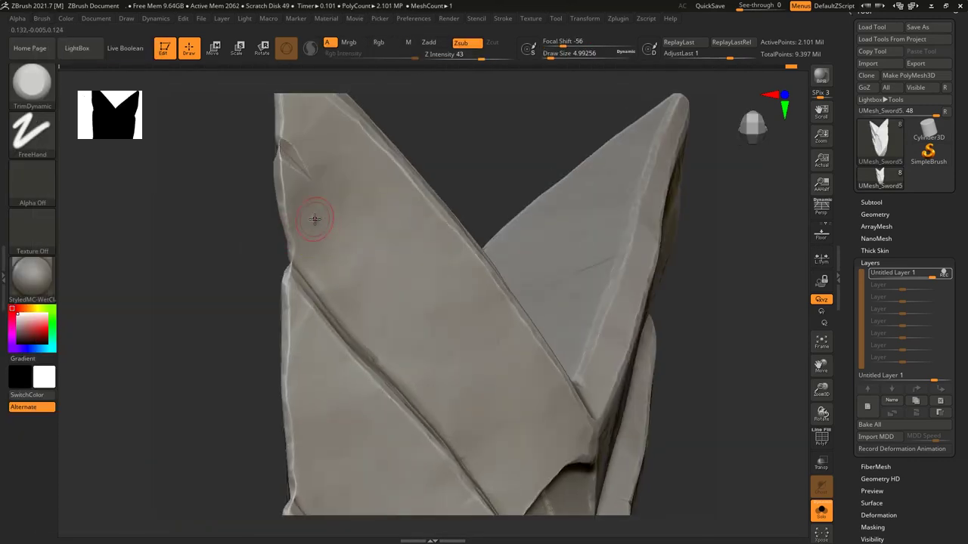
left_click(310, 218)
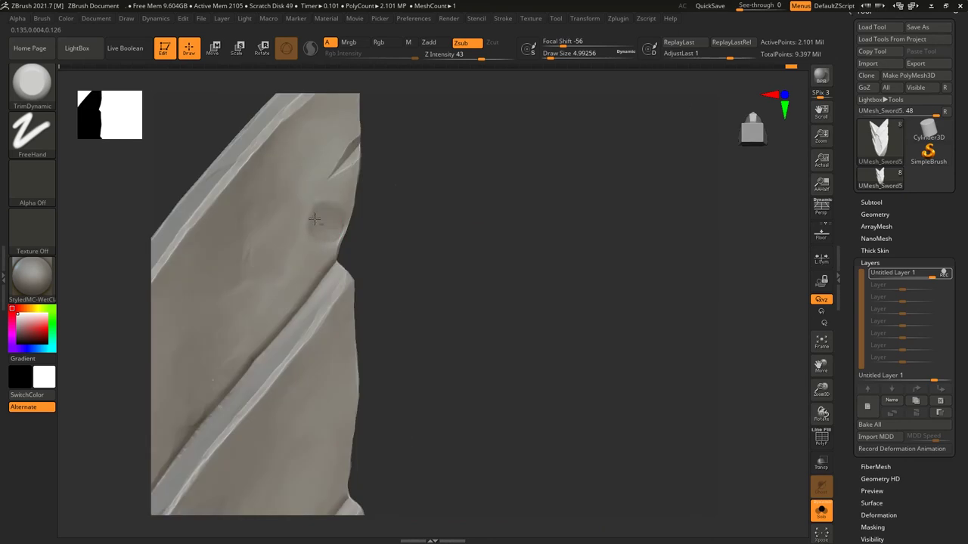
right_click_drag(333, 246, 353, 227)
left_click_drag(351, 182, 347, 190, "shift")
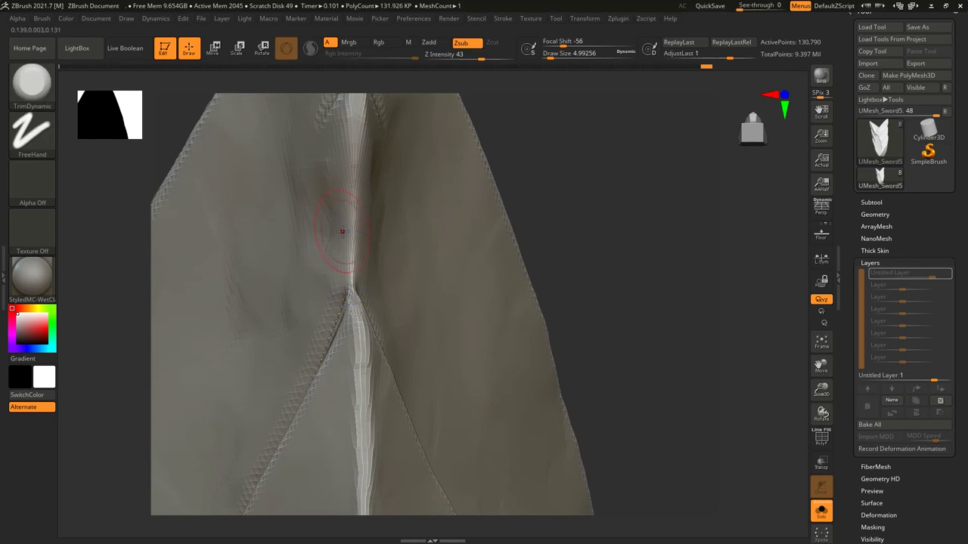
mouse_move(349, 152)
right_mouse_down()
mouse_move(400, 209)
mouse_move(384, 252)
right_mouse_up()
Step: Cycle through Move and slash brushes to pick Orb_Slash_Curve
key("b")
key("m")
key("v")
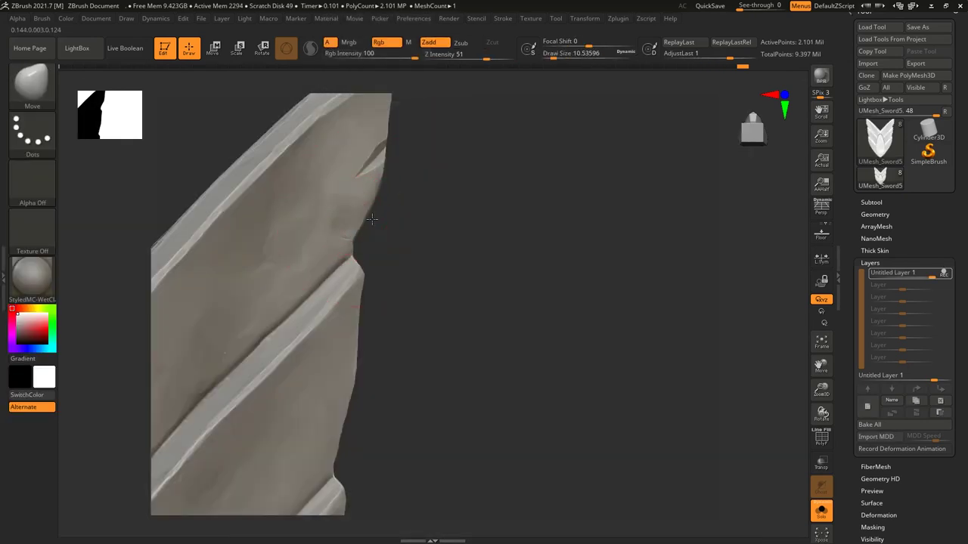
key("f")
key("b")
key("o")
key("s")
right_click_drag(301, 206, 325, 211)
key("b")
left_click(496, 185)
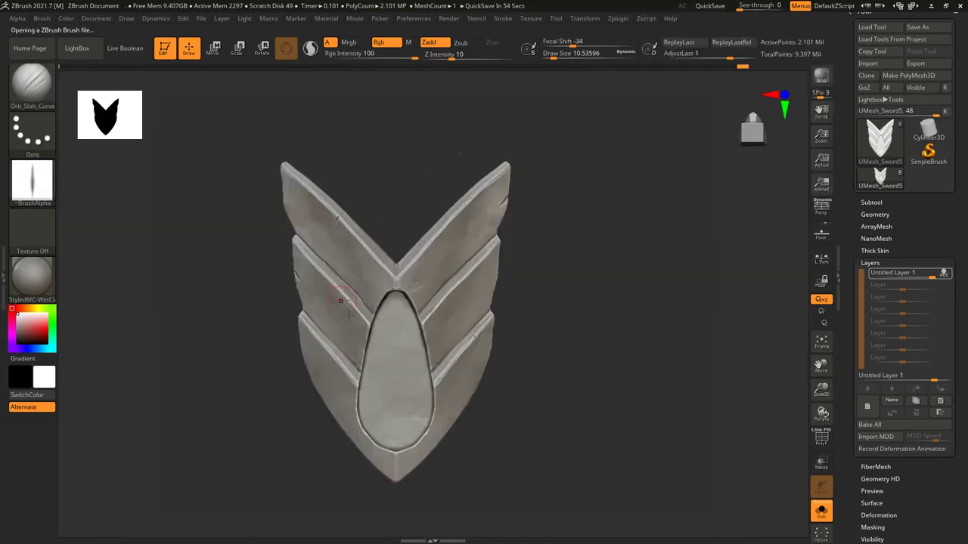
Step: Review the curved slash cuts on the oval inset, blade edge and upper panels
right_click_drag(343, 339, 288, 175, "alt")
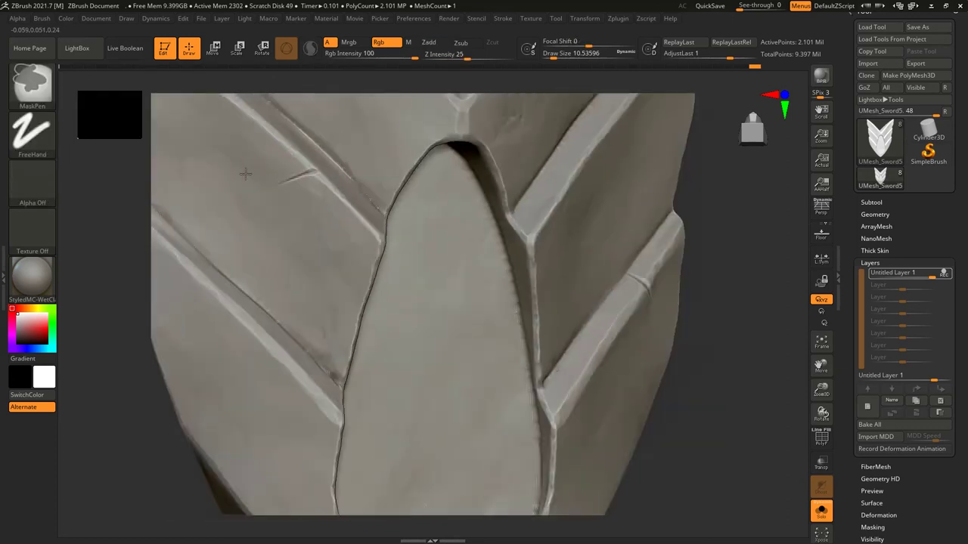
key("f")
mouse_move(540, 255)
right_mouse_down()
mouse_move(516, 266)
mouse_move(598, 205)
mouse_move(367, 173)
mouse_move(438, 225)
mouse_move(486, 368)
mouse_move(453, 255)
mouse_move(406, 281)
mouse_move(413, 348)
right_mouse_up()
key("f")
key("f")
mouse_move(372, 259)
right_mouse_down("alt")
mouse_move(424, 301)
mouse_move(411, 346)
mouse_move(454, 303)
mouse_move(450, 326)
right_mouse_up("alt")
key("f")
mouse_move(454, 222)
right_mouse_down("alt")
mouse_move(302, 356)
mouse_move(359, 334)
right_mouse_up("alt")
mouse_move(439, 285)
right_mouse_down()
mouse_move(514, 280)
mouse_move(512, 270)
mouse_move(528, 292)
mouse_move(572, 216)
mouse_move(572, 237)
mouse_move(418, 308)
mouse_move(479, 277)
right_mouse_up()
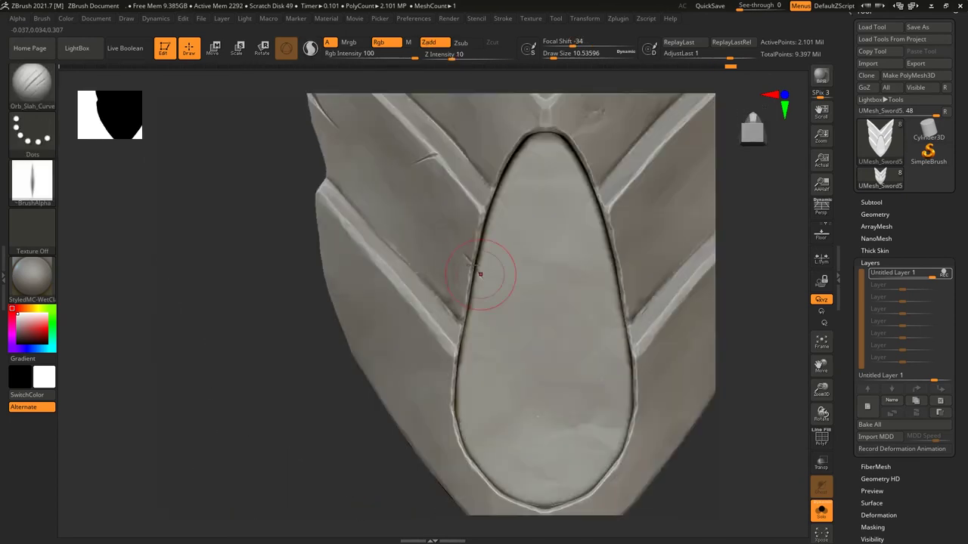
mouse_move(627, 368)
right_mouse_down("alt")
mouse_move(470, 251)
mouse_move(481, 241)
right_mouse_up("alt")
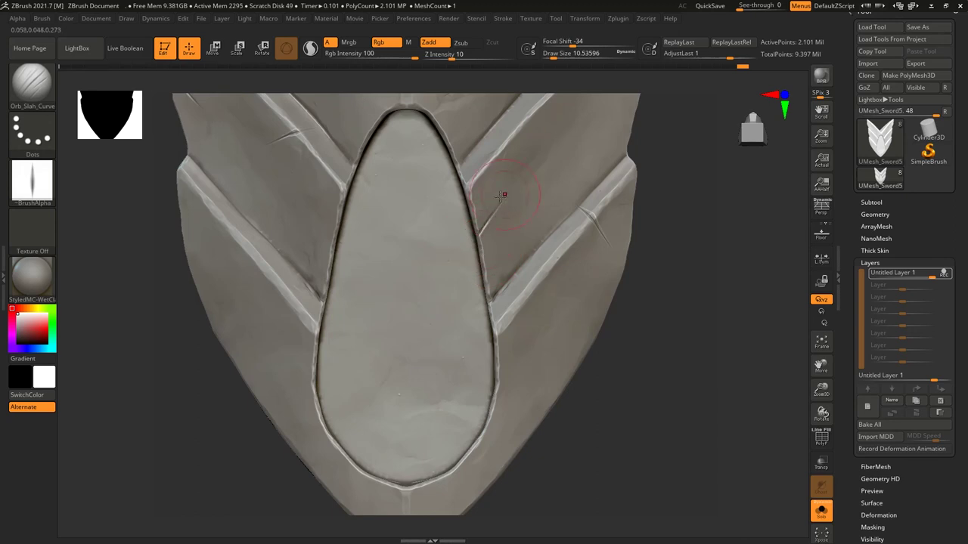
right_click_drag(503, 195, 472, 219, "alt")
mouse_move(437, 269)
right_mouse_down()
mouse_move(421, 361)
mouse_move(471, 287)
right_mouse_up()
mouse_move(564, 244)
right_mouse_down()
mouse_move(519, 245)
mouse_move(552, 281)
mouse_move(512, 248)
mouse_move(526, 292)
mouse_move(540, 246)
mouse_move(600, 284)
right_mouse_up()
key("f")
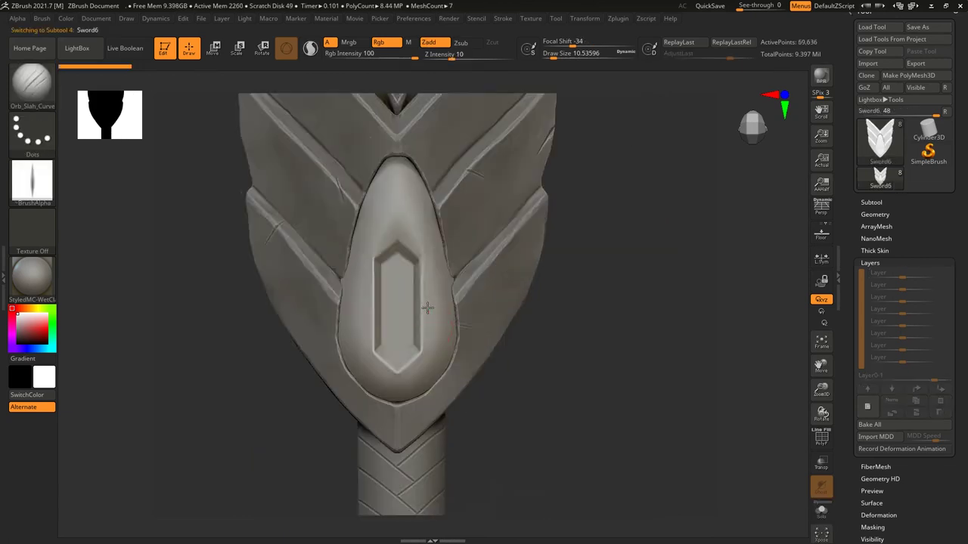
Step: Solo the jewel plate, remesh it evenly and subdivide it for detail
left_click(821, 512)
right_click_drag(389, 302, 378, 291)
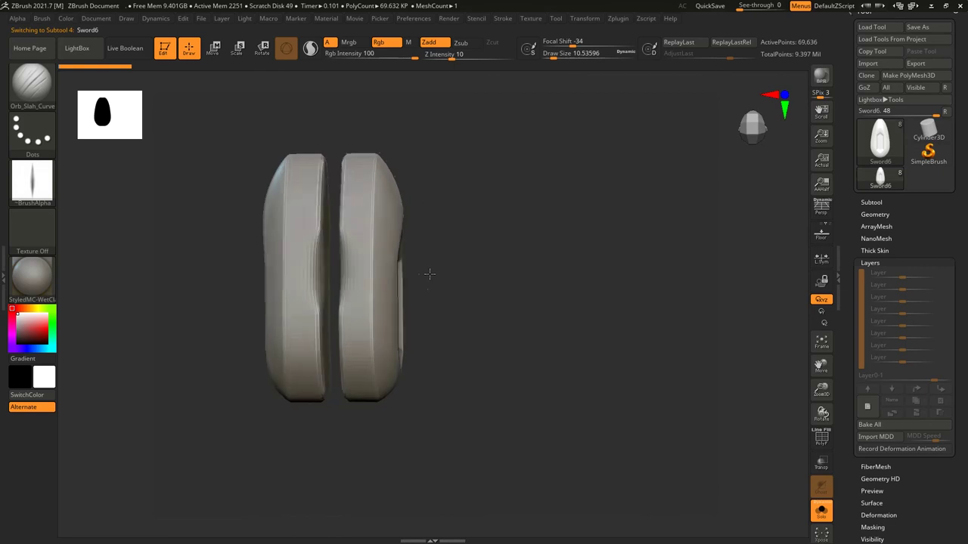
left_click(870, 262)
left_click(875, 214)
left_click(877, 393)
key("ctrl+d")
key("b")
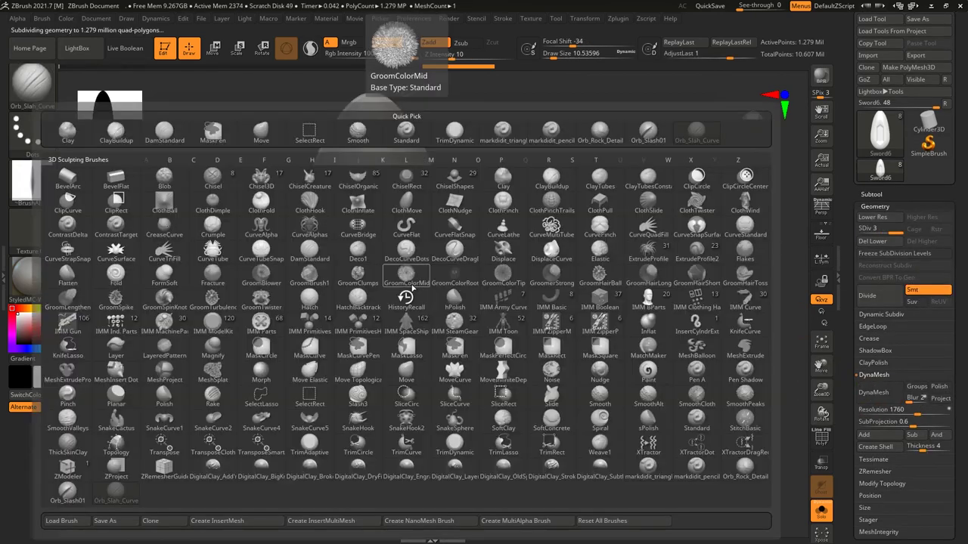
Step: Sharpen the gem's engraved groove with the Pinch brush, then set a new brush's stroke to Spray
key("comma")
double_click(311, 240)
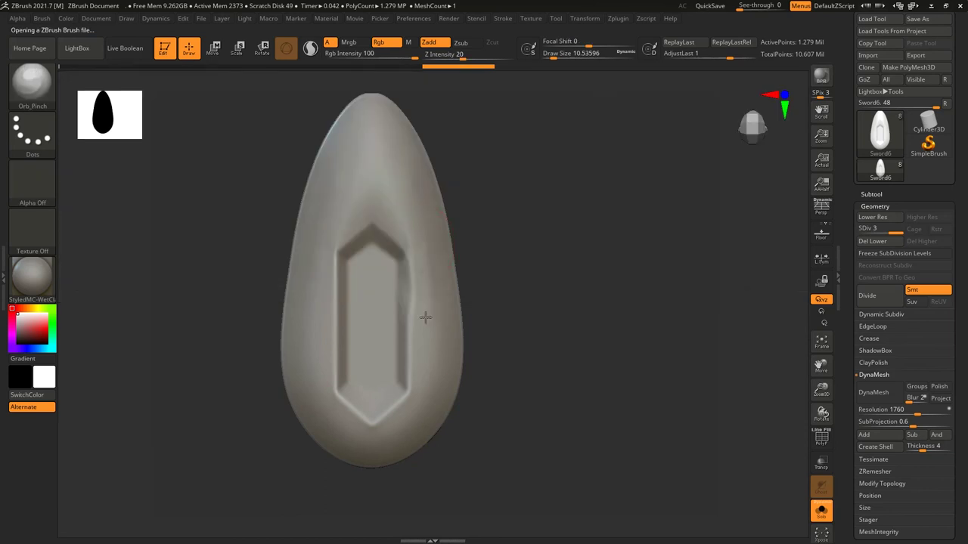
mouse_move(382, 412)
left_mouse_down()
mouse_move(335, 259)
mouse_move(357, 222)
mouse_move(403, 255)
left_mouse_up()
key("b")
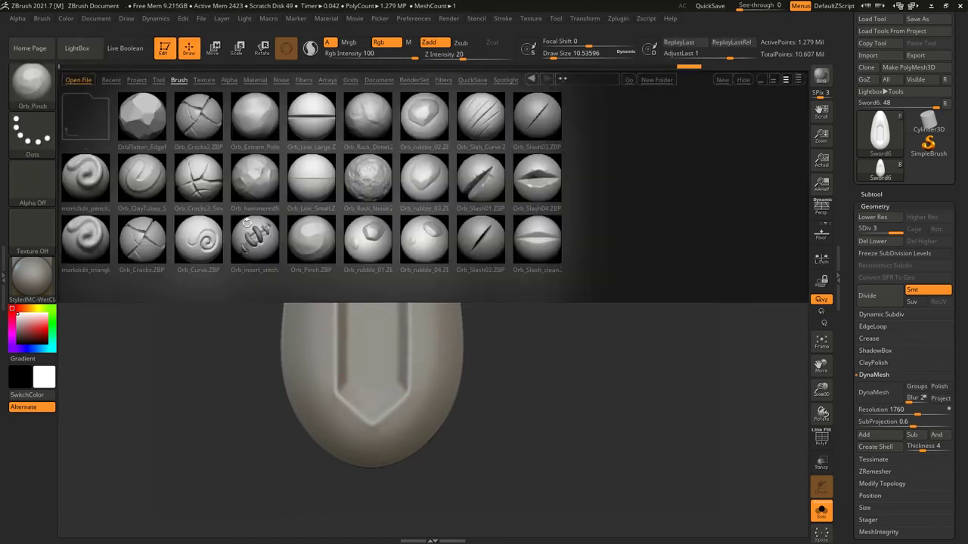
left_click(260, 191)
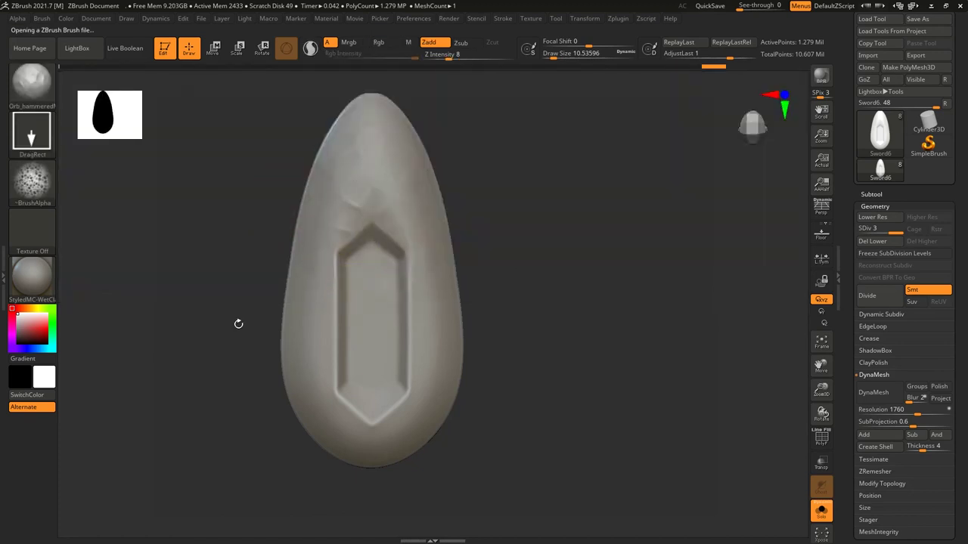
left_click(47, 134)
left_click(283, 142)
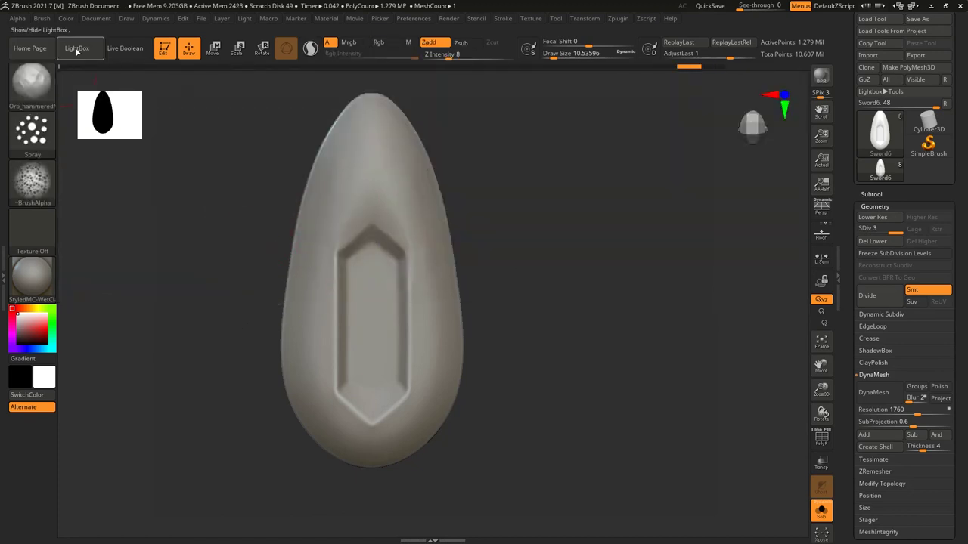
Step: Try a TrimSmoothBorder stroke near the hexagon top and undo the resulting dent
key("comma")
double_click(85, 117)
double_click(266, 234)
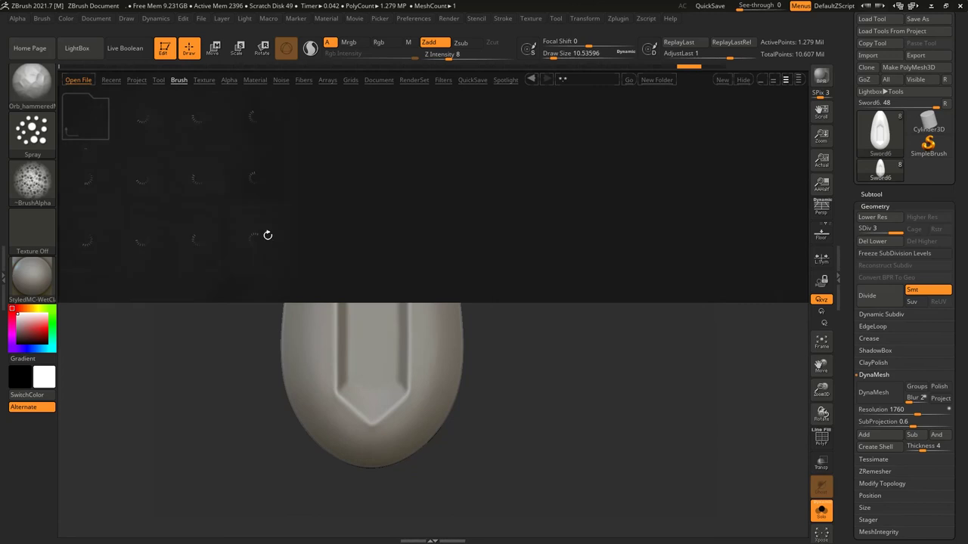
left_click_drag(378, 156, 443, 214)
key("ctrl")
Step: Trim flat facets on the plate's top and lower areas with TrimDynamic, checking from several angles
key("b")
key("t")
key("d")
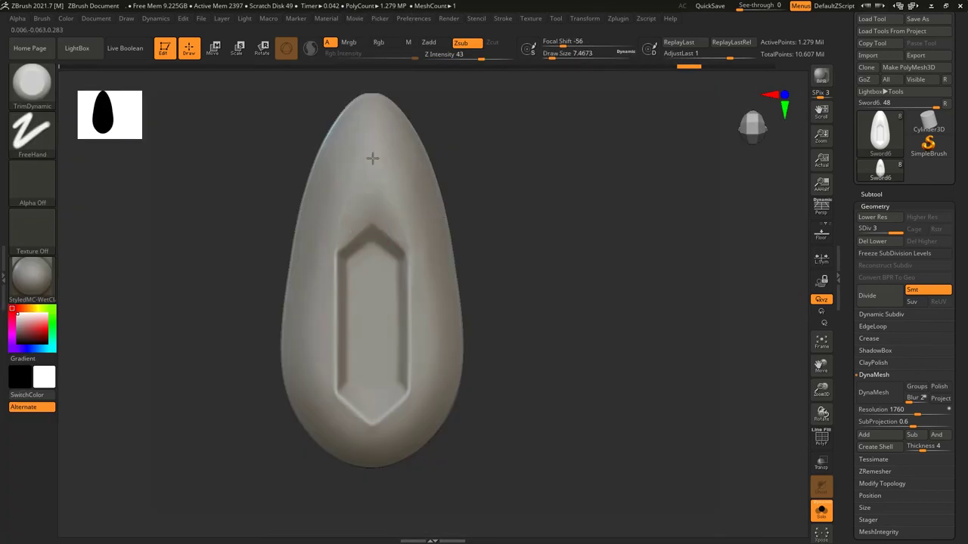
right_click_drag(362, 201, 365, 202)
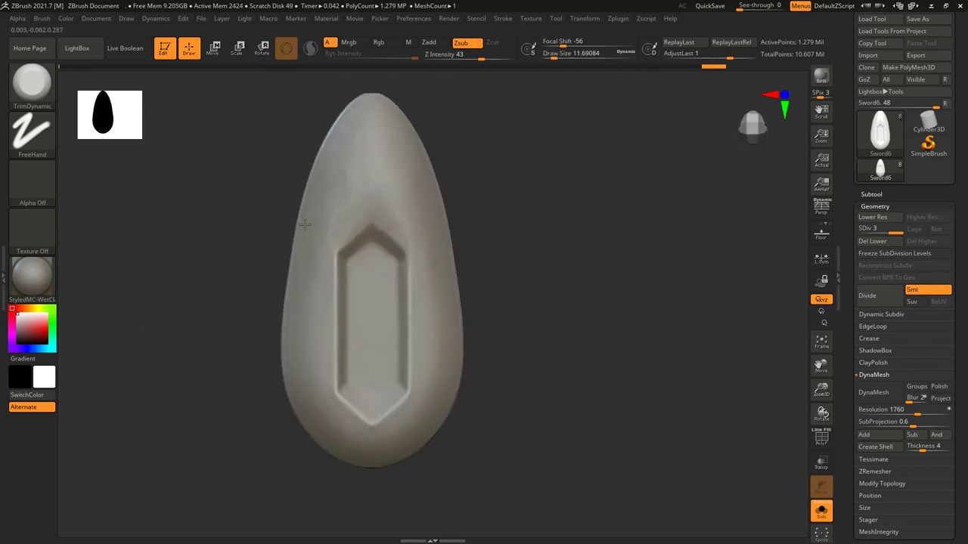
left_click_drag(409, 169, 429, 180)
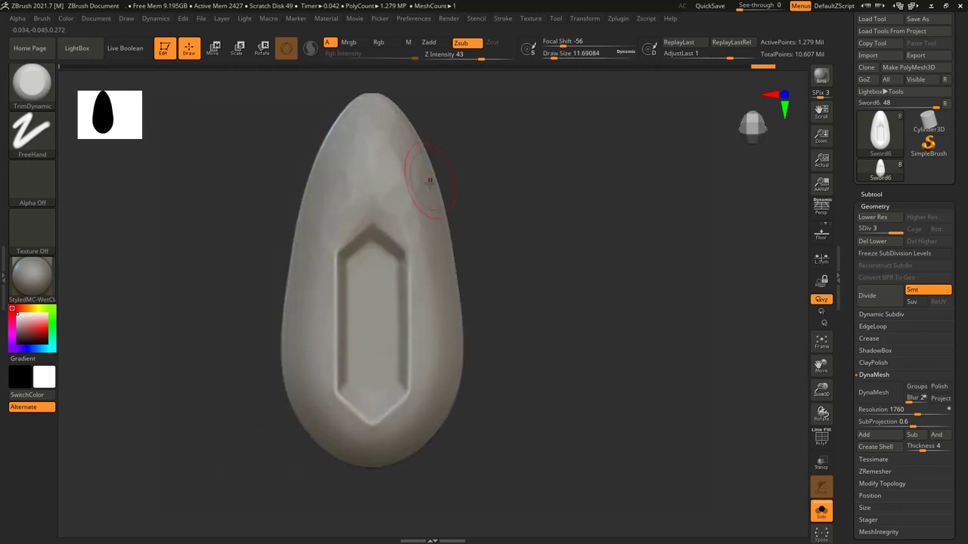
right_click_drag(426, 230, 411, 234)
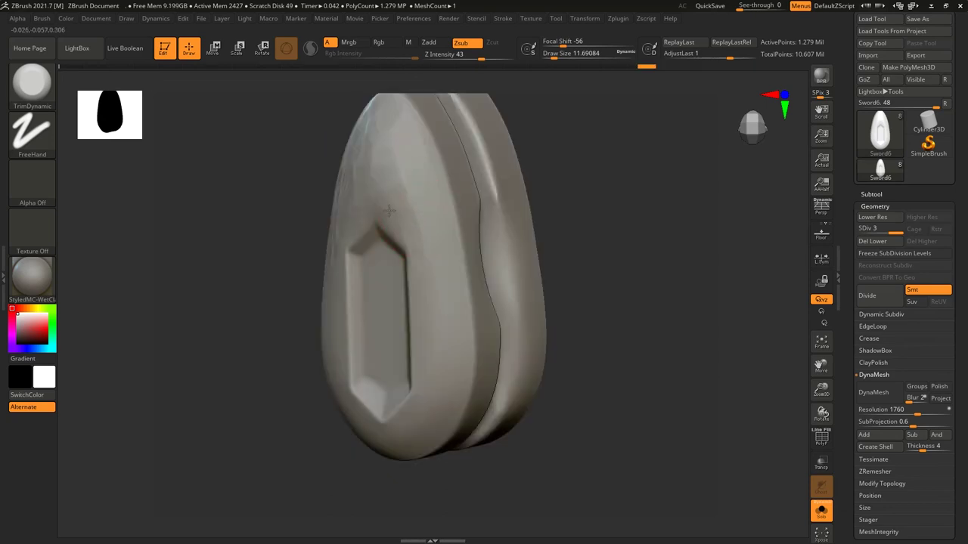
mouse_move(418, 252)
right_mouse_down("shift")
mouse_move(431, 280)
mouse_move(386, 239)
right_mouse_up("shift")
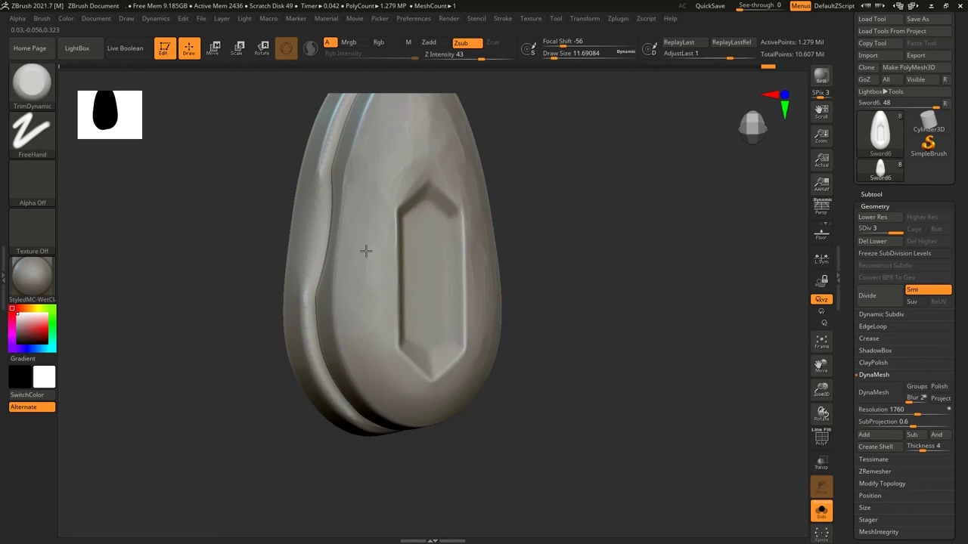
mouse_move(350, 328)
right_mouse_down()
mouse_move(315, 257)
mouse_move(339, 333)
right_mouse_up()
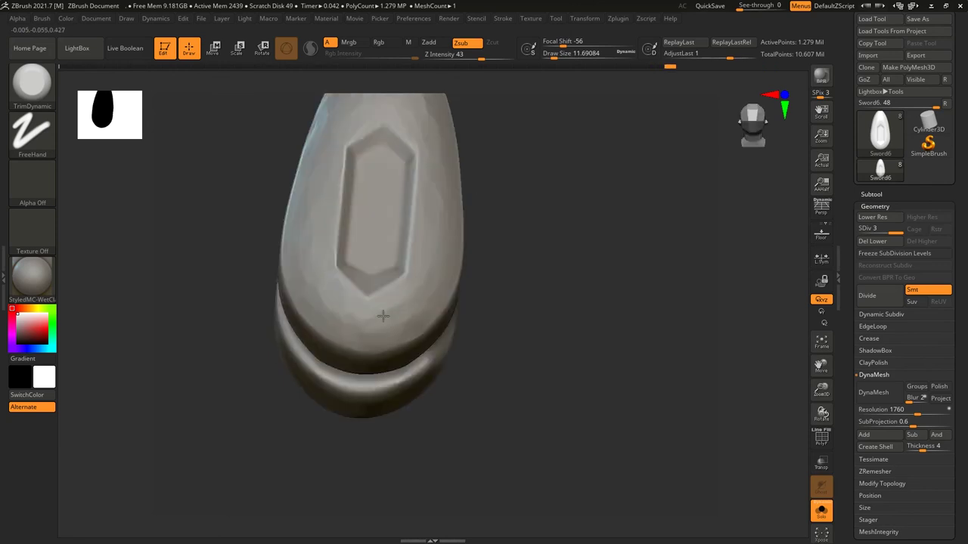
right_click_drag(303, 269, 323, 280, "shift")
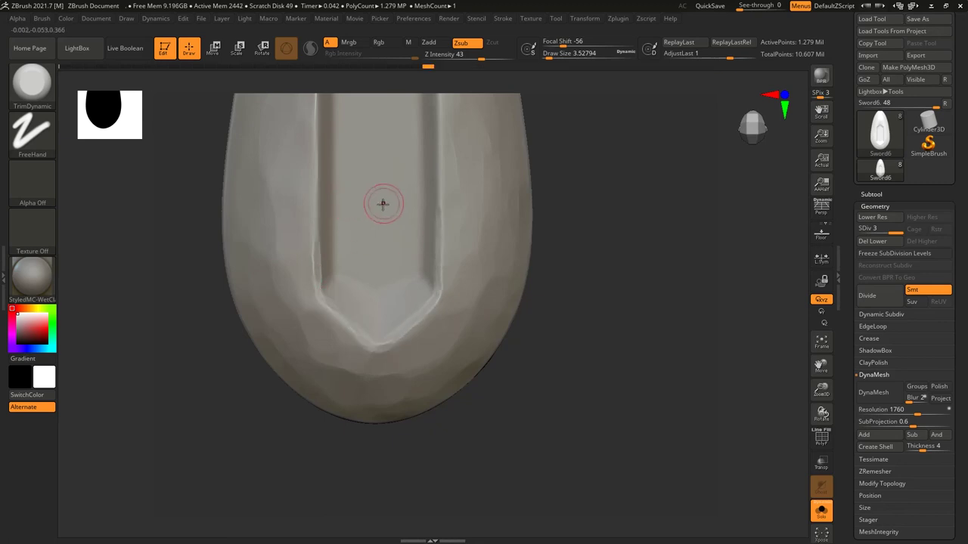
mouse_move(370, 227)
right_mouse_down()
mouse_move(408, 305)
mouse_move(445, 285)
mouse_move(411, 227)
mouse_move(594, 112)
mouse_move(477, 153)
right_mouse_up()
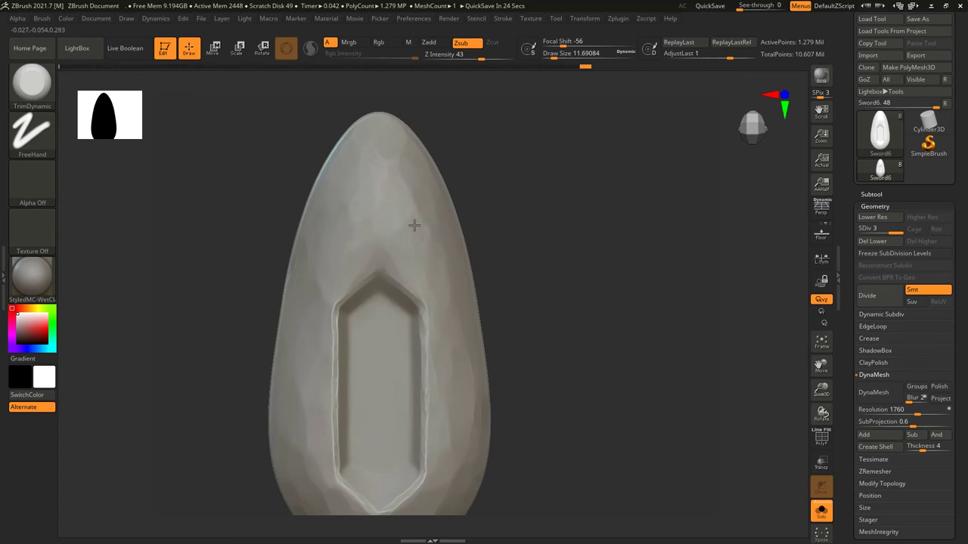
Step: Stamp Orb_Rock_Detail rock texture onto the jewel plate, inspect it all round, then show the full sword
key("b")
left_click(569, 107)
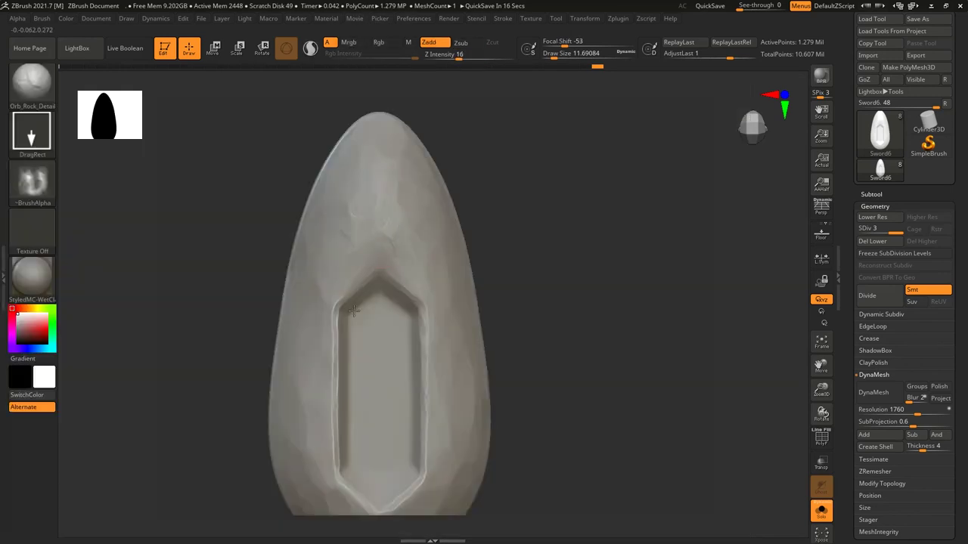
left_click_drag(423, 469, 416, 422)
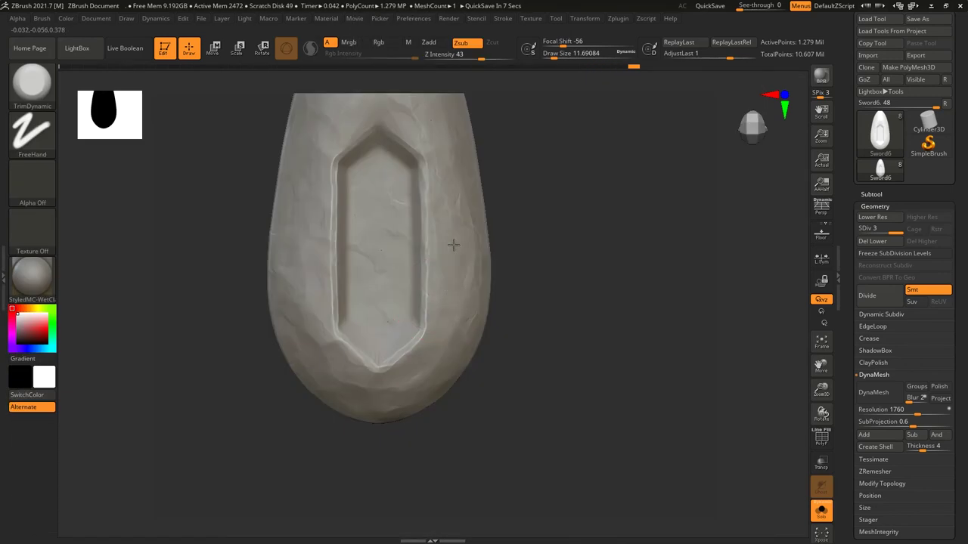
mouse_move(454, 244)
right_mouse_down()
mouse_move(469, 212)
mouse_move(446, 285)
mouse_move(480, 222)
right_mouse_up()
right_click_drag(487, 330, 457, 292)
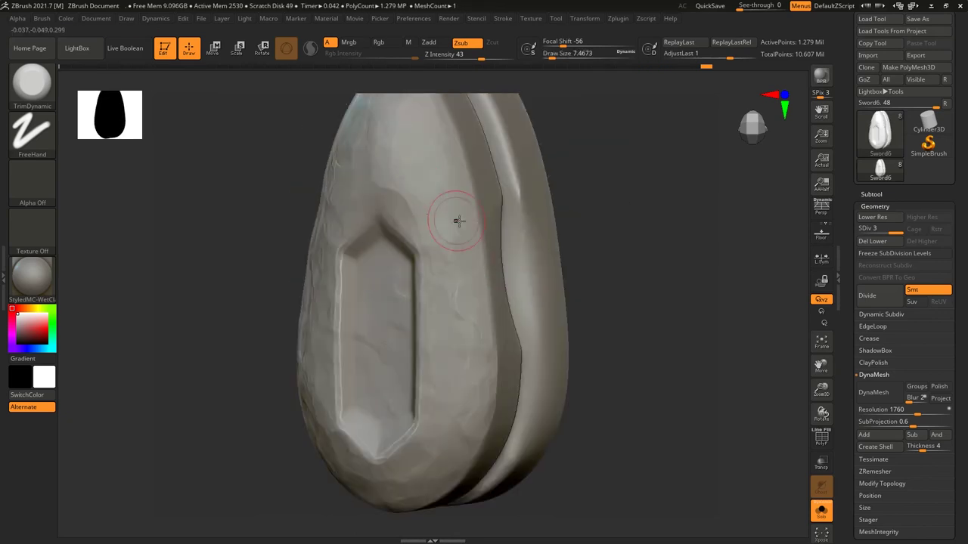
mouse_move(475, 292)
right_mouse_down()
mouse_move(432, 259)
mouse_move(363, 281)
mouse_move(383, 244)
right_mouse_up()
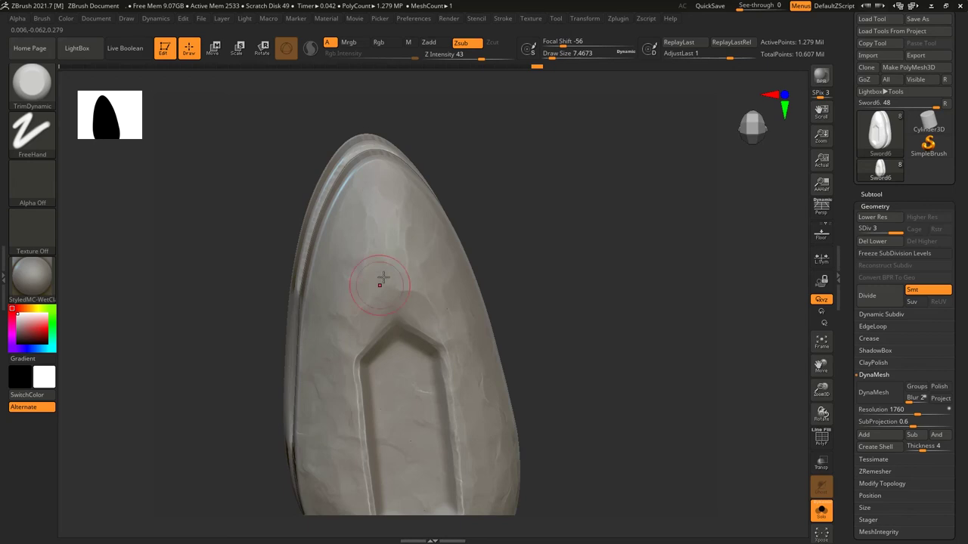
right_click_drag(347, 332, 331, 262)
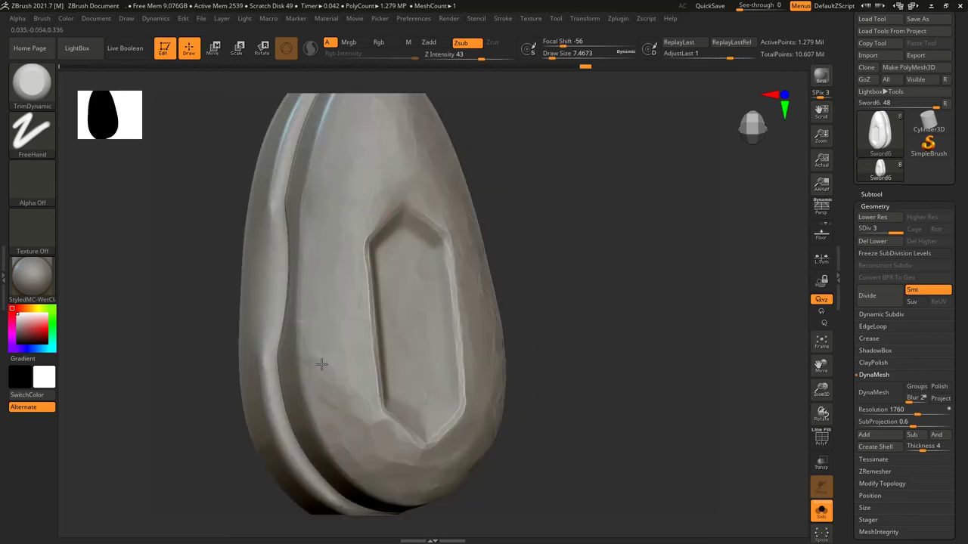
right_click_drag(357, 457, 423, 424)
key("ctrl+shift+s")
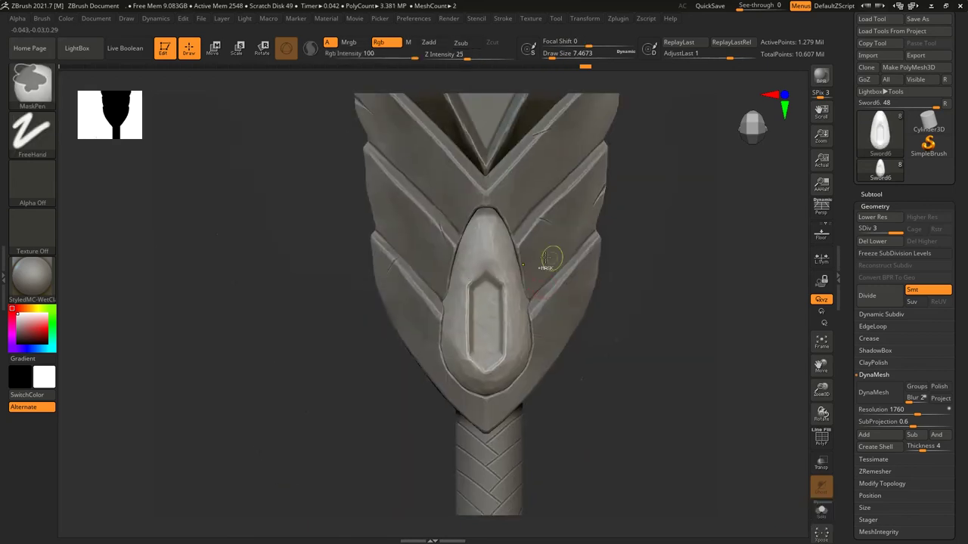
Step: Show all sword parts with the plate in place on the guard and hide one subtool
right_click_drag(547, 255, 503, 270, "ctrl")
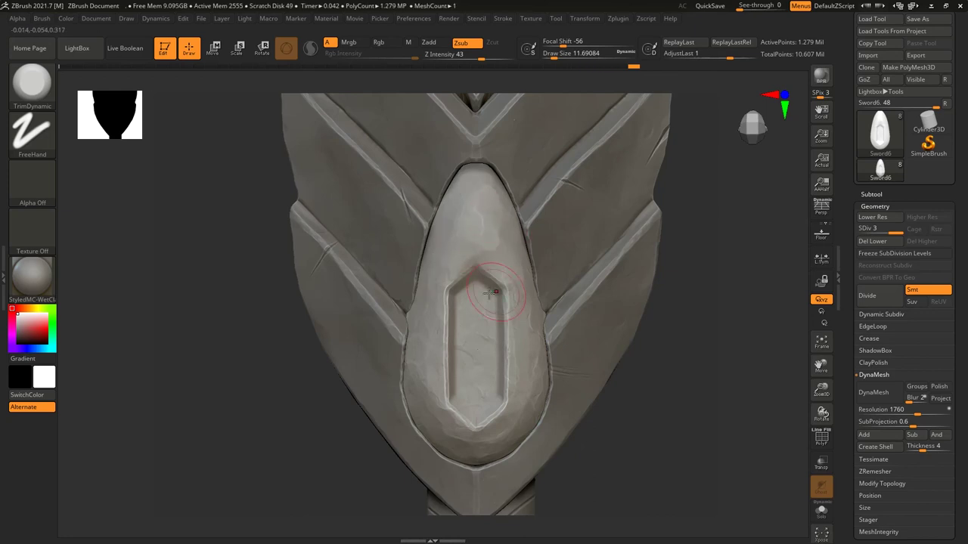
right_click_drag(434, 363, 405, 335)
key("ctrl+shift+s")
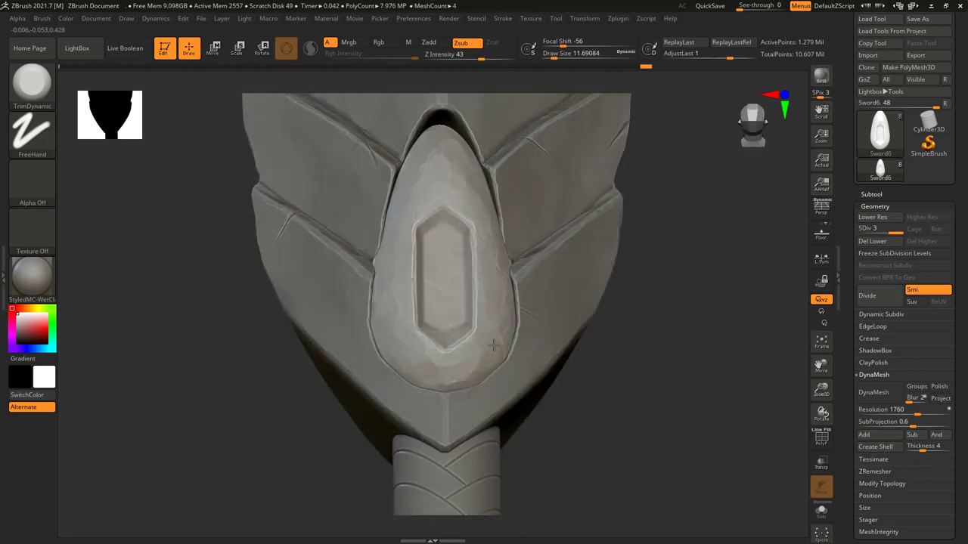
left_click(497, 256, "ctrl+shift")
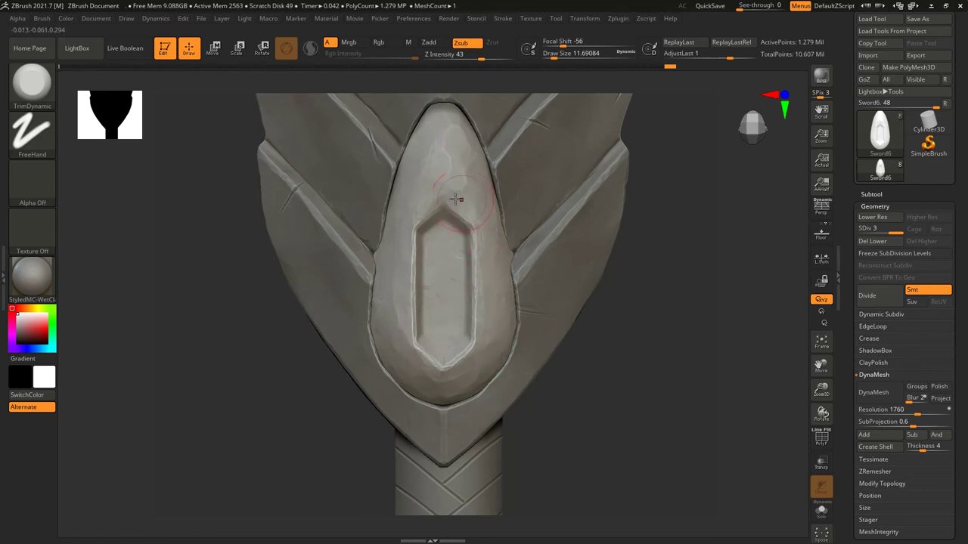
Step: Load the Orb_Slash01 and Orb_Slash_Curve brushes for slash cuts, then make UMesh_Sword5 active
key("b")
left_click(484, 242)
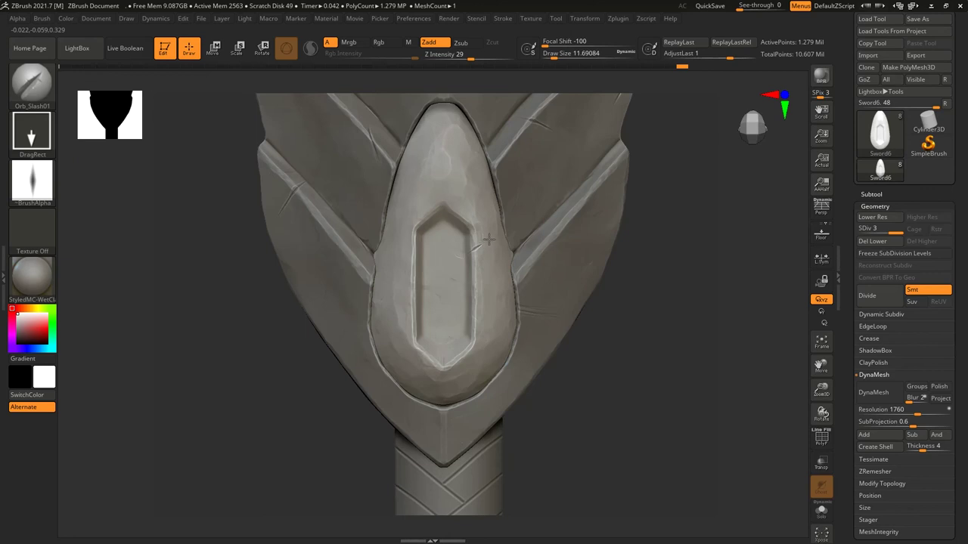
key("b")
left_click(441, 198)
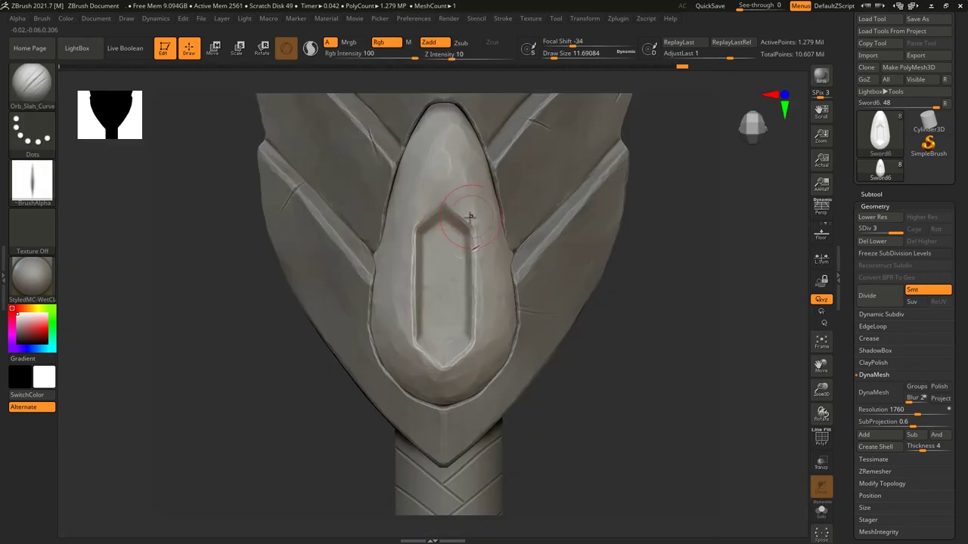
scroll(471, 257, "up", 3)
scroll(516, 229, "down", 3)
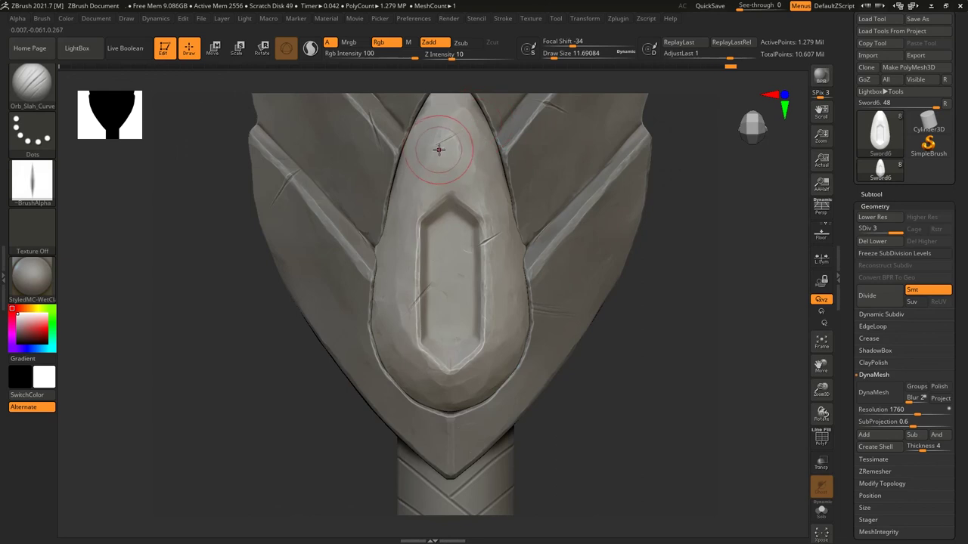
scroll(472, 127, "down", 3)
left_click(493, 347, "alt")
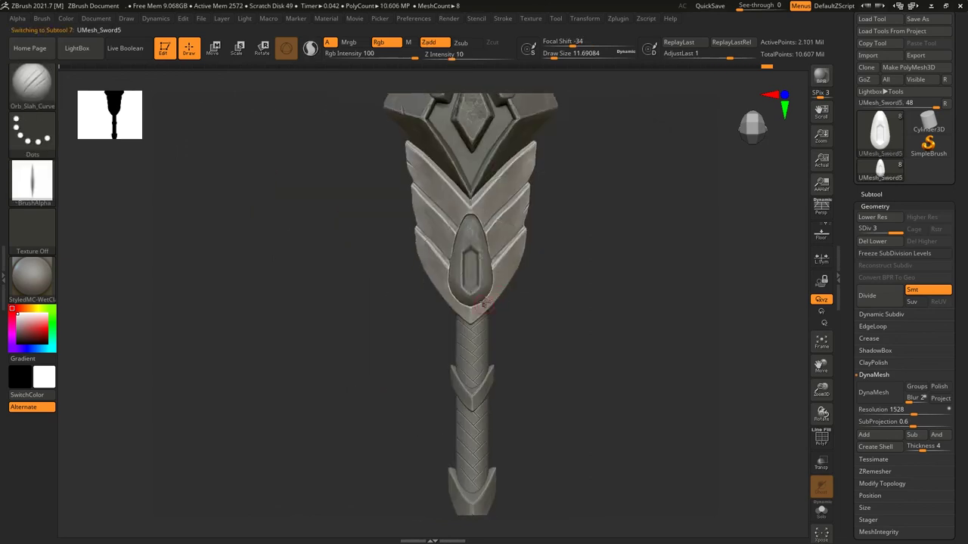
Step: Select the Sword2 handle subtool and expand its Geometry ClayPolish settings
scroll(493, 346, "up", 3)
scroll(453, 294, "up", 1)
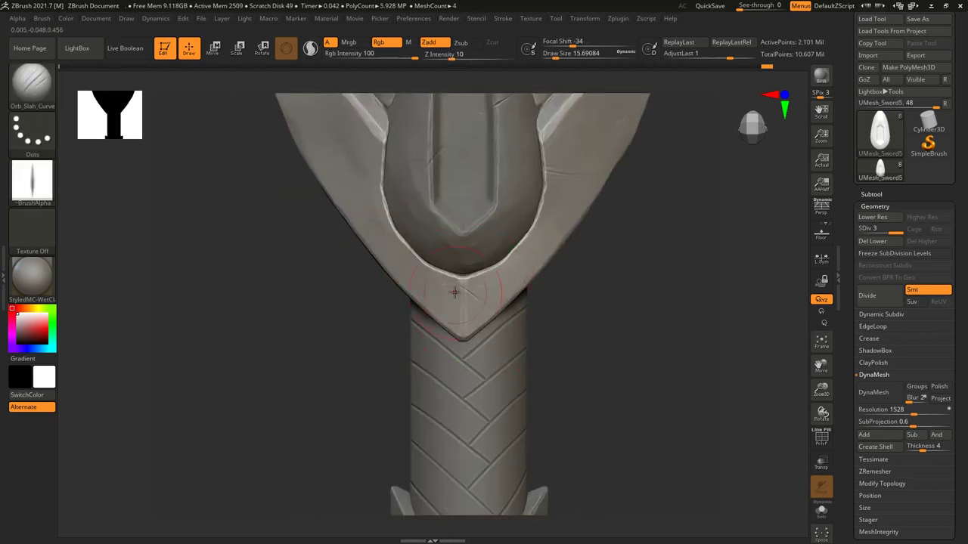
scroll(406, 265, "down", 2)
scroll(497, 328, "down", 2)
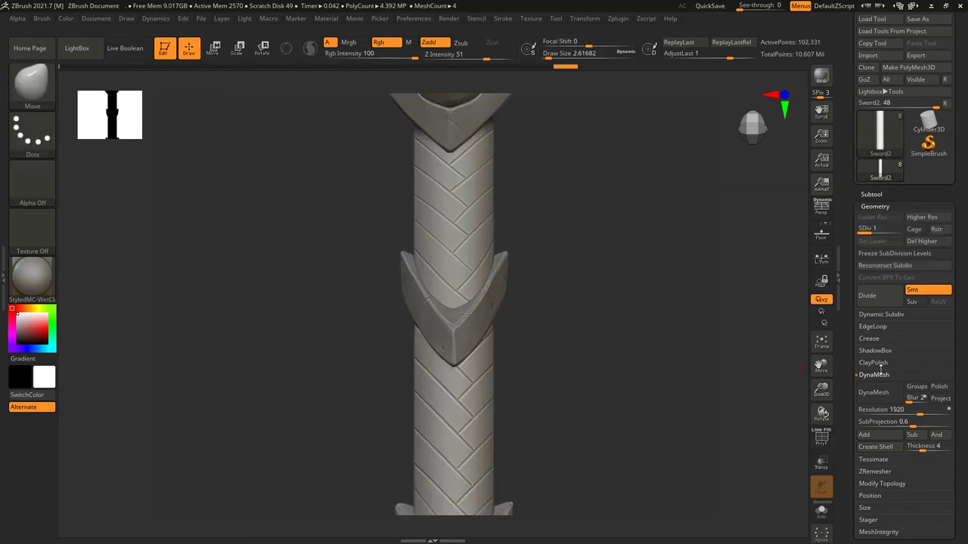
left_click(874, 363)
scroll(604, 317, "up", 3)
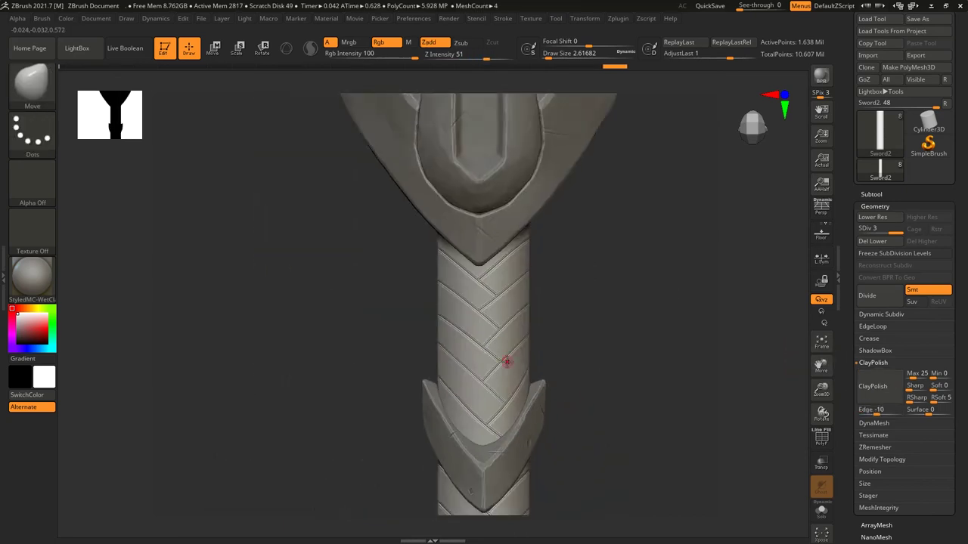
Step: Enter 15 for the ClayPolish Surface value, then reset Surface to 0
left_click(922, 409)
type("15")
key("Return")
left_click(929, 409)
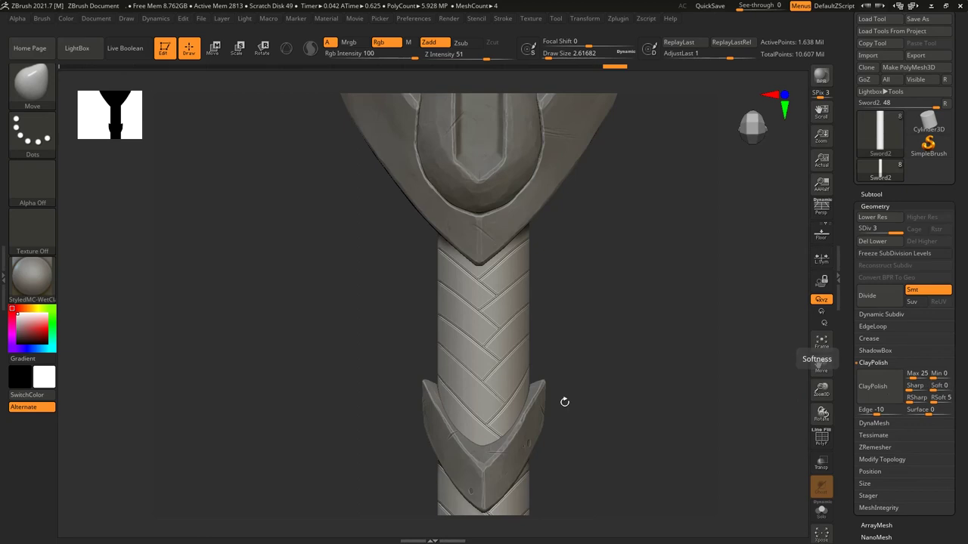
Step: Set ClayPolish Edge to 0, polish the braided handle and inspect its mesh in Polyframe
left_click_drag(564, 401, 603, 337)
right_click_drag(562, 326, 548, 395, "ctrl")
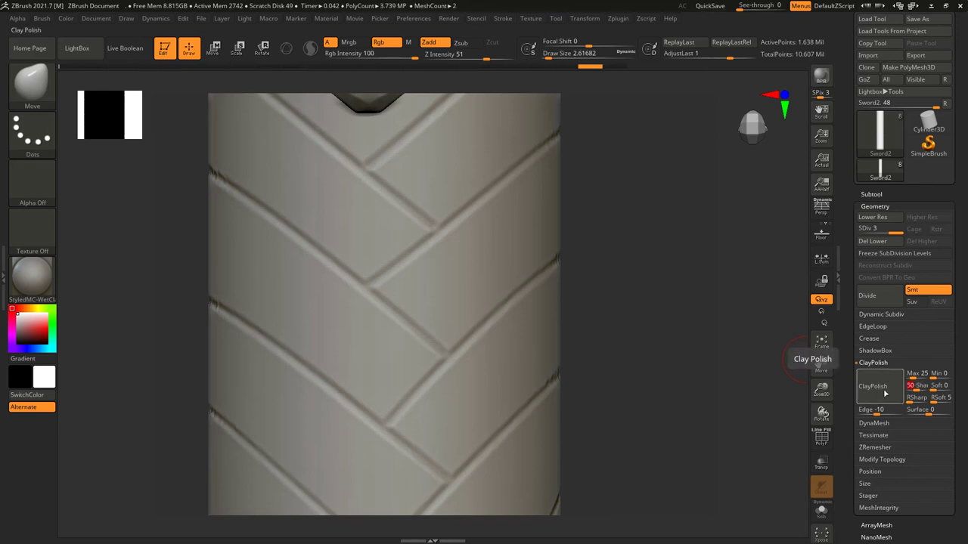
left_click_drag(876, 410, 879, 410)
mouse_move(536, 289)
right_mouse_down("ctrl")
mouse_move(477, 280)
mouse_move(555, 340)
right_mouse_up("ctrl")
key("shift+f")
Step: Zoom out to the whole sword and render a BPR preview image
scroll(531, 312, "down", 3)
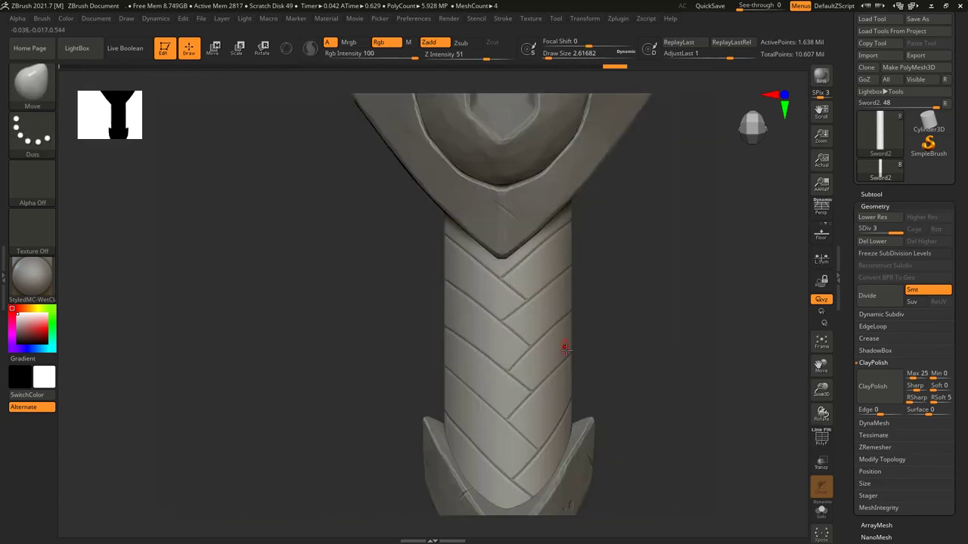
scroll(562, 346, "down", 3)
scroll(525, 320, "down", 3)
scroll(553, 303, "down", 2)
key("shift+r")
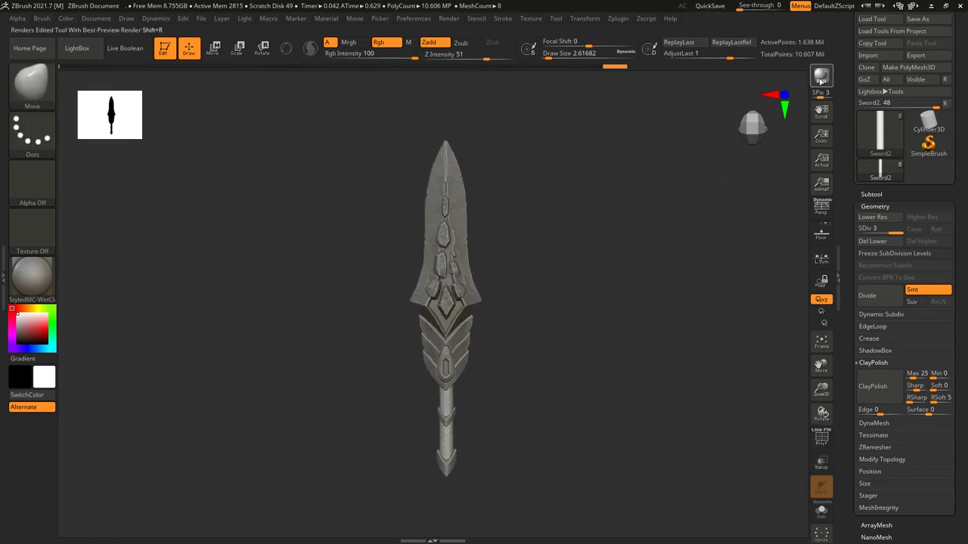